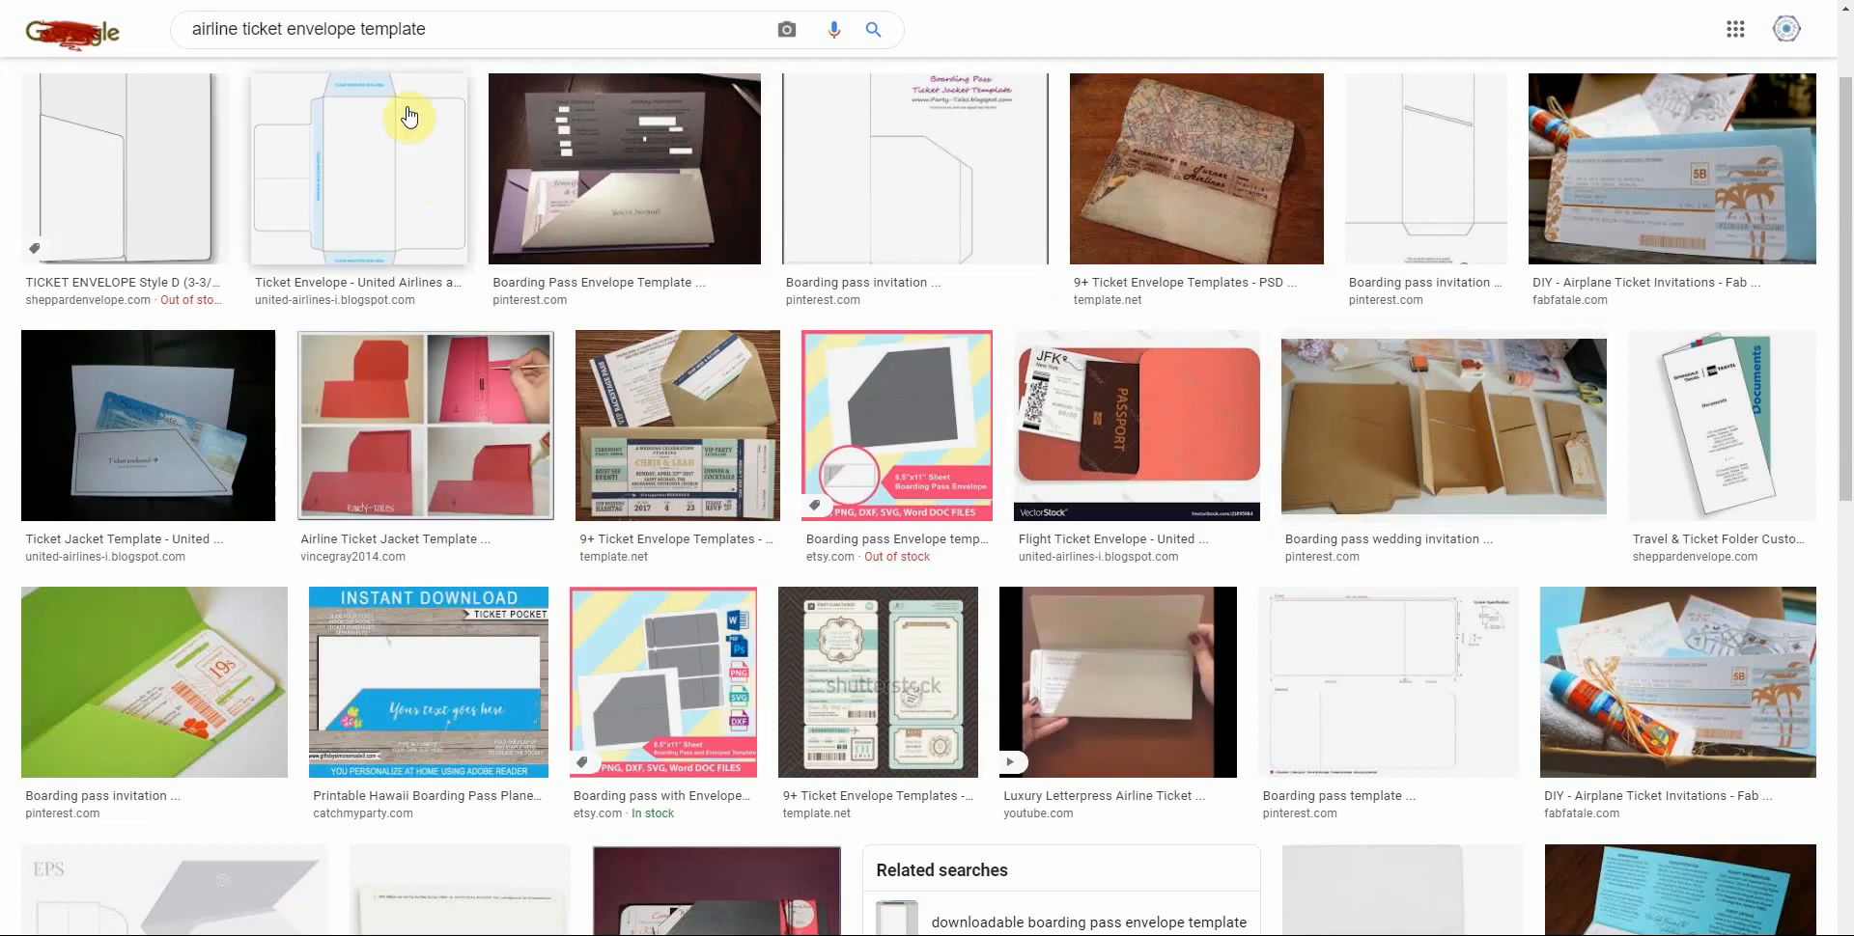
Step: Check a ticket envelope template in the image results, switch to Gravit Designer, and create an A4 (210x297 mm) print document
click(394, 157)
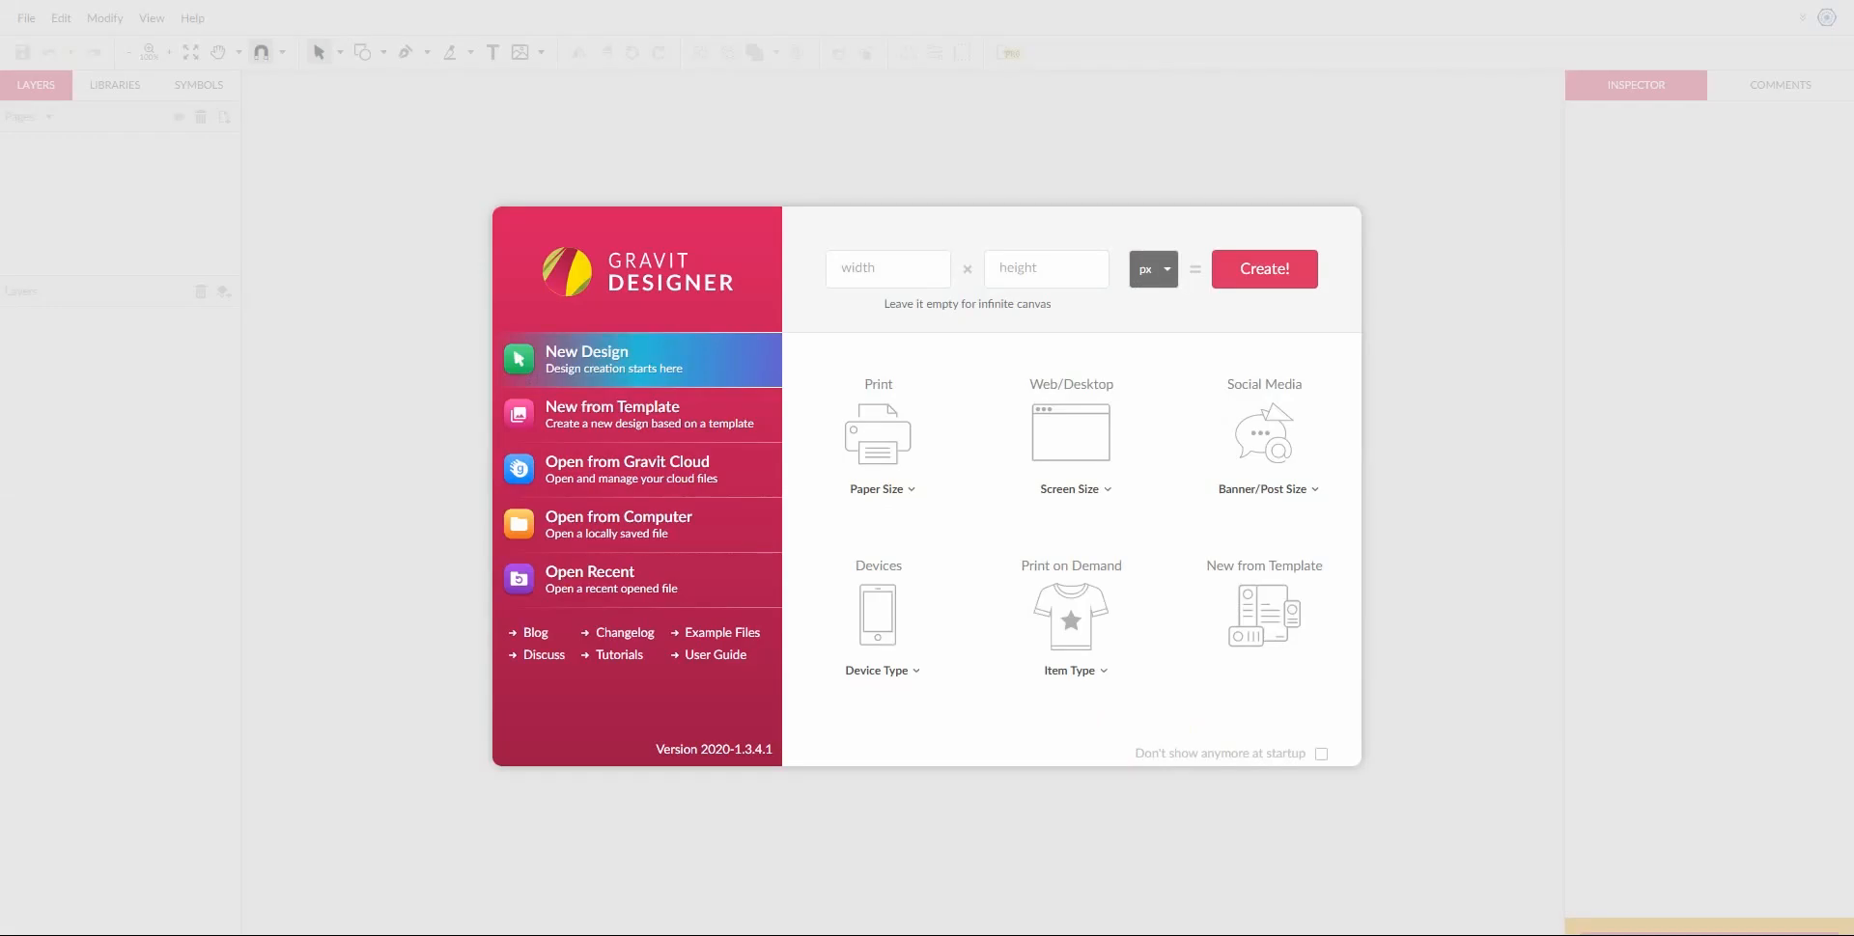
click(886, 495)
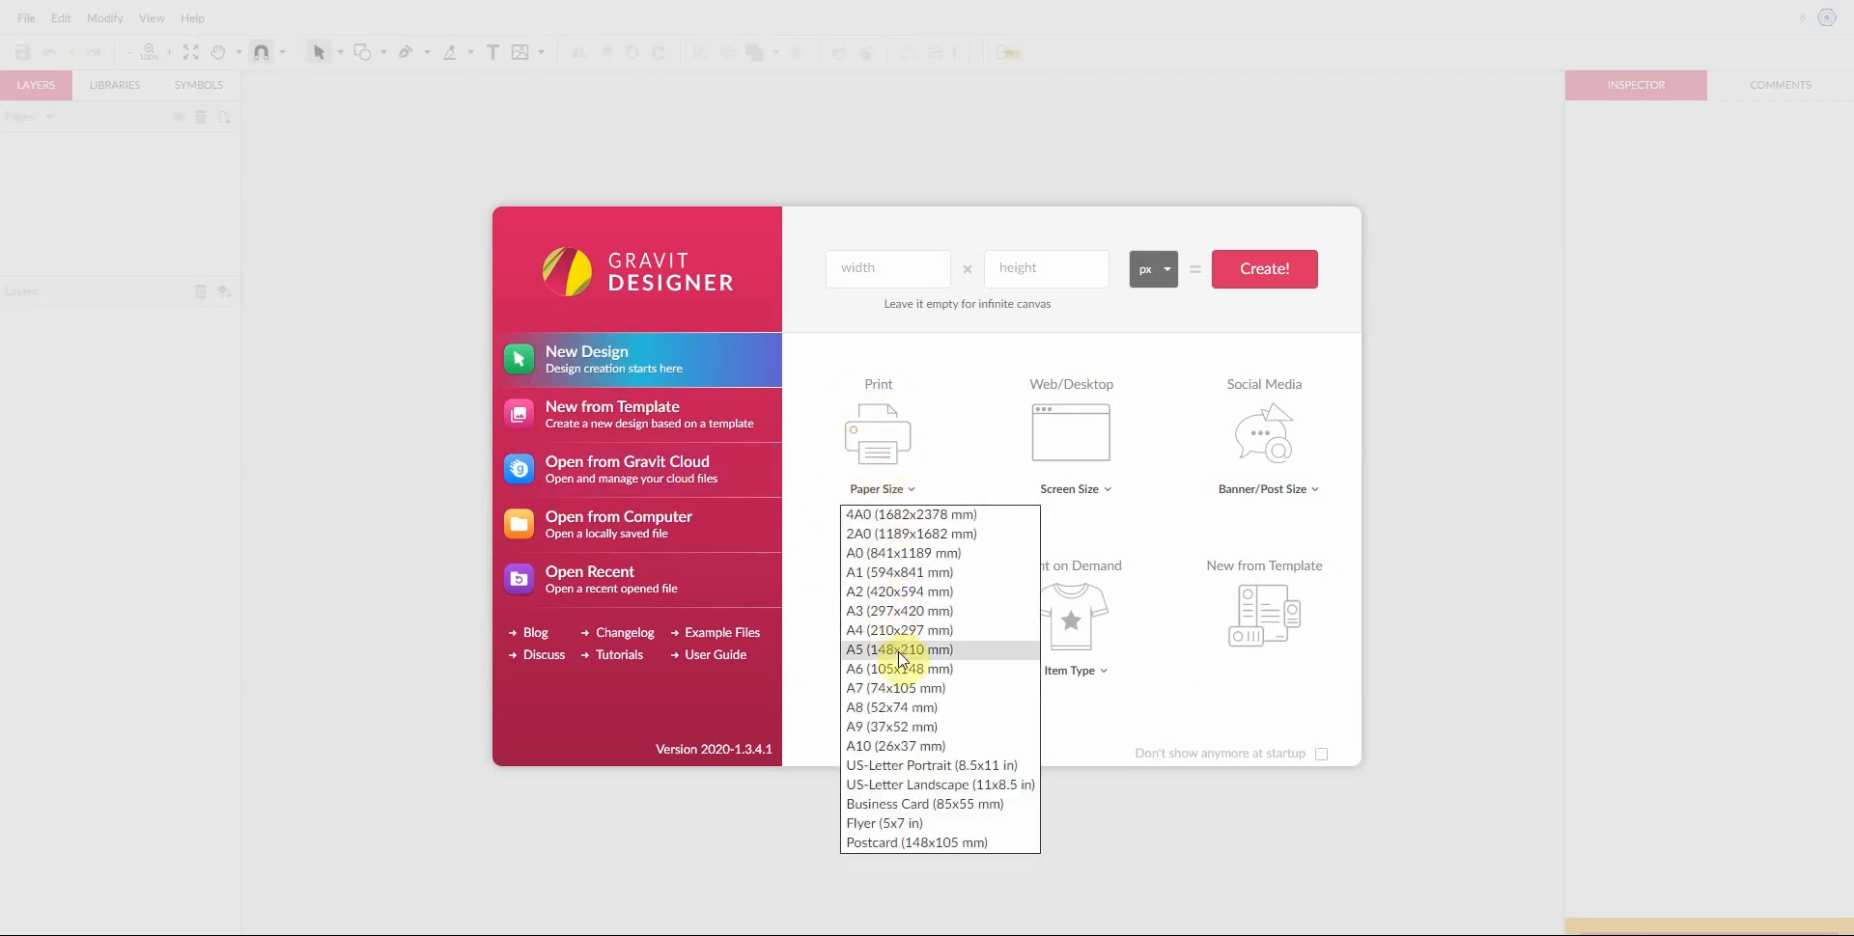
click(978, 637)
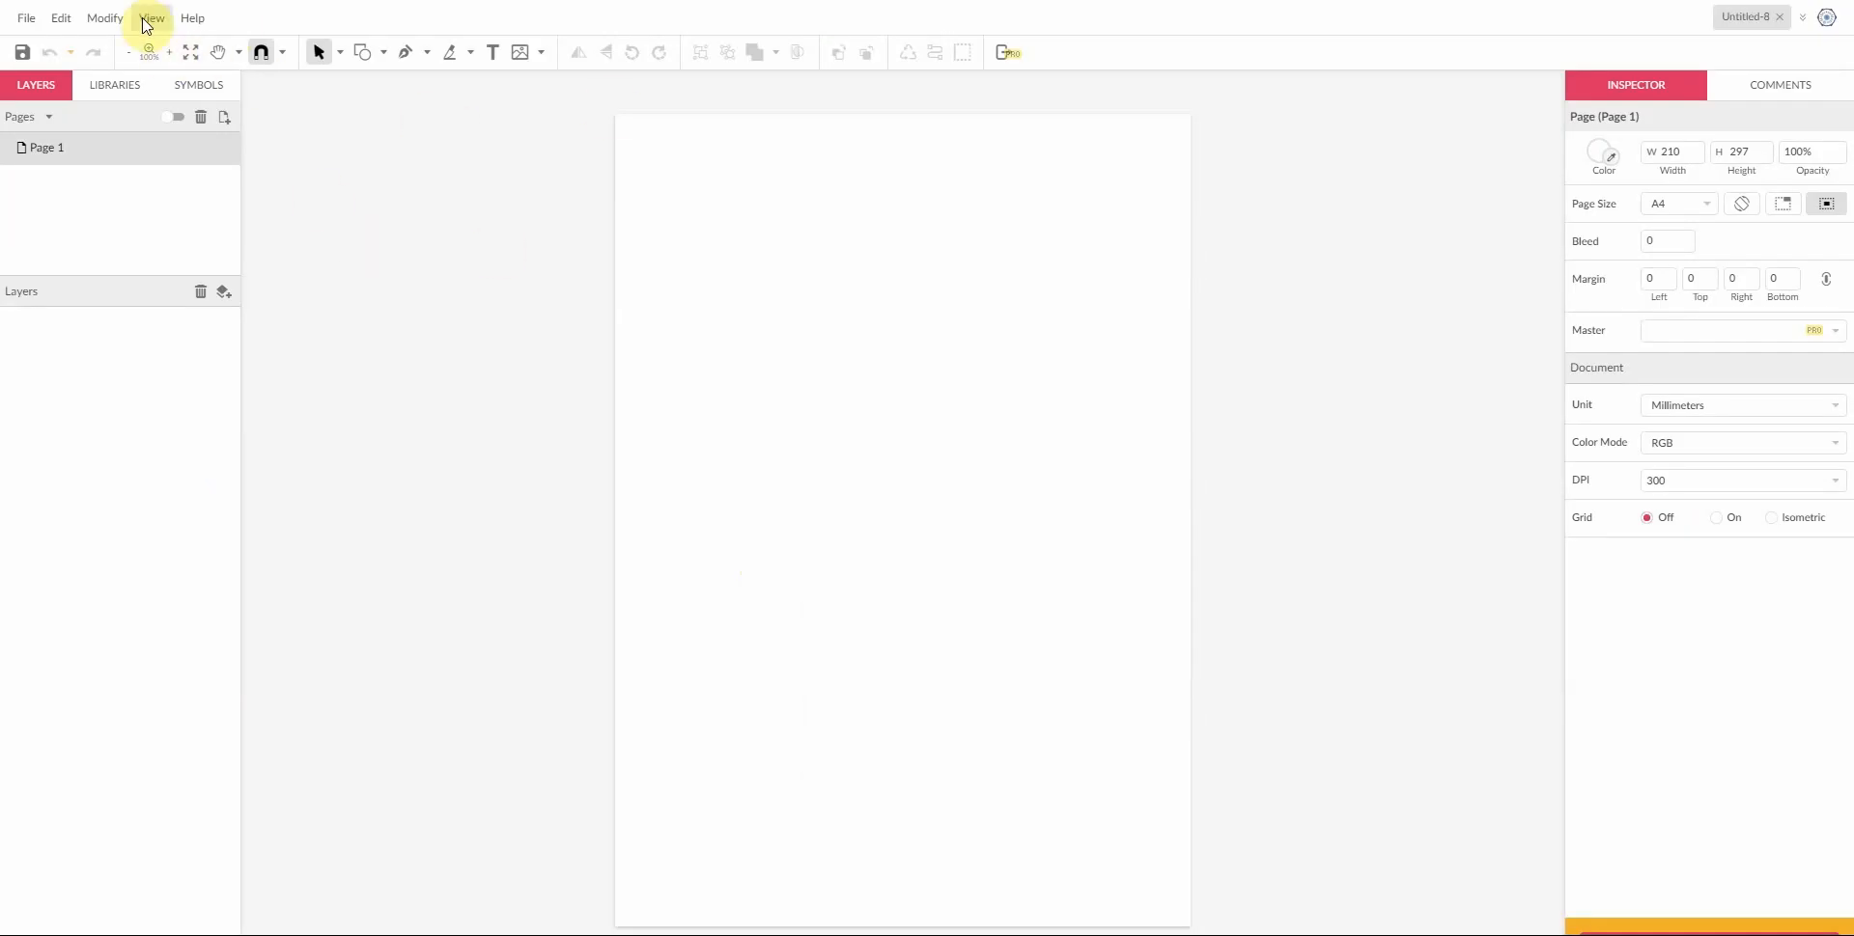
Step: Show the grid on the canvas and hide it again
click(146, 21)
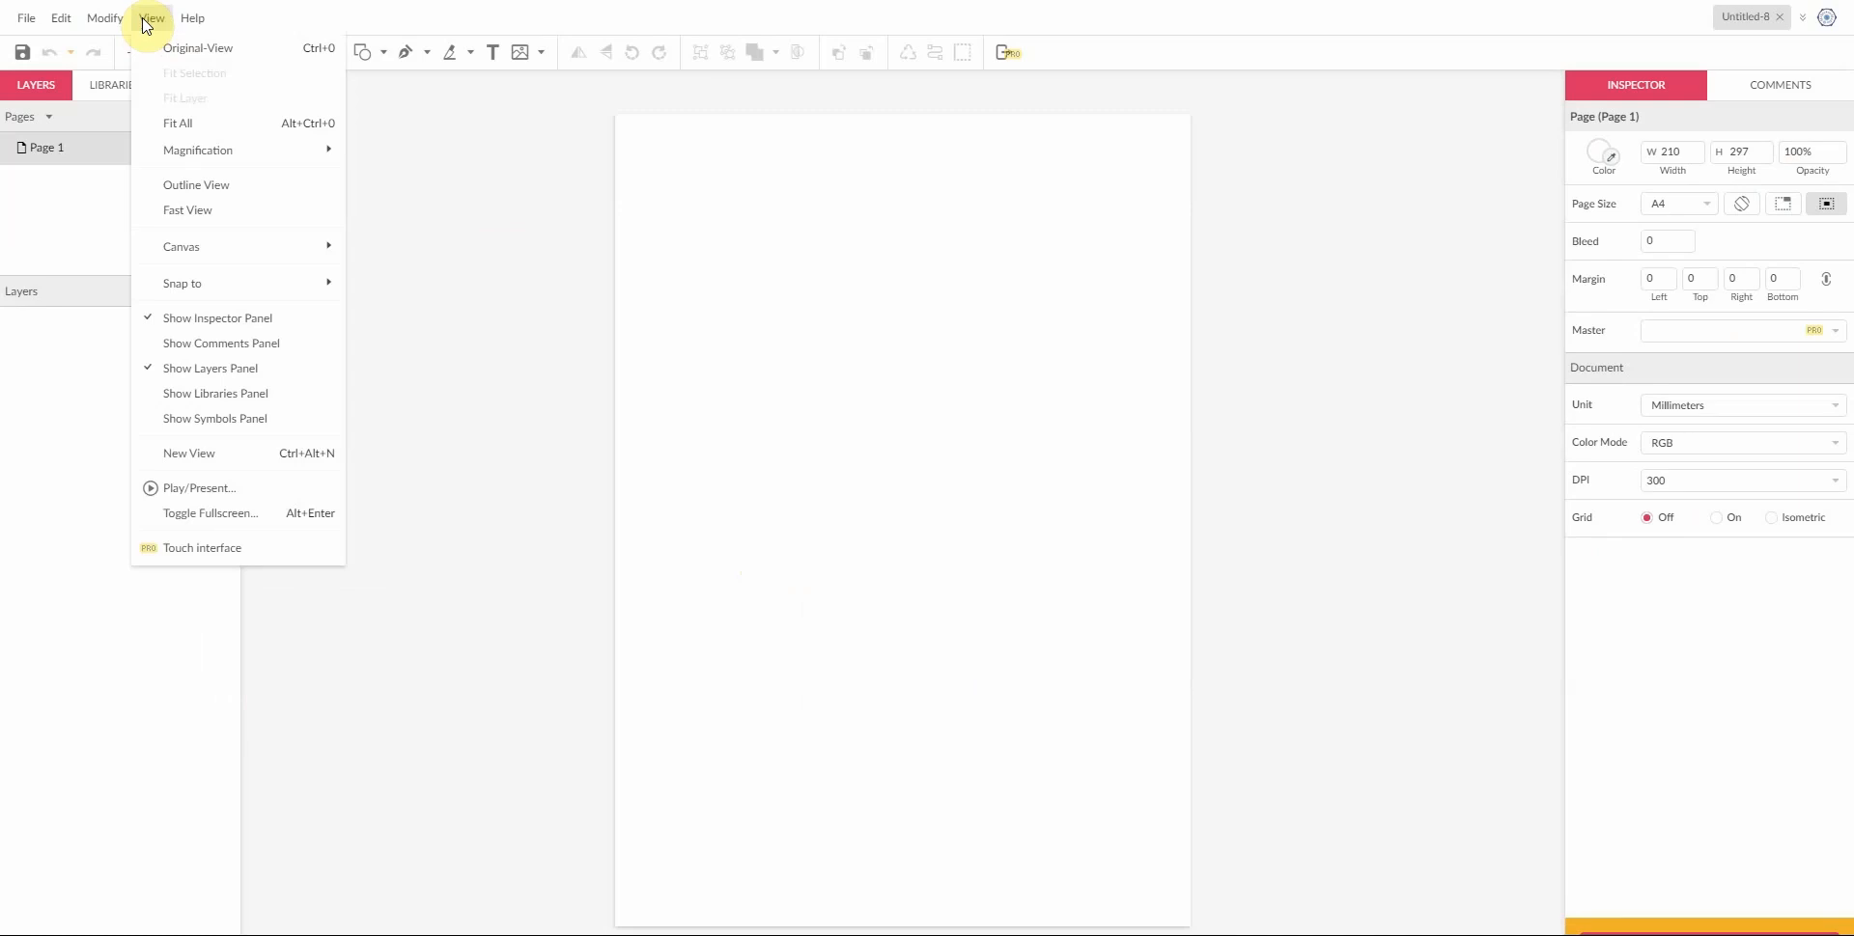
mouse_move(188, 249)
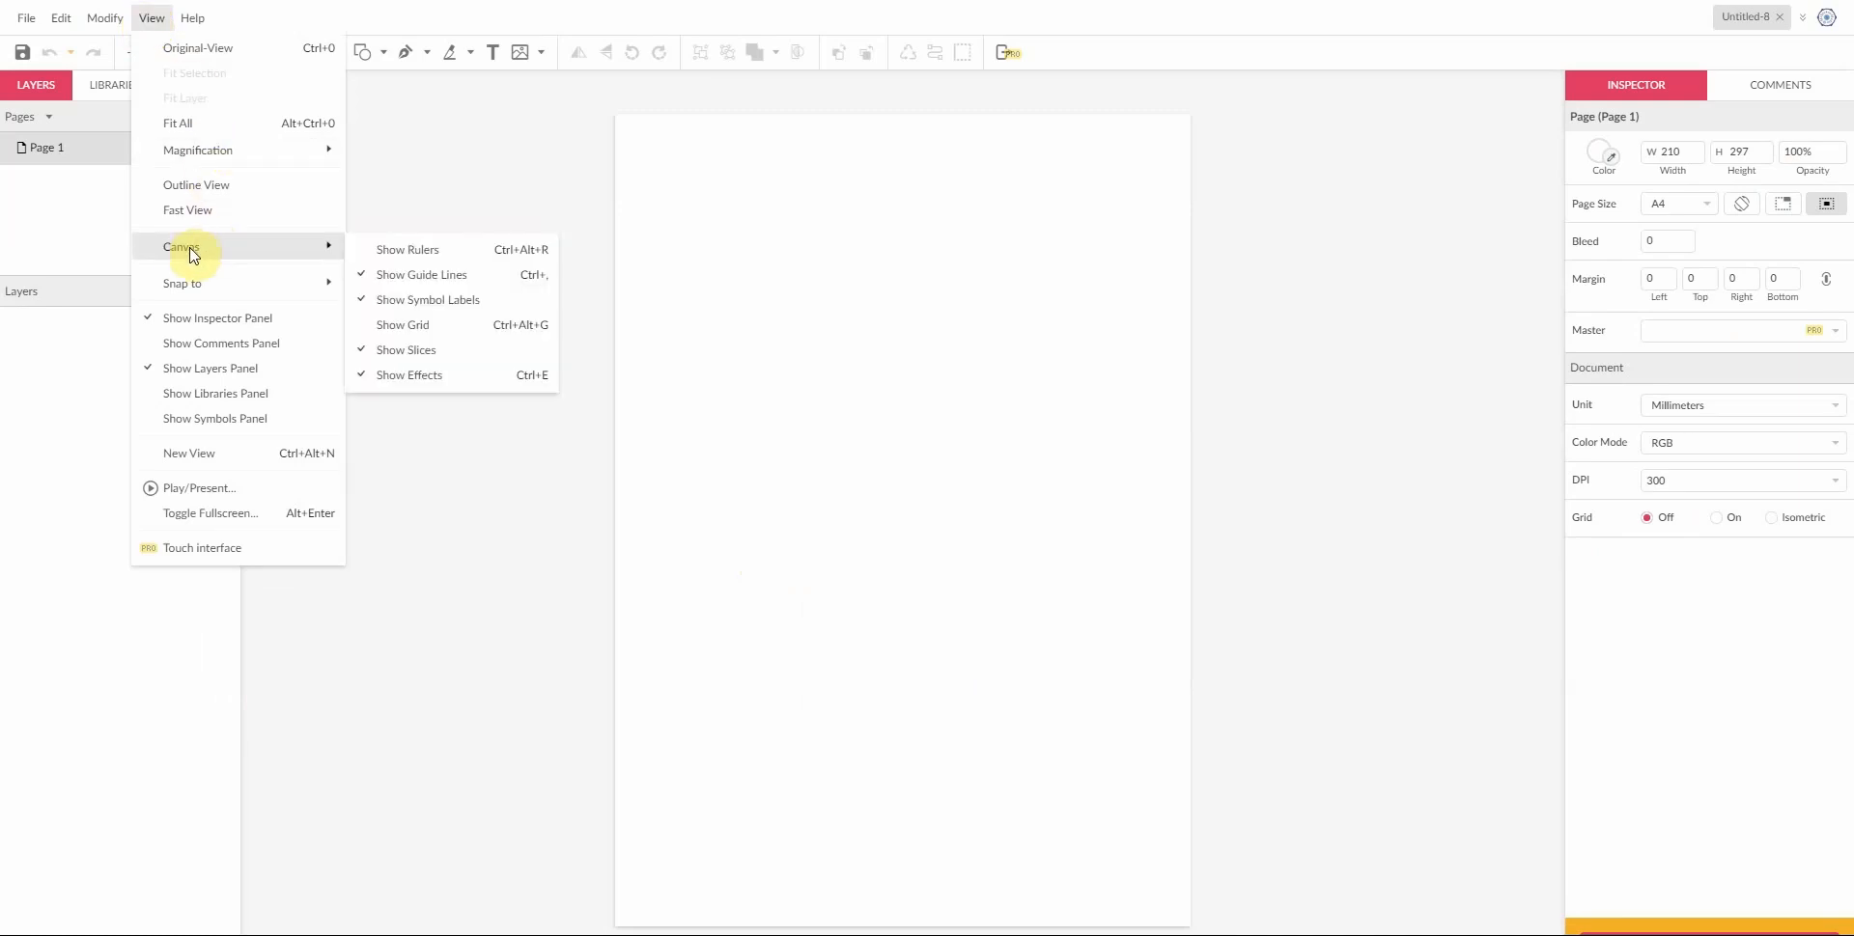
click(451, 328)
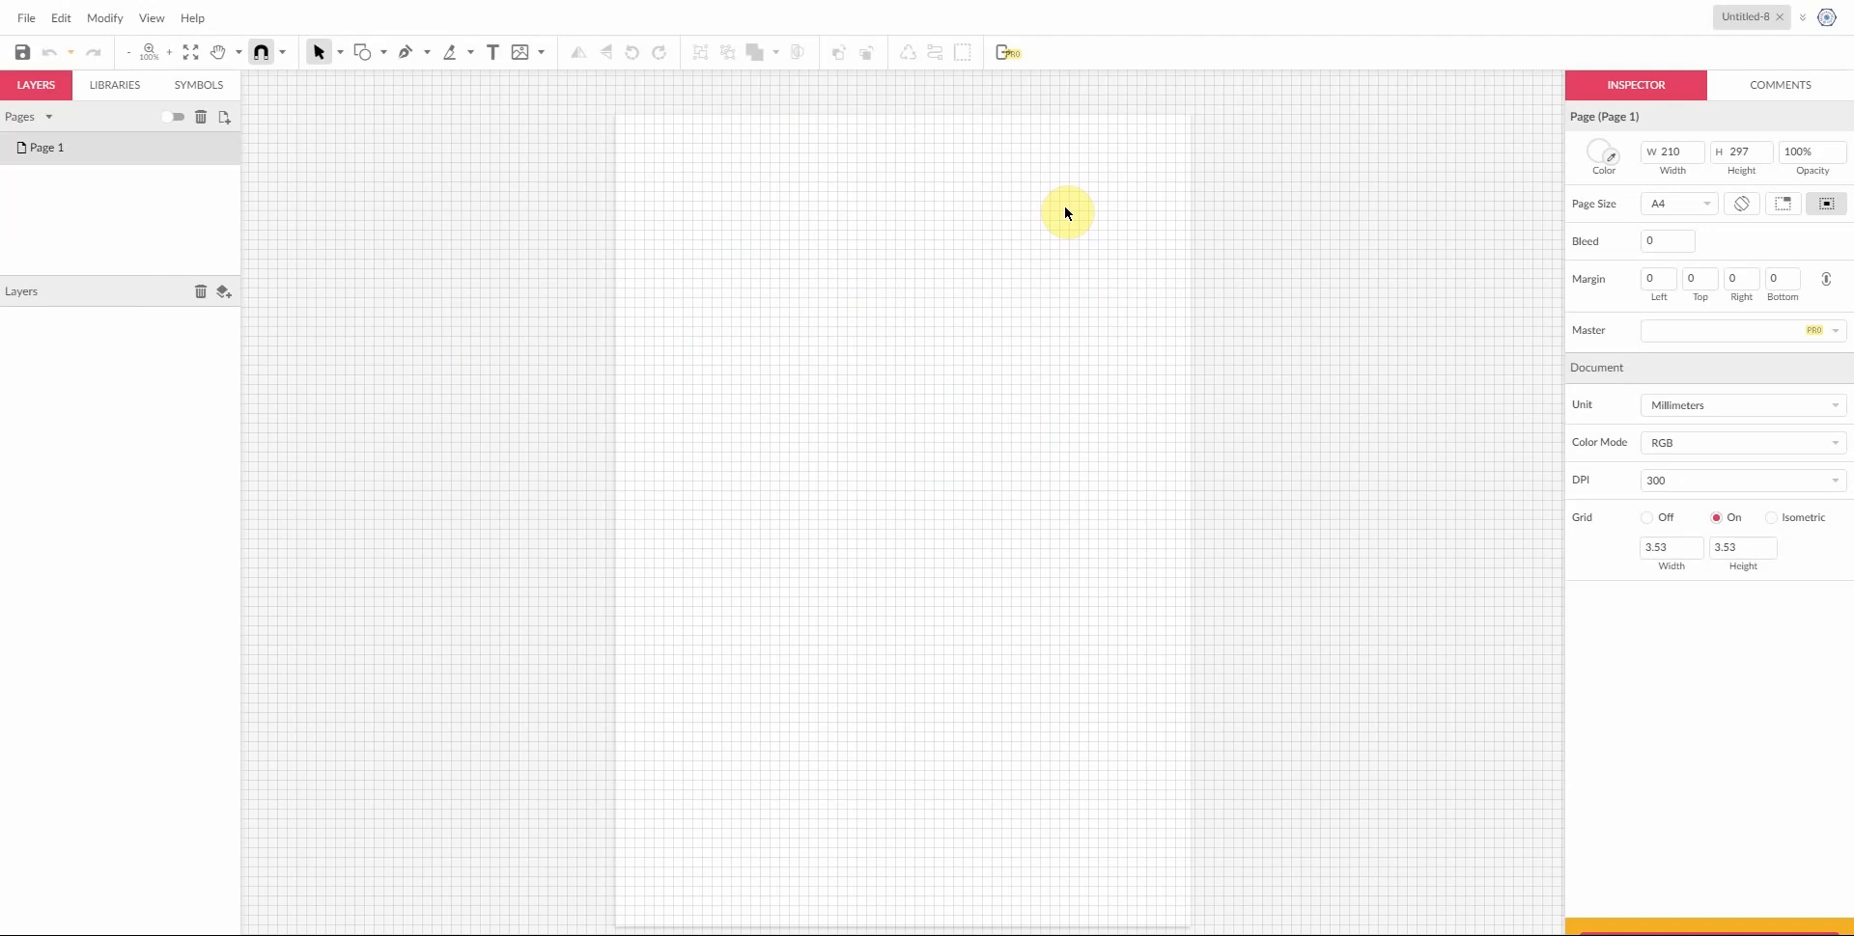
click(150, 18)
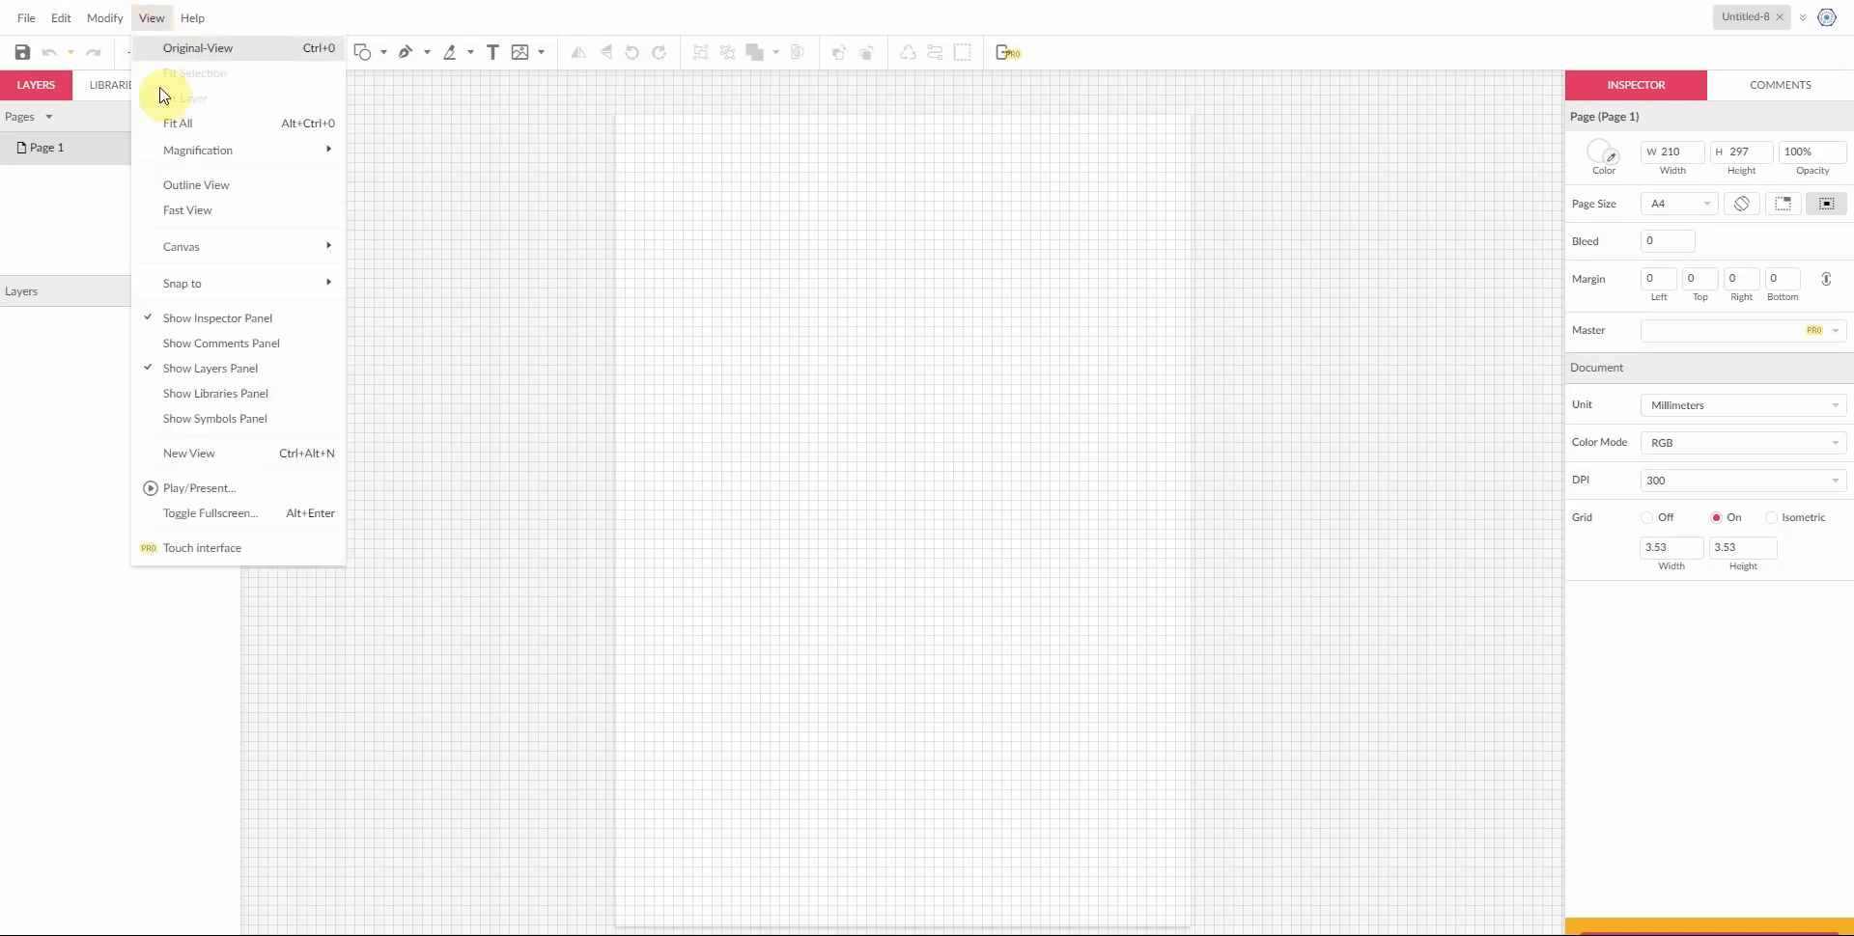
mouse_move(235, 245)
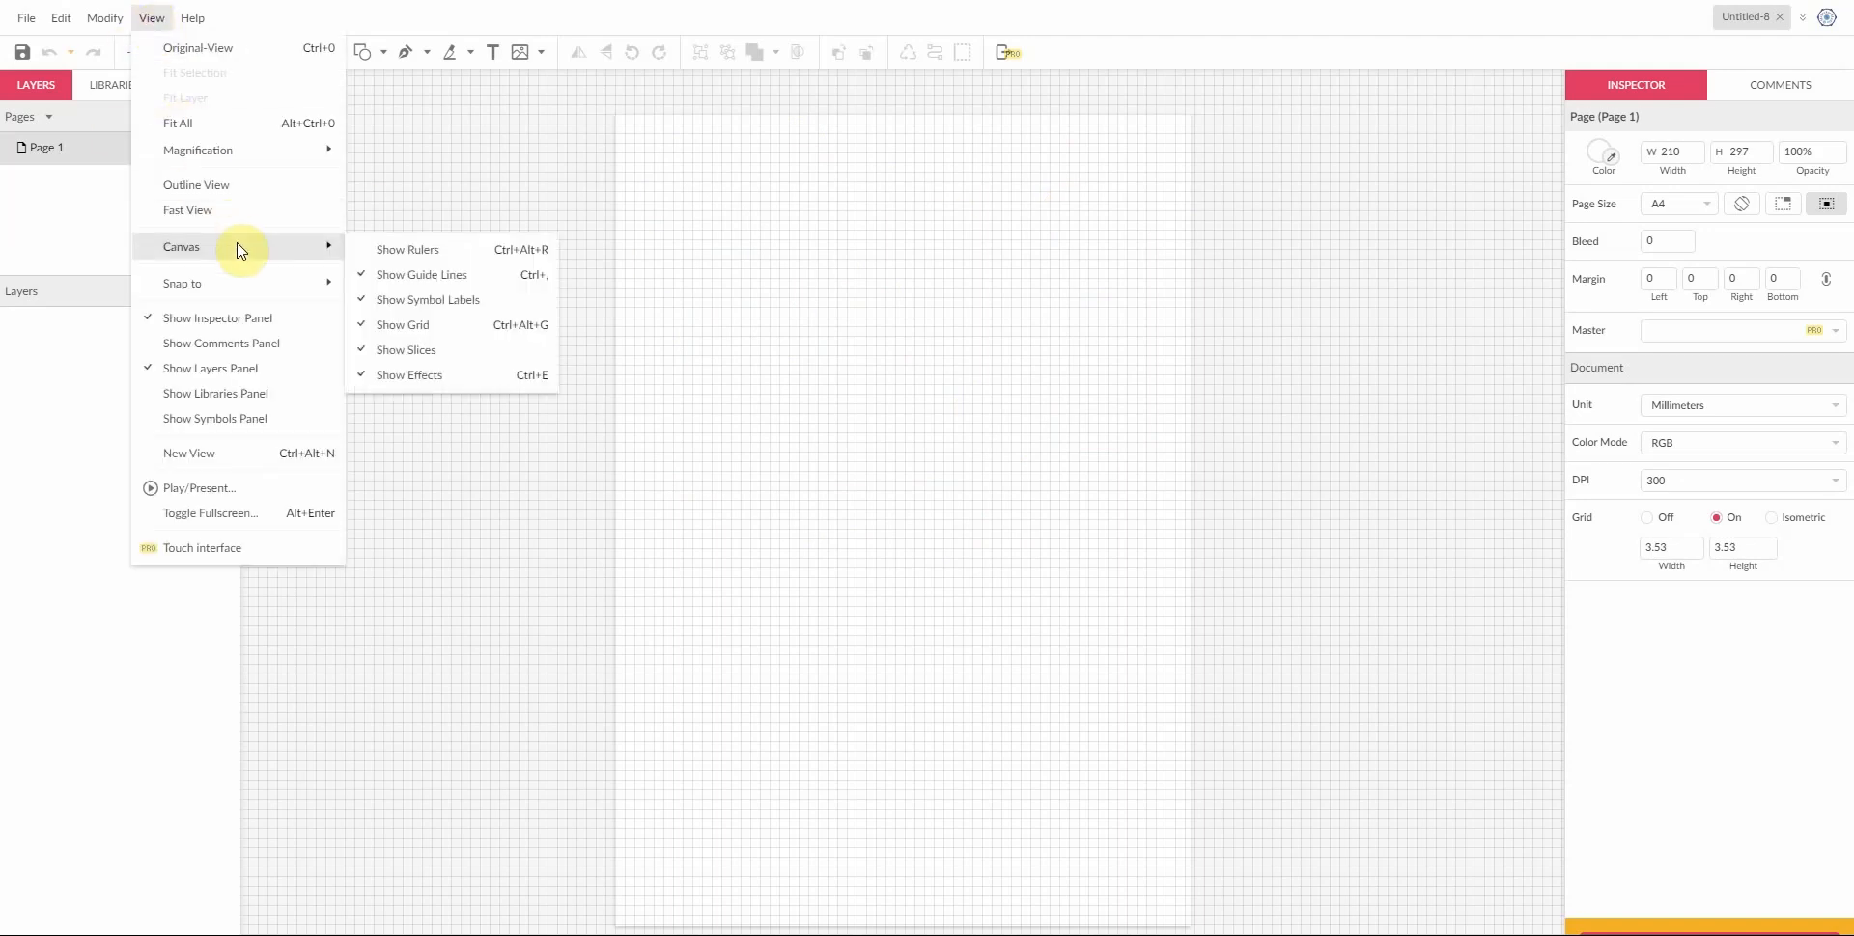
click(445, 323)
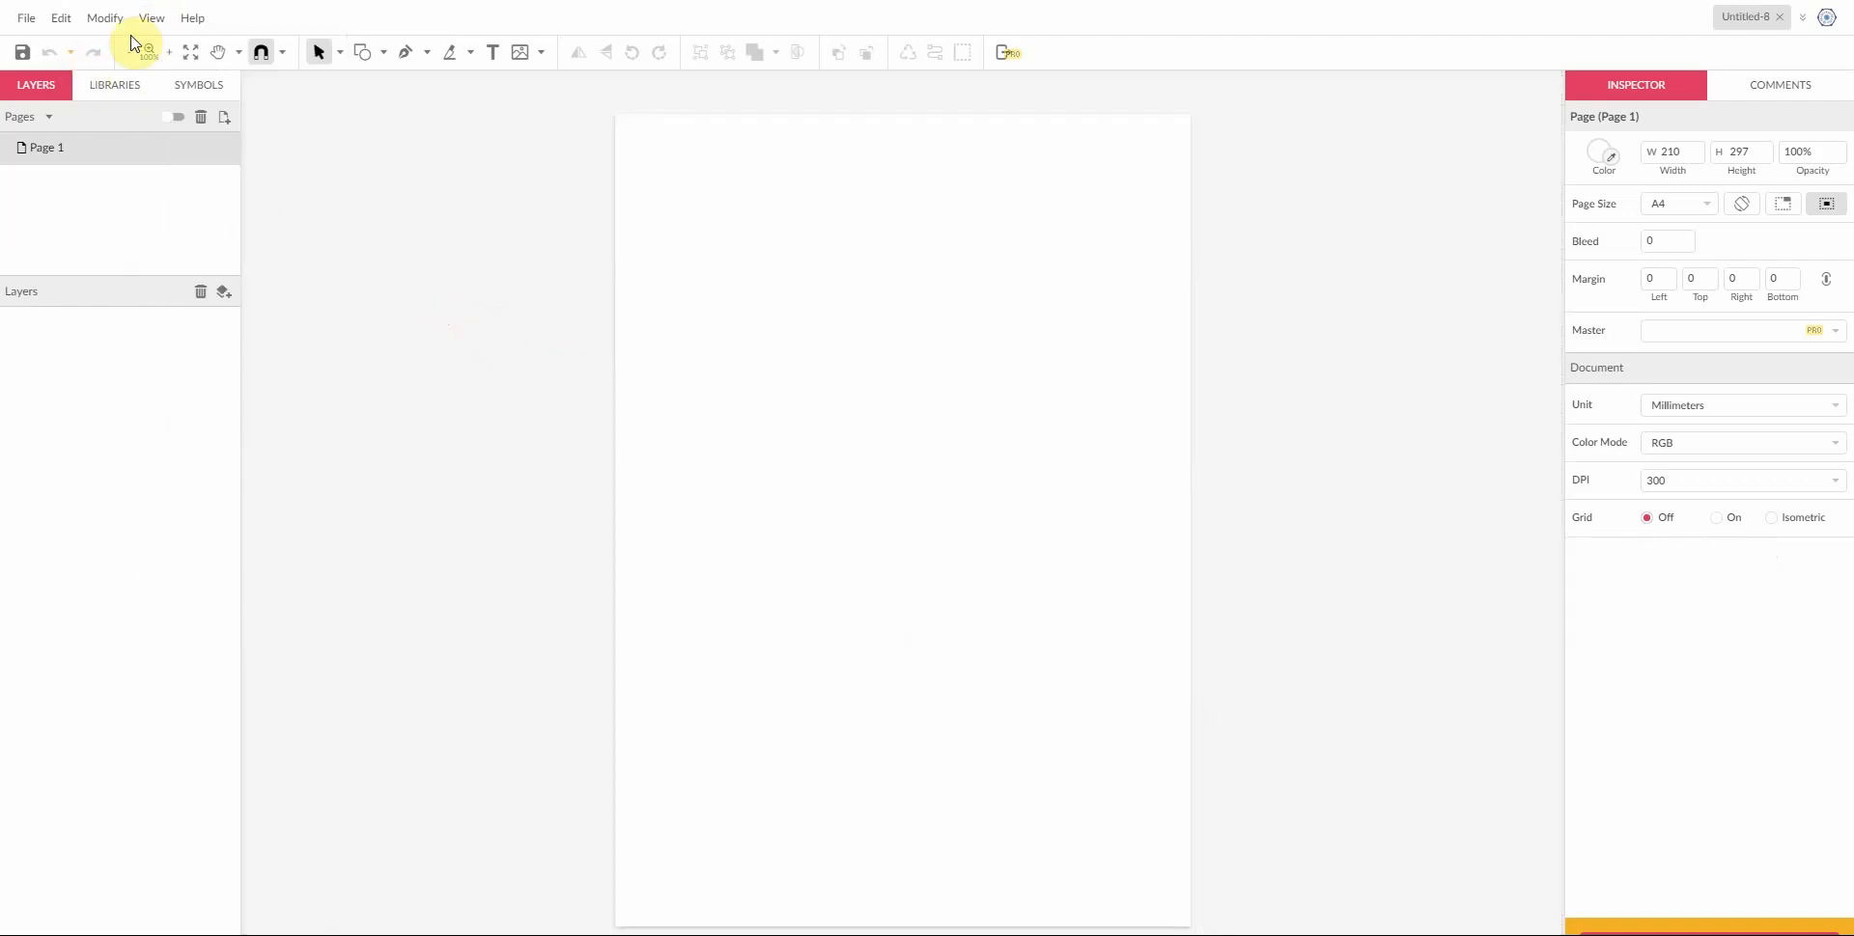
Step: Show the rulers along the canvas edges
click(150, 19)
mouse_move(224, 245)
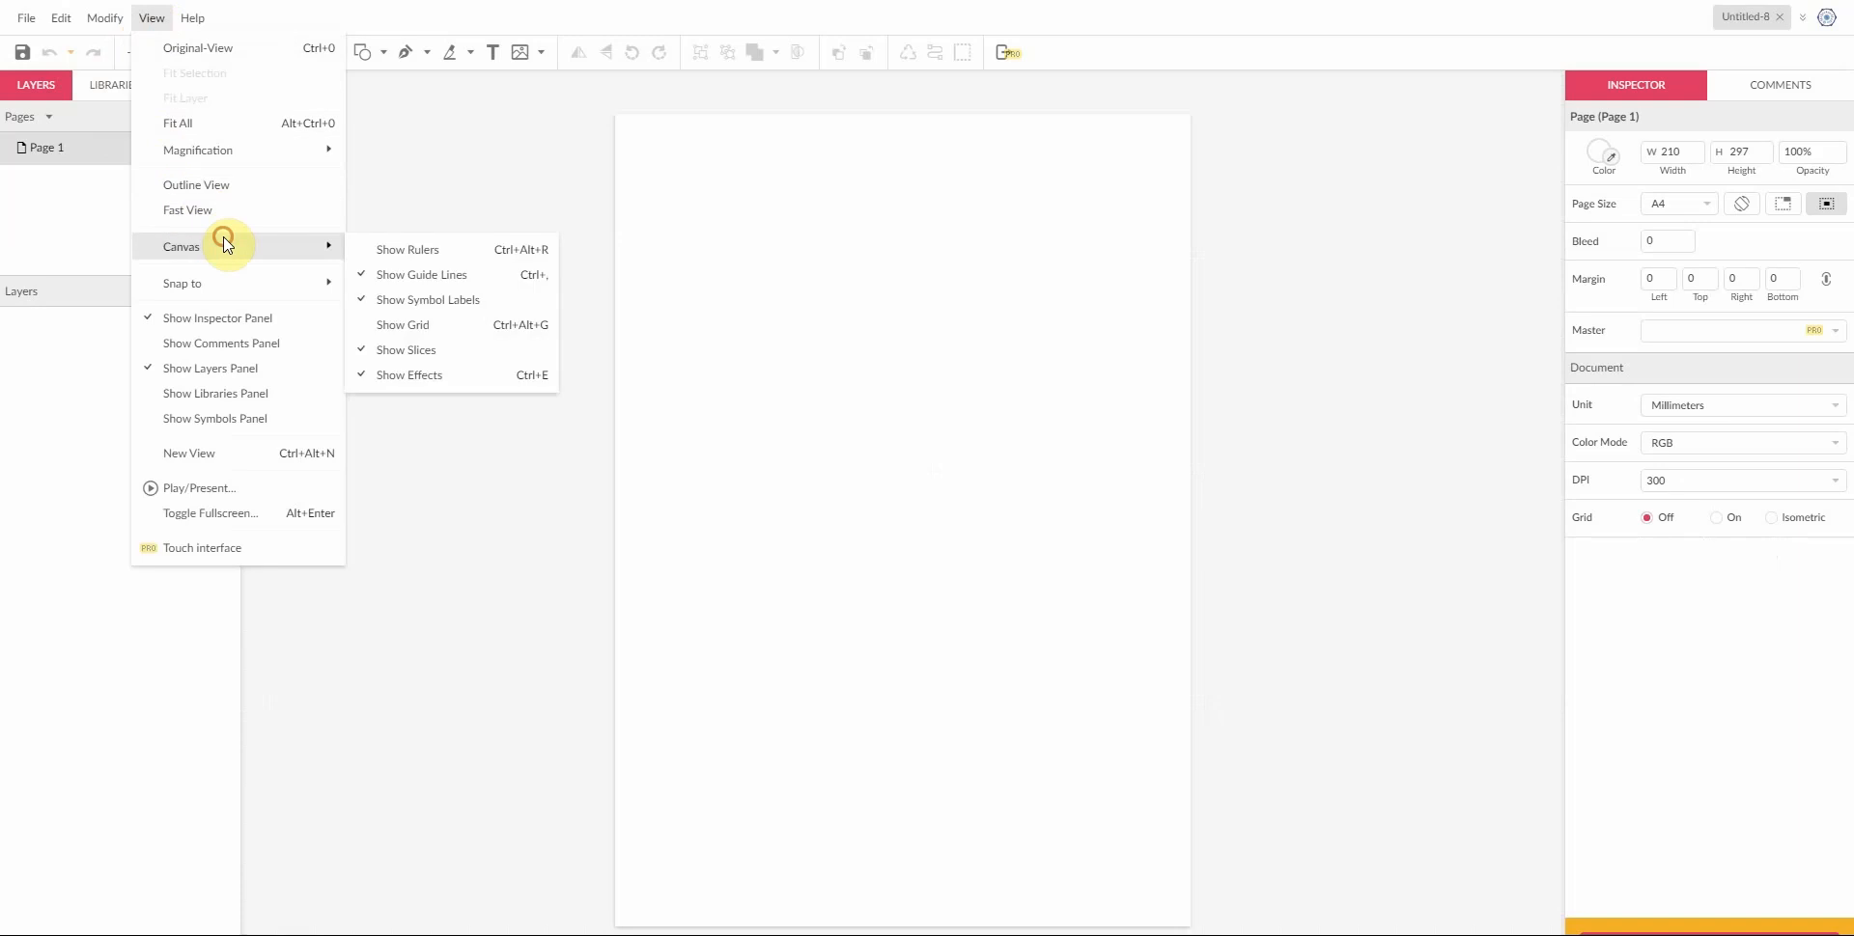
click(406, 253)
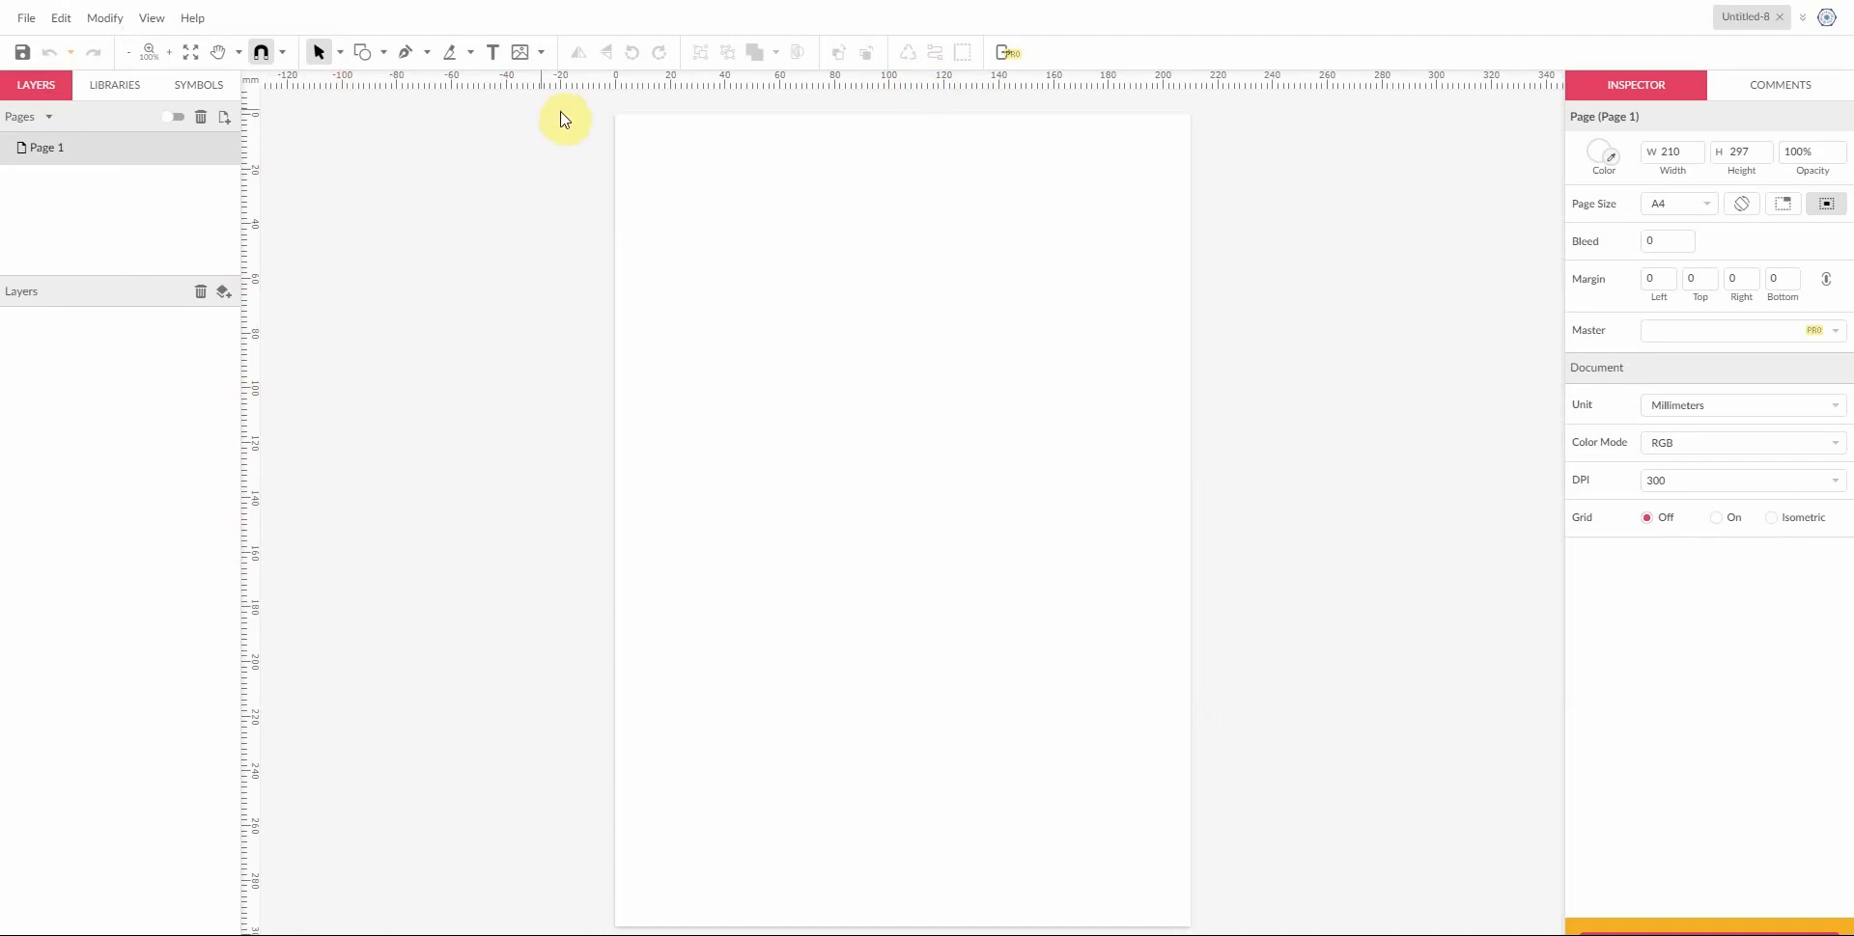
Step: Set the document's measurement unit to Millimeters
click(220, 55)
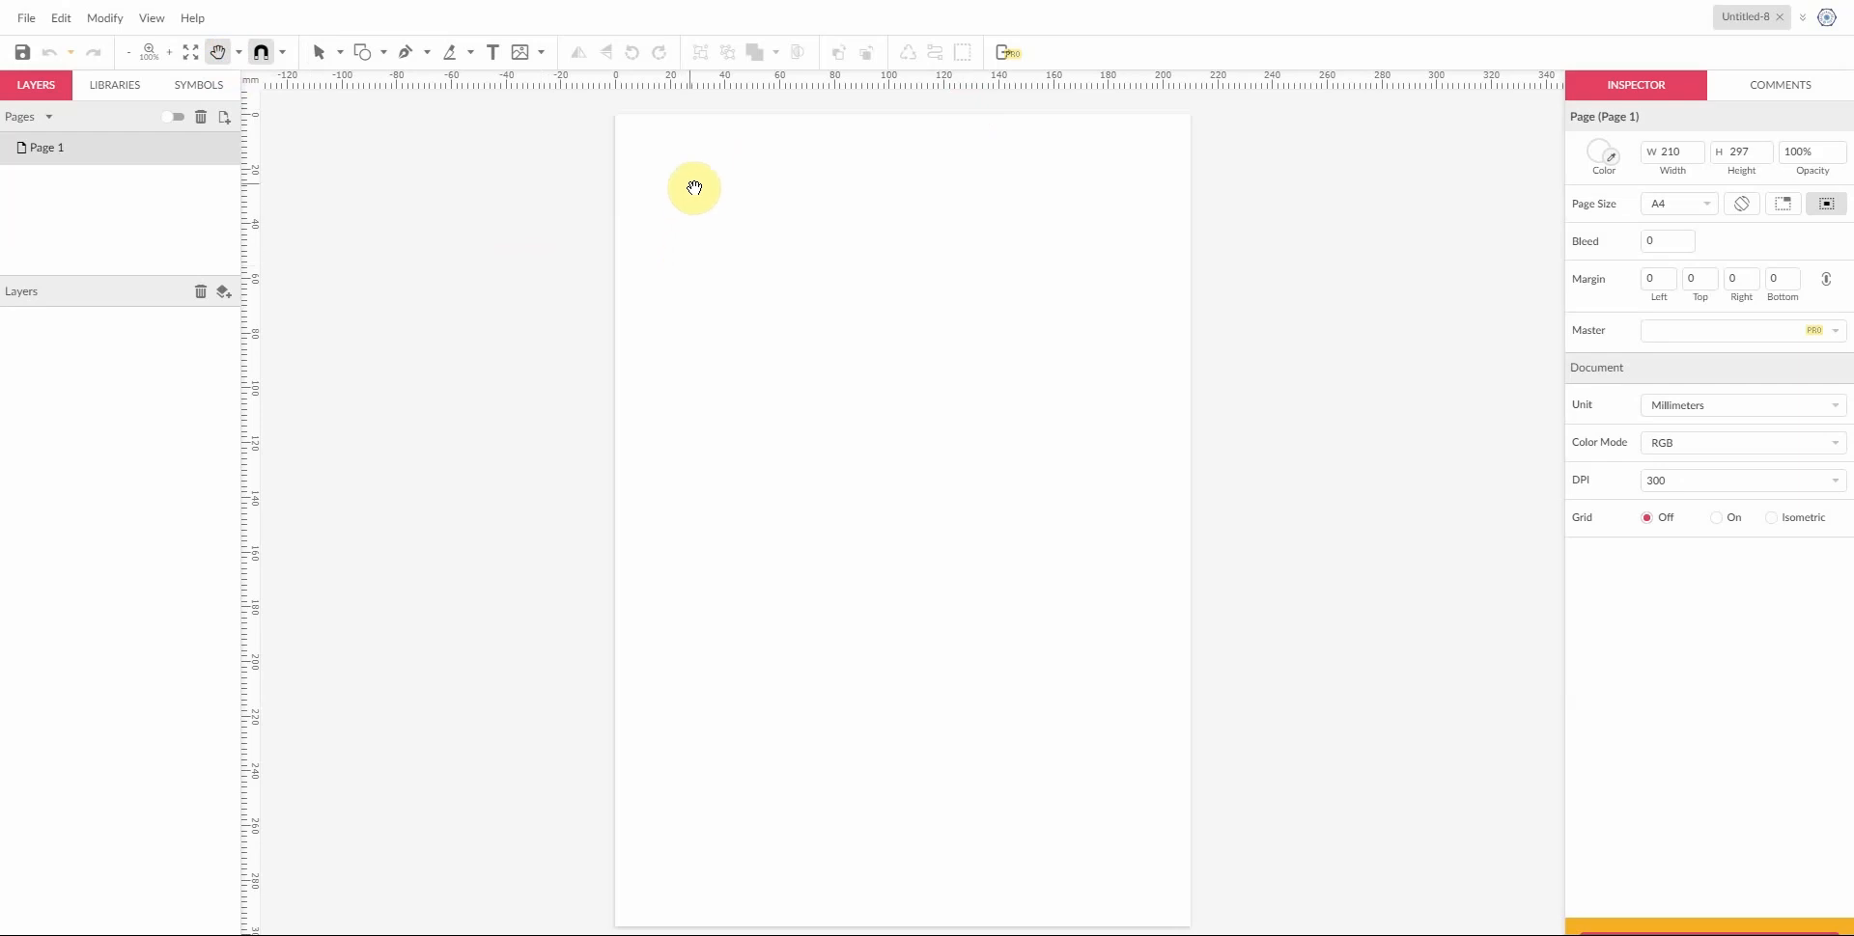
drag(691, 187, 350, 163)
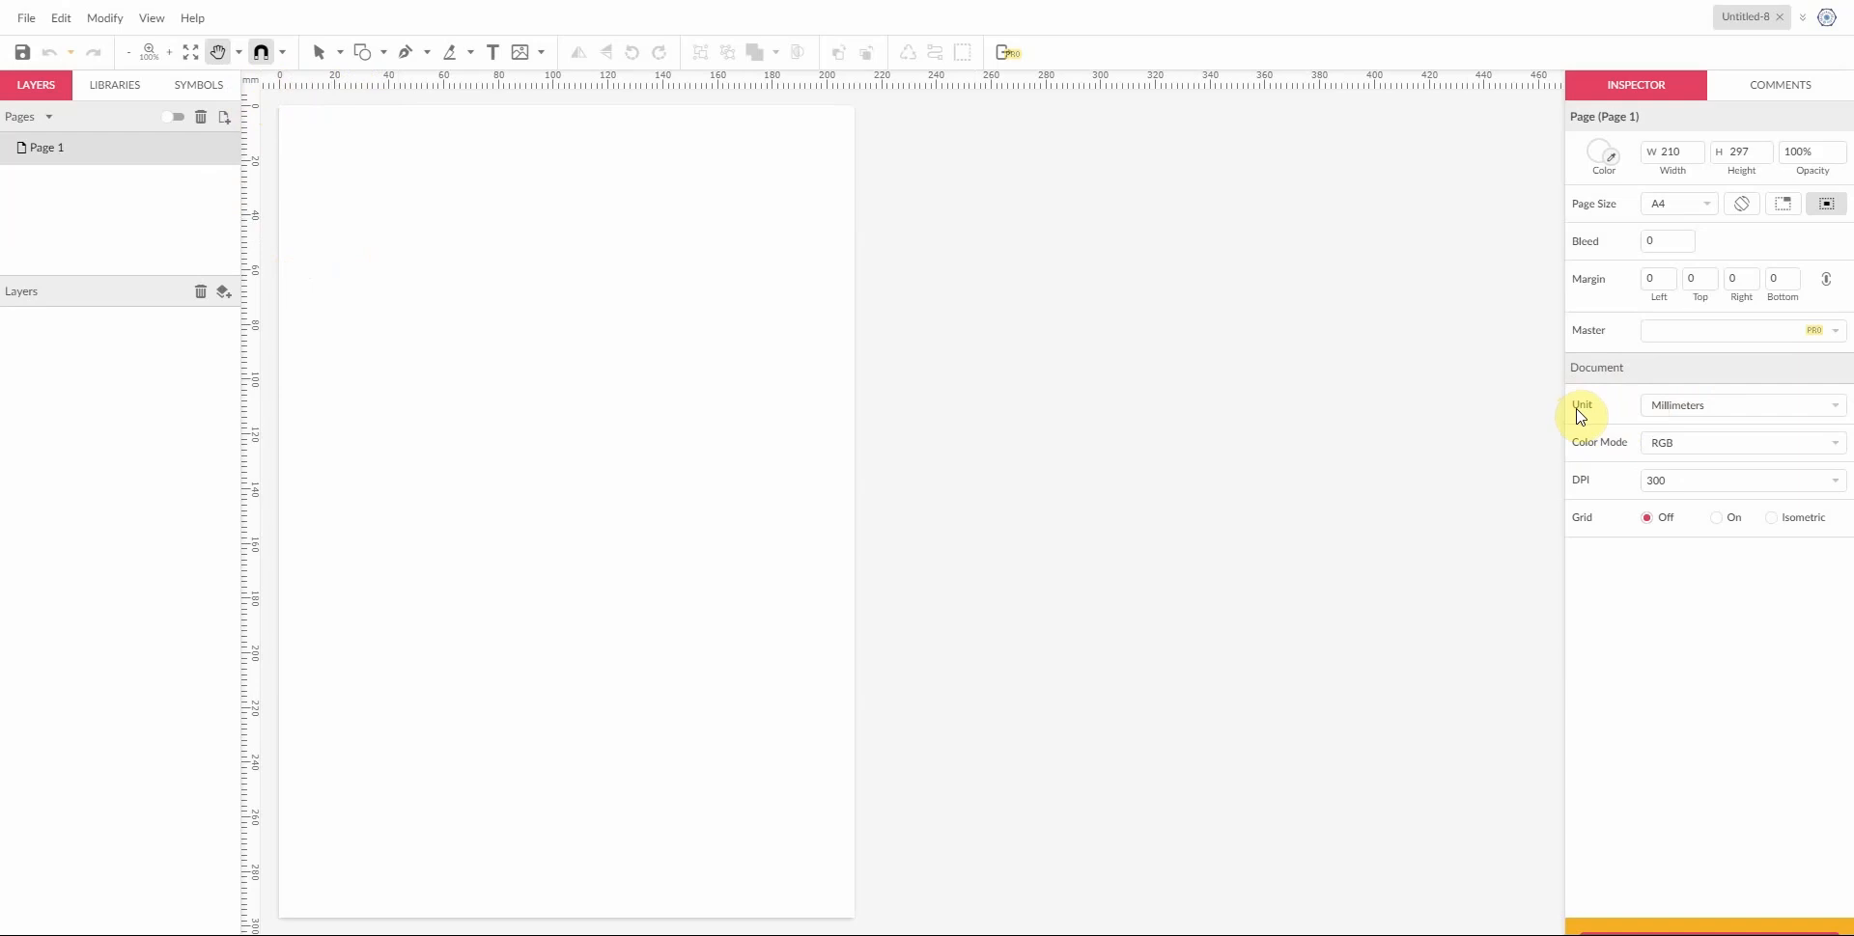
click(1694, 414)
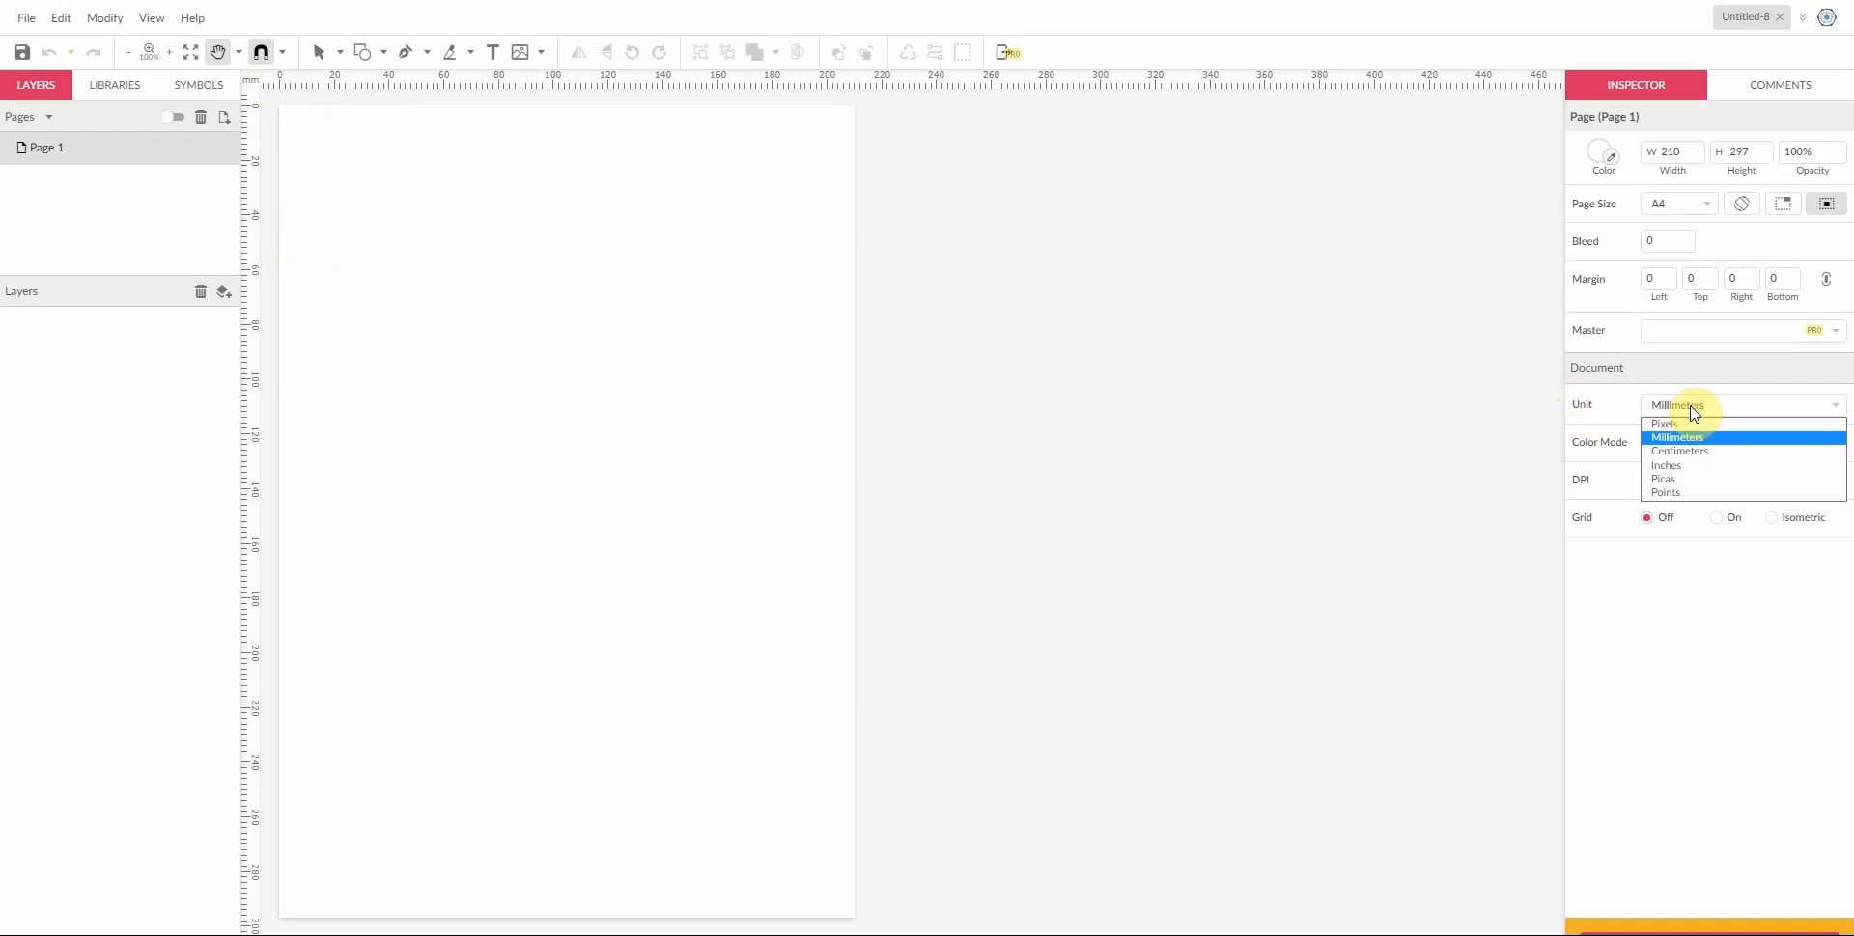
click(1696, 453)
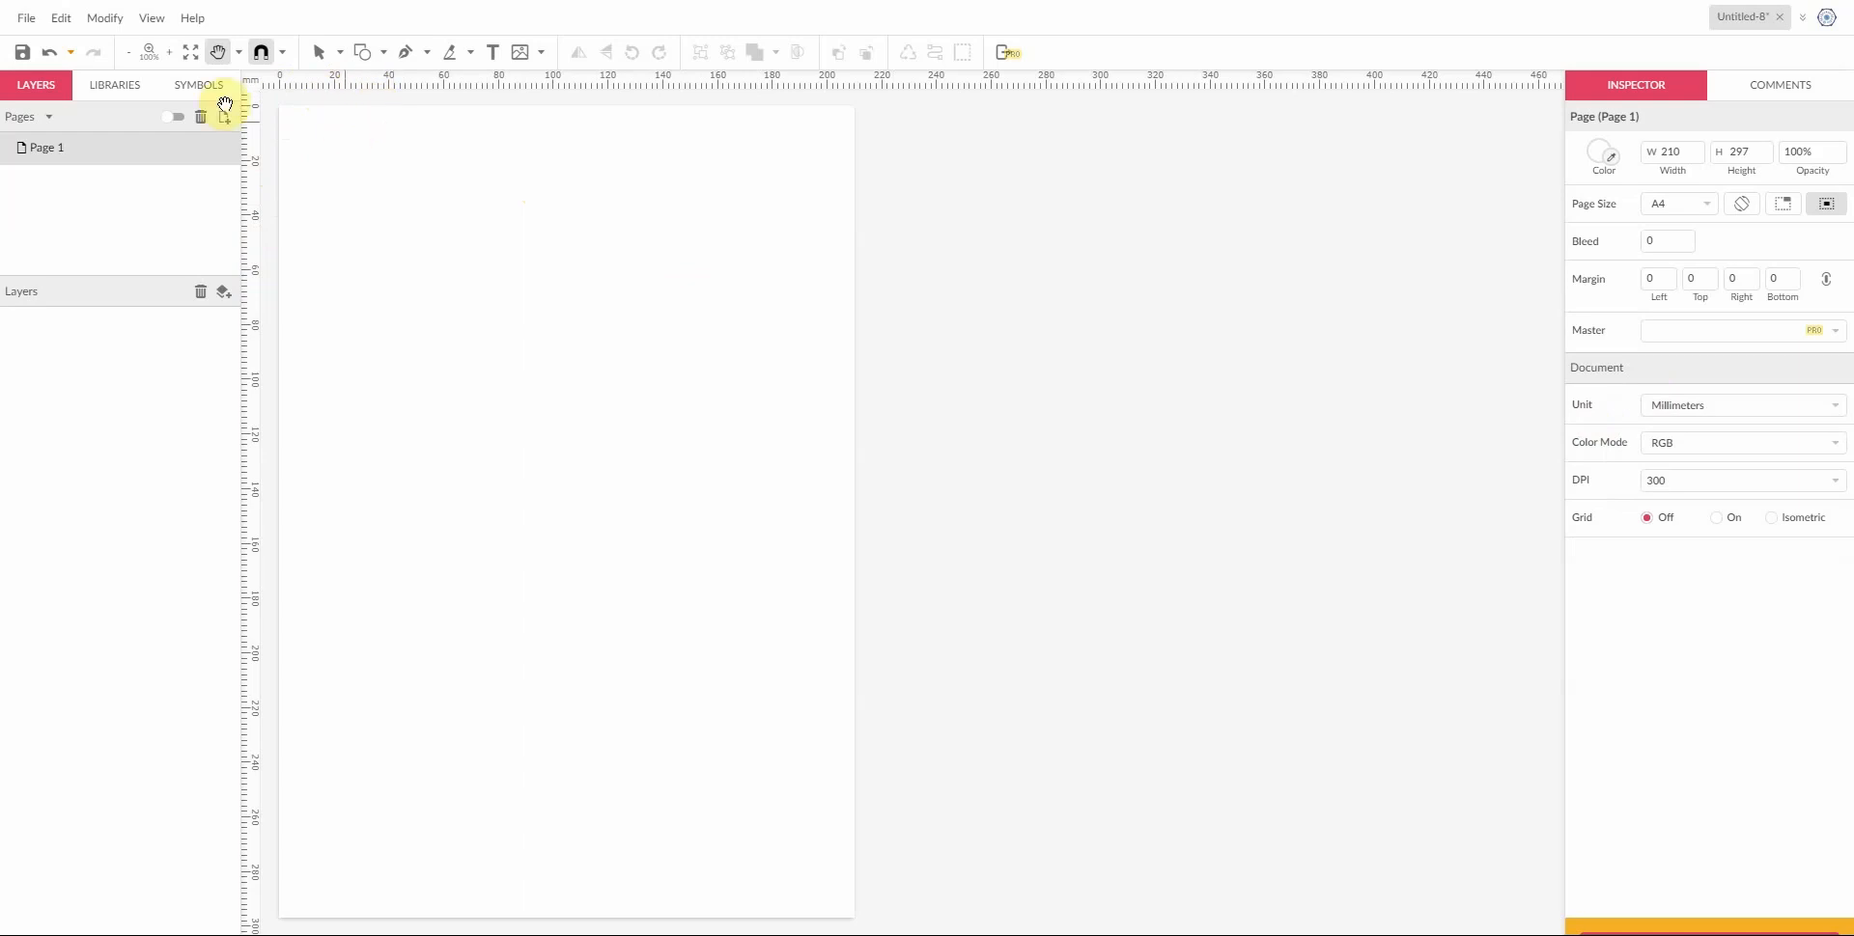
Step: Add a horizontal guide line about 17 mm below the page's top edge
click(171, 54)
click(171, 54)
click(171, 54)
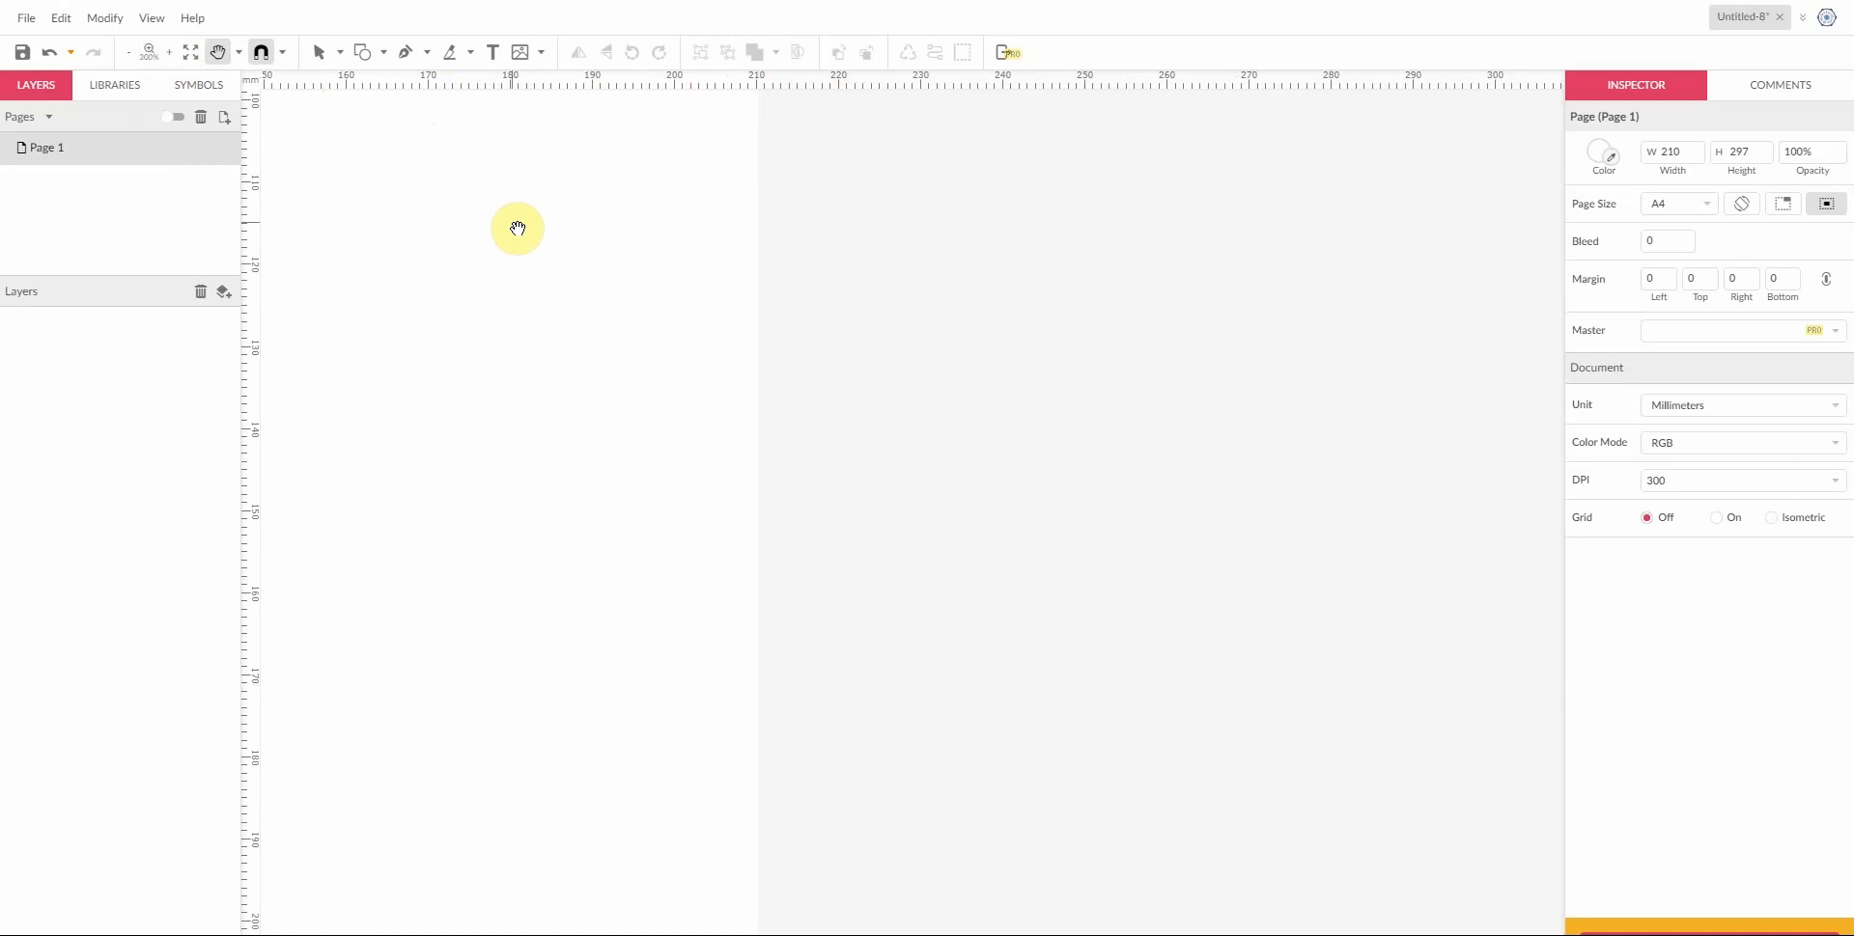
drag(373, 181, 462, 259)
drag(541, 204, 742, 558)
drag(505, 227, 646, 605)
drag(523, 513, 1039, 327)
drag(818, 341, 653, 319)
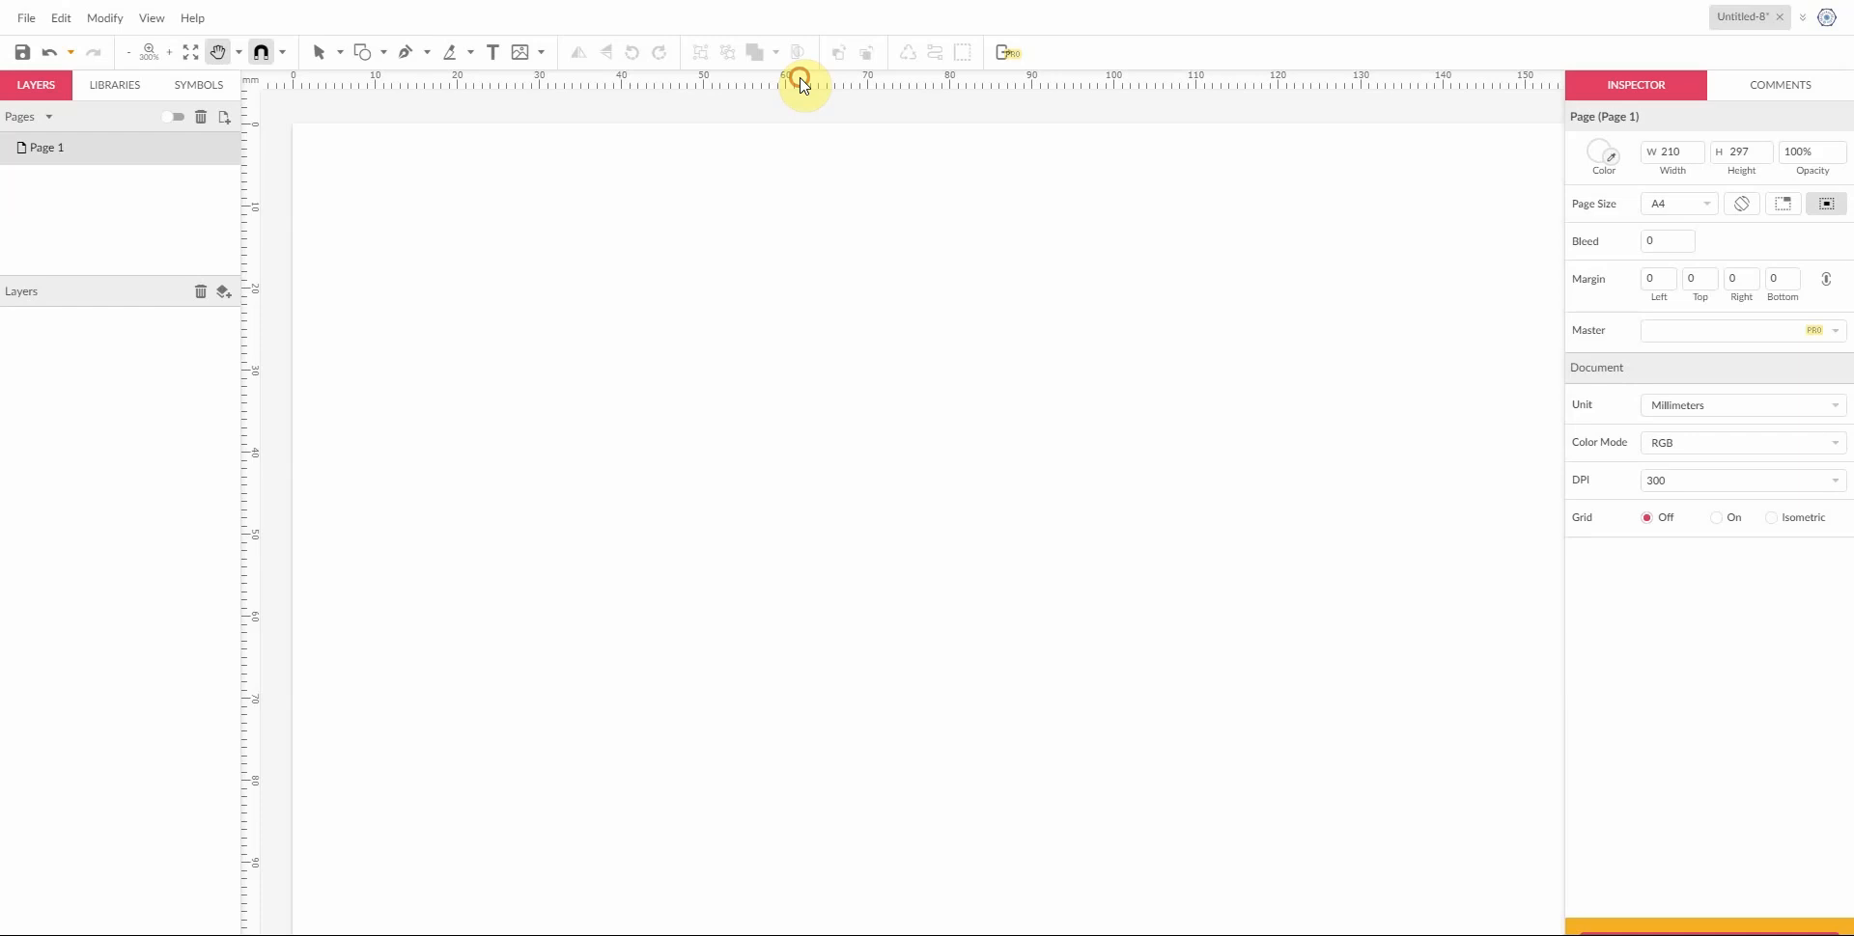
drag(799, 78, 829, 263)
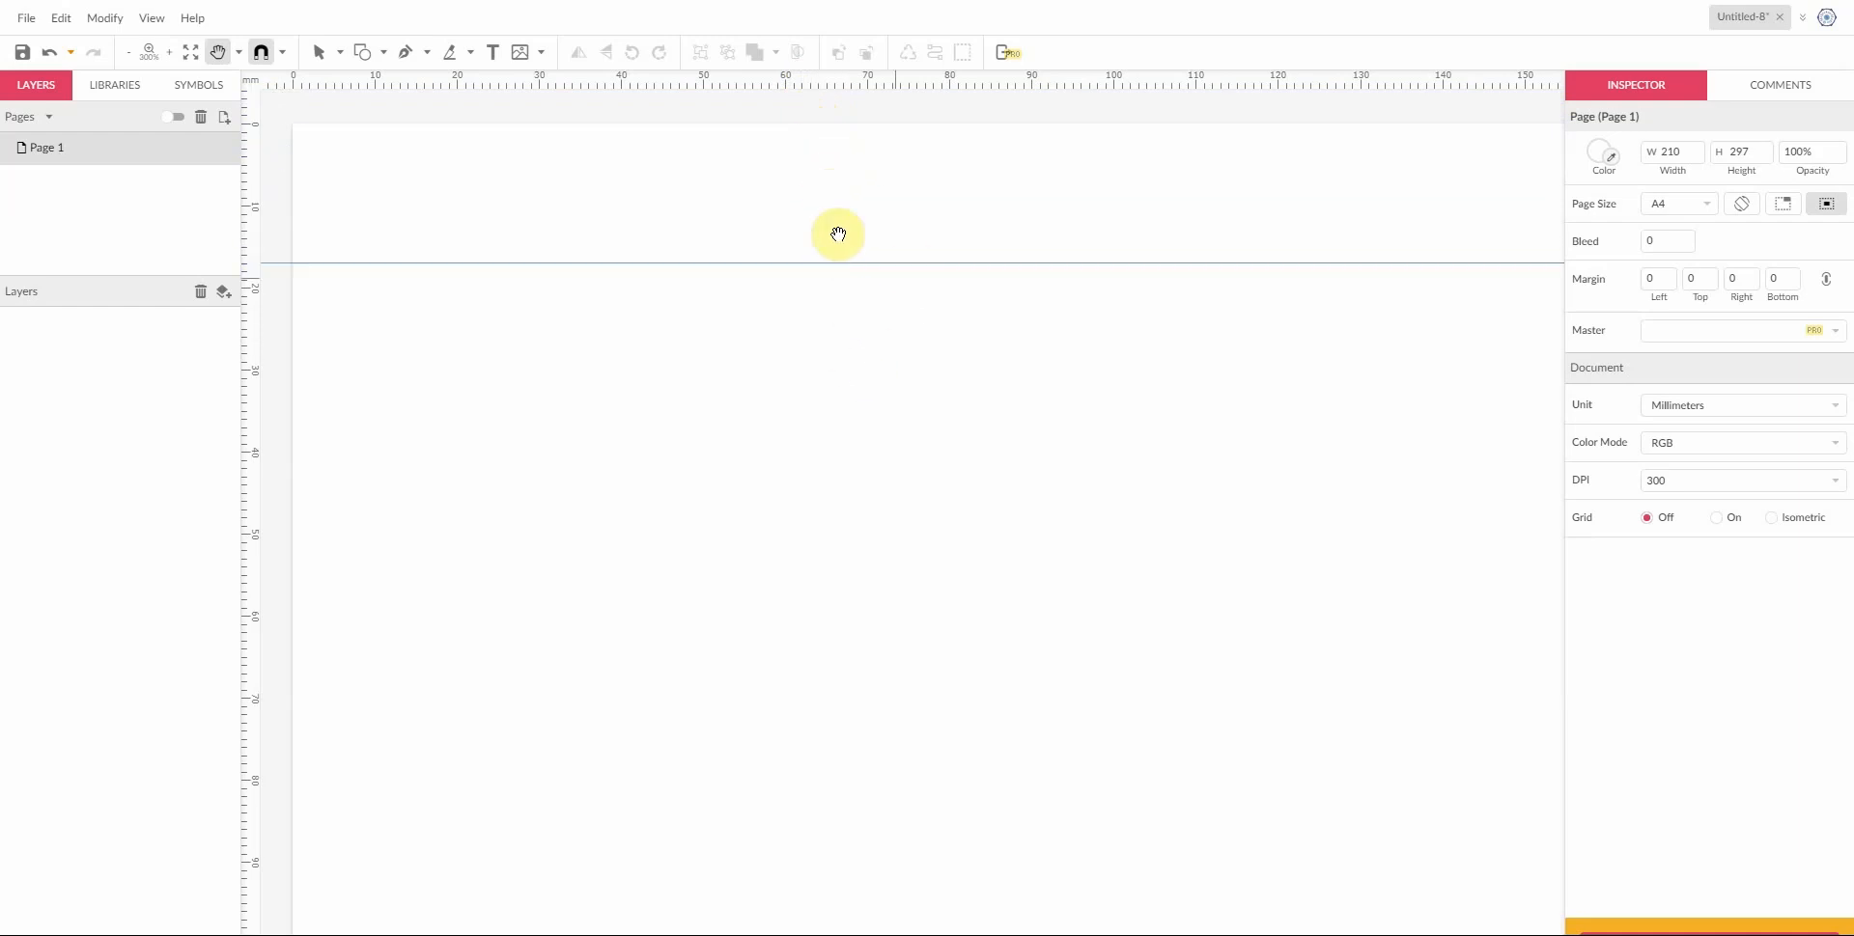
Step: Move the horizontal guide line so it sits exactly 10 mm below the page's top edge
click(320, 53)
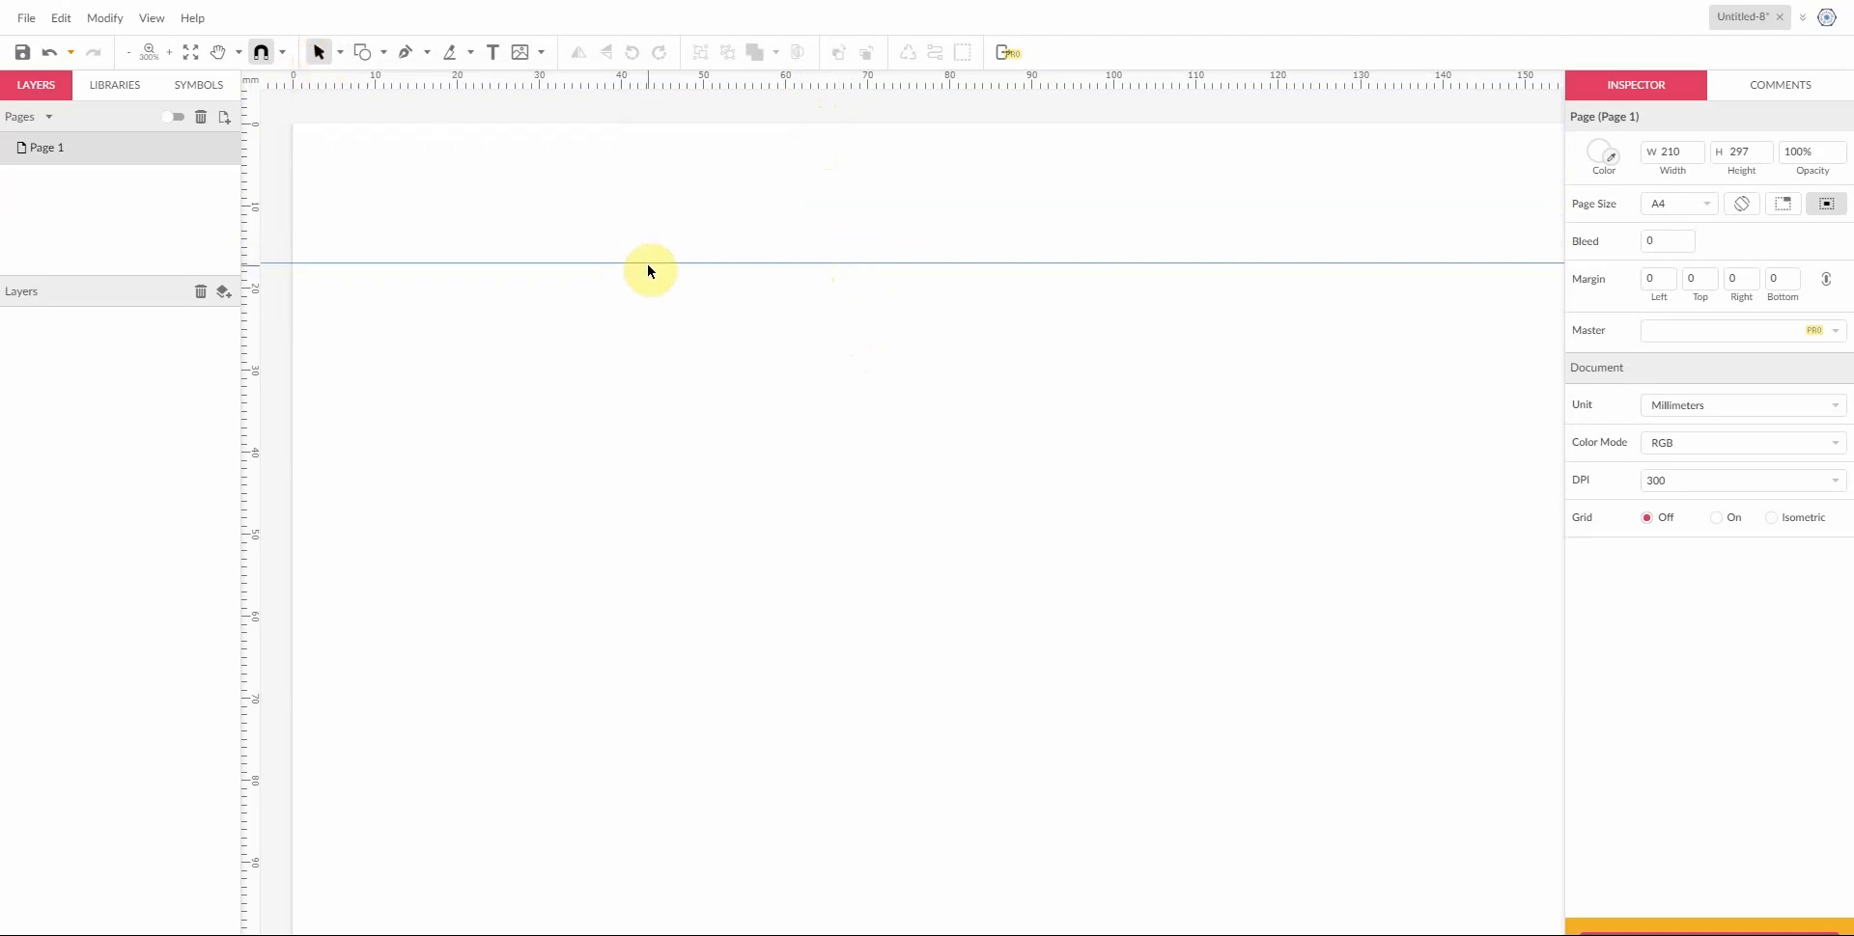
drag(650, 272, 253, 205)
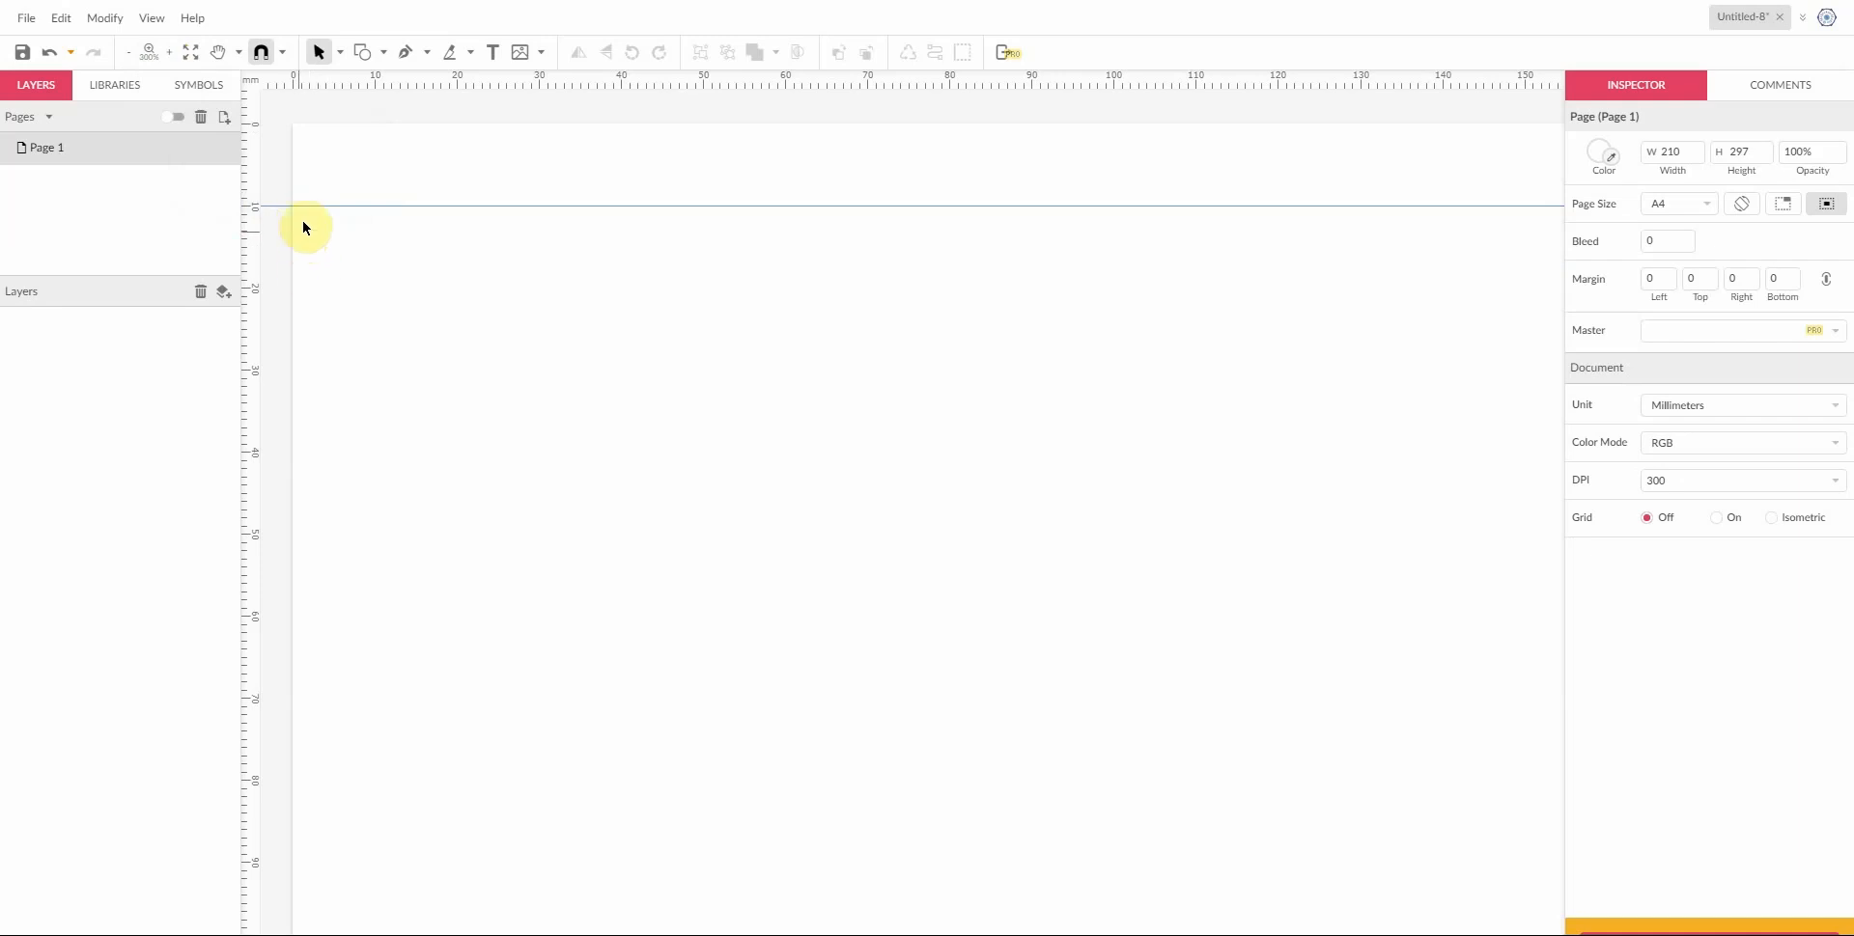
scroll(305, 224, up, 5)
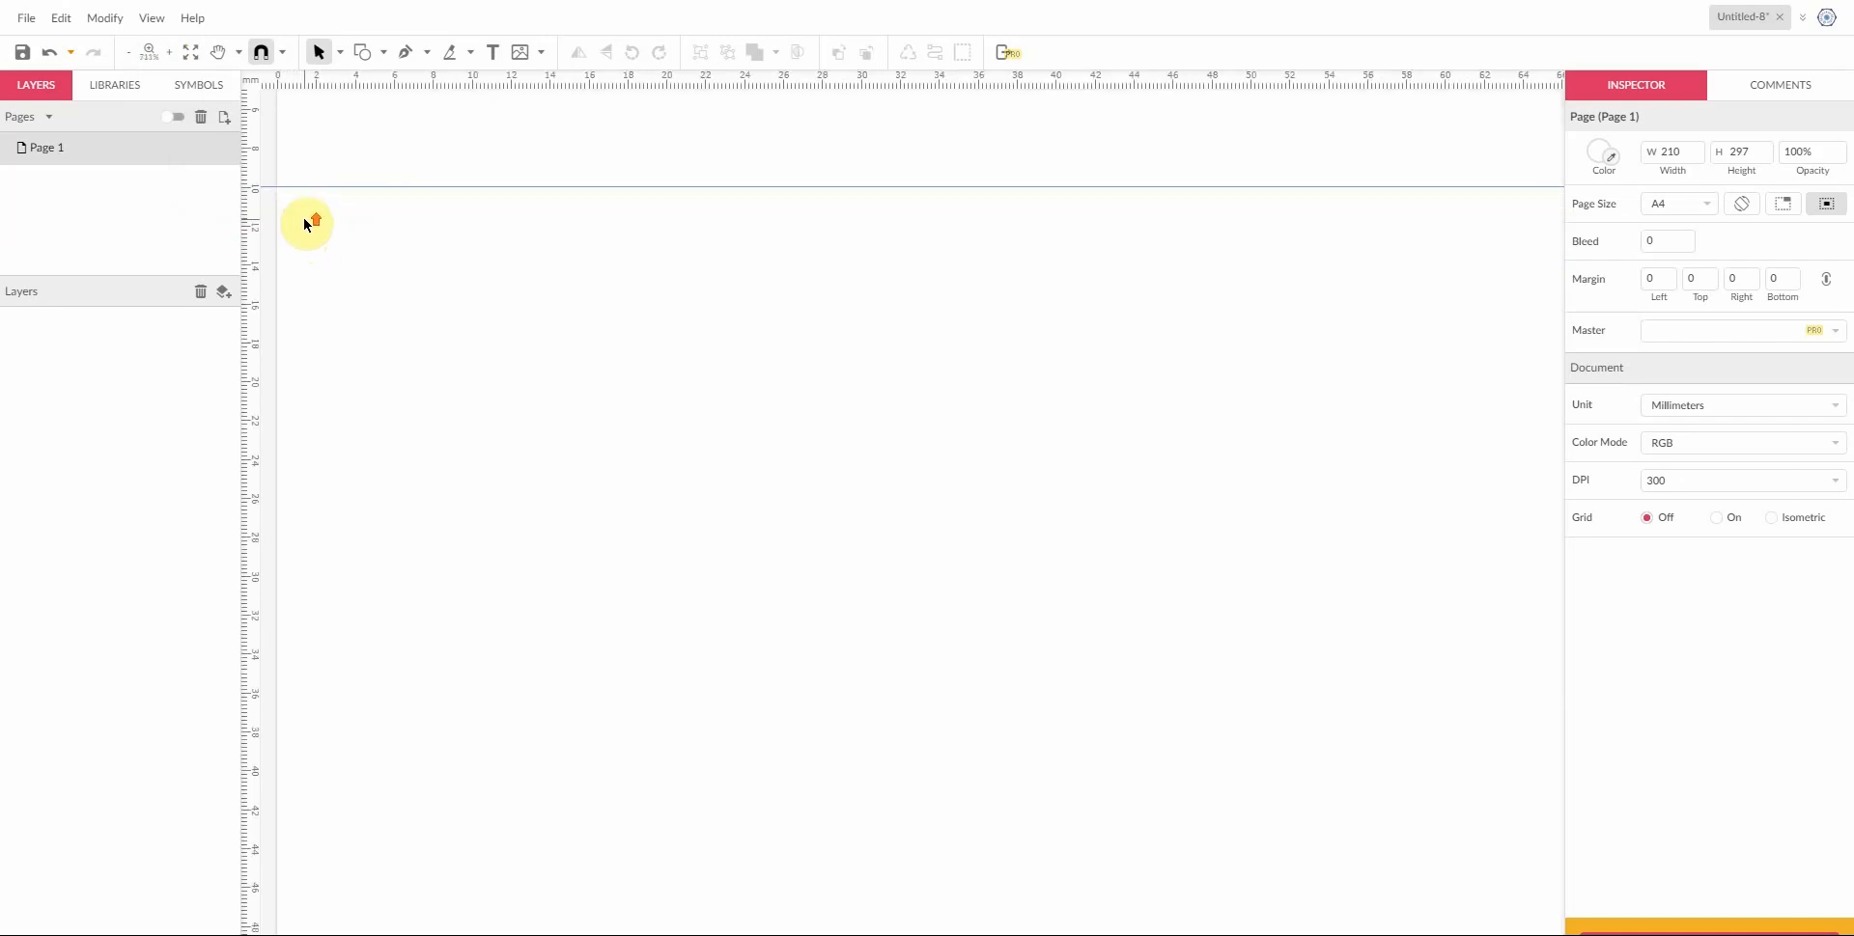
scroll(306, 224, up, 1)
scroll(319, 203, up, 2)
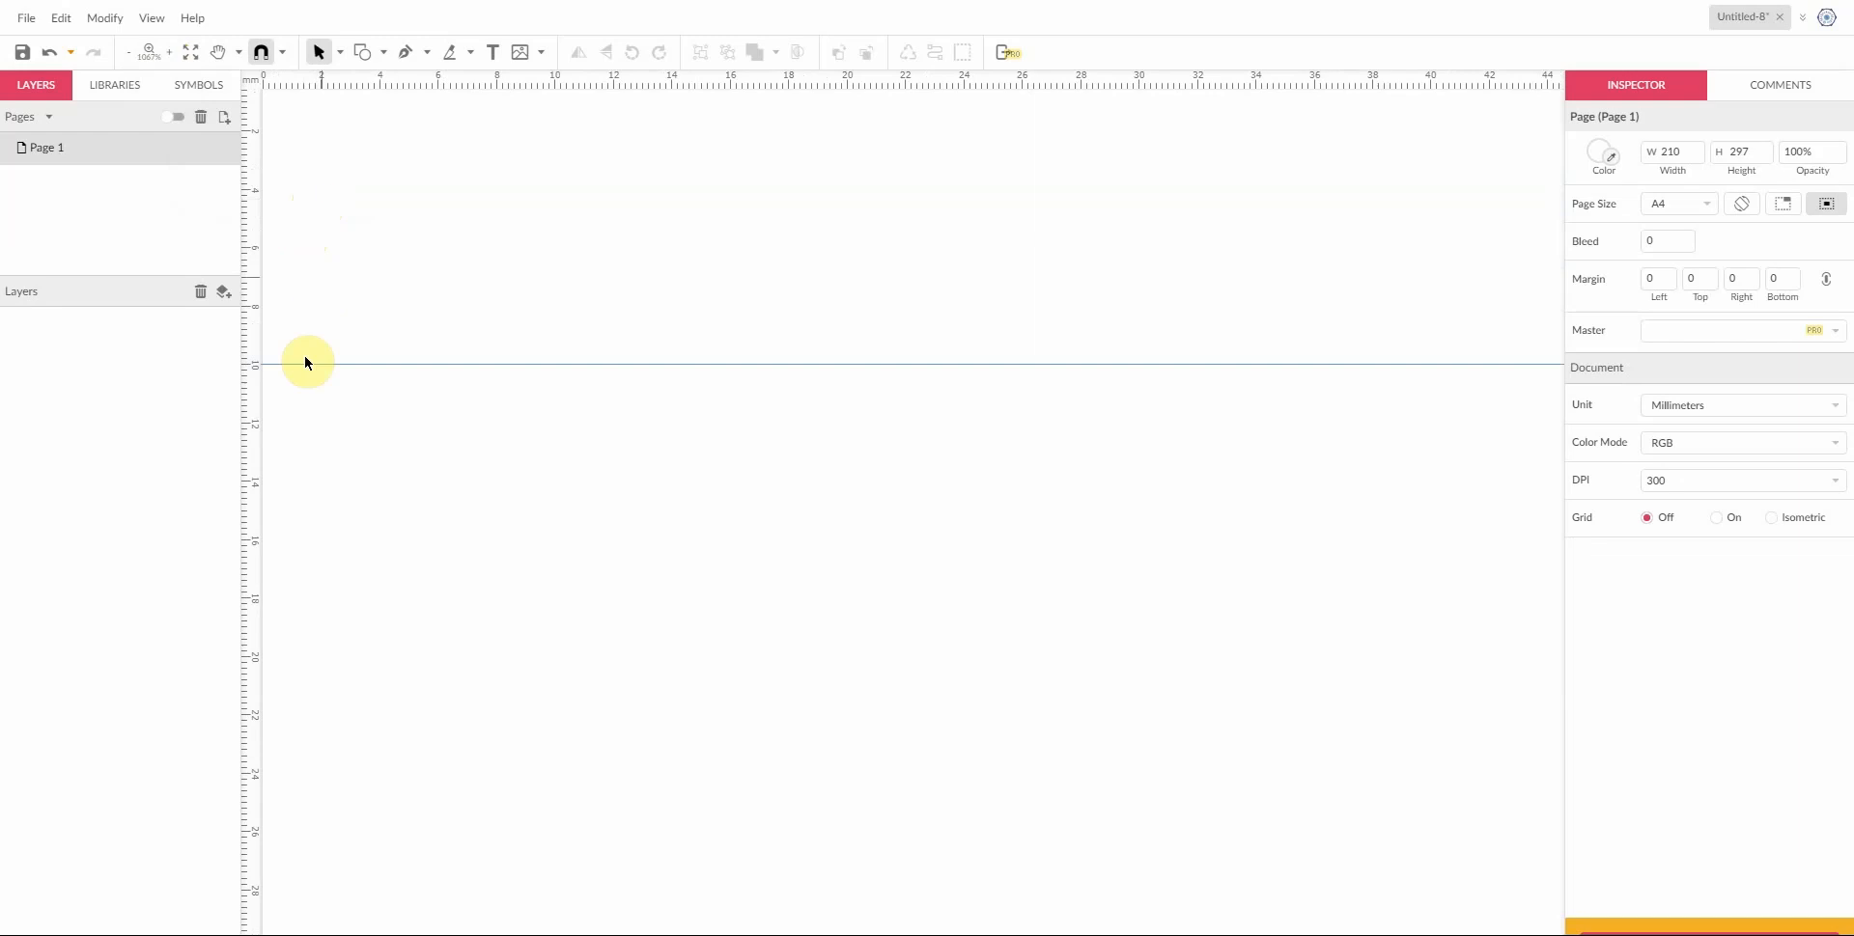
drag(306, 365, 305, 365)
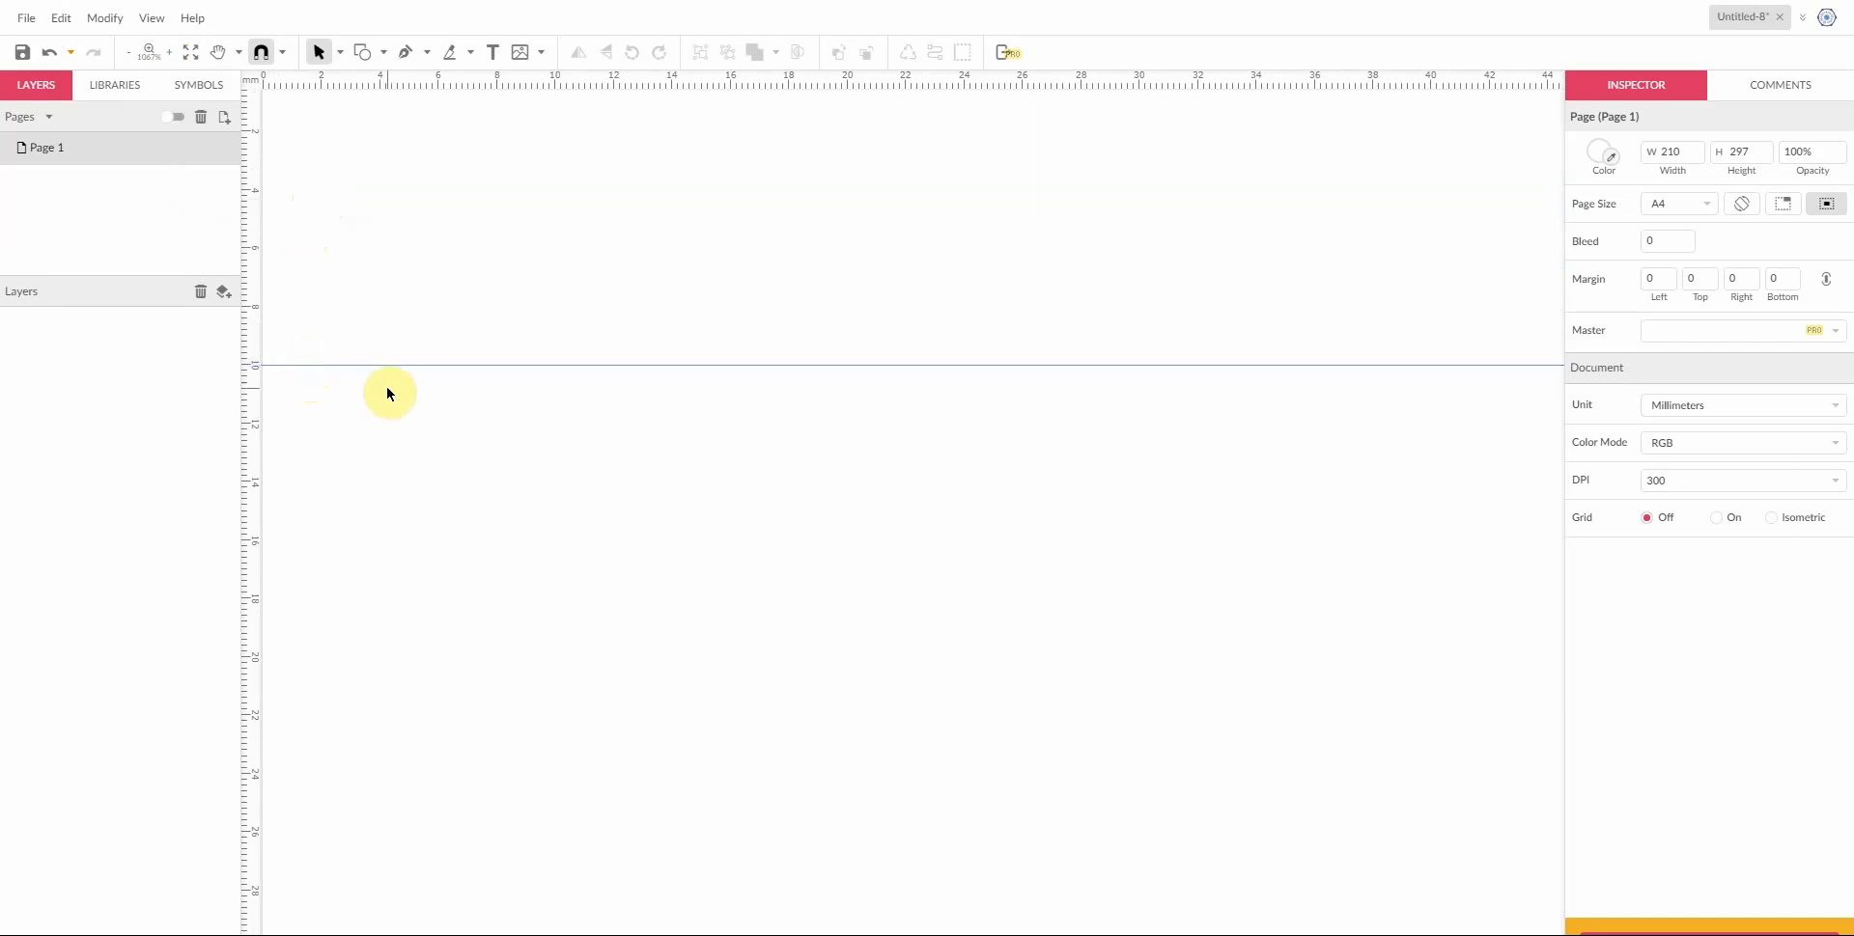
Step: Add a vertical guide line 10 mm in from the page's left edge
scroll(476, 349, down, 5)
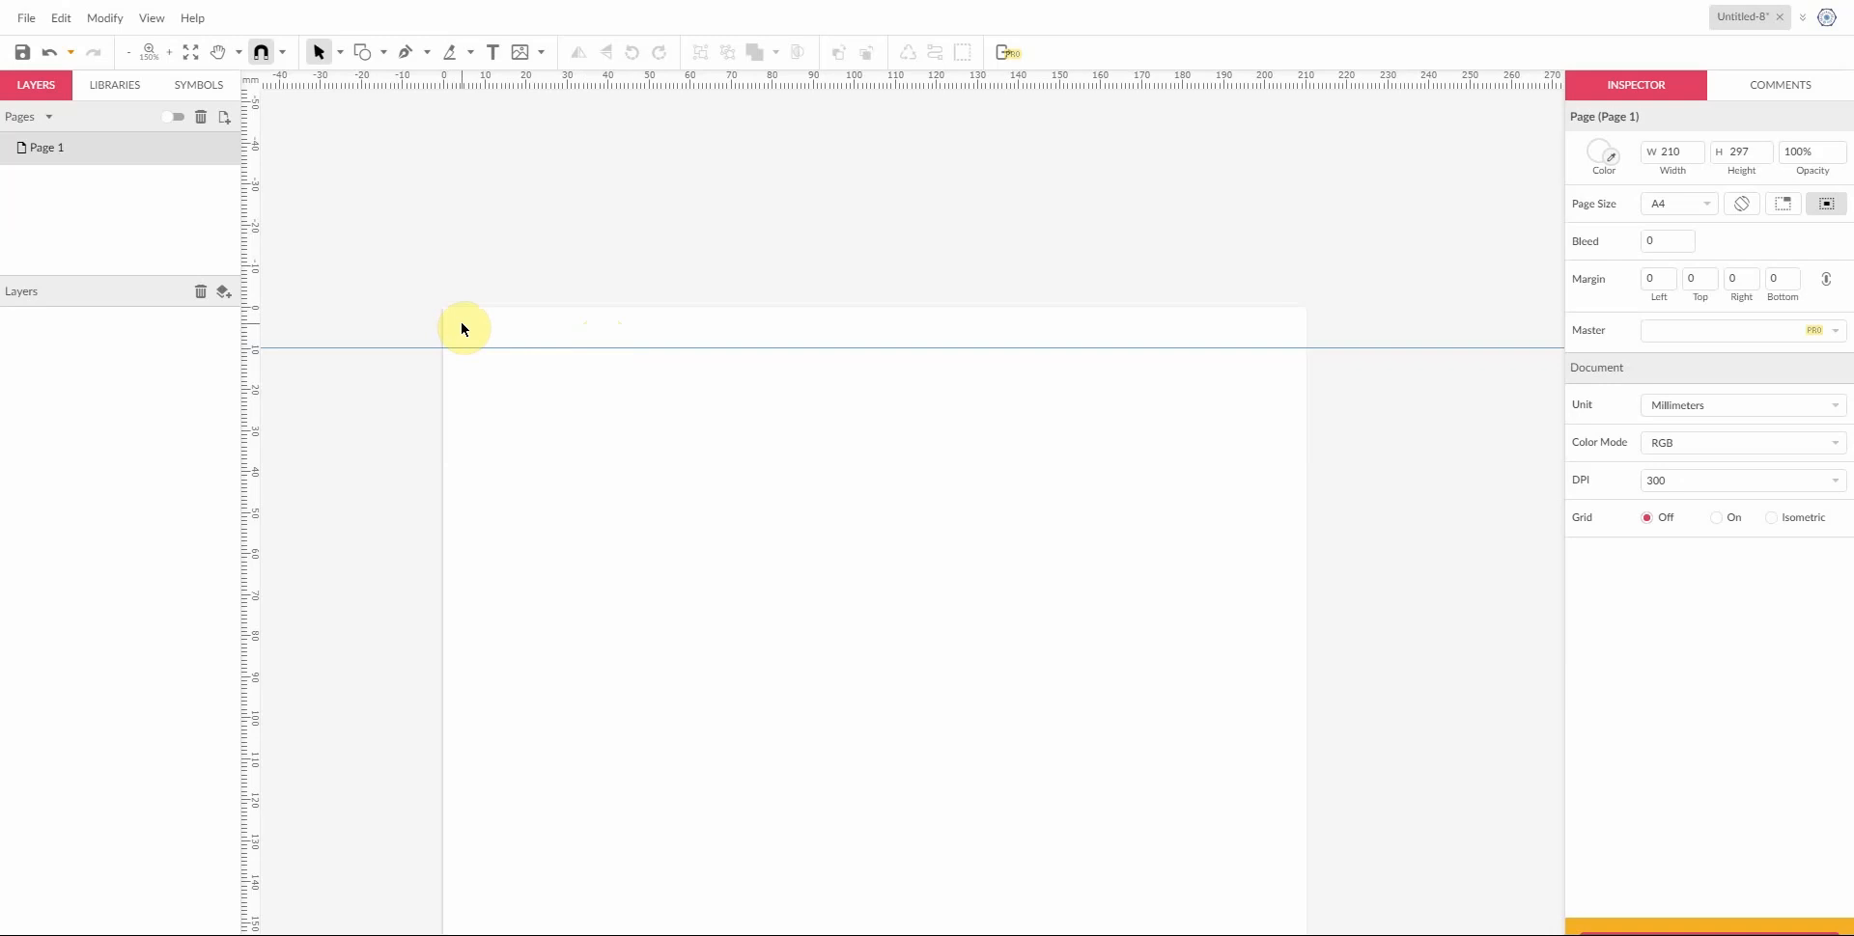
scroll(462, 328, up, 5)
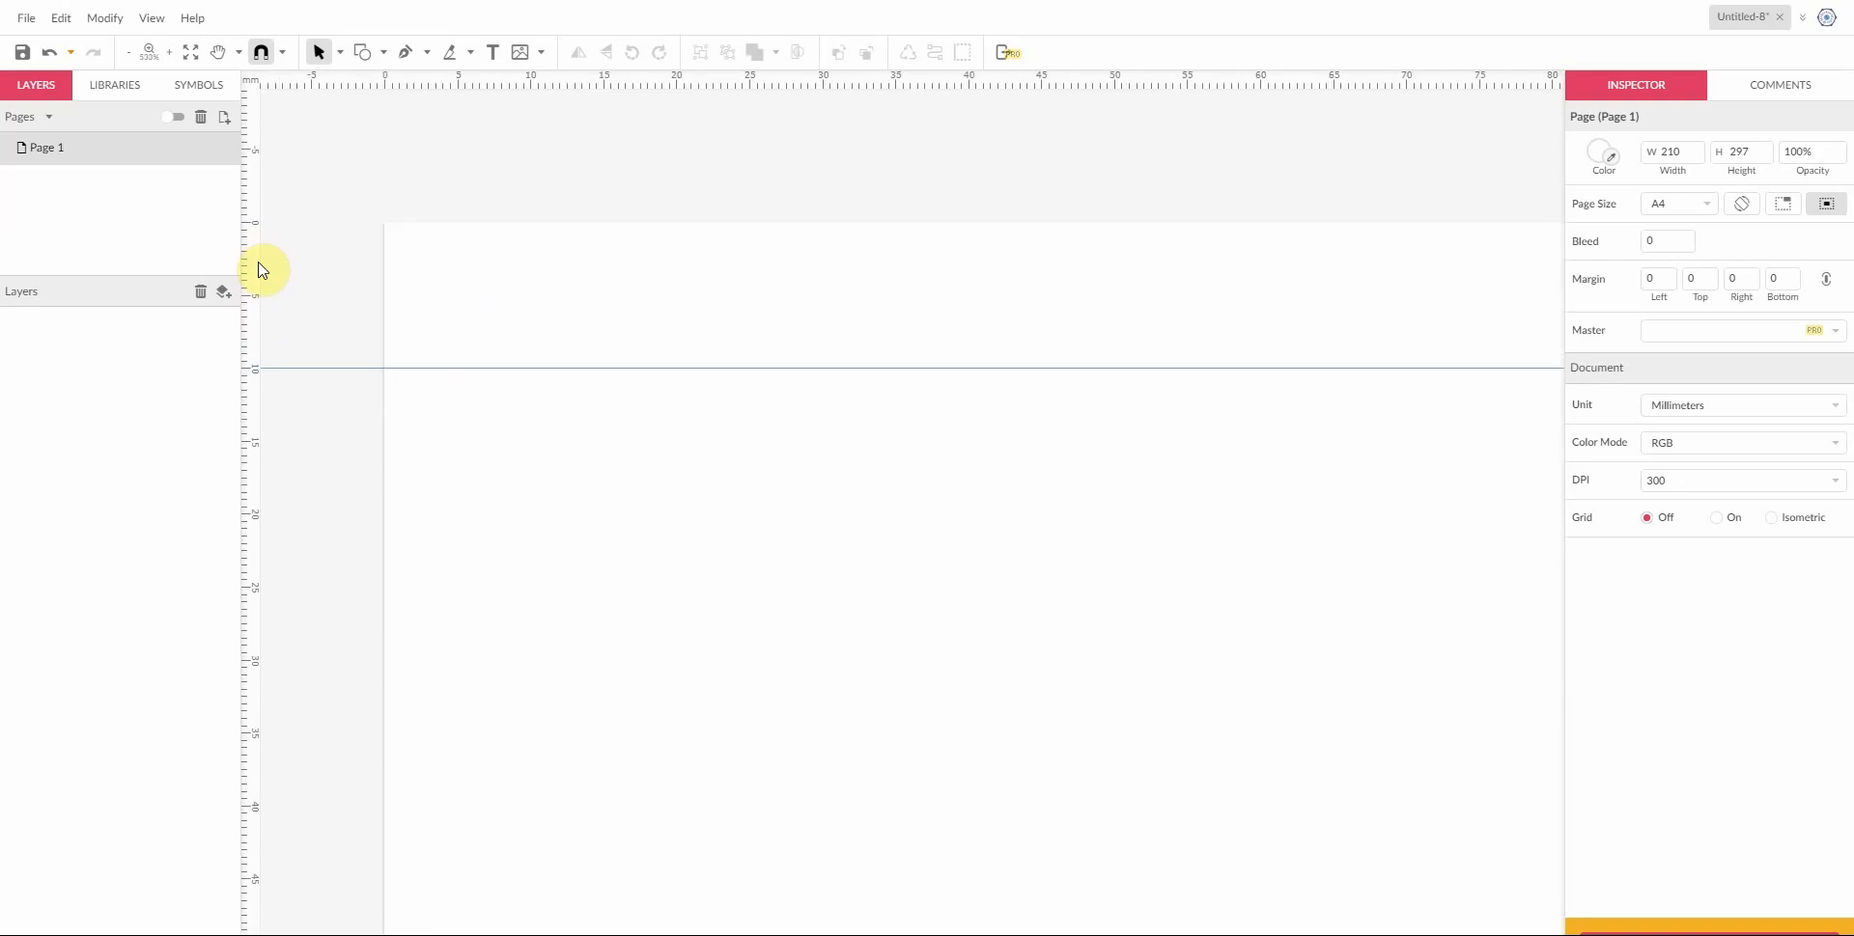
drag(252, 286, 530, 302)
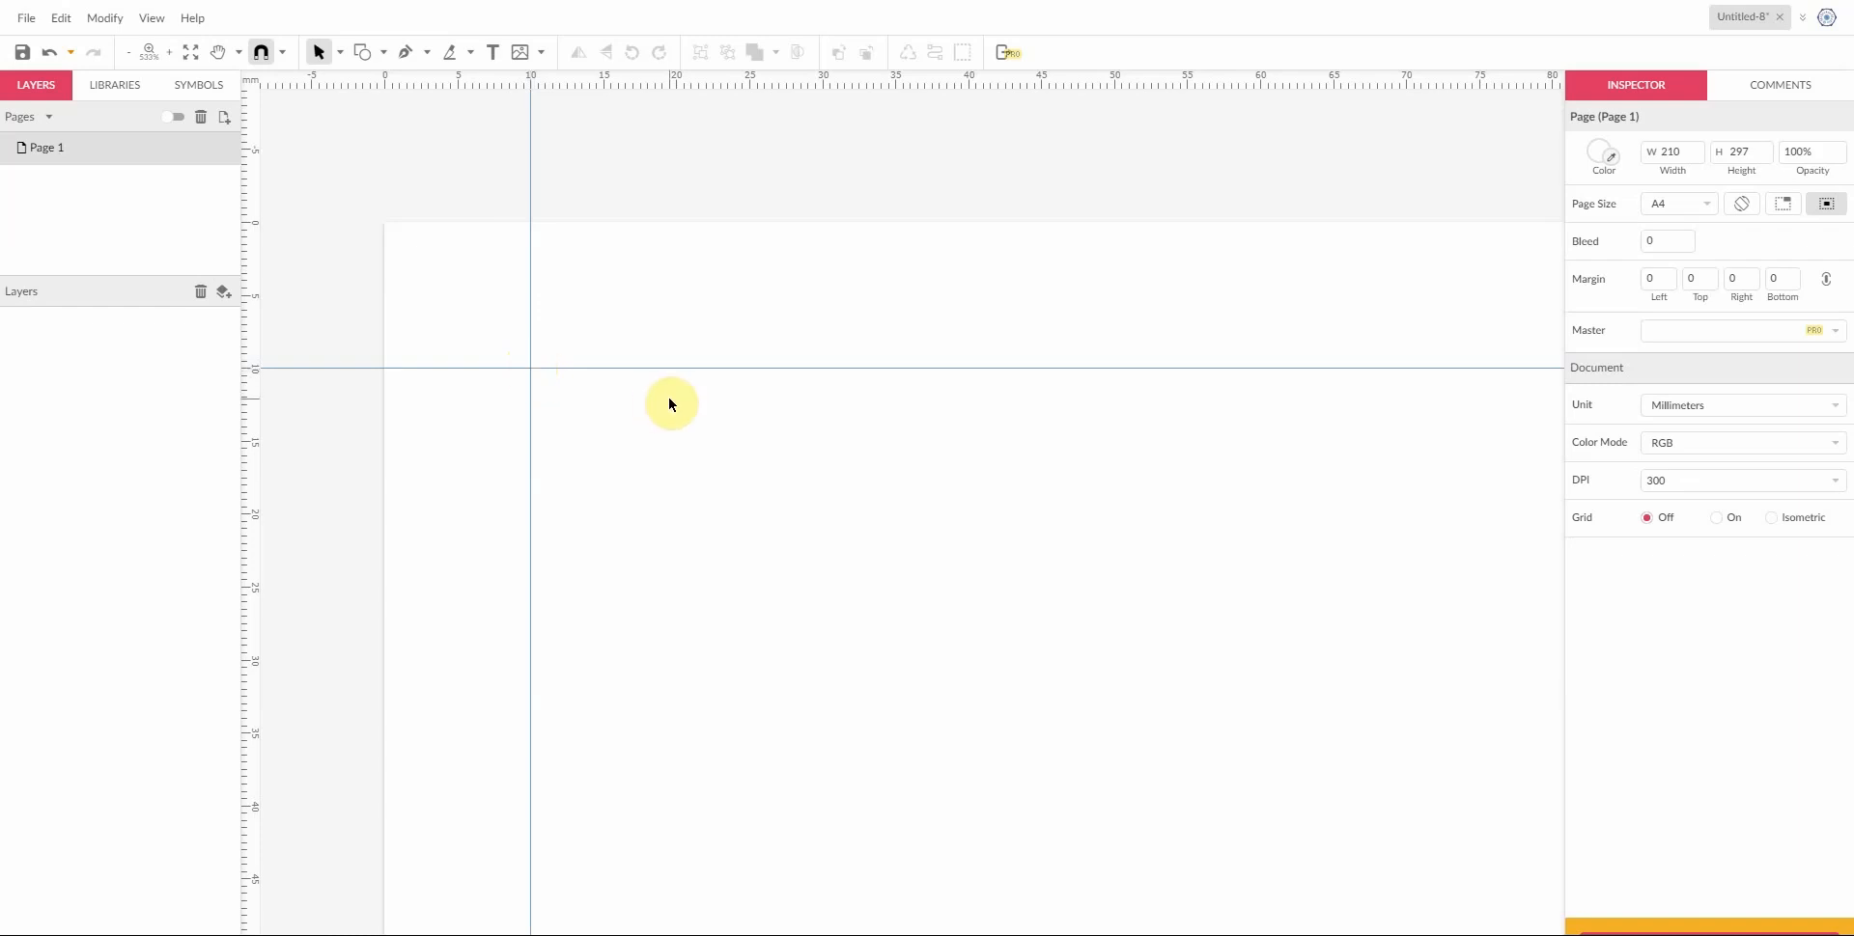
Step: Add a second vertical guide line and position it exactly 110 mm from the page's left edge
scroll(686, 409, down, 4)
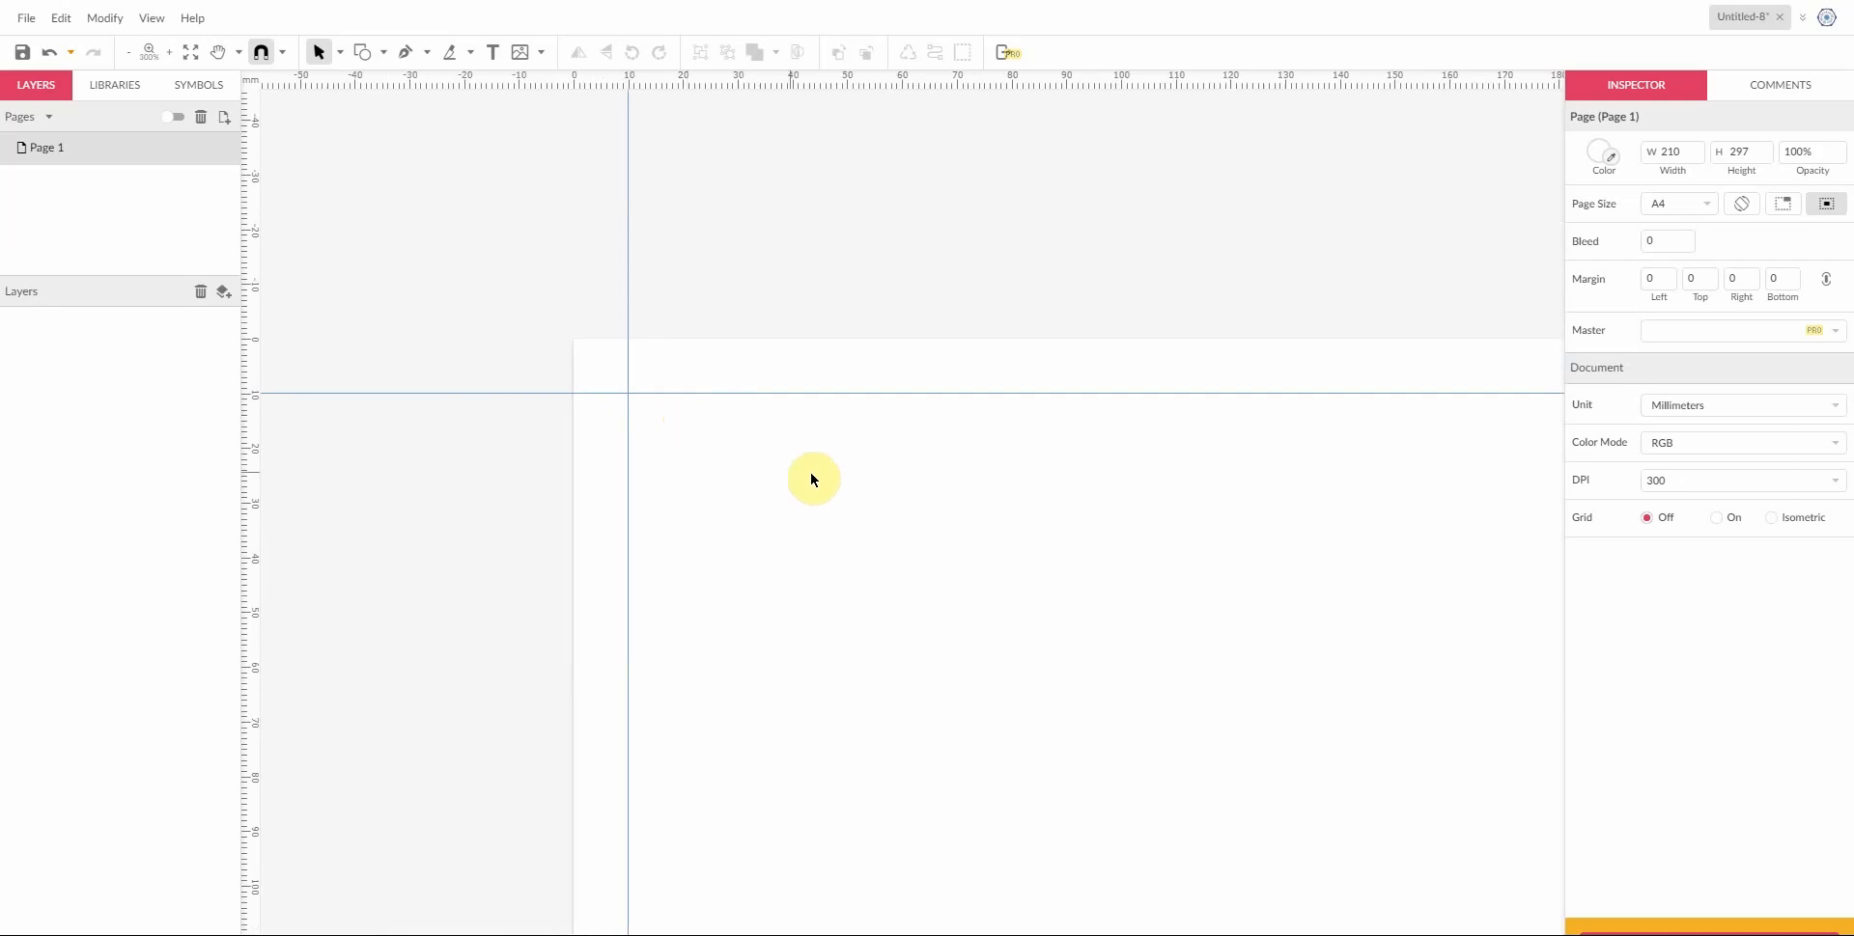
key(space)
drag(995, 486, 714, 398)
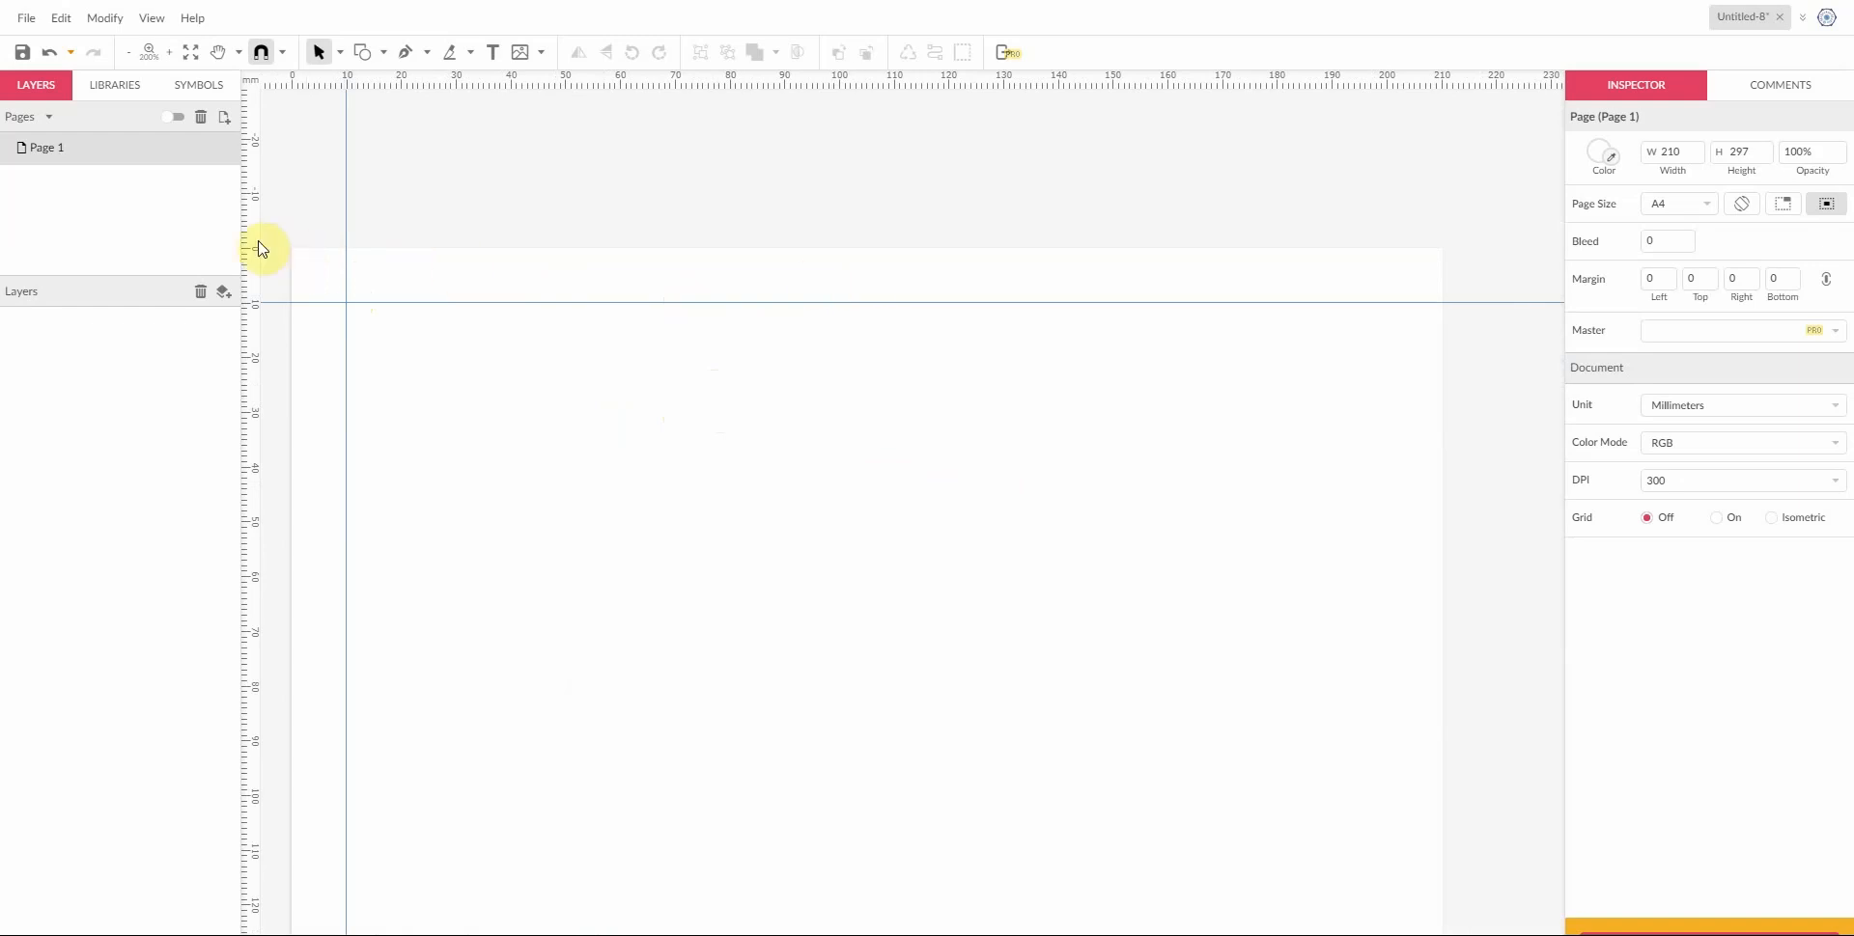
drag(248, 248, 842, 273)
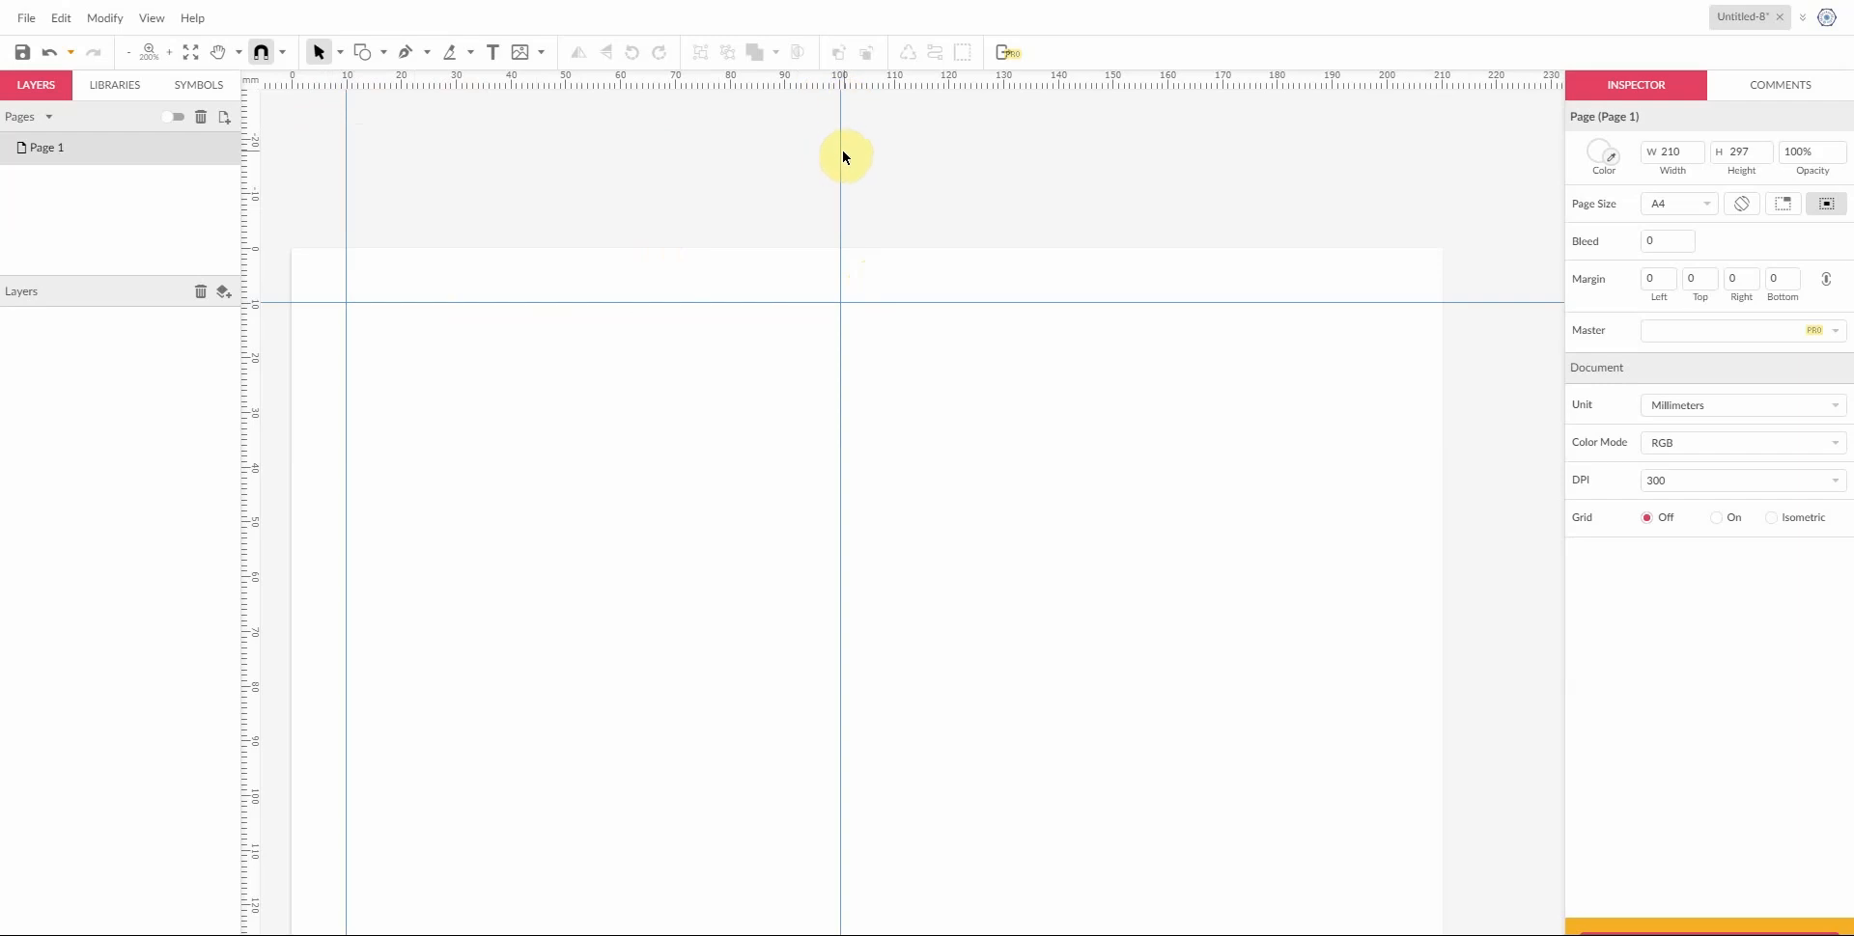
drag(844, 151, 894, 170)
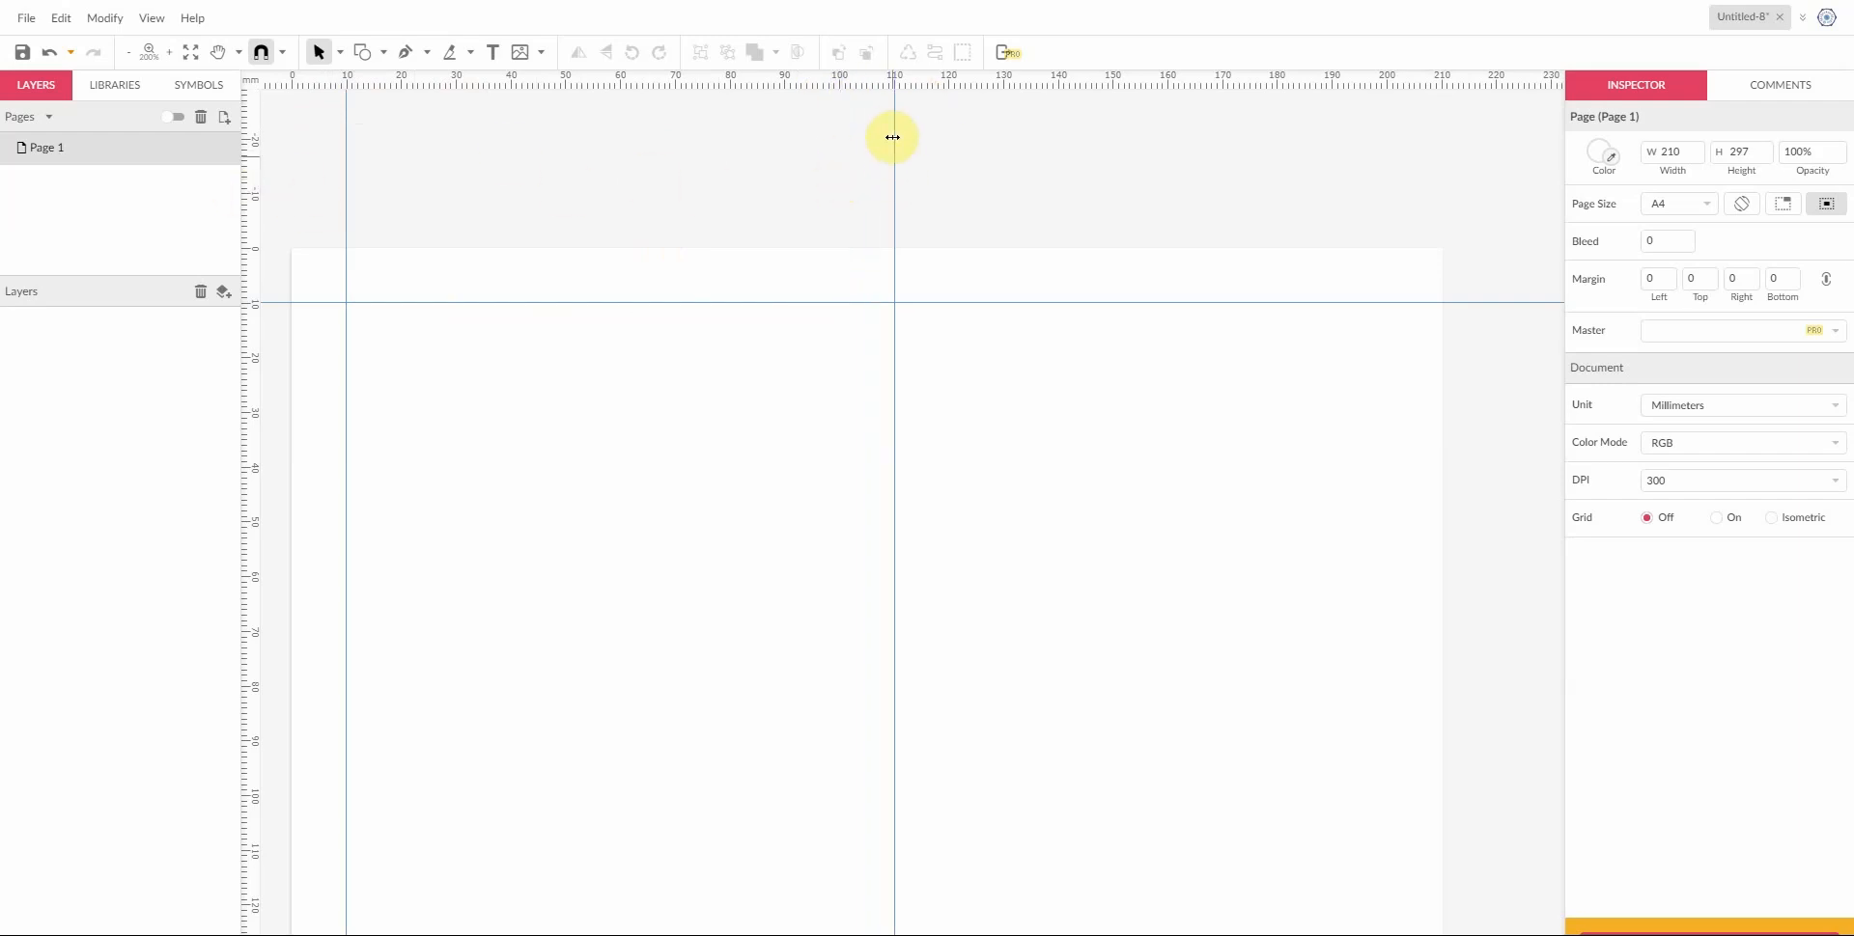
scroll(909, 164, up, 5)
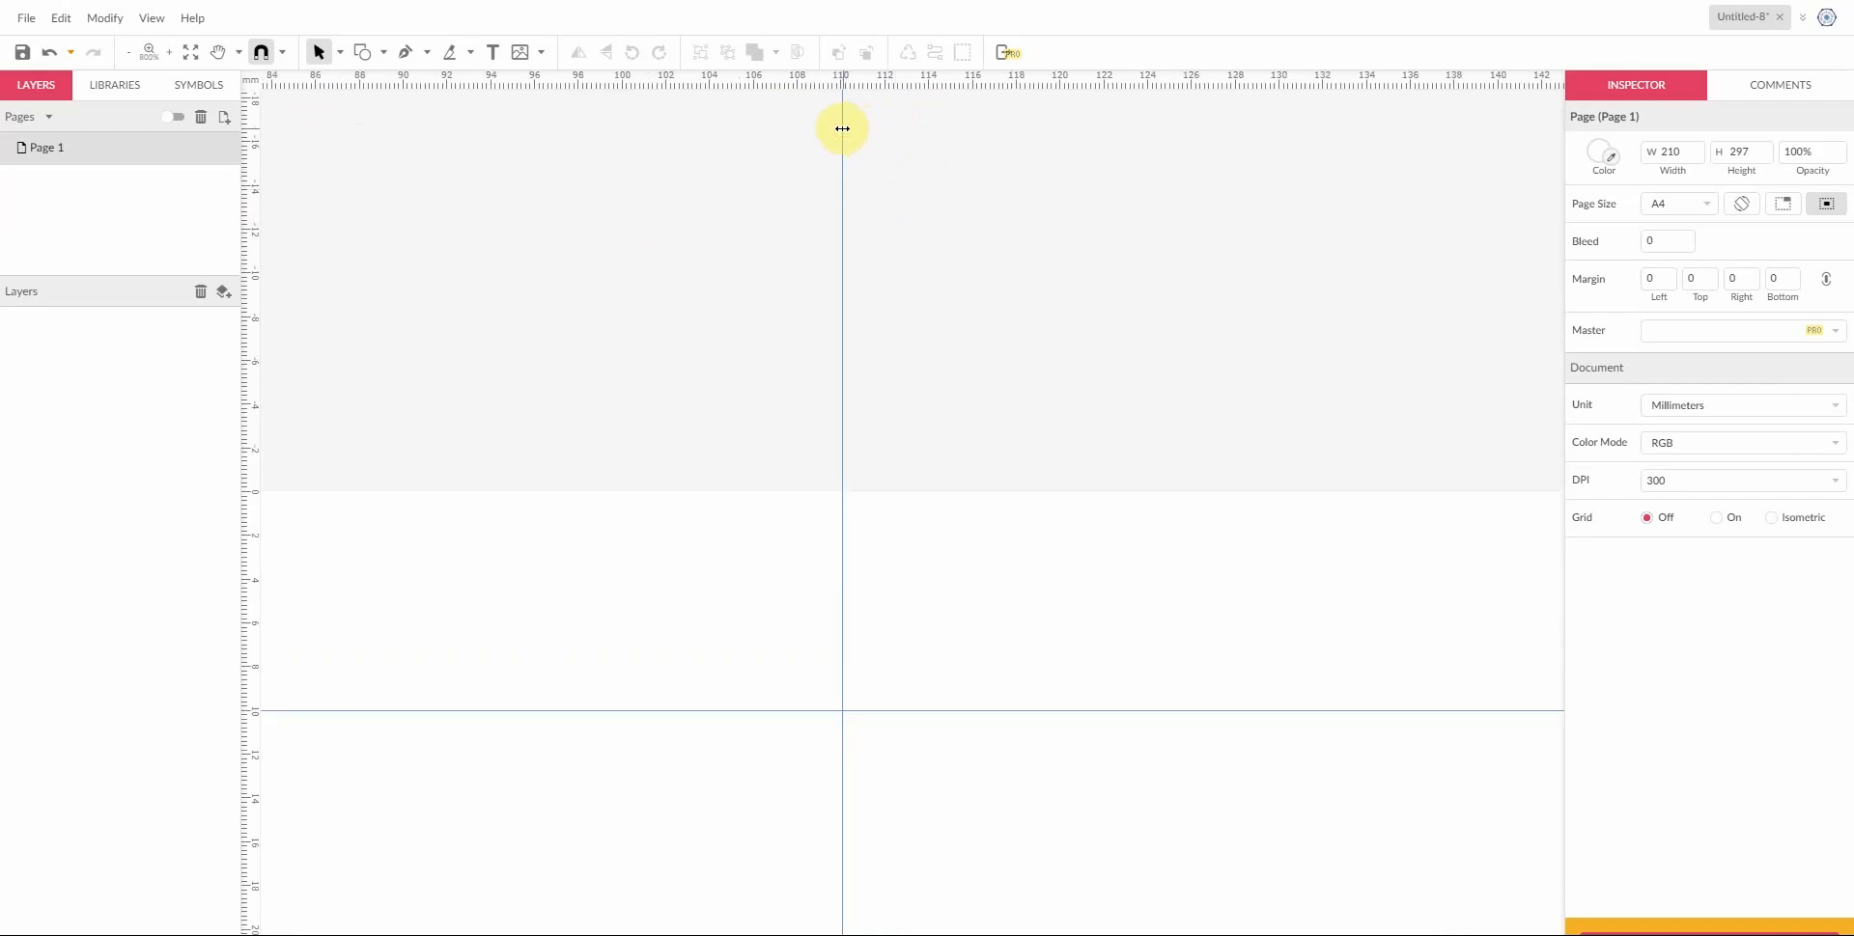
drag(841, 128, 840, 137)
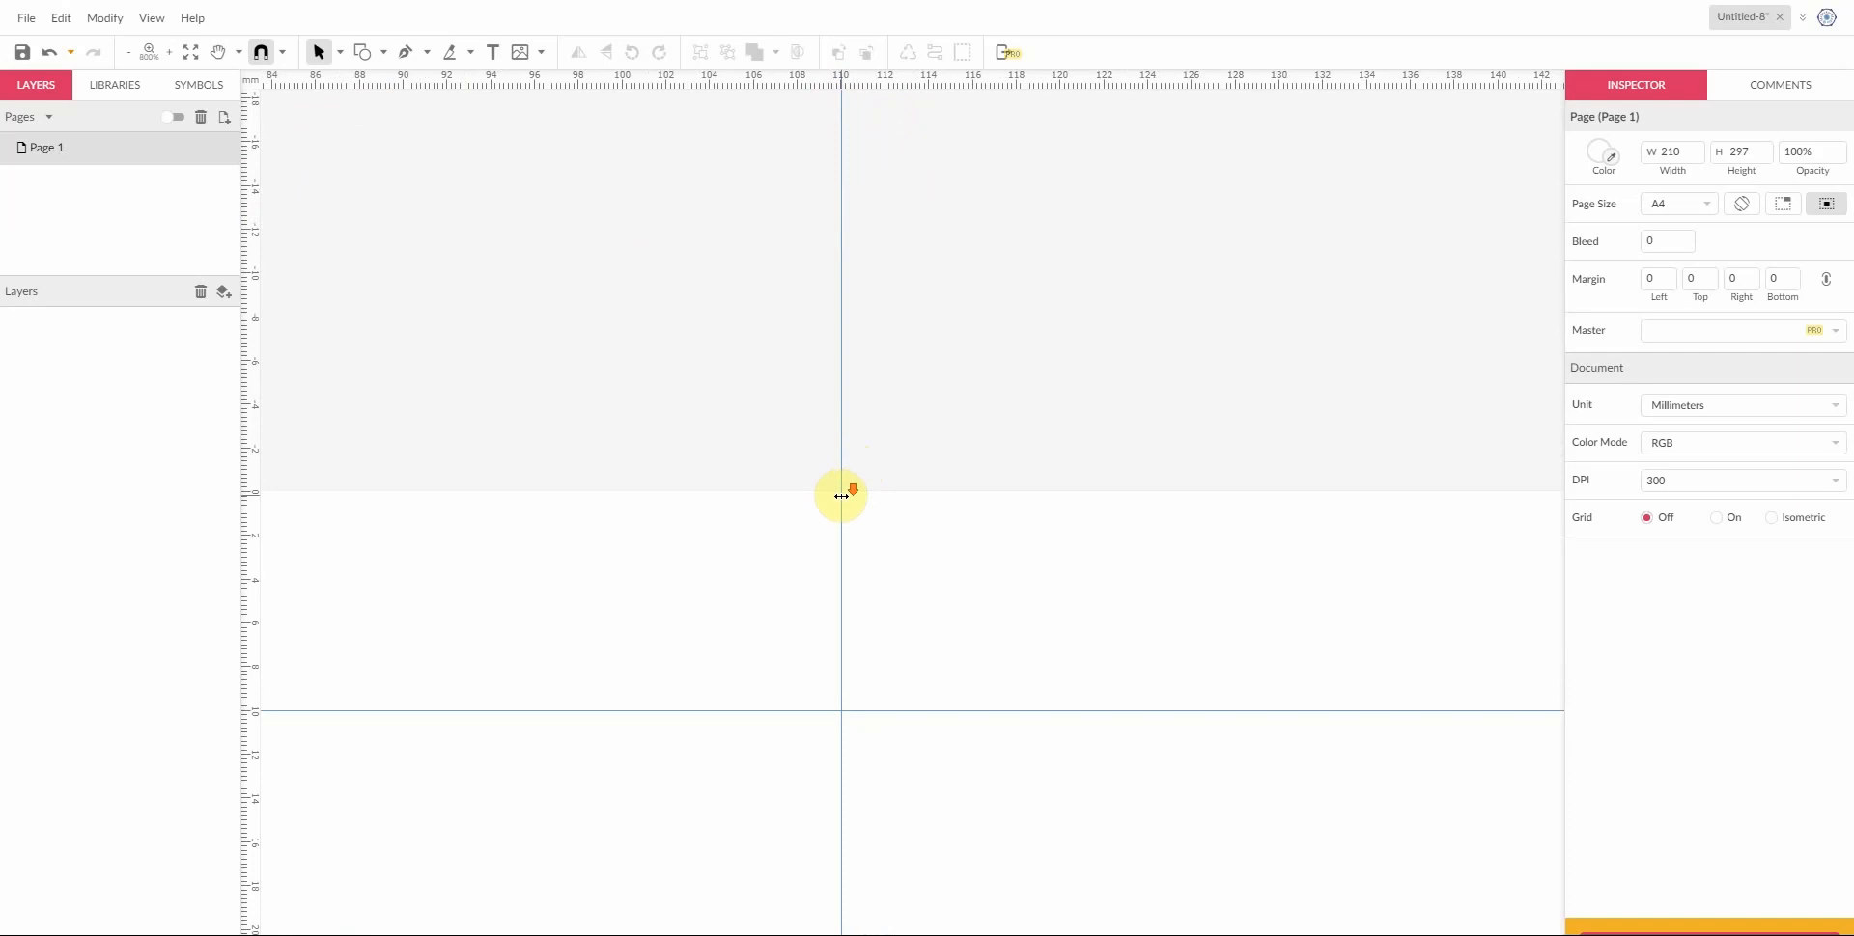
scroll(855, 498, down, 5)
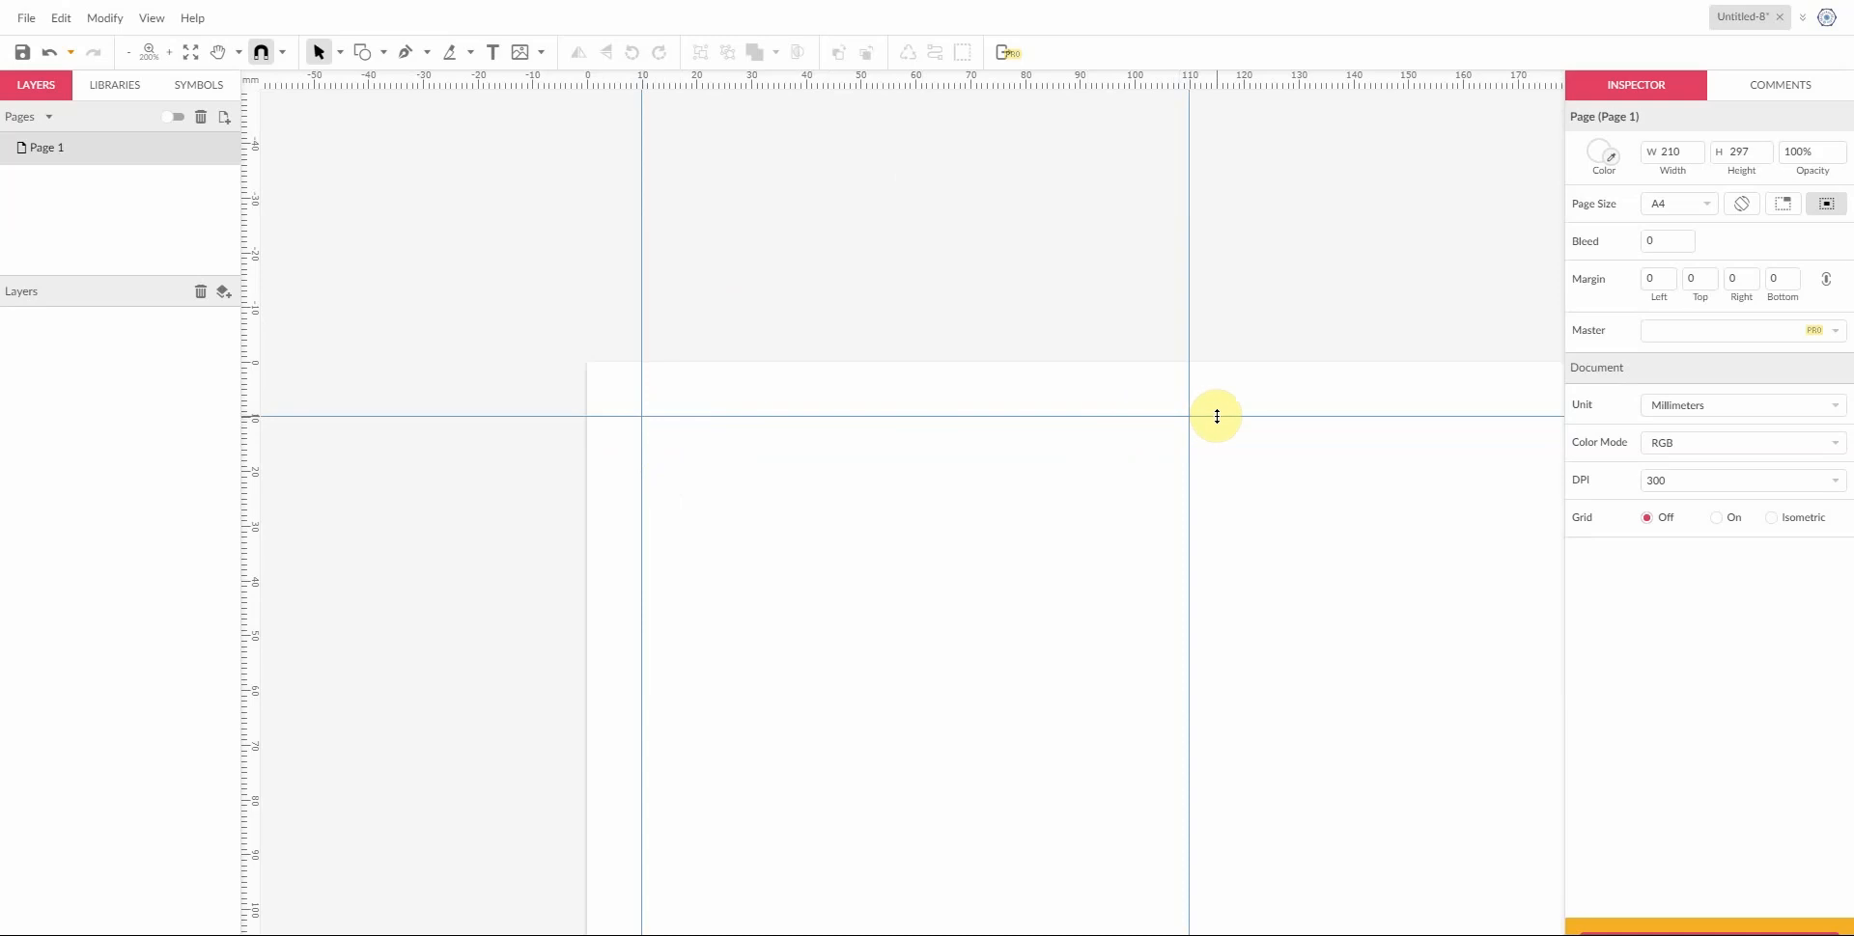
scroll(1216, 416, down, 3)
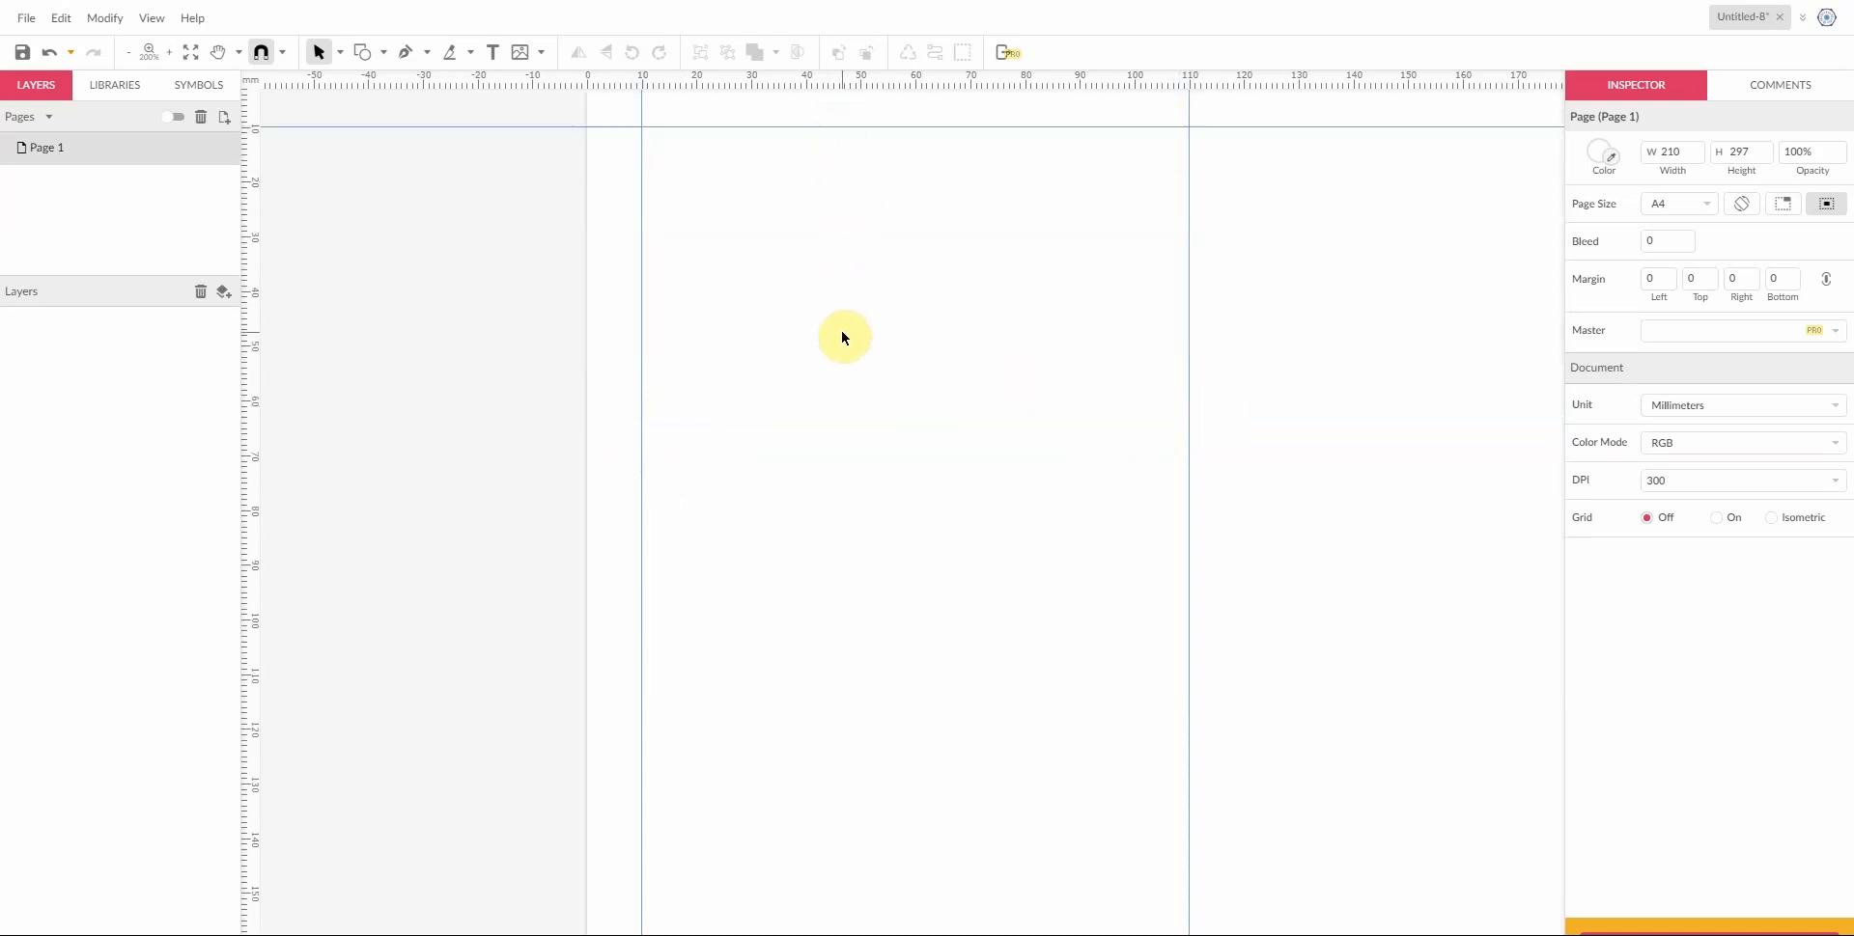
ctrl+scroll(843, 337, up, 1)
scroll(465, 477, up, 2)
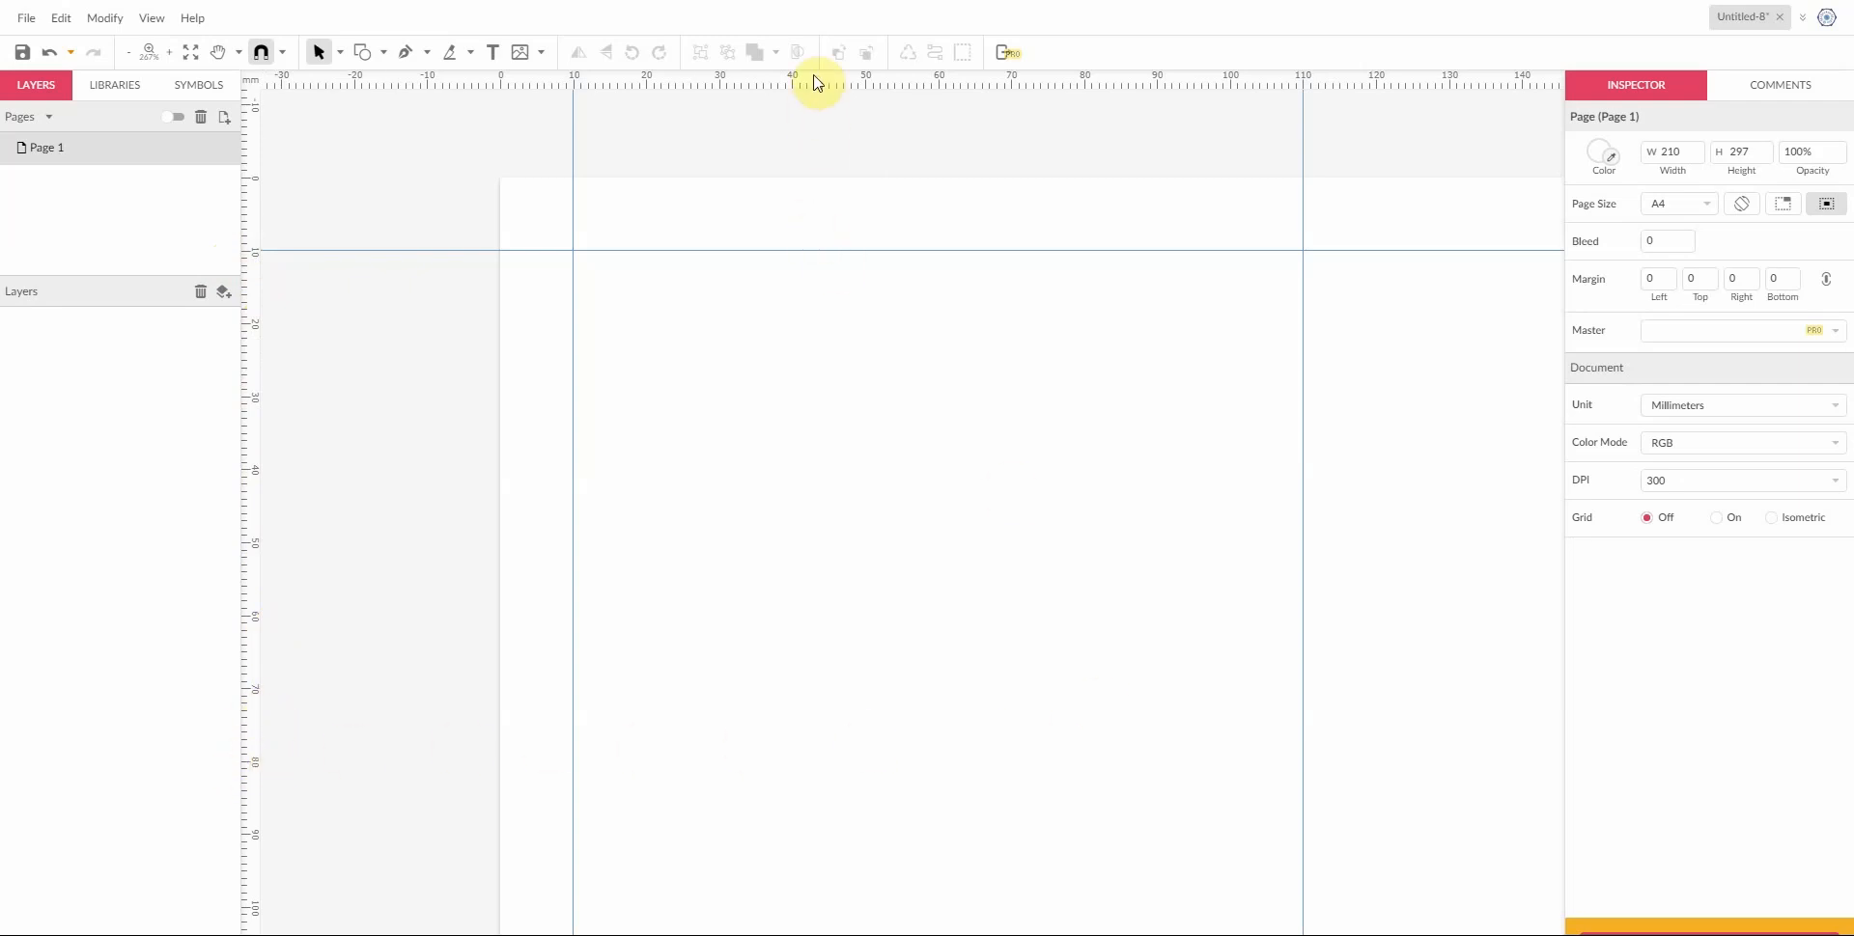
Step: Add two horizontal guide lines, one 80 mm and one 150 mm below the page's top edge
drag(816, 80, 832, 763)
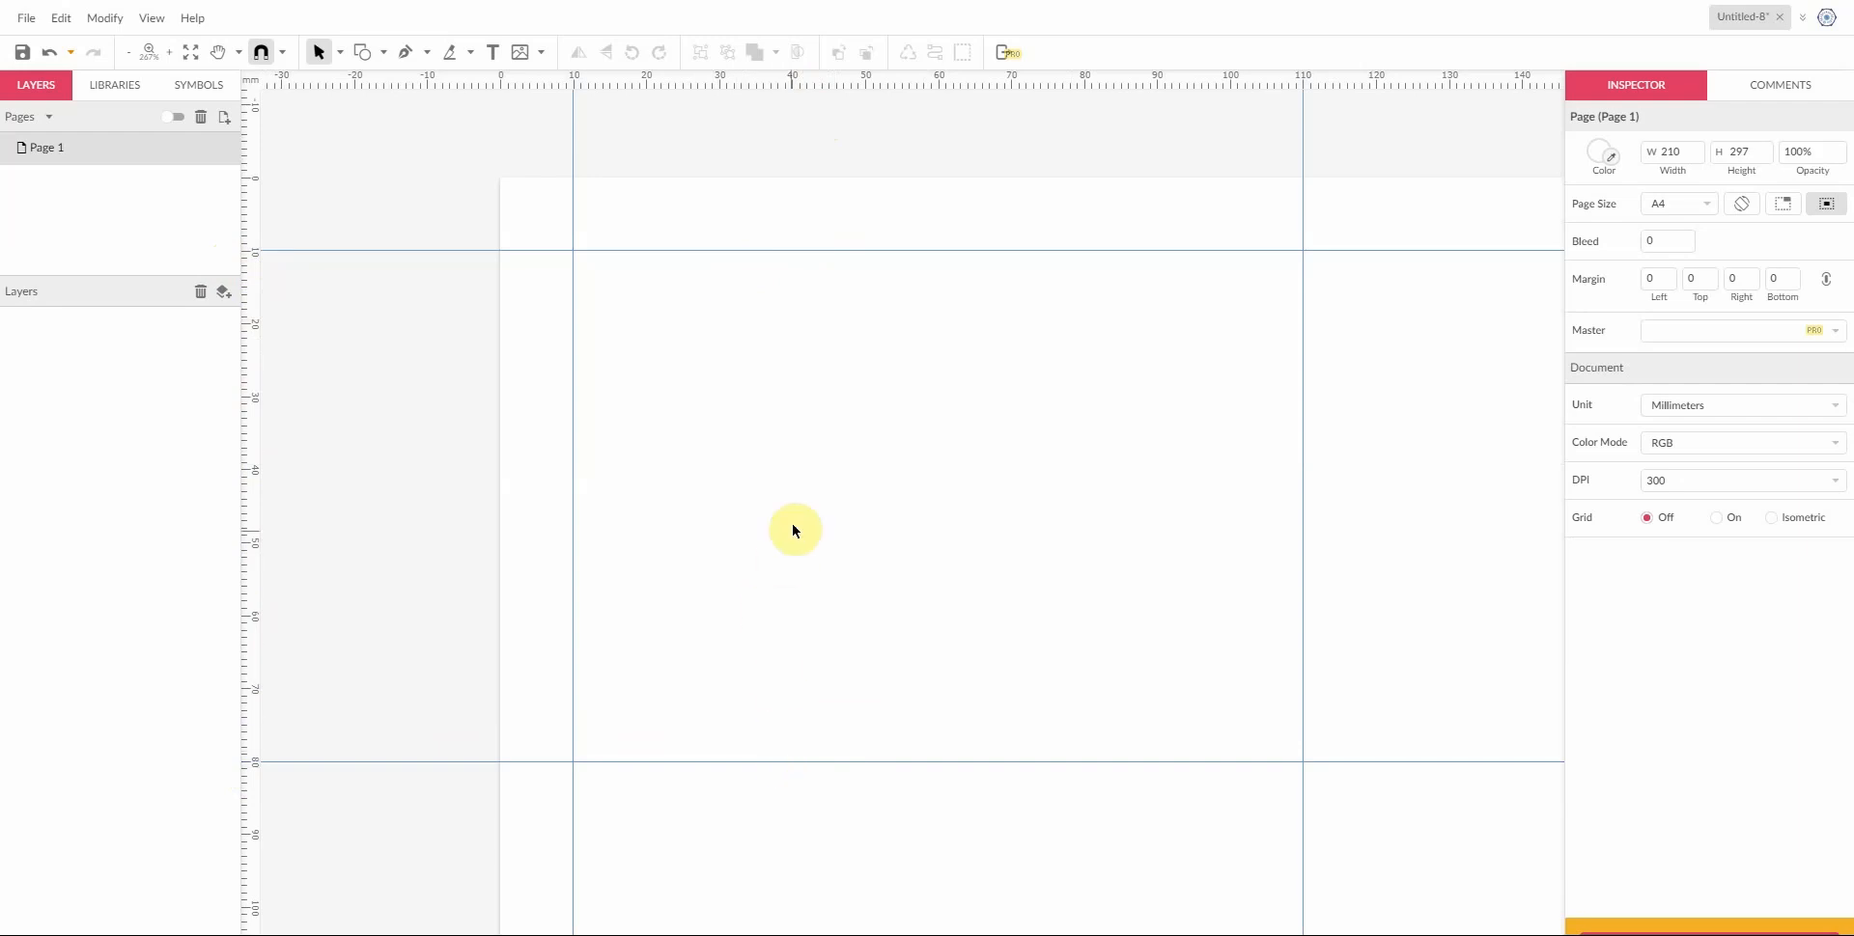
key(h)
drag(799, 601, 775, 340)
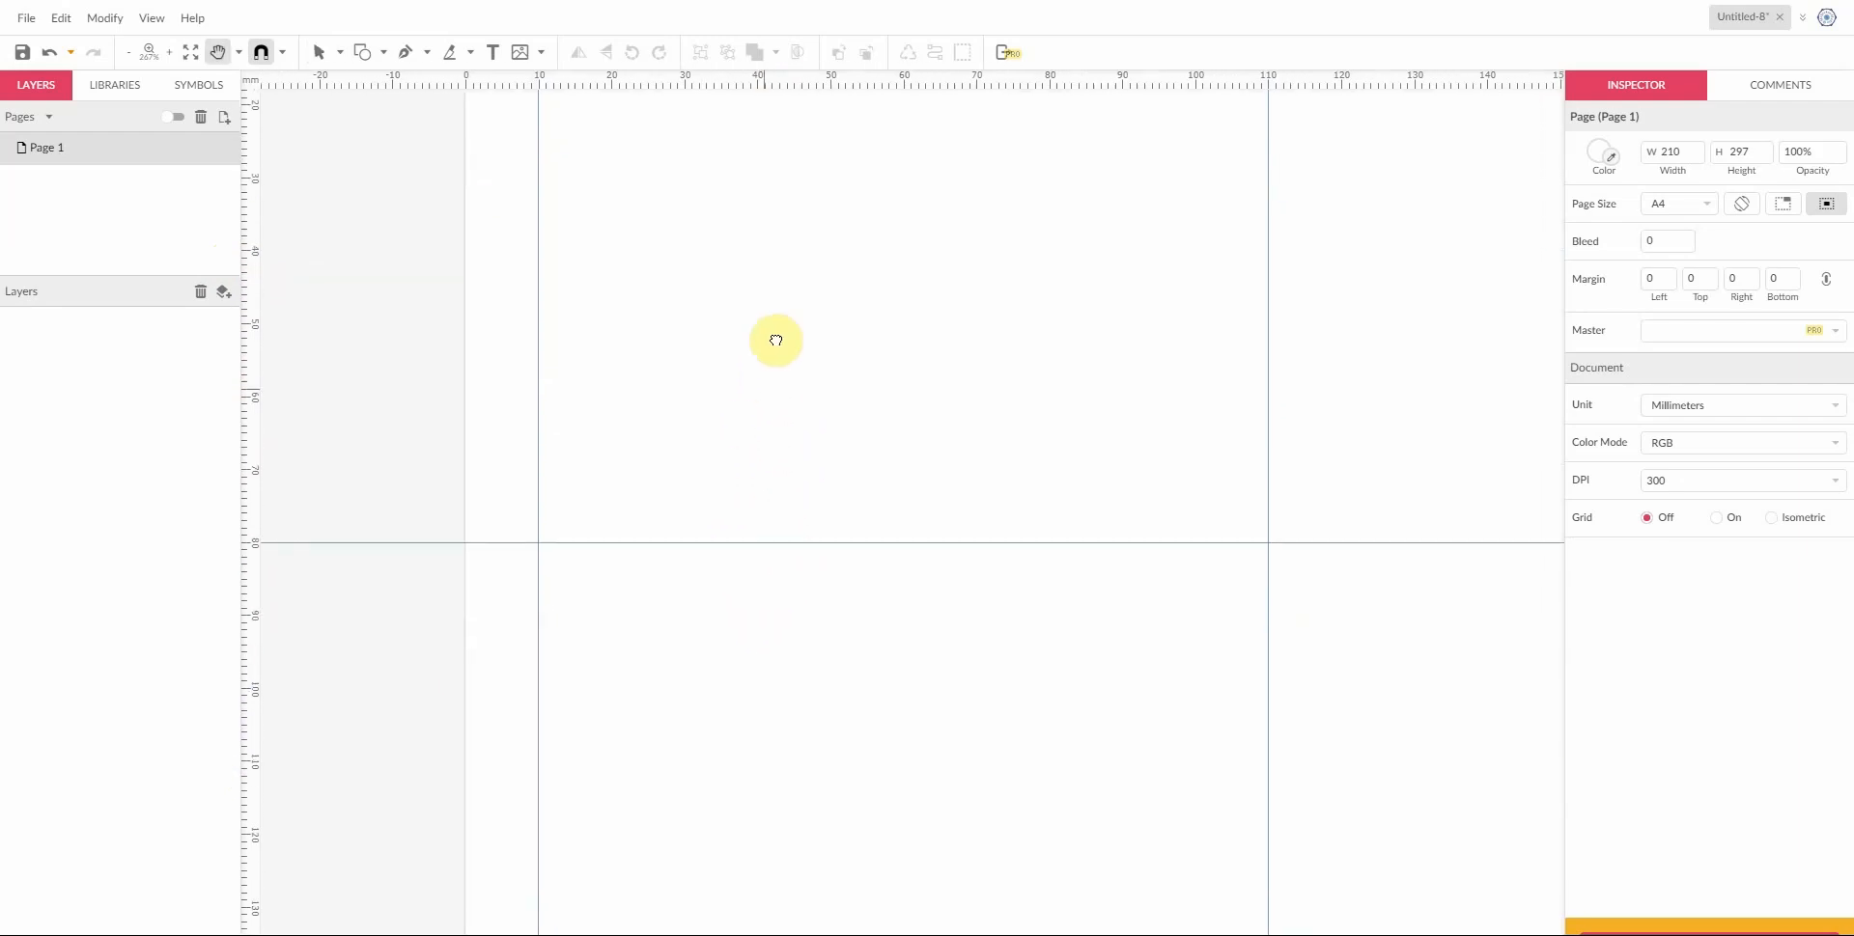
drag(806, 681, 900, 388)
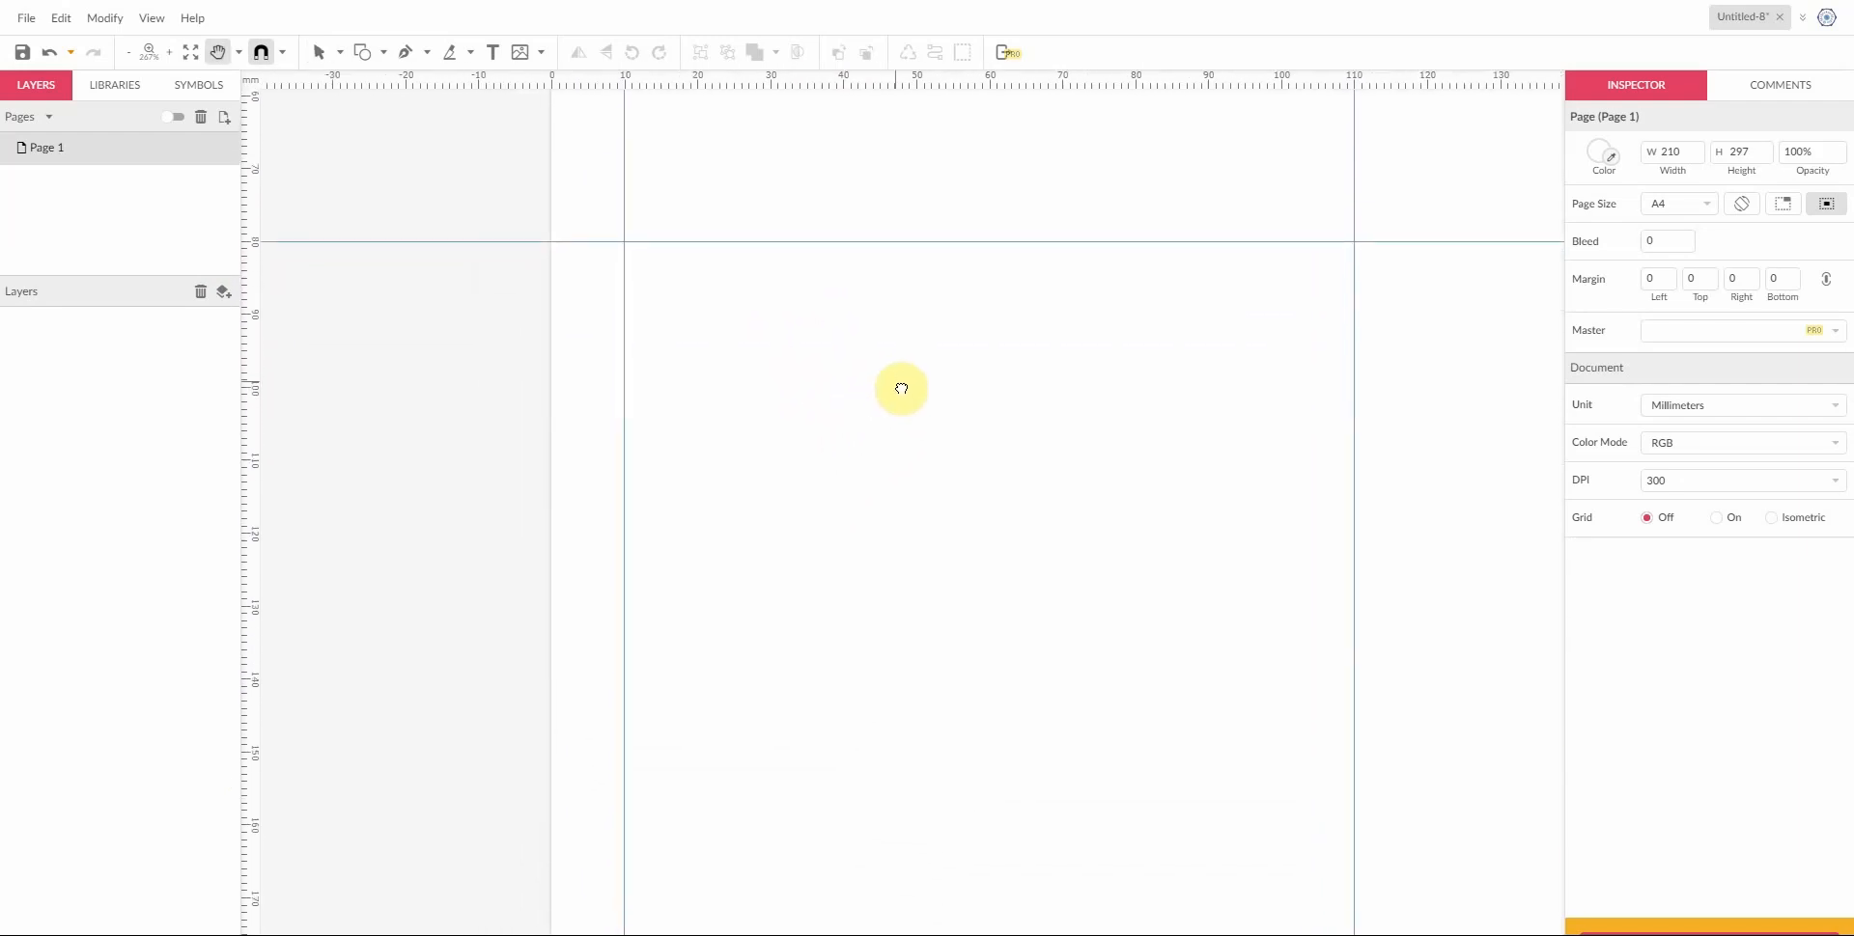
key(v)
drag(724, 80, 744, 751)
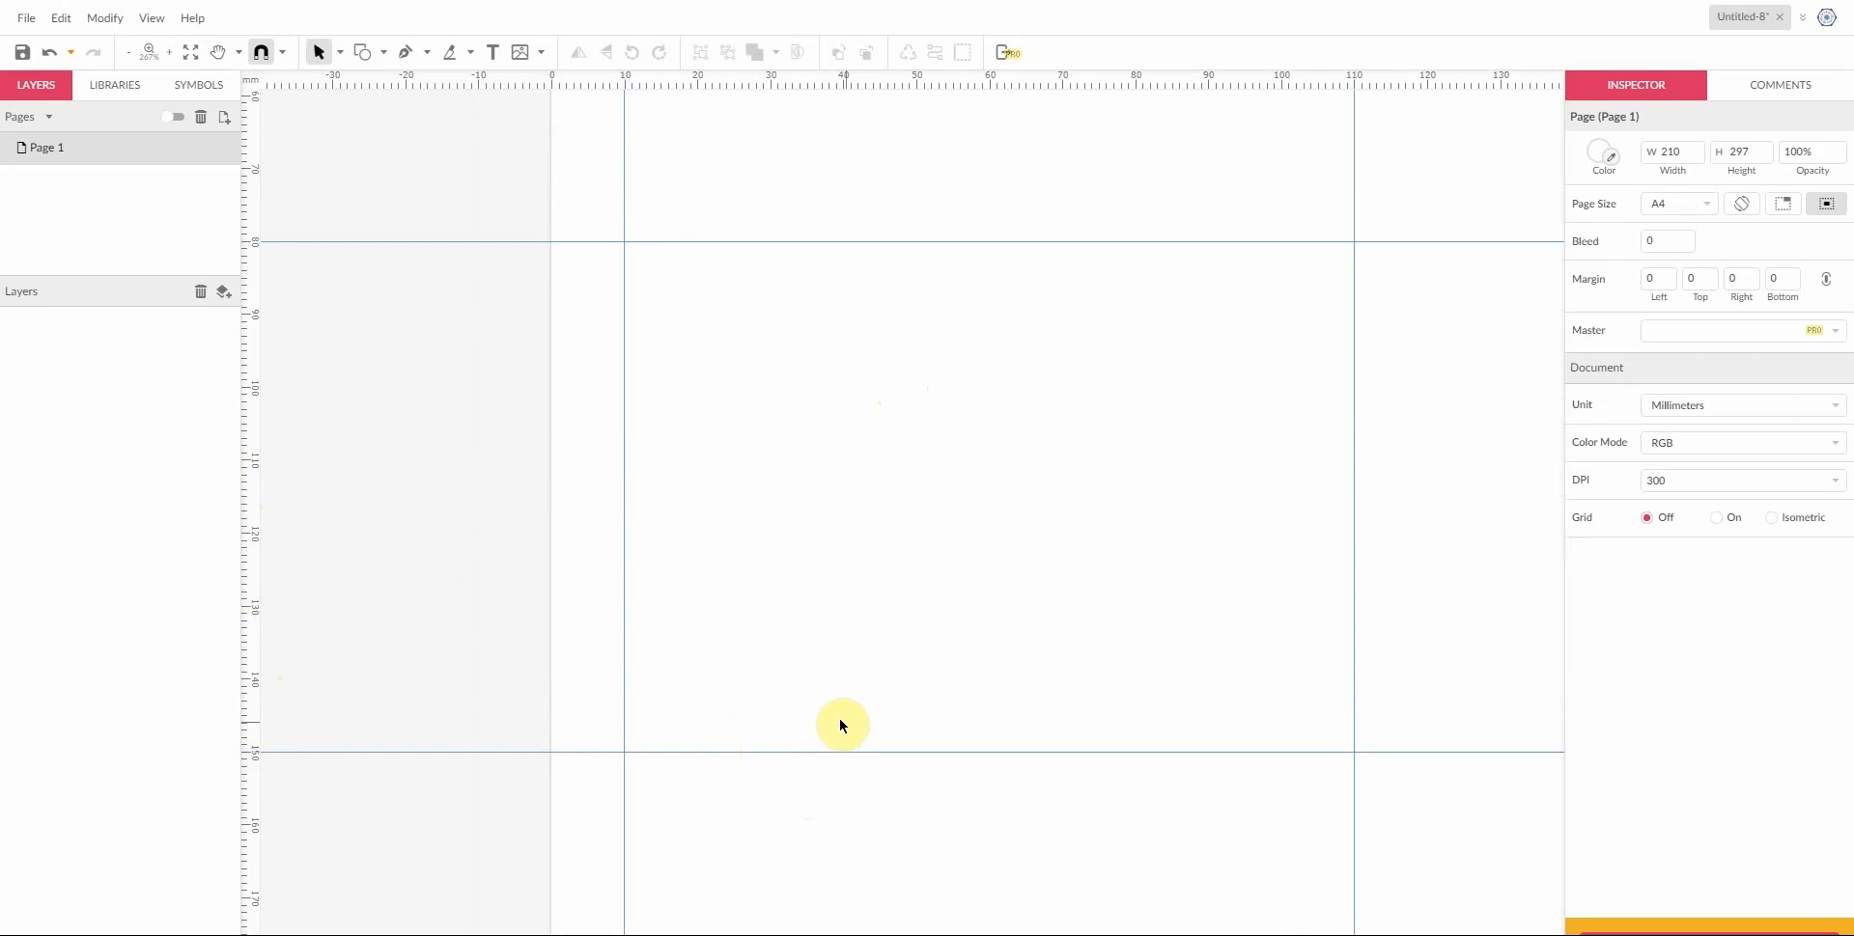
Step: Add a third vertical guide line about 120 mm from the page's left edge
scroll(811, 659, down, 5)
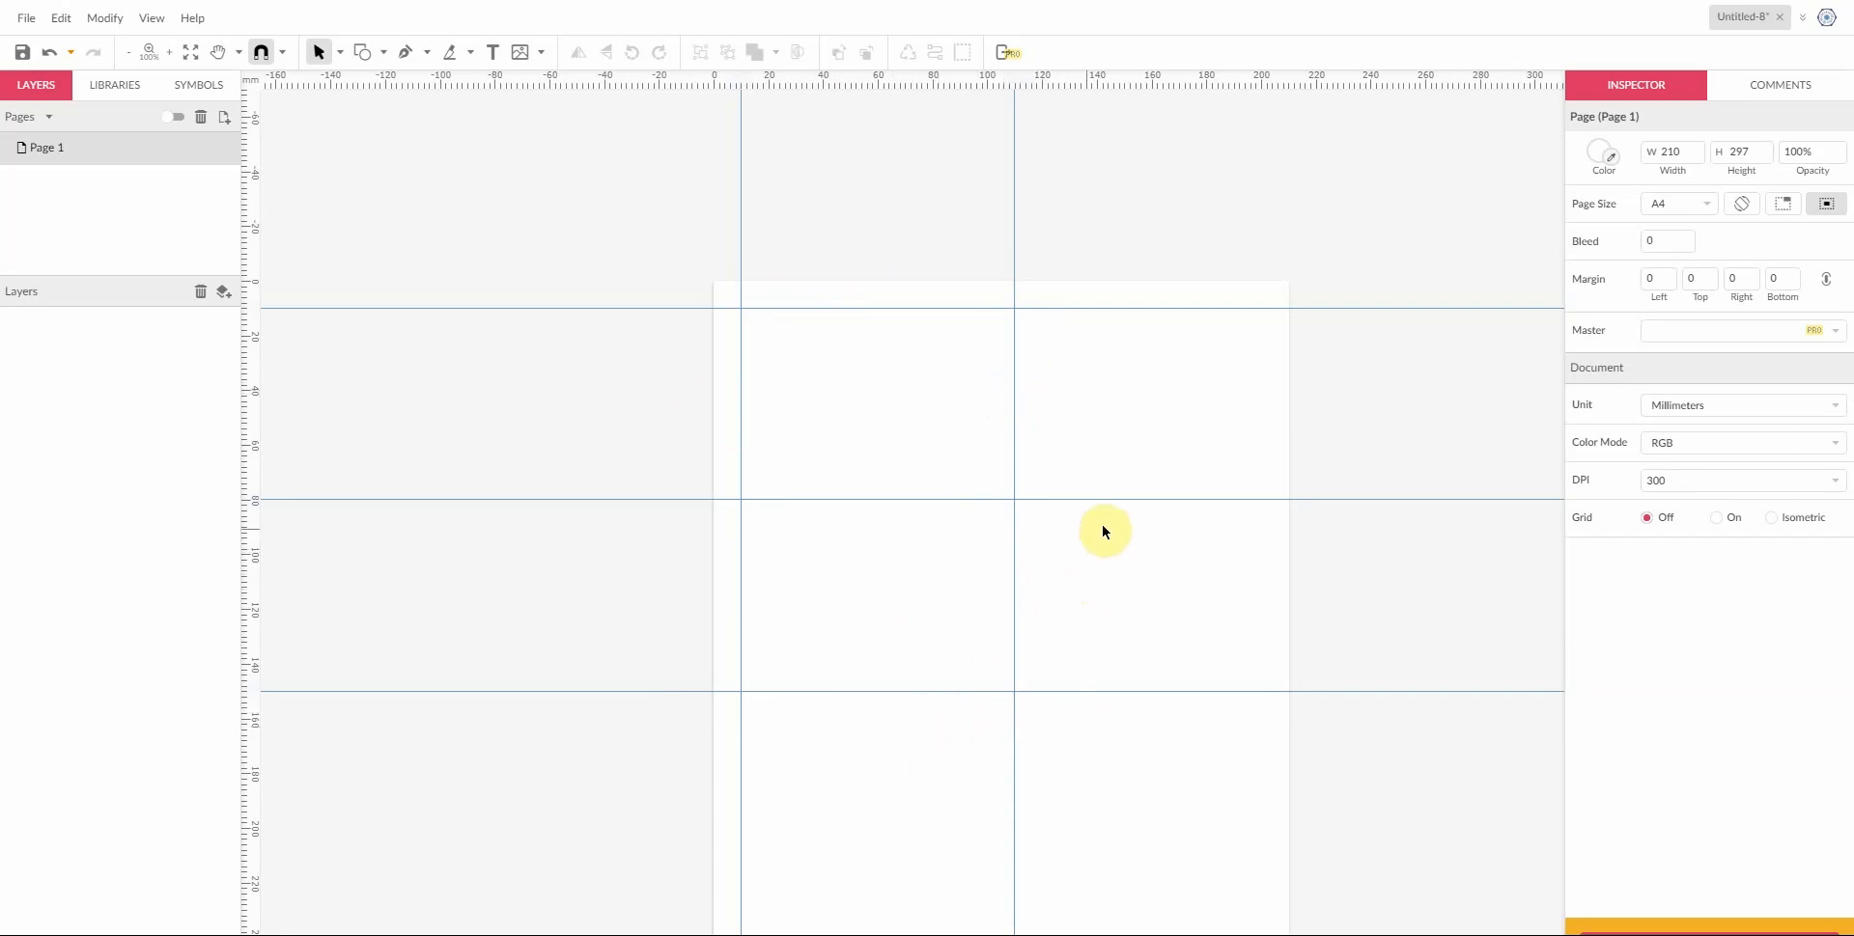
scroll(1038, 506, up, 2)
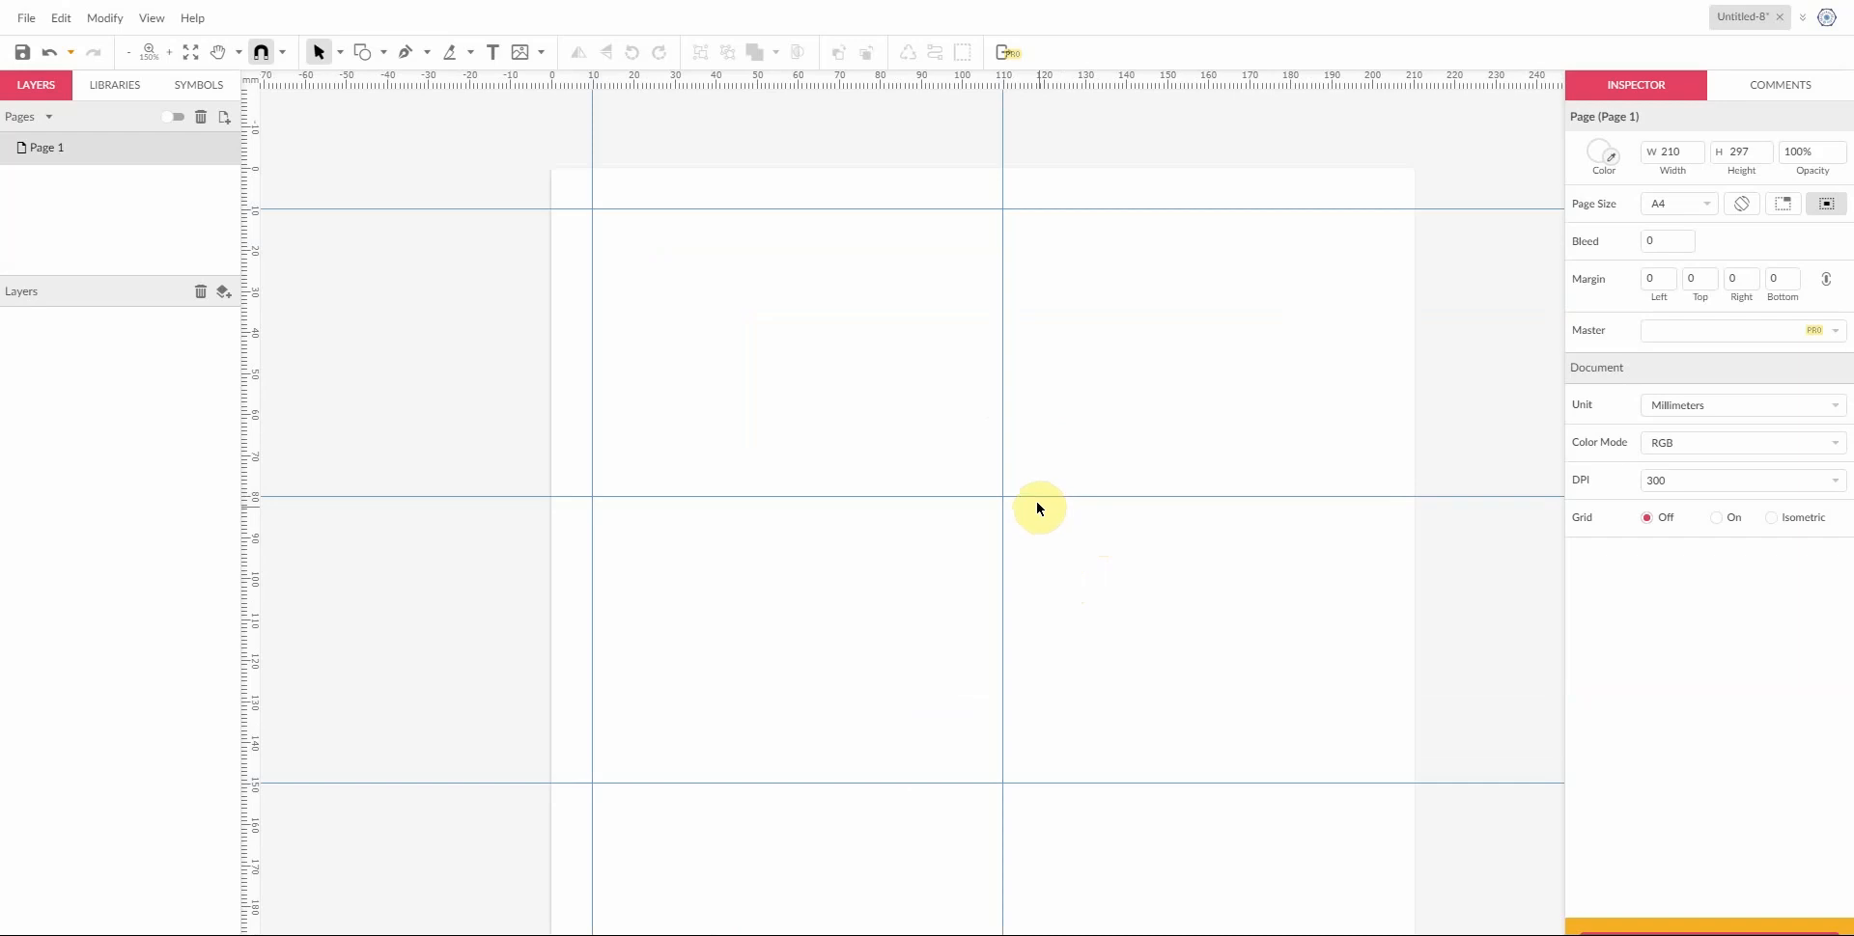
drag(254, 454, 1046, 308)
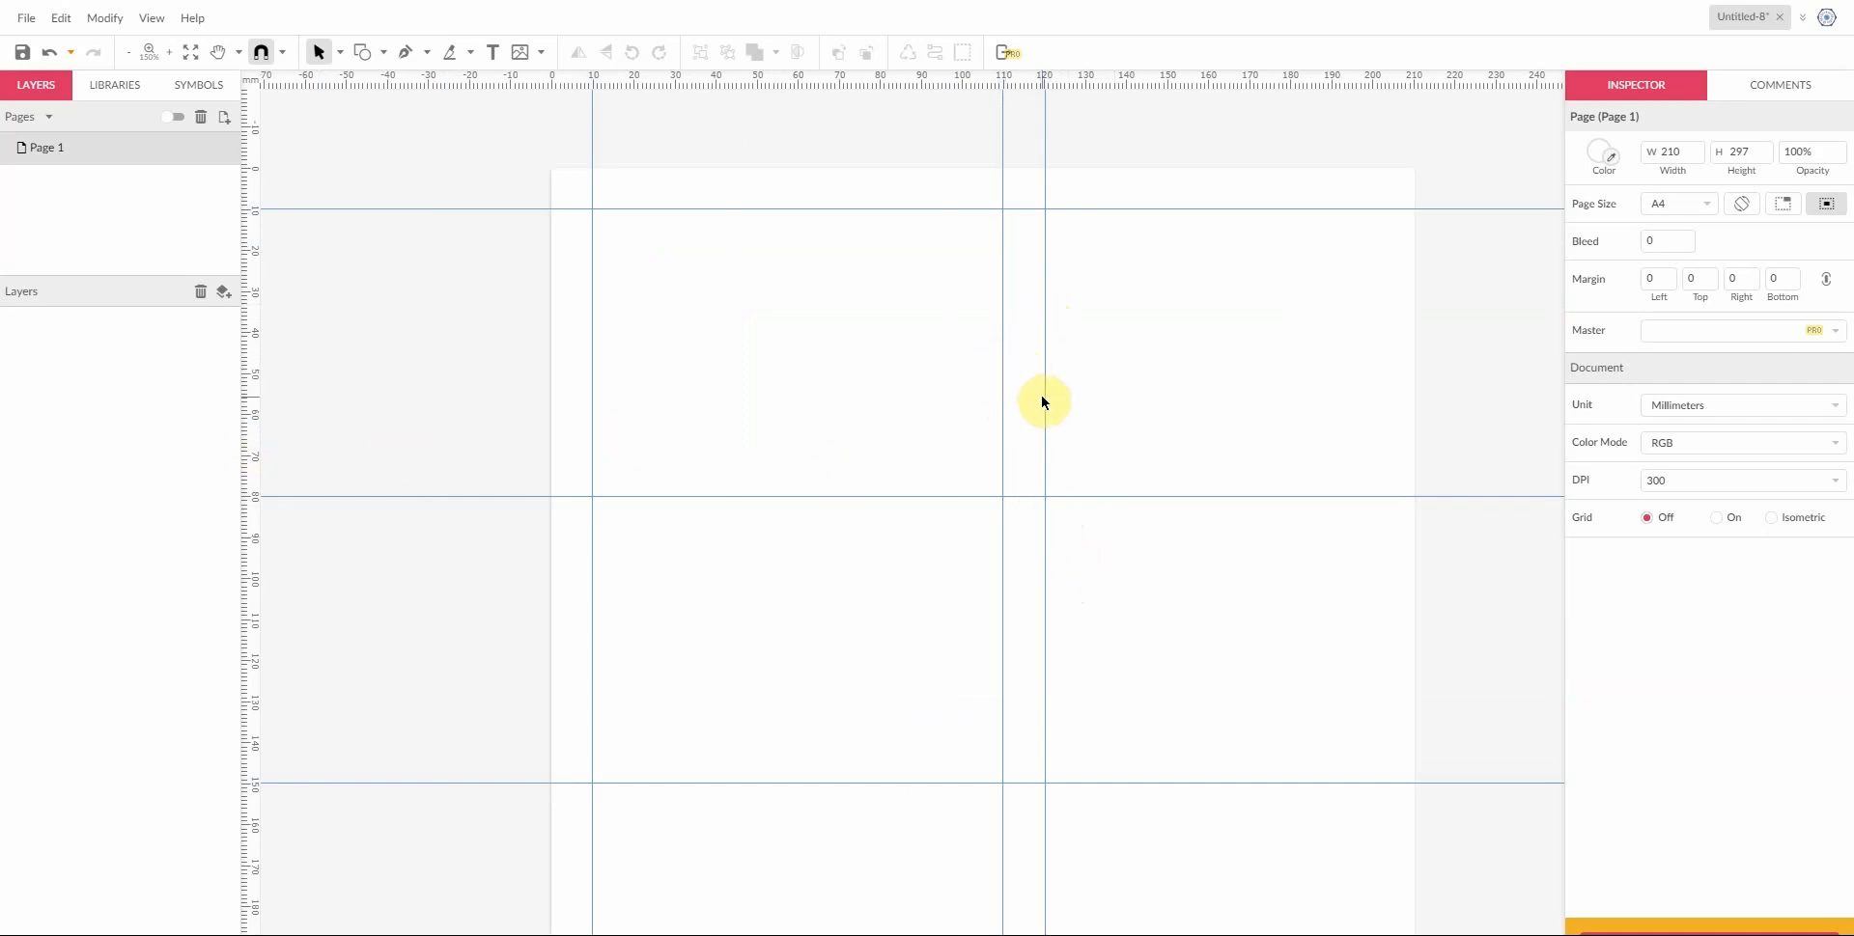
Step: Move the outermost vertical guide line so it sits exactly 115 mm from the page's left edge
scroll(1043, 401, up, 3)
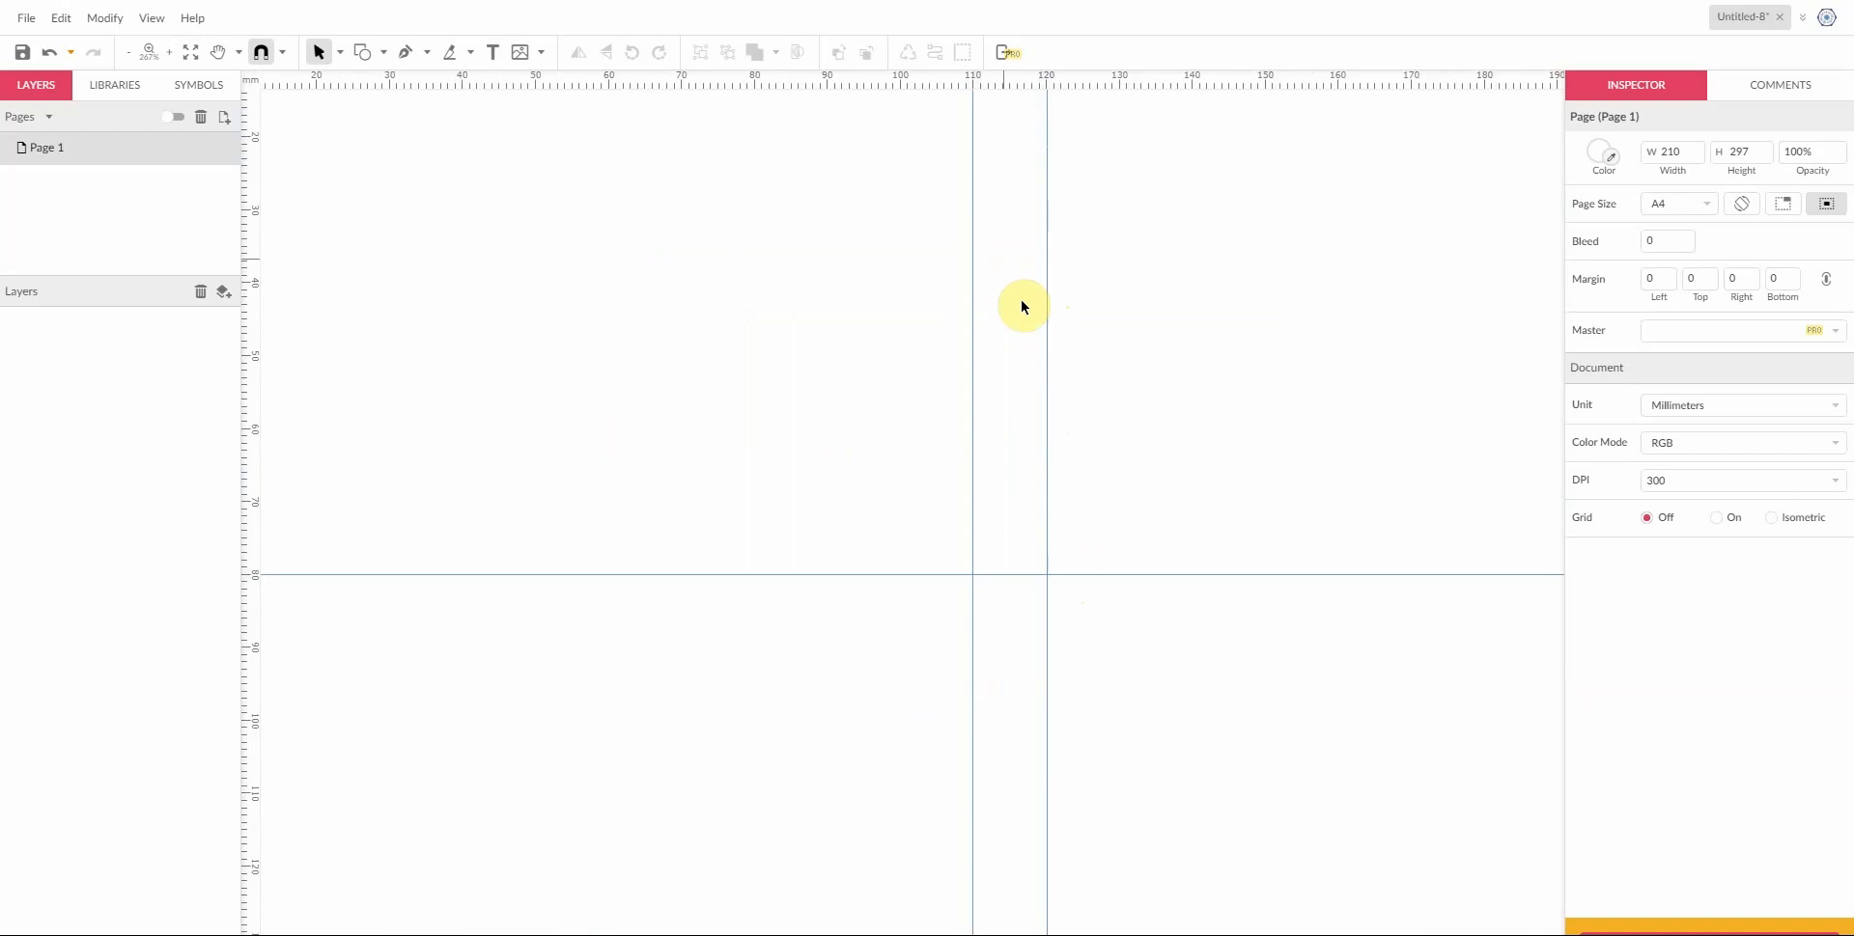
scroll(1023, 309, up, 3)
scroll(1026, 333, down, 1)
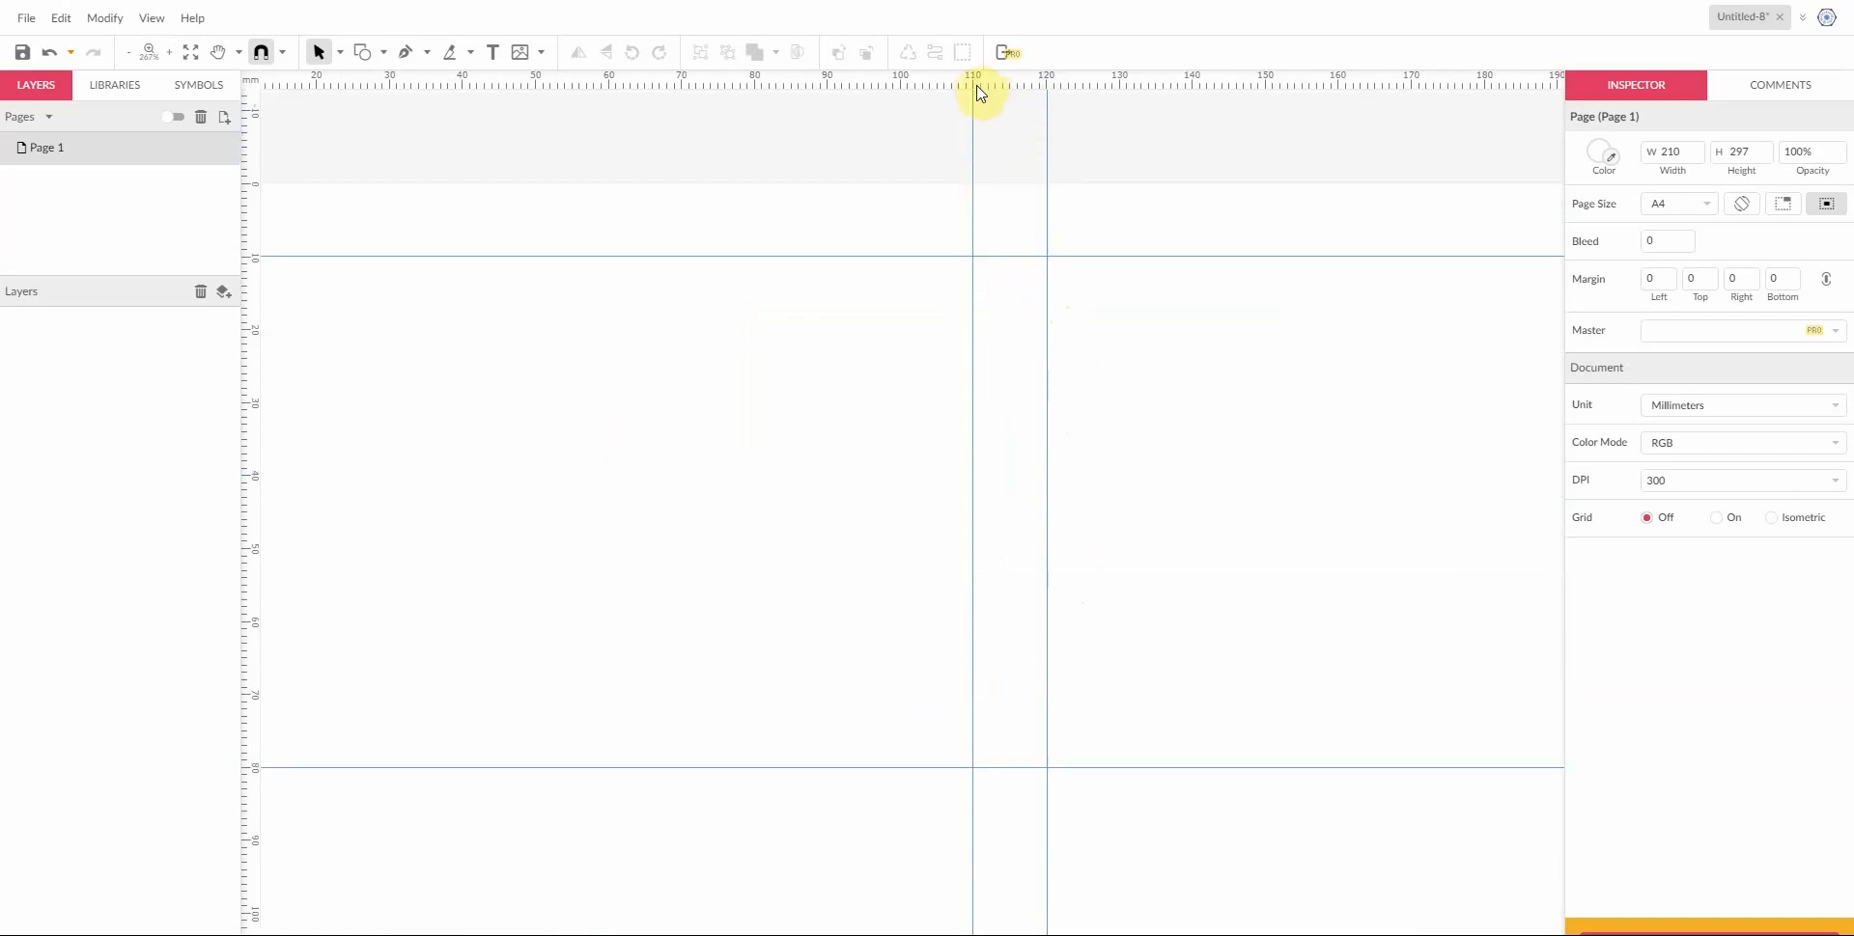
scroll(980, 94, up, 1)
scroll(980, 95, up, 1)
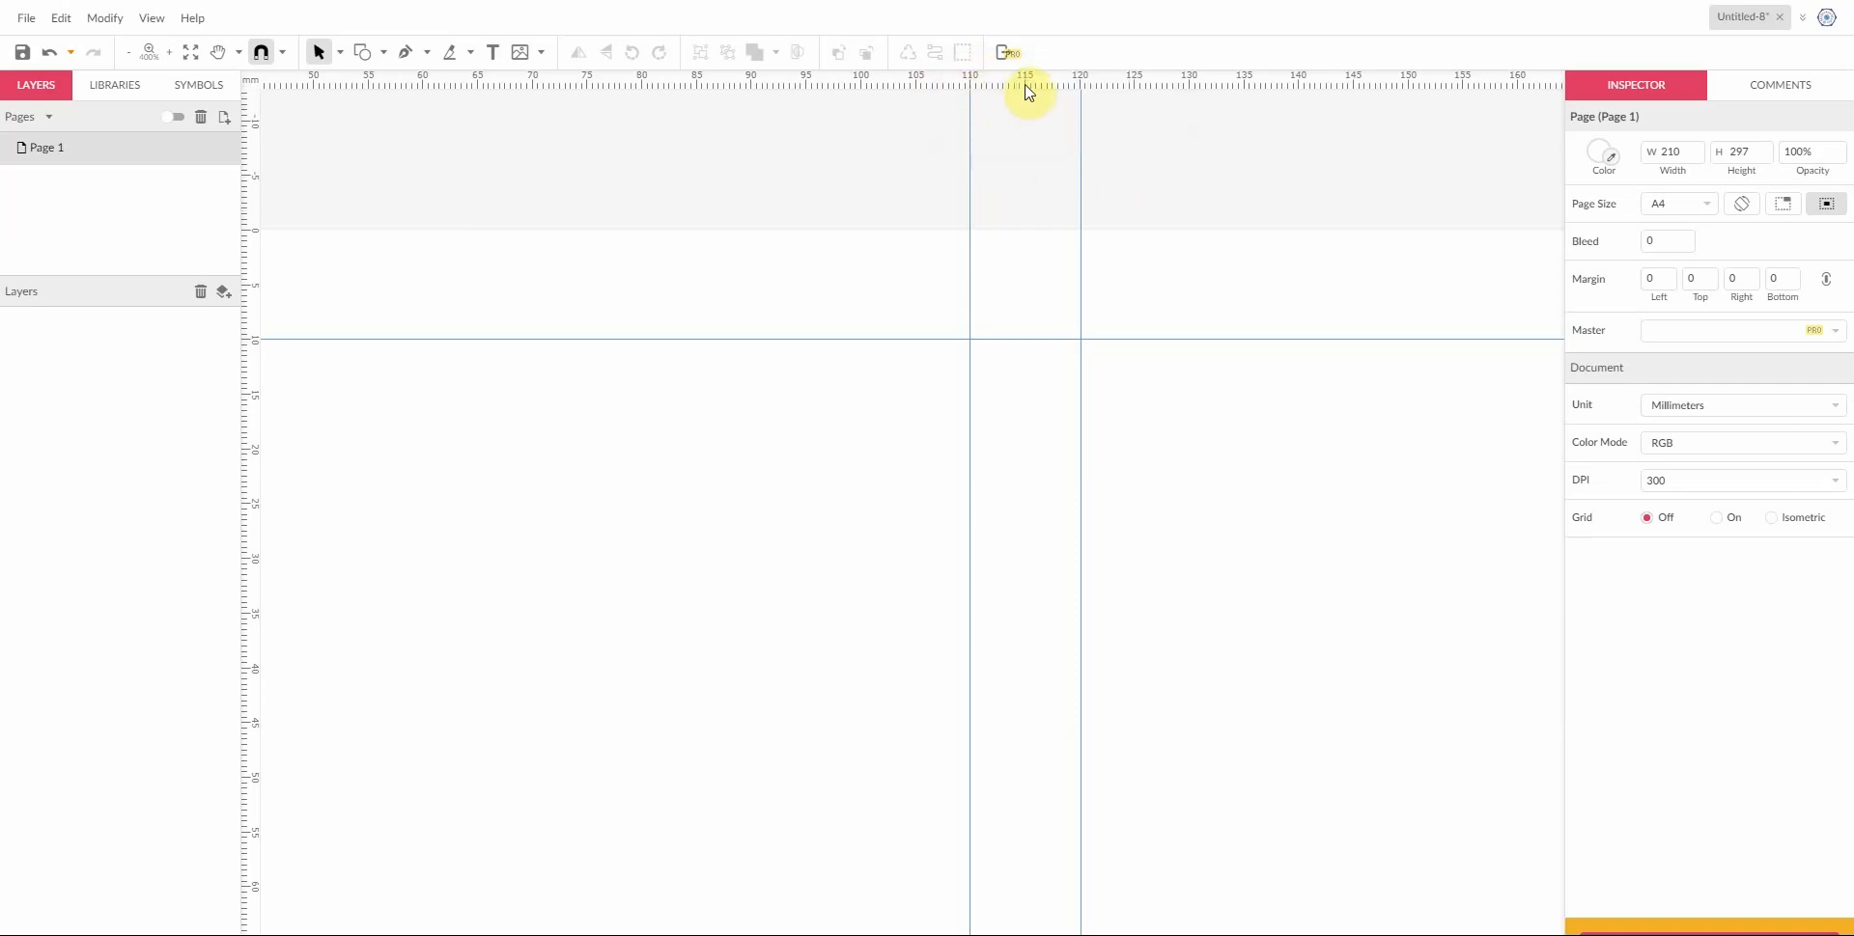
drag(1081, 190, 1026, 198)
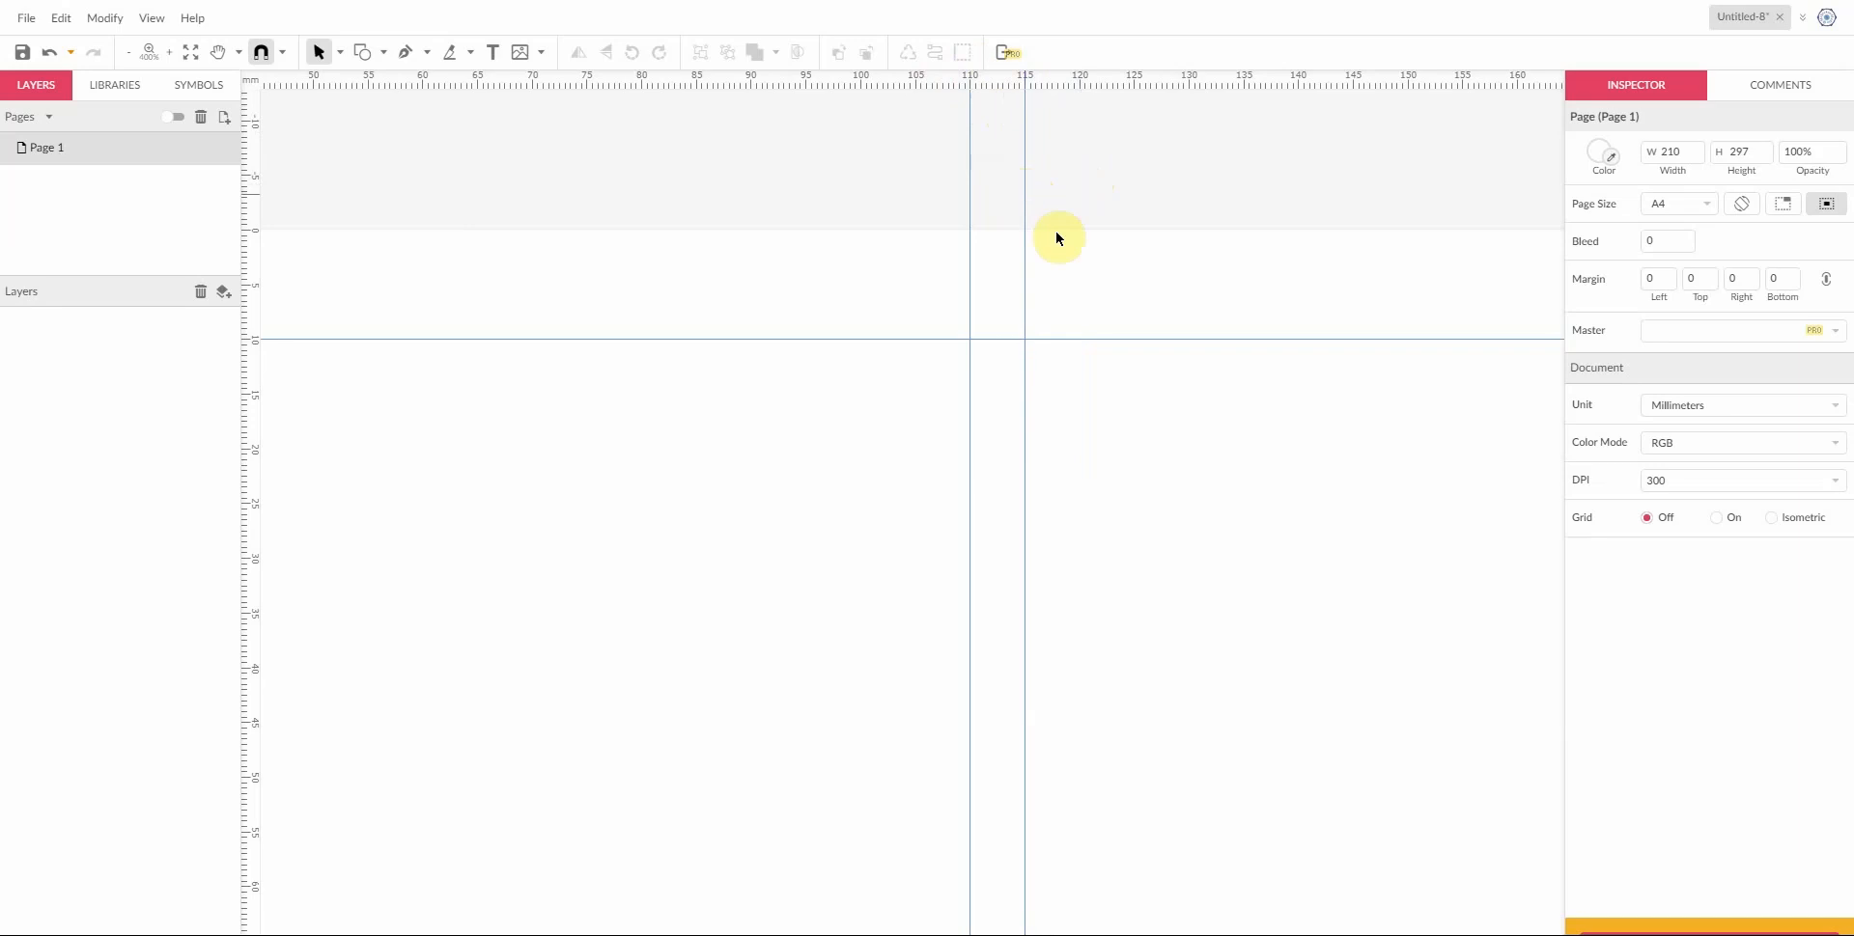
Step: Add a horizontal guide line 155 mm below the page's top edge, just under the 150 mm guide
scroll(1081, 367, down, 5)
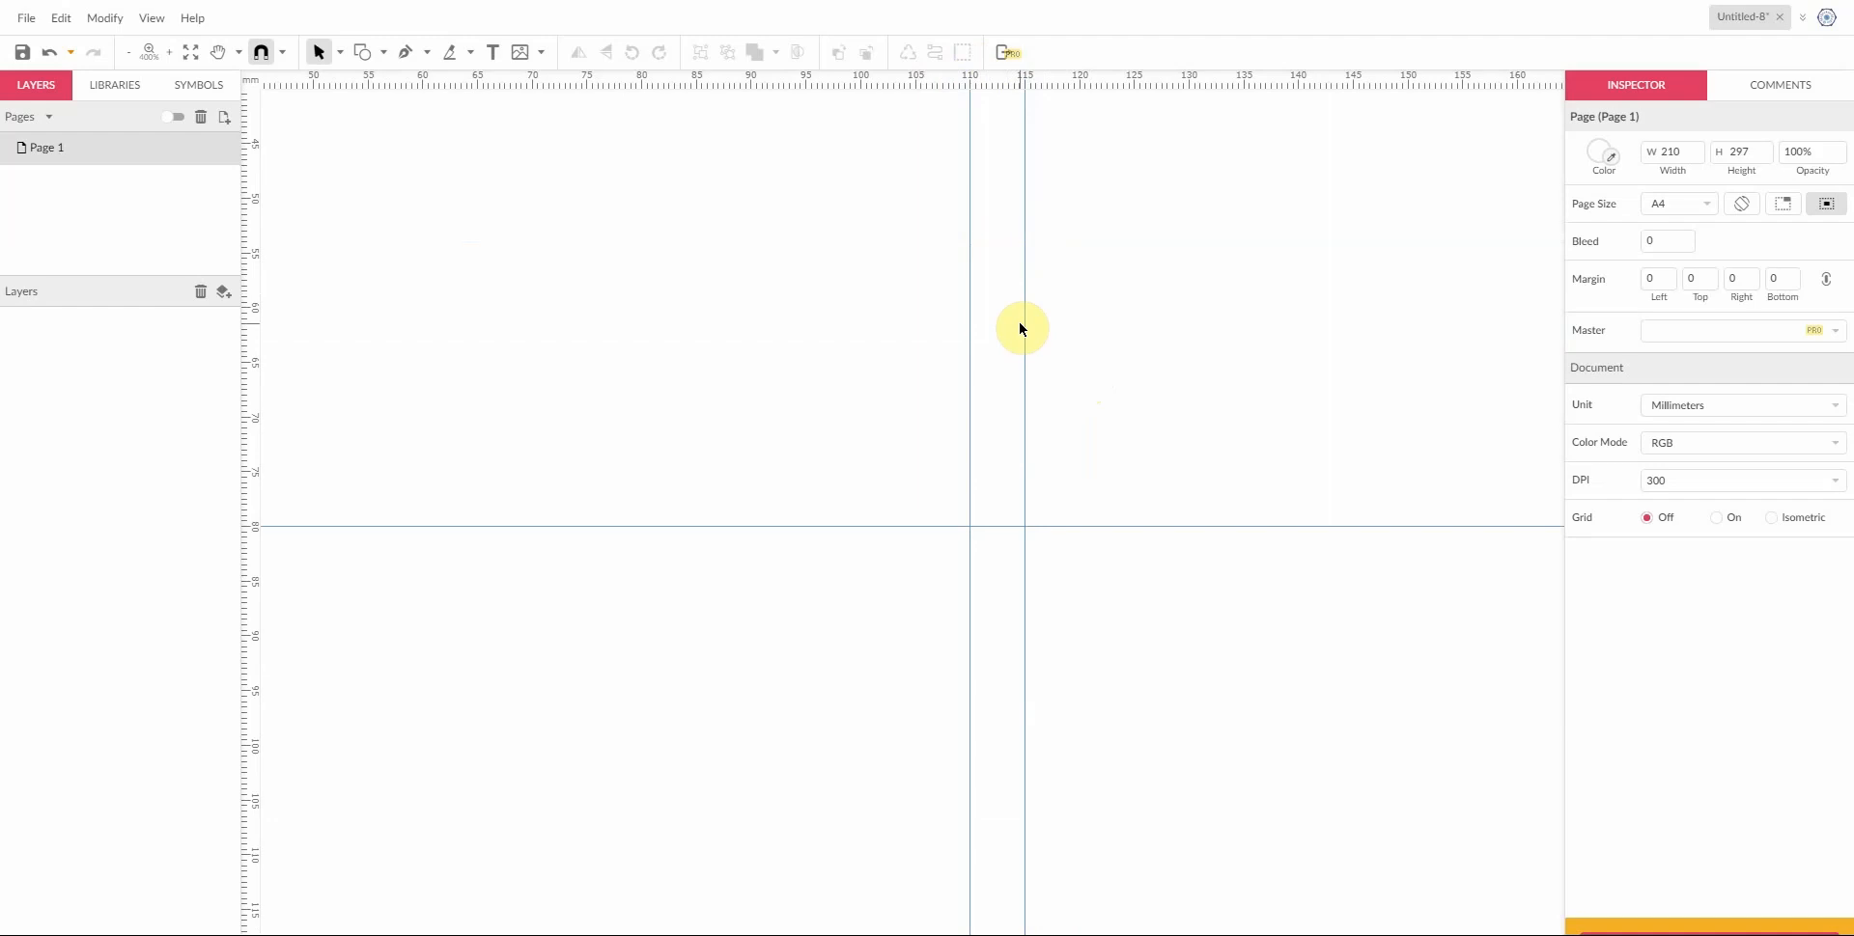
scroll(1014, 338, down, 8)
scroll(987, 384, up, 6)
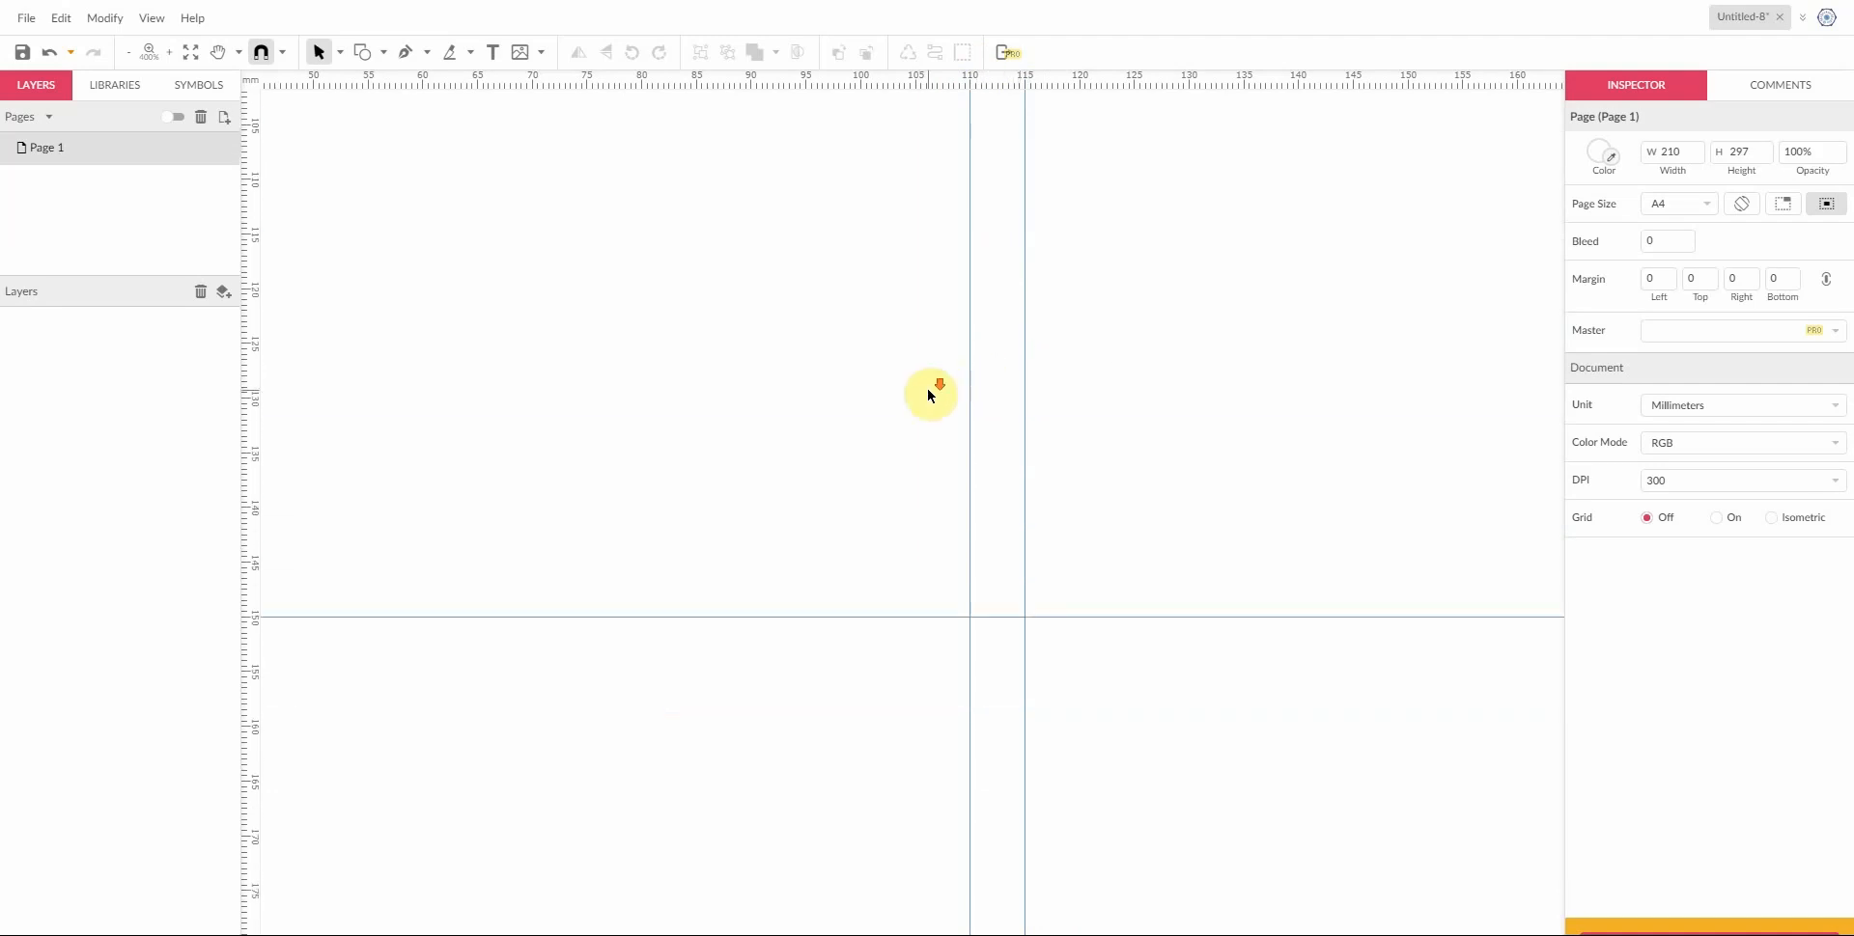
scroll(930, 393, down, 10)
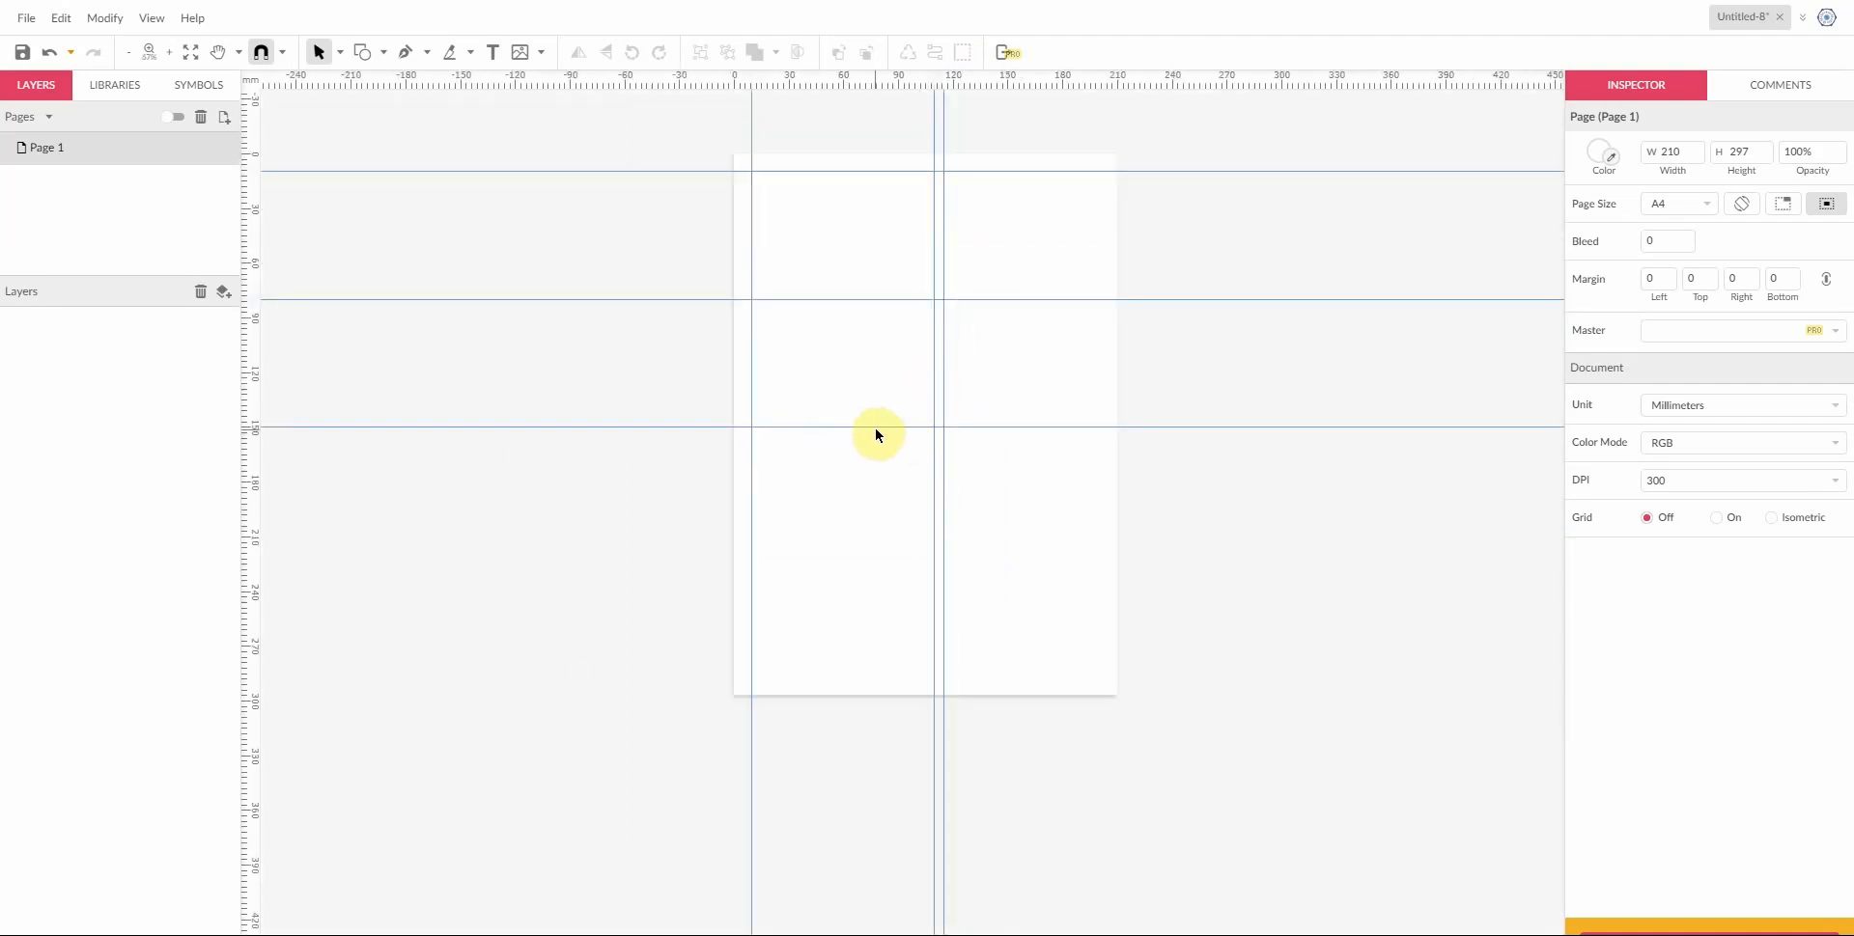
scroll(867, 455, up, 8)
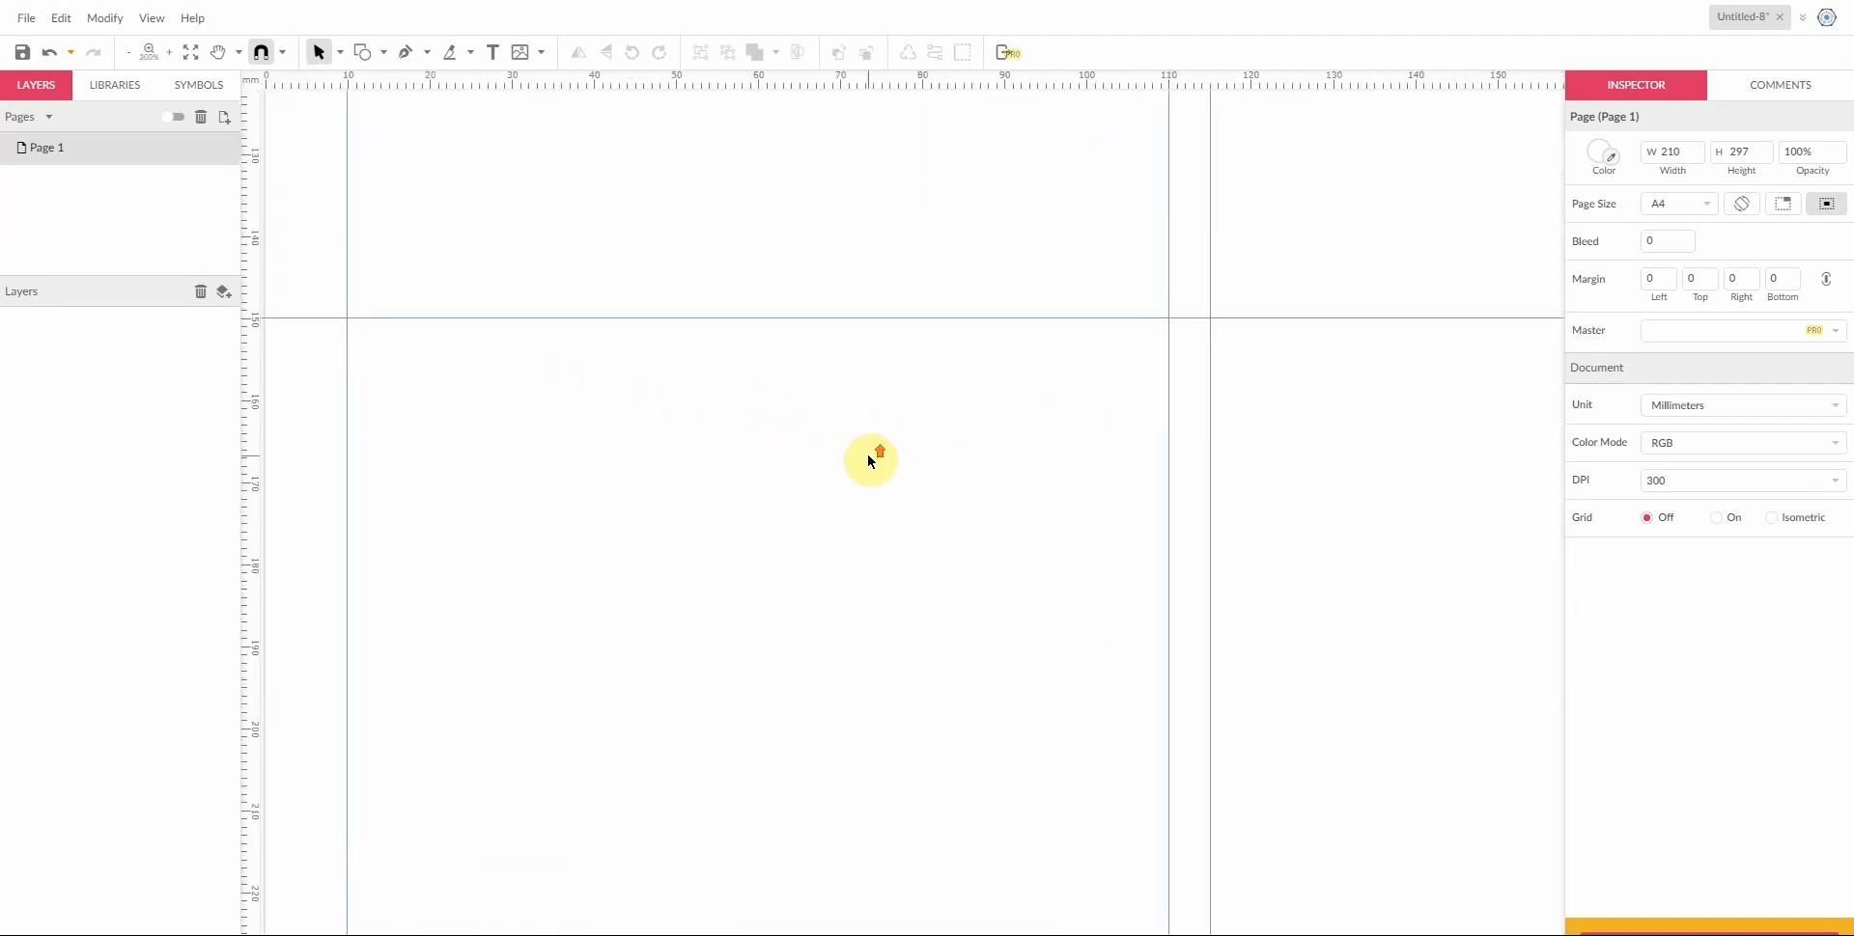
scroll(811, 420, up, 1)
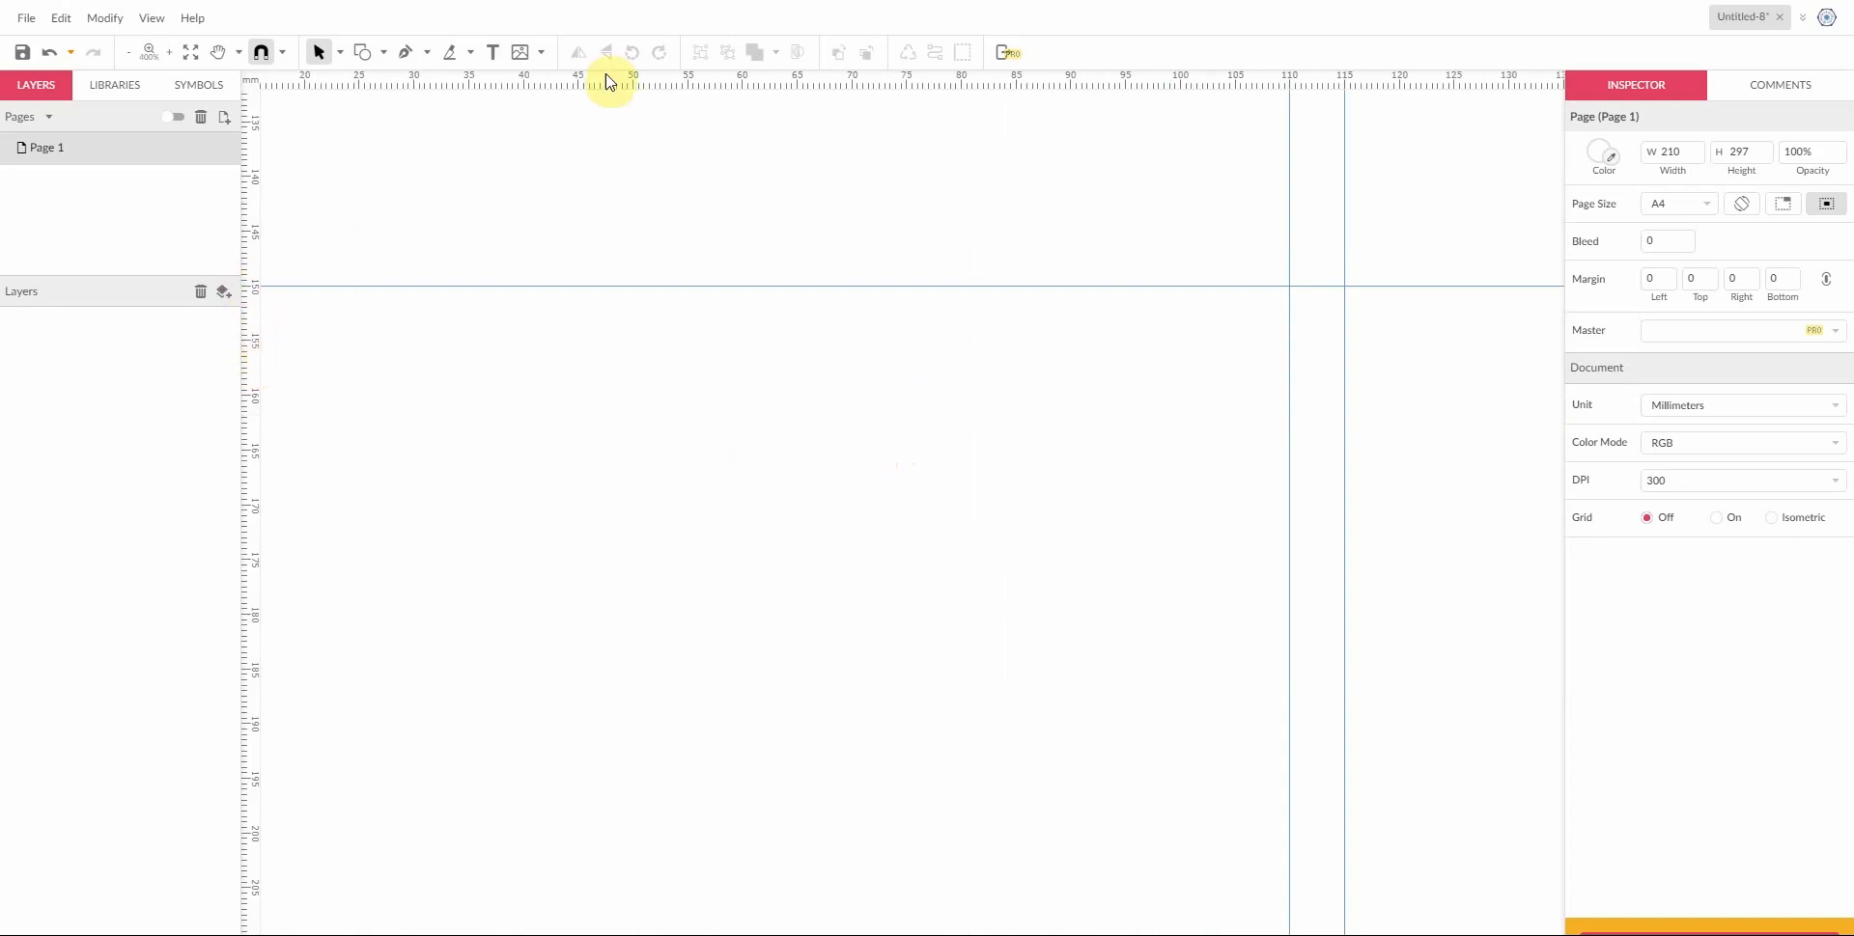
drag(606, 74, 601, 337)
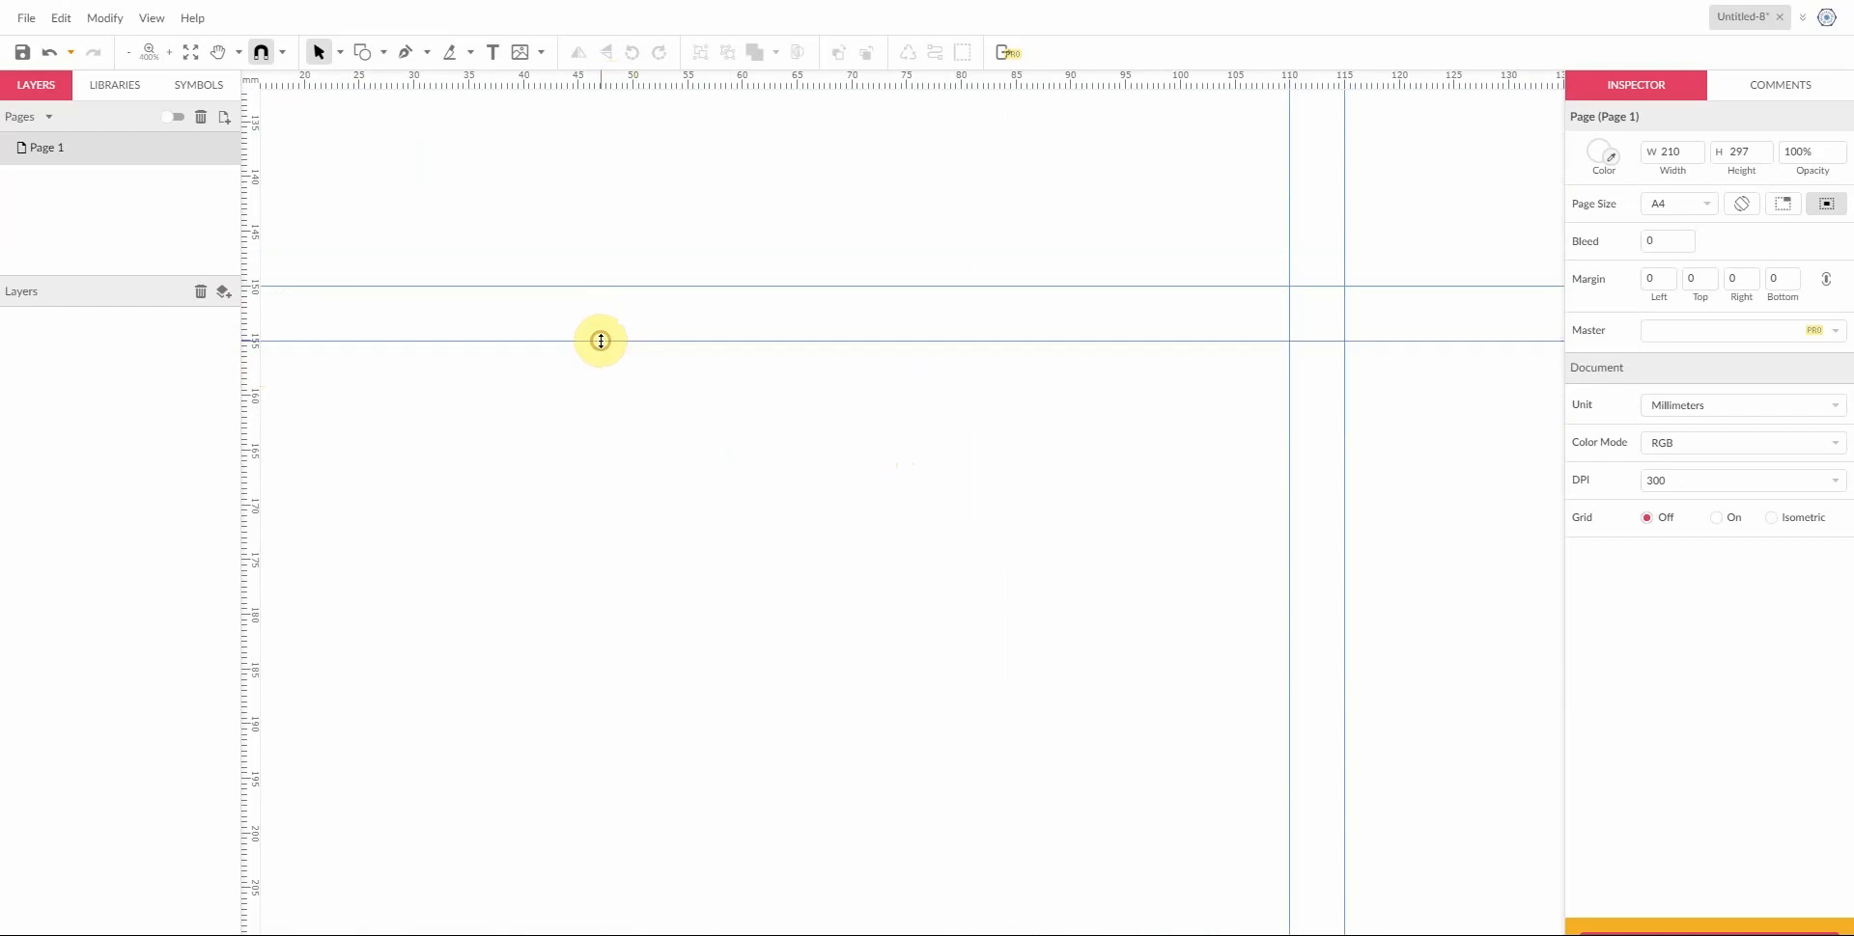
Step: Set up the Pen tool to draw with no fill and a 3px black border
scroll(600, 338, down, 2)
scroll(600, 340, down, 3)
scroll(647, 336, up, 3)
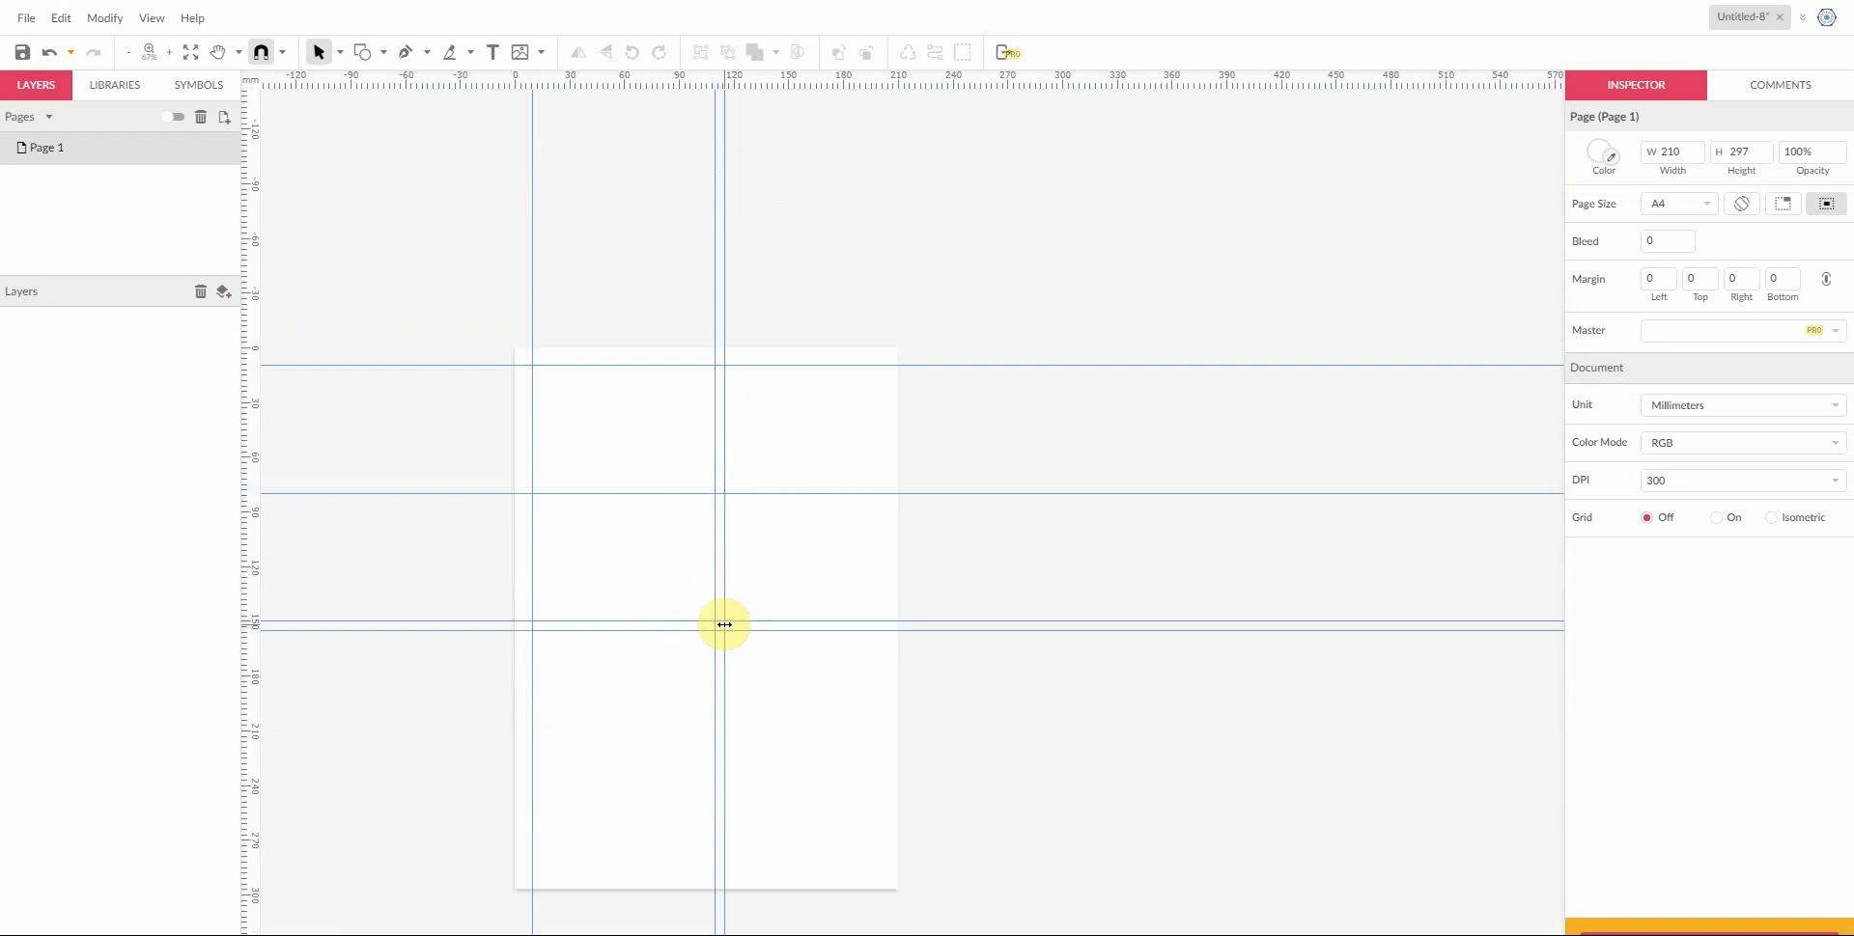
scroll(616, 503, up, 4)
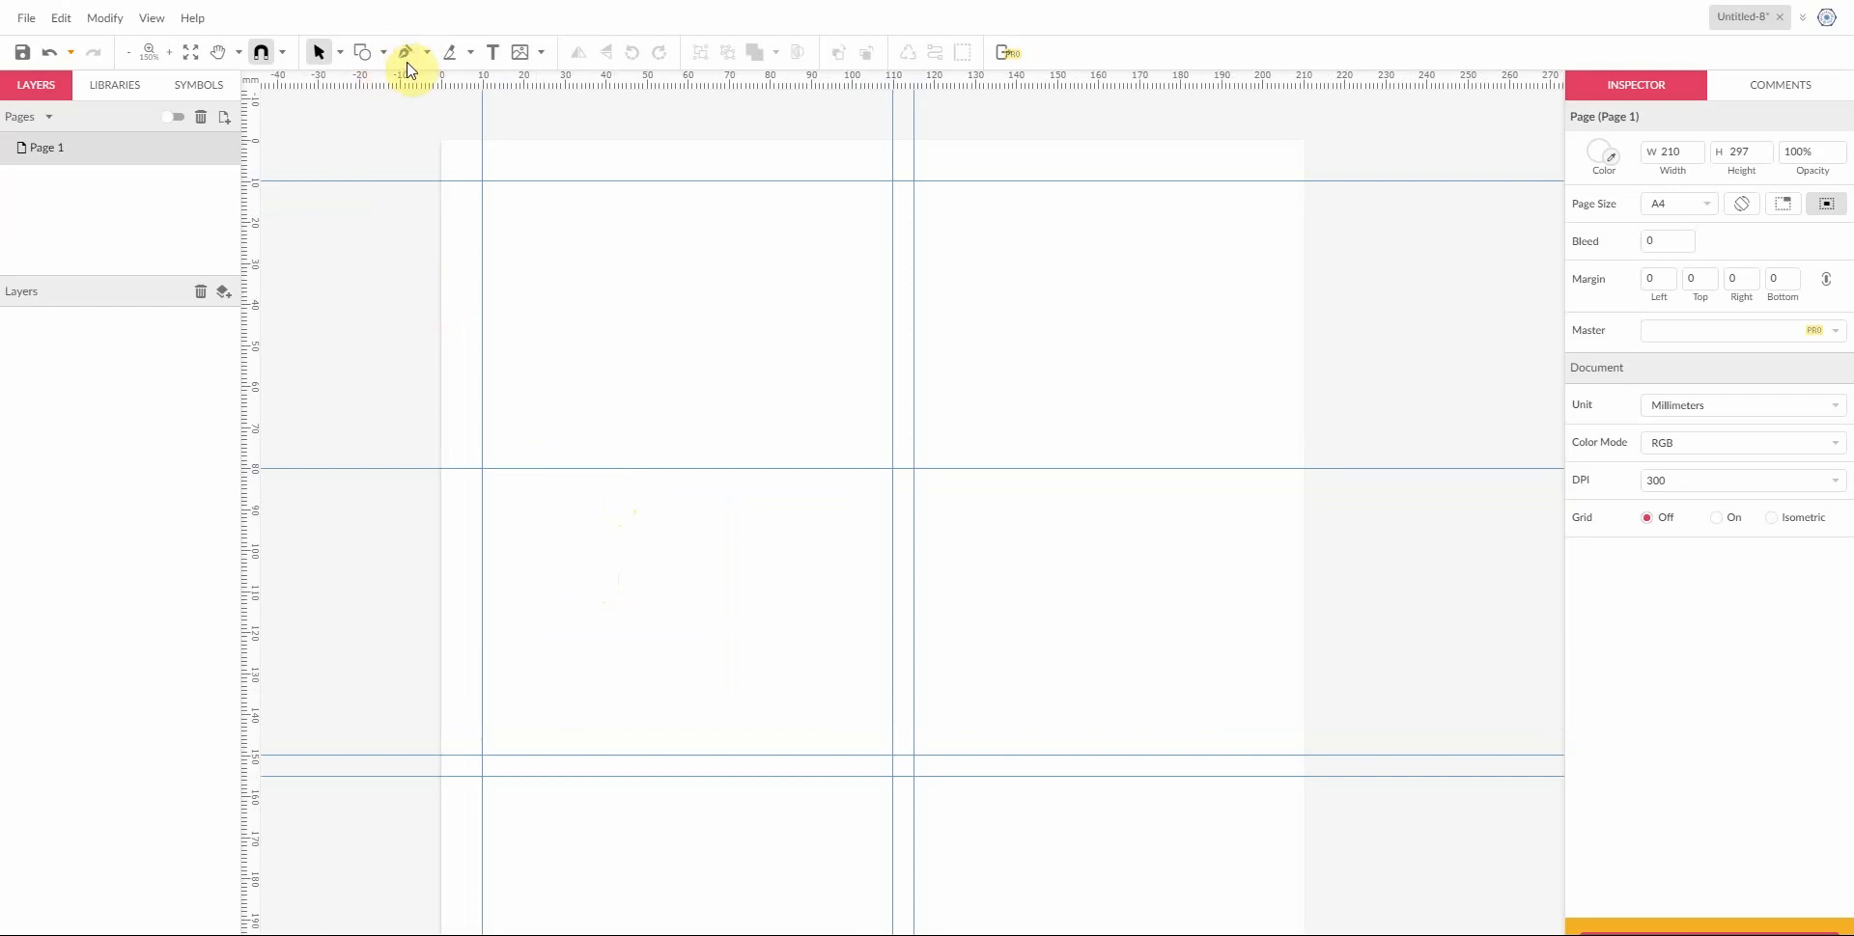
click(404, 52)
scroll(1062, 363, up, 1)
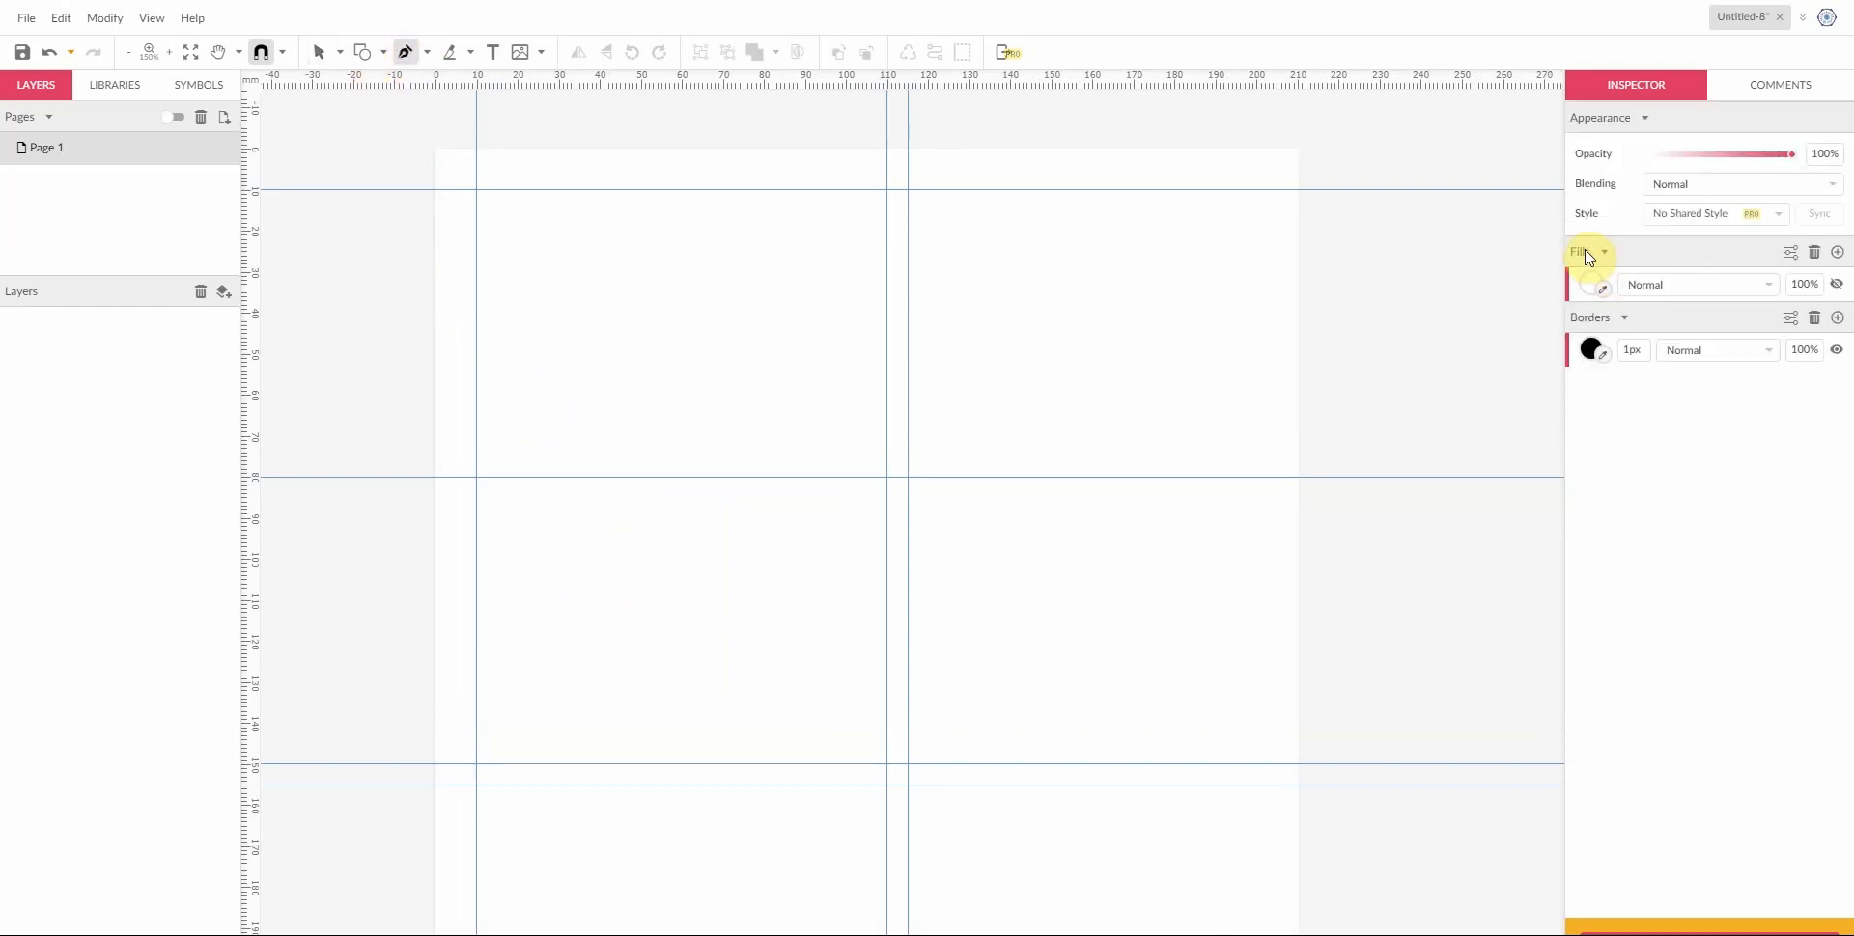
click(1814, 257)
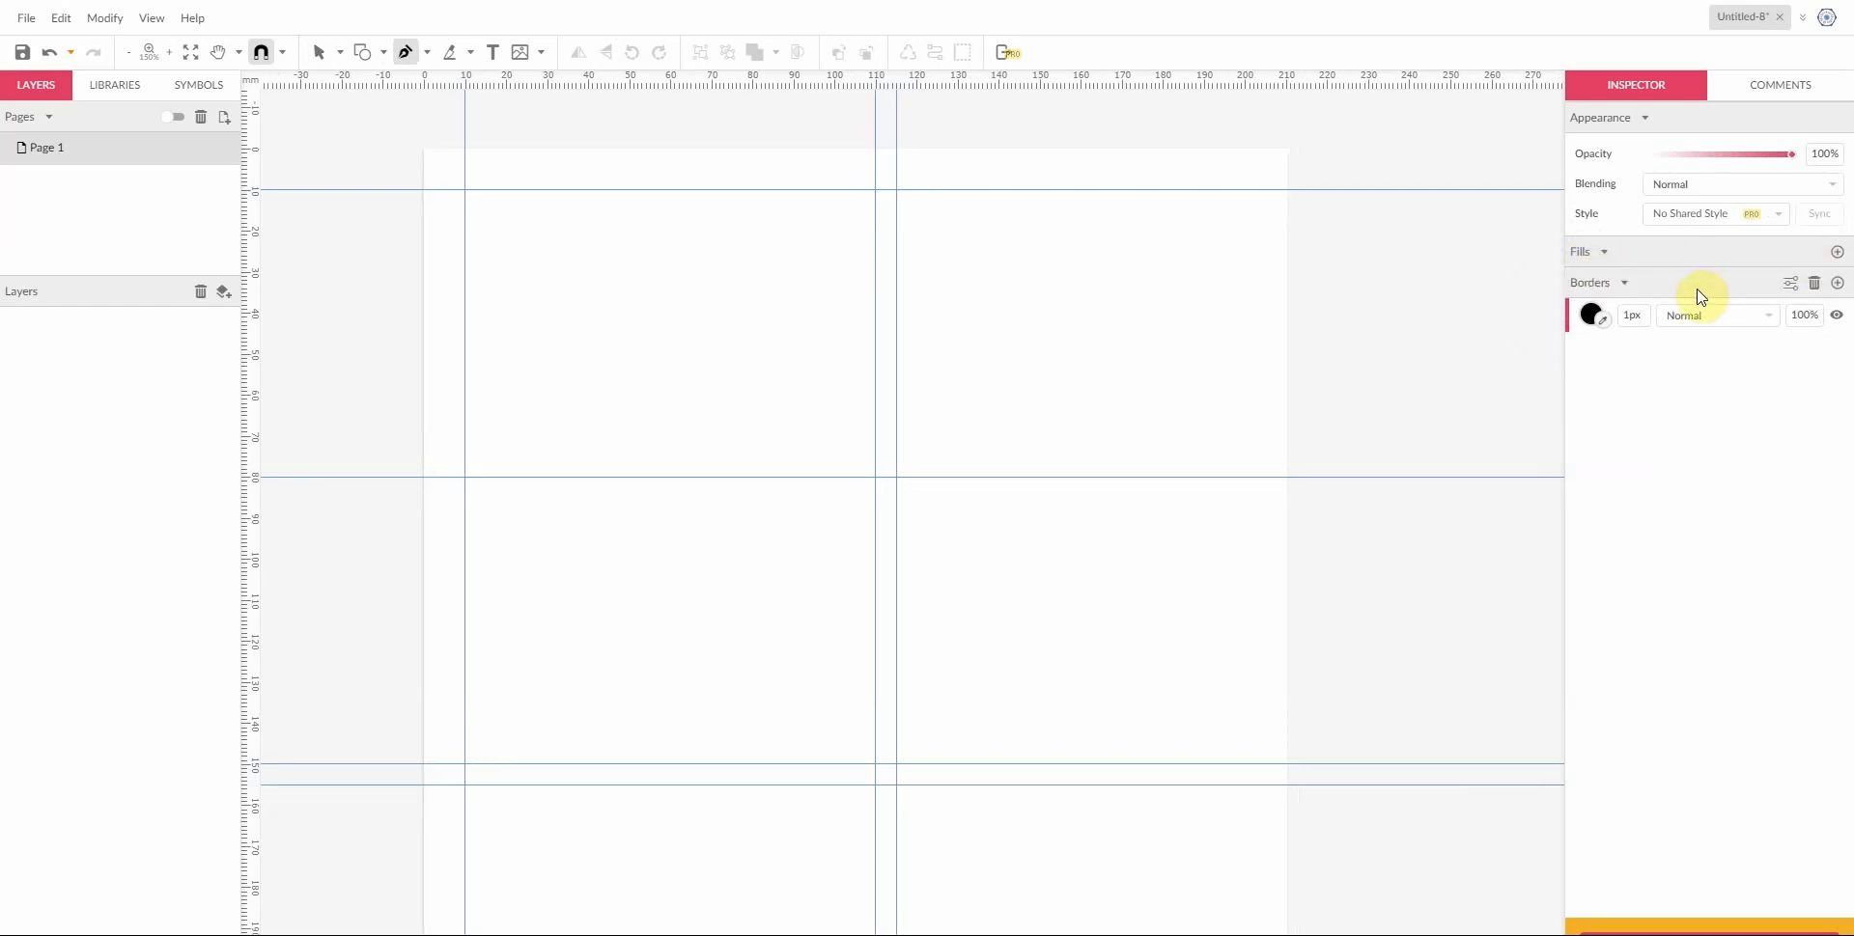
click(1633, 315)
text(3)
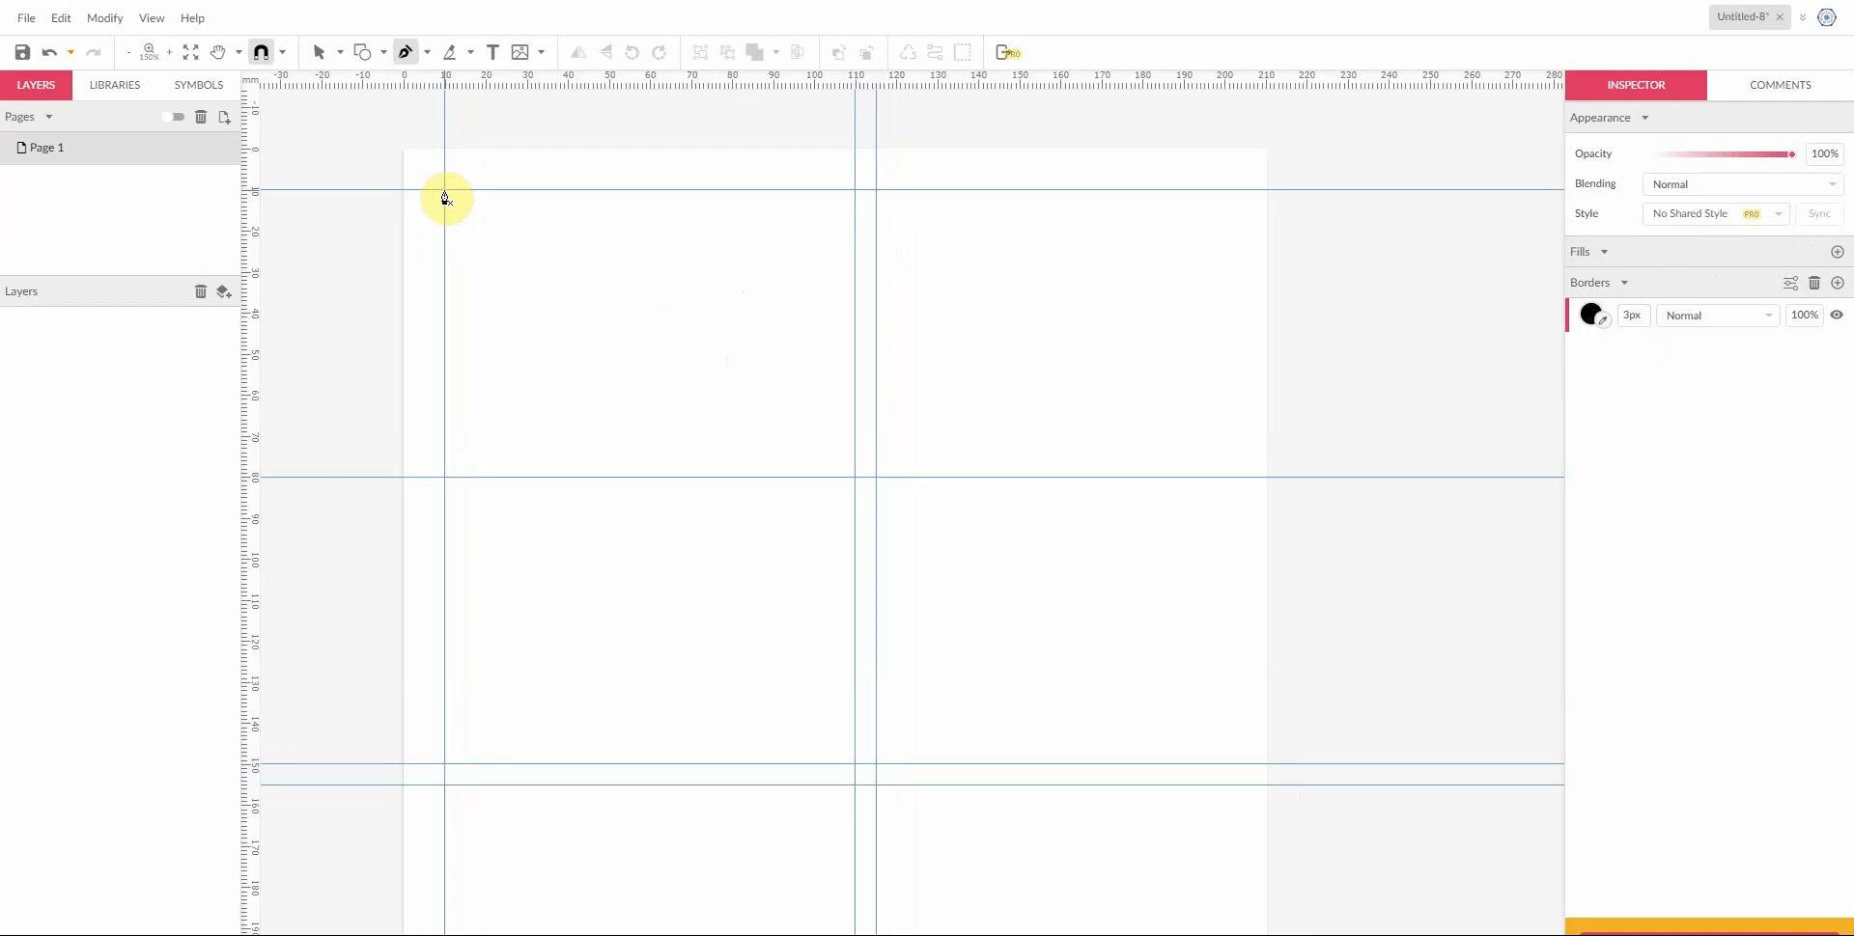
Step: Draw a straight vertical path along the 10 mm guide, from the 10 mm horizontal guide down to the 150 mm one
scroll(449, 205, up, 5)
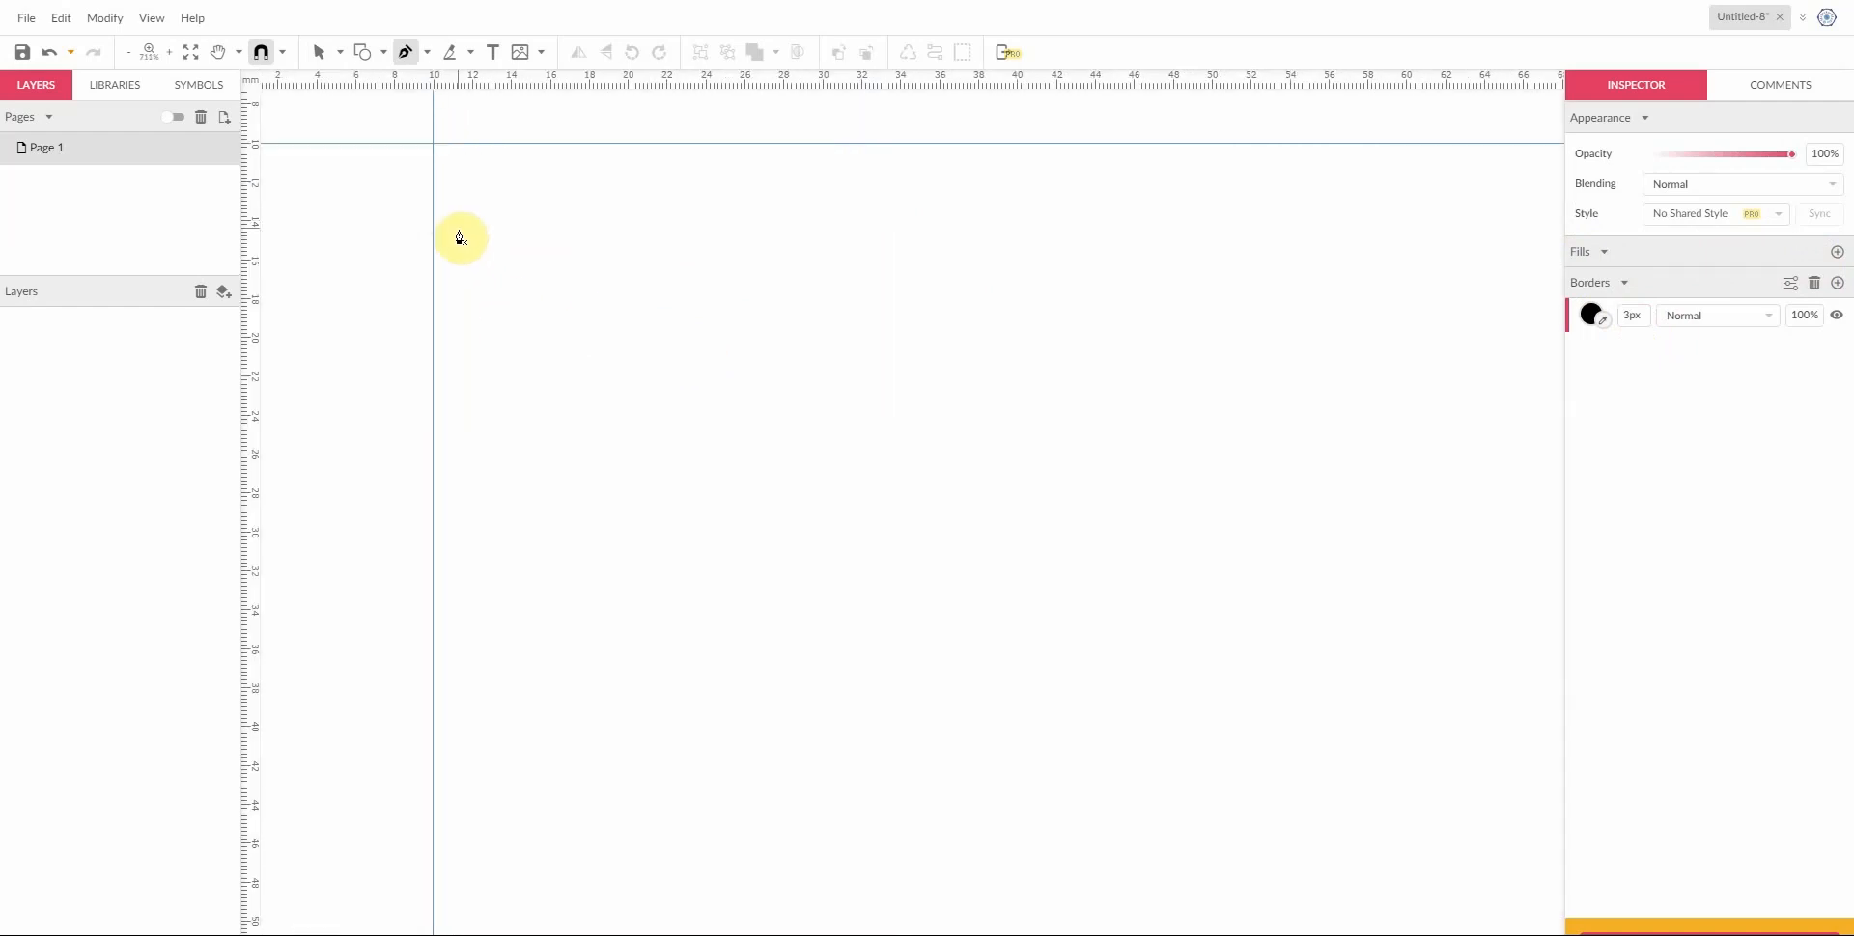
click(433, 144)
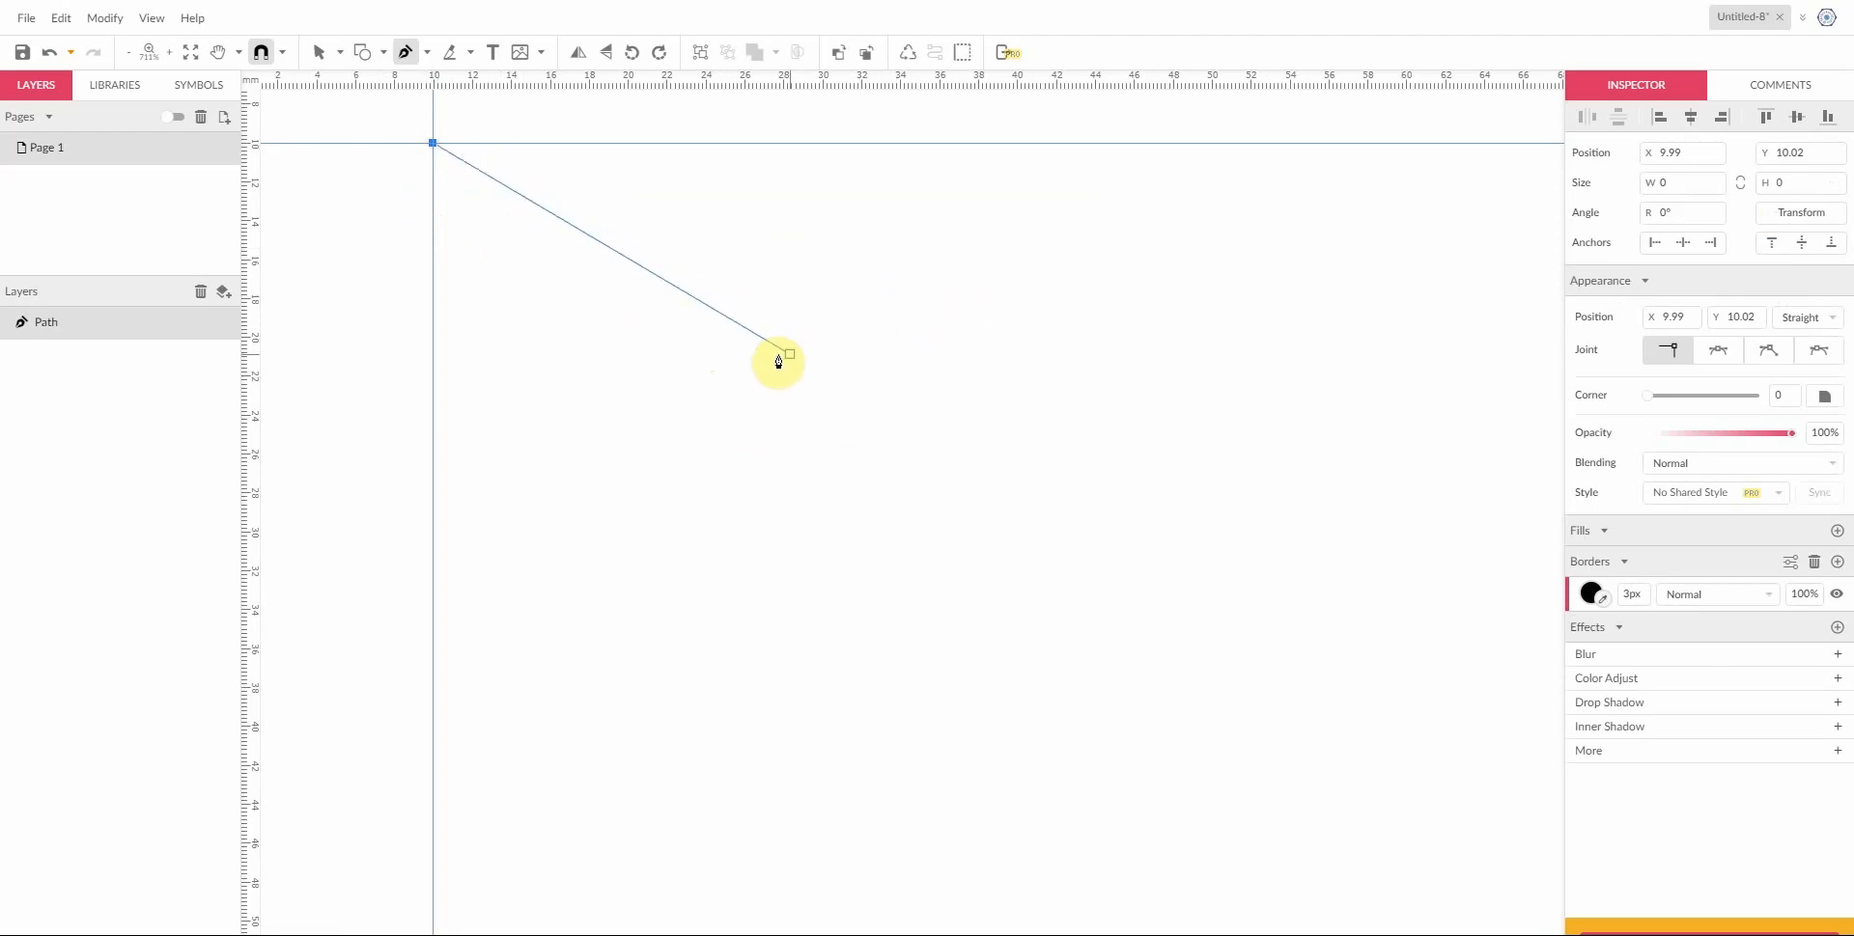
scroll(700, 367, down, 5)
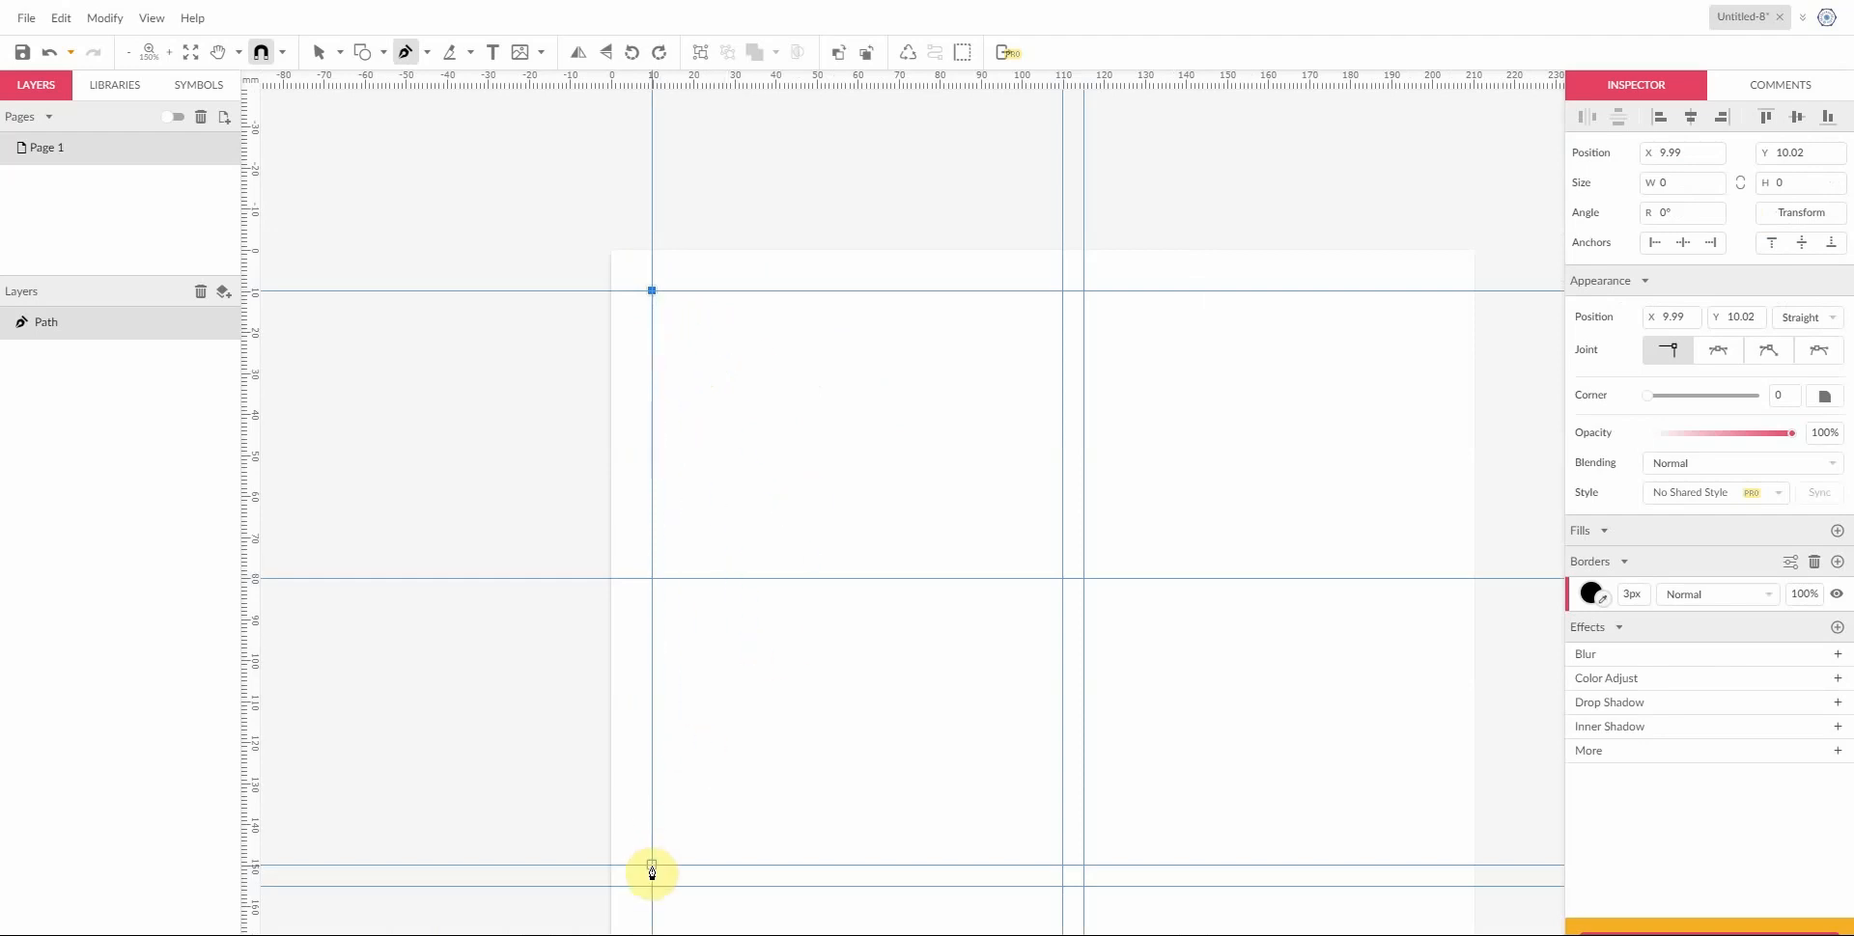
scroll(651, 874, up, 4)
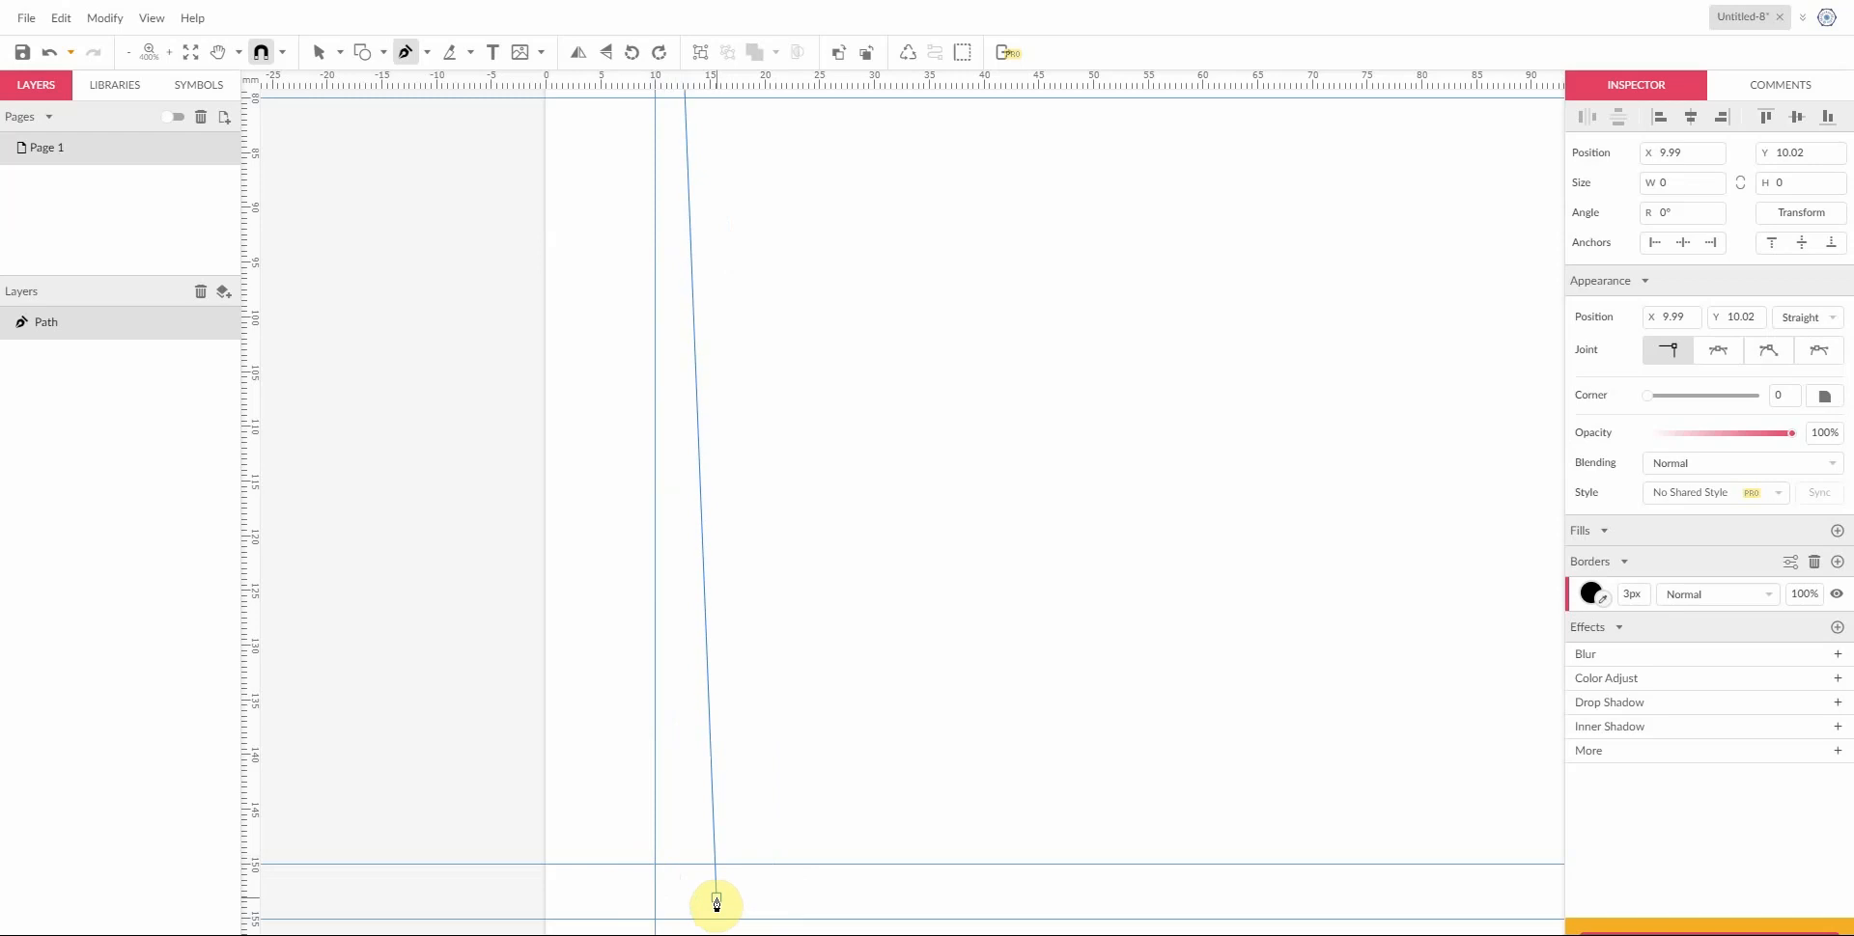
click(655, 869)
scroll(652, 849, down, 5)
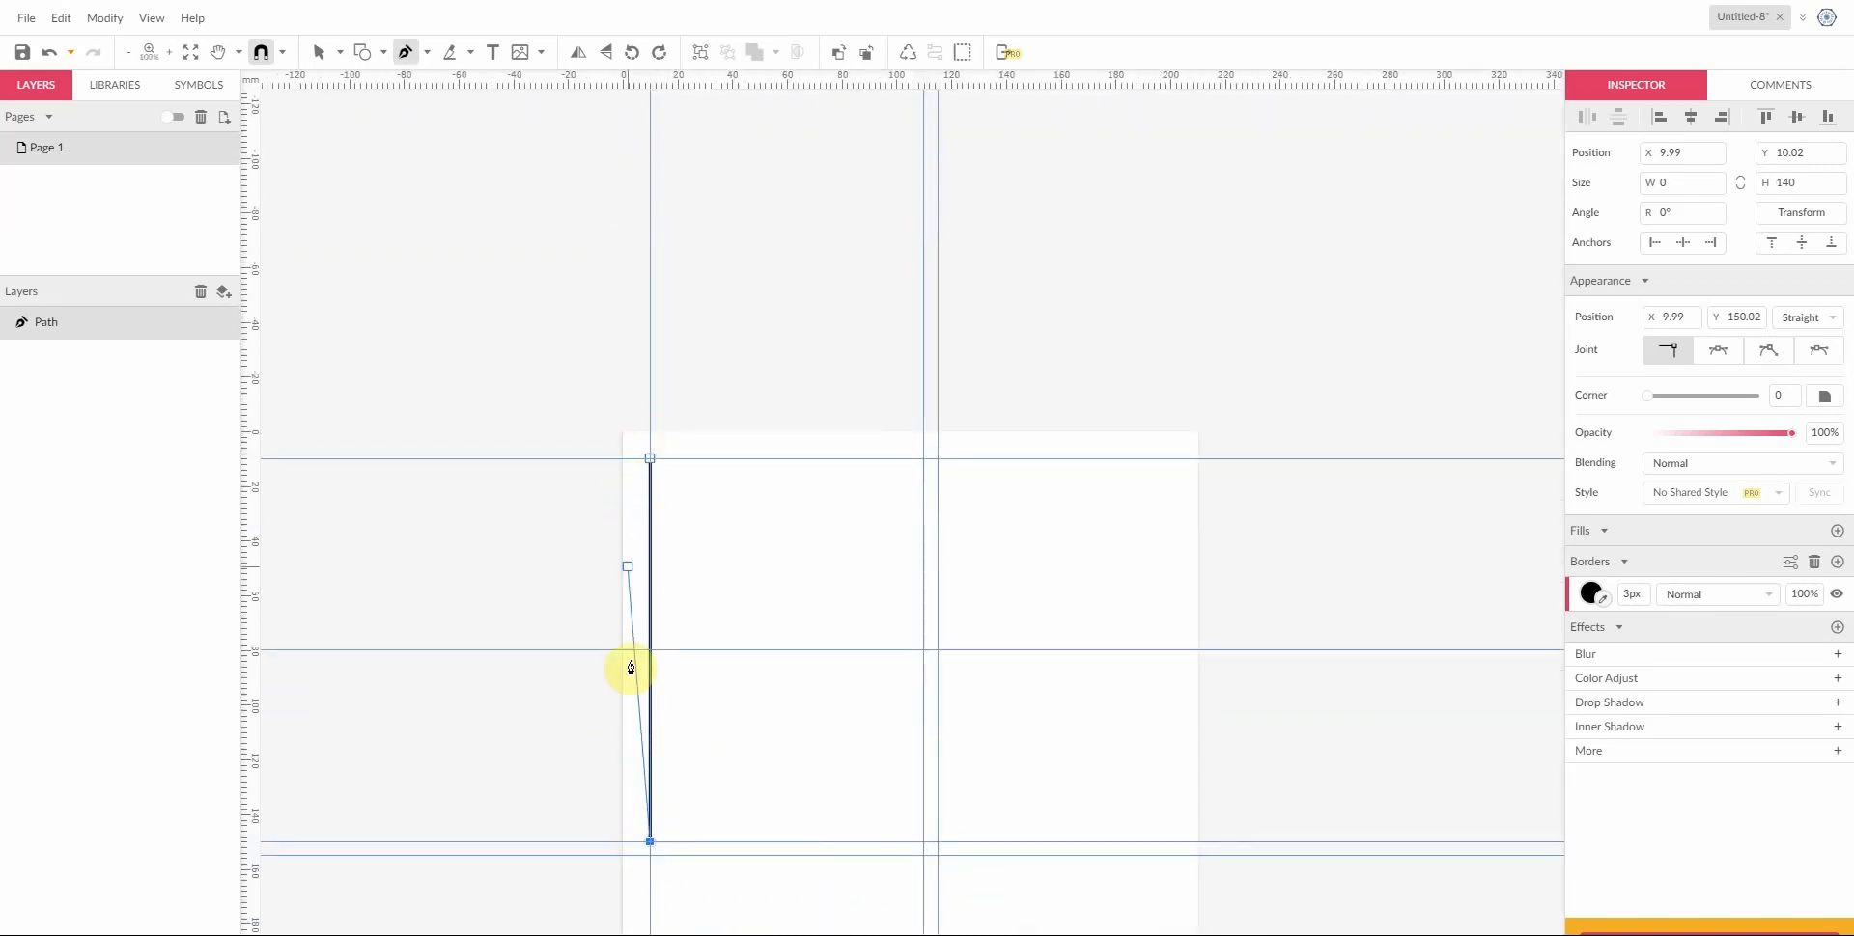
click(653, 843)
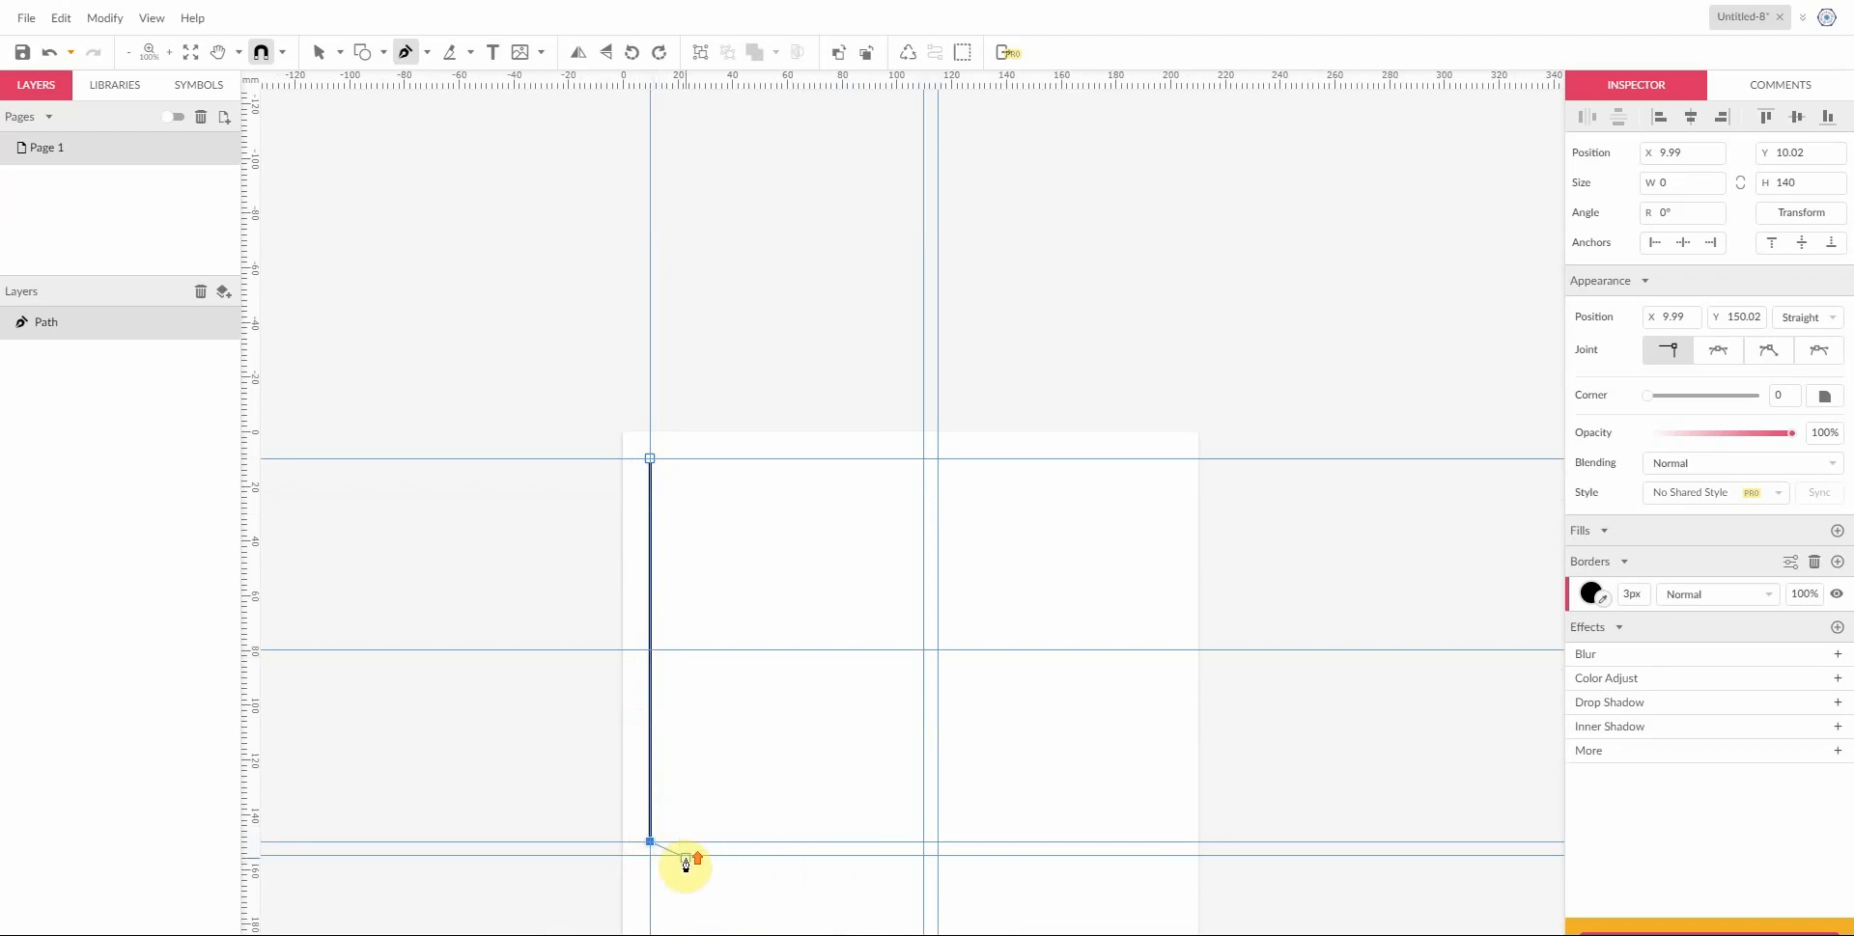
Step: Continue the path with a rounded corner onto the 155 mm guide at about X 14 mm, and extend it straight to about X 105 mm
scroll(686, 864, up, 5)
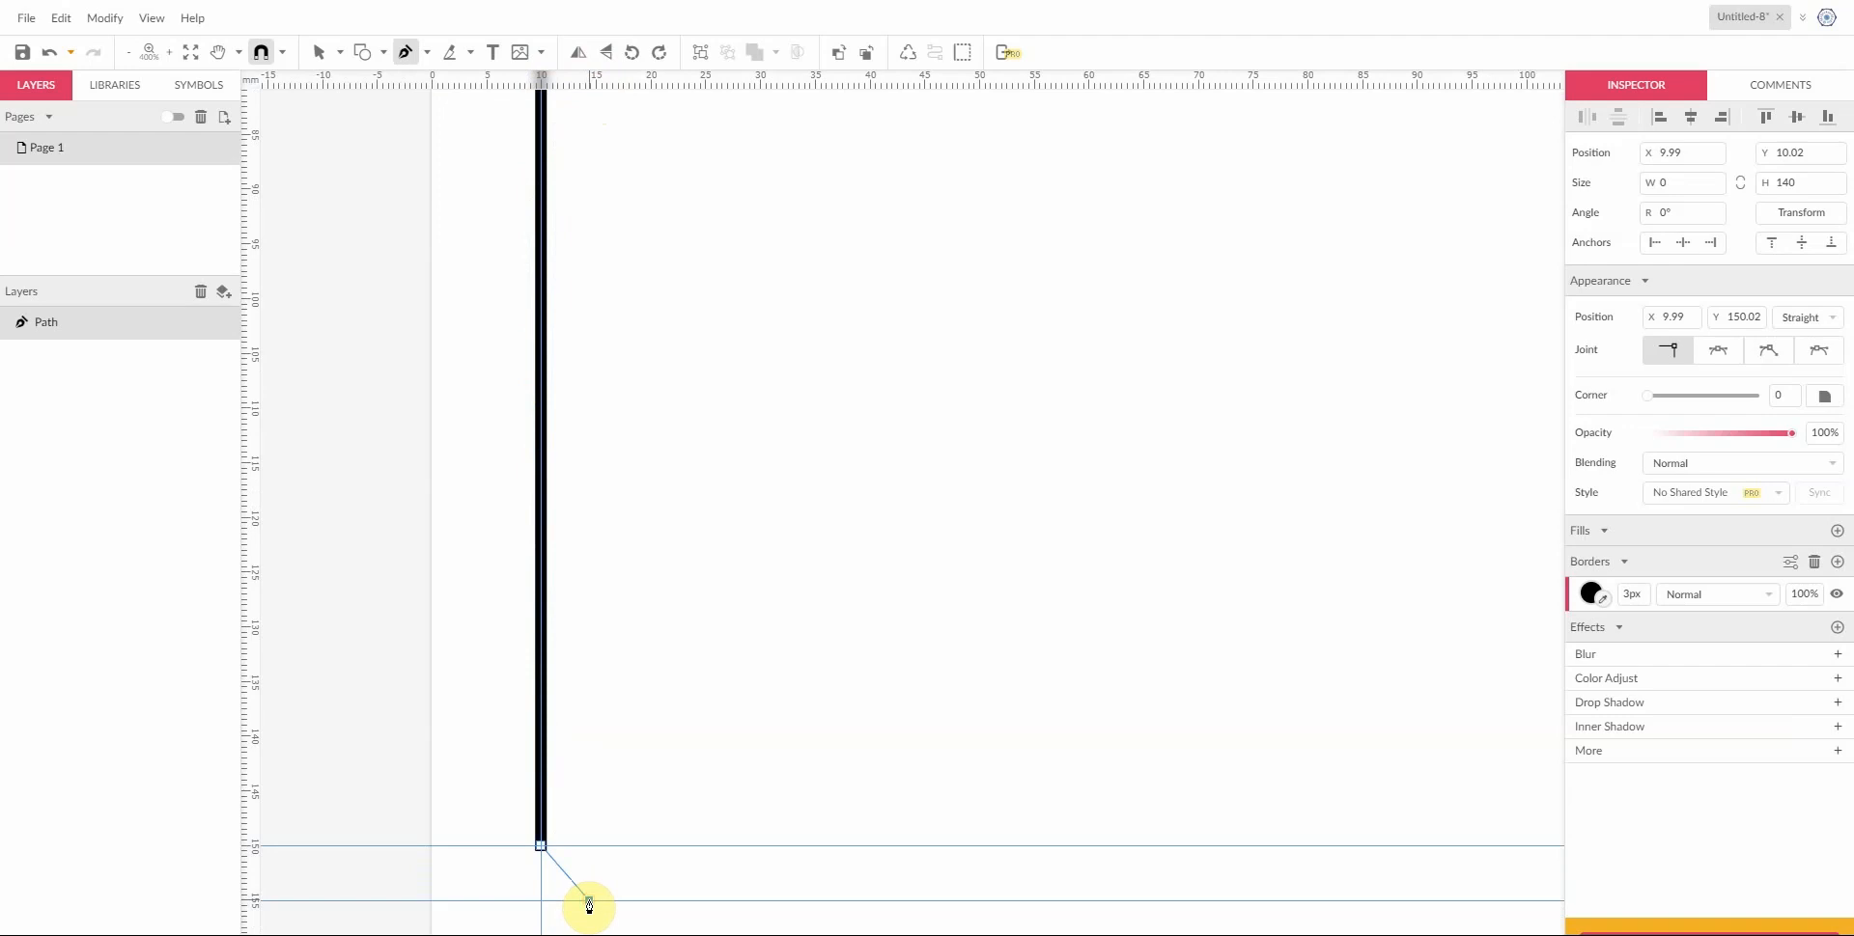
drag(588, 901, 634, 902)
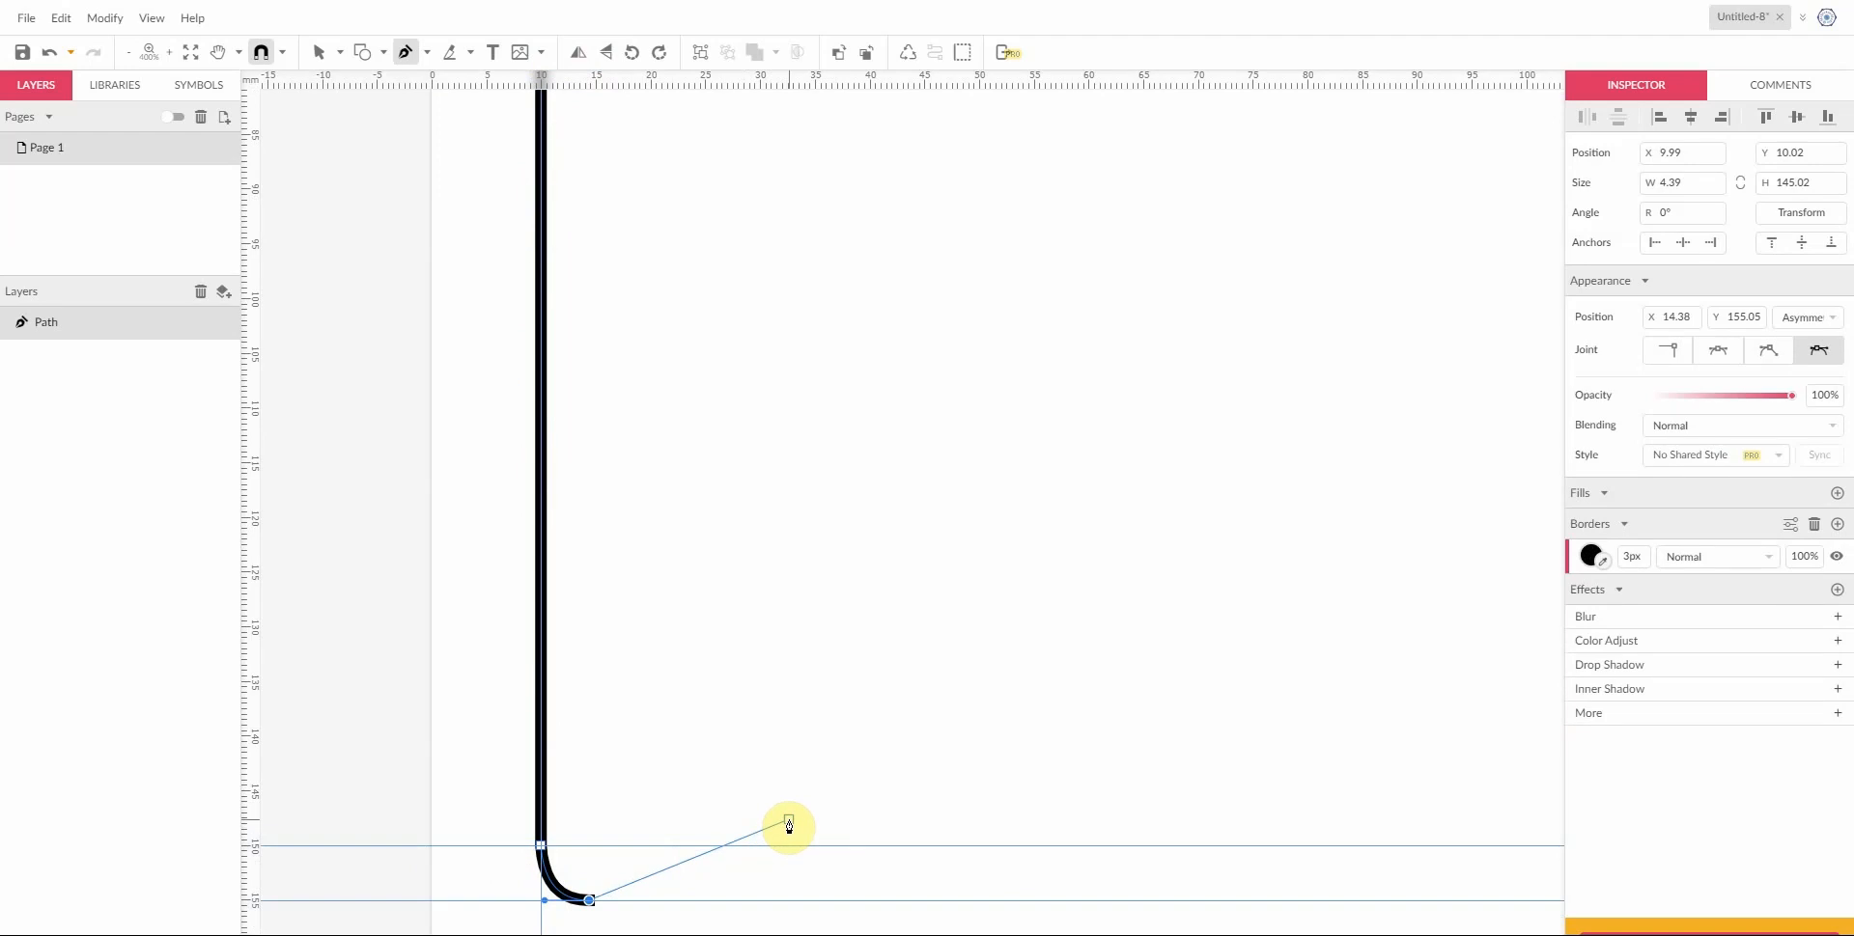
key(space)
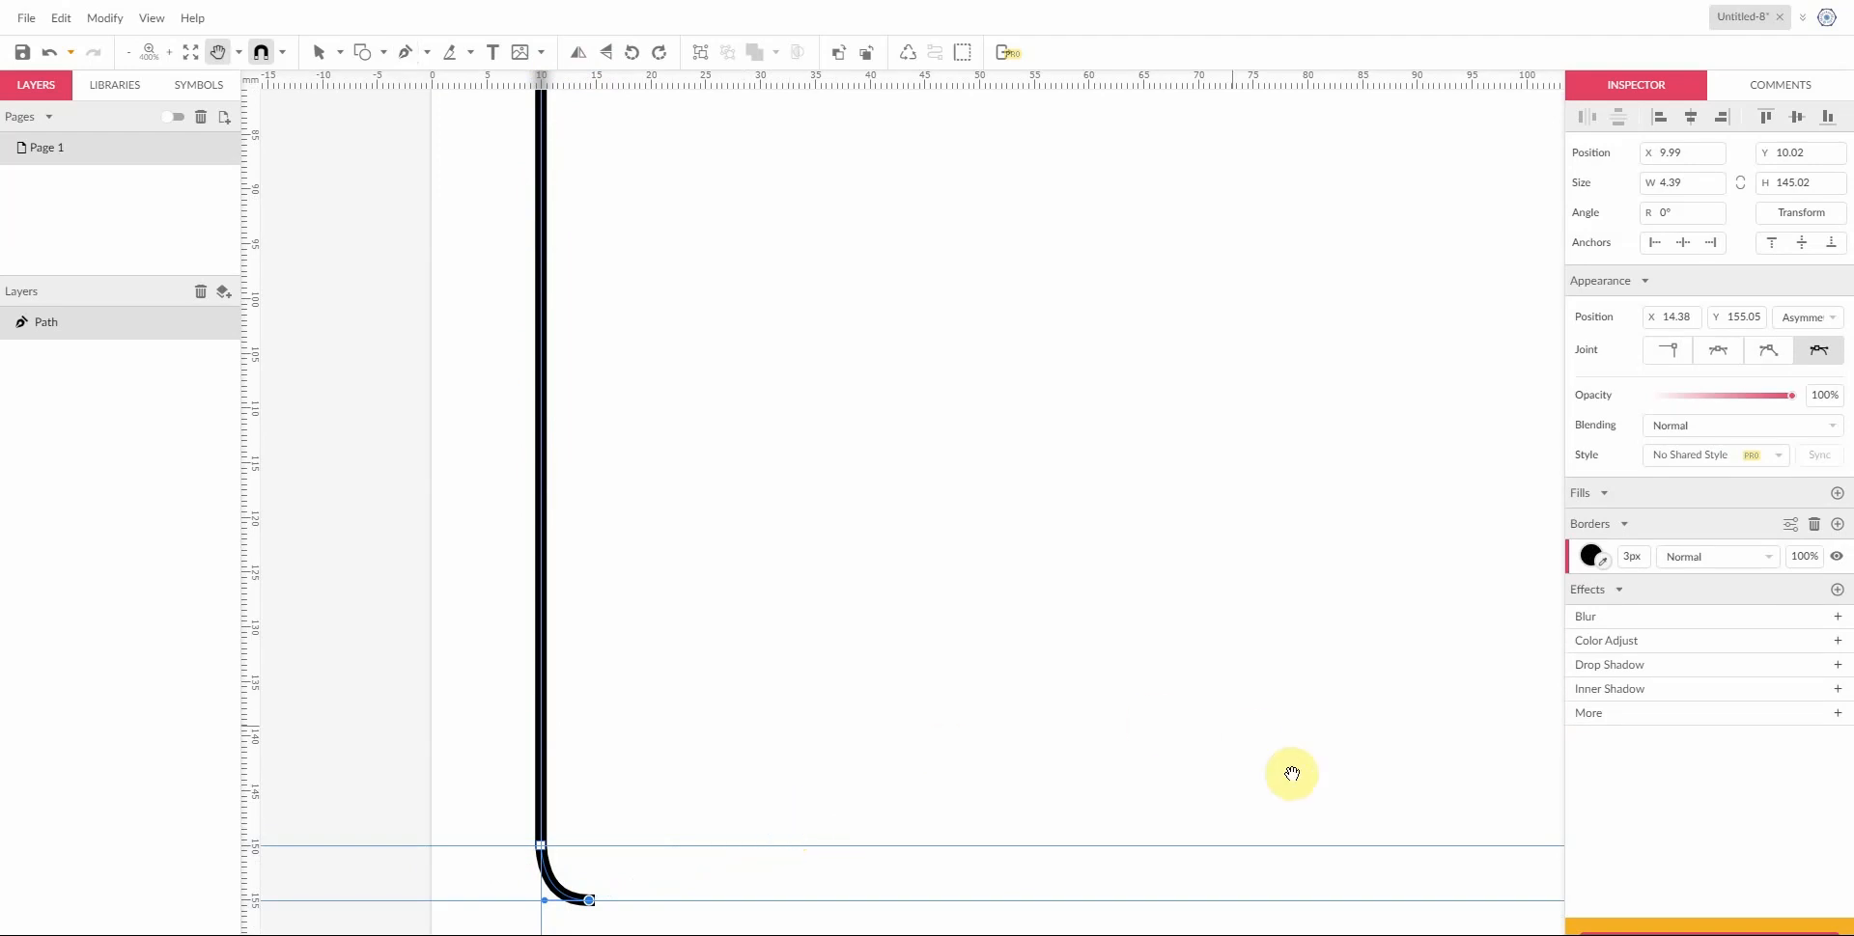
drag(1321, 791, 812, 614)
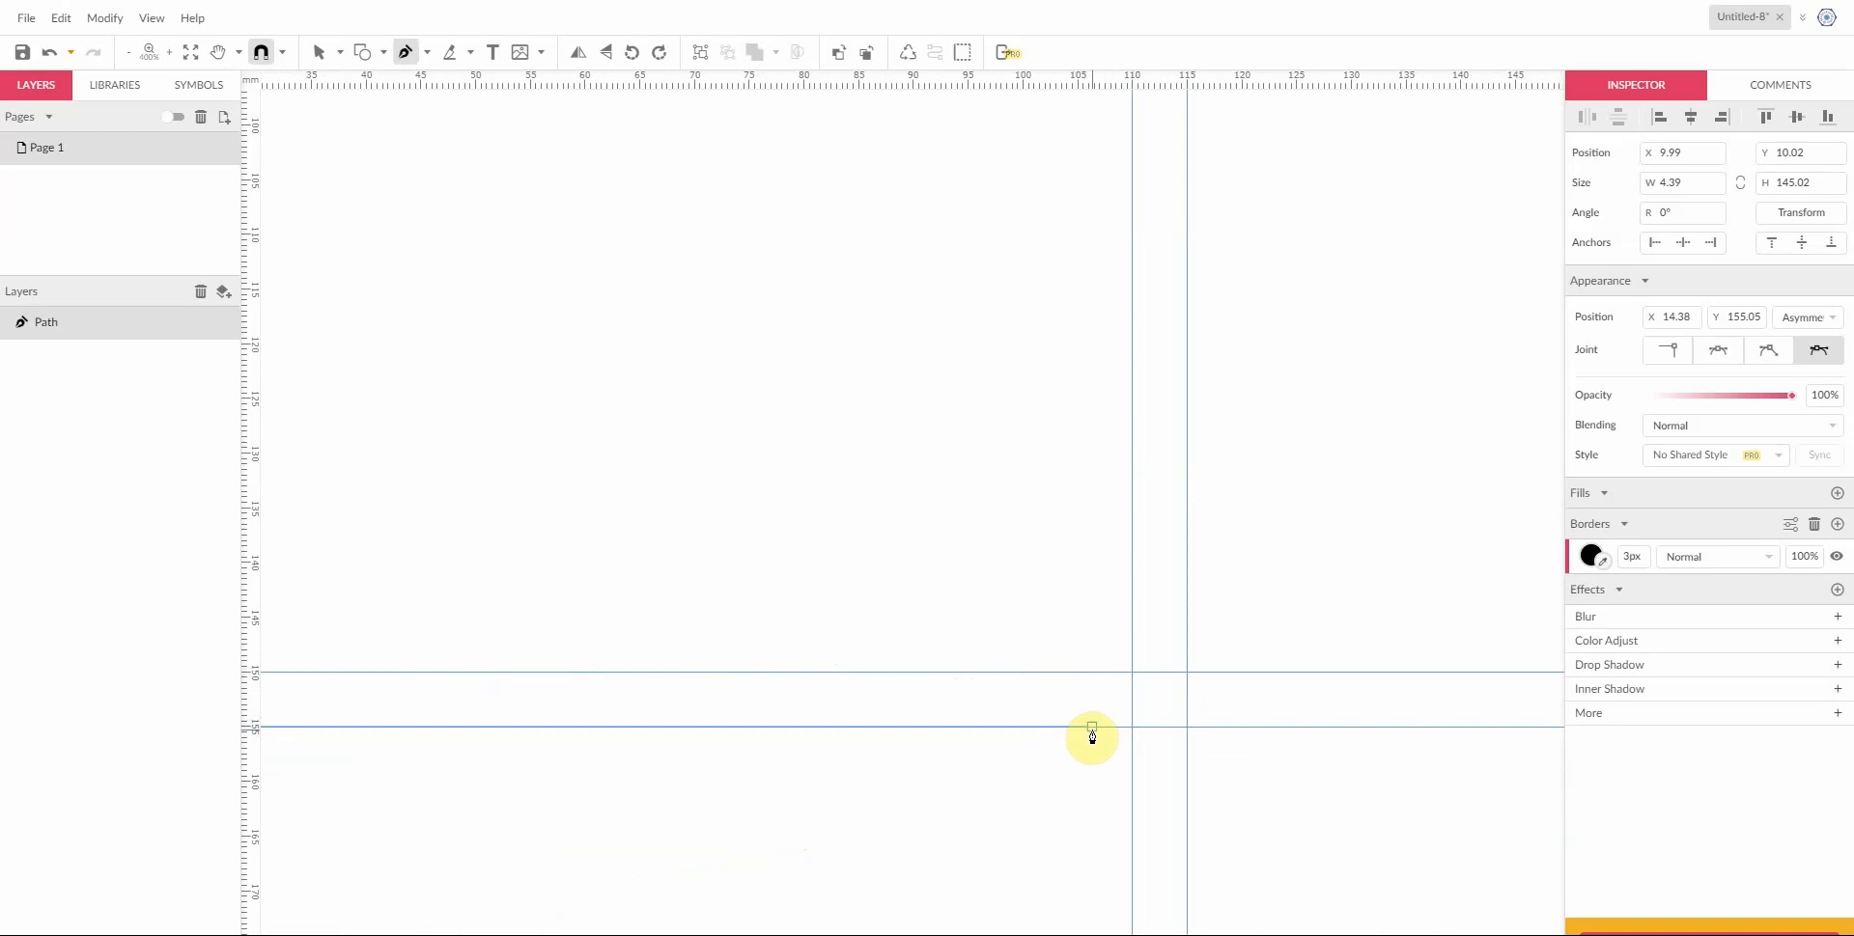
click(1075, 729)
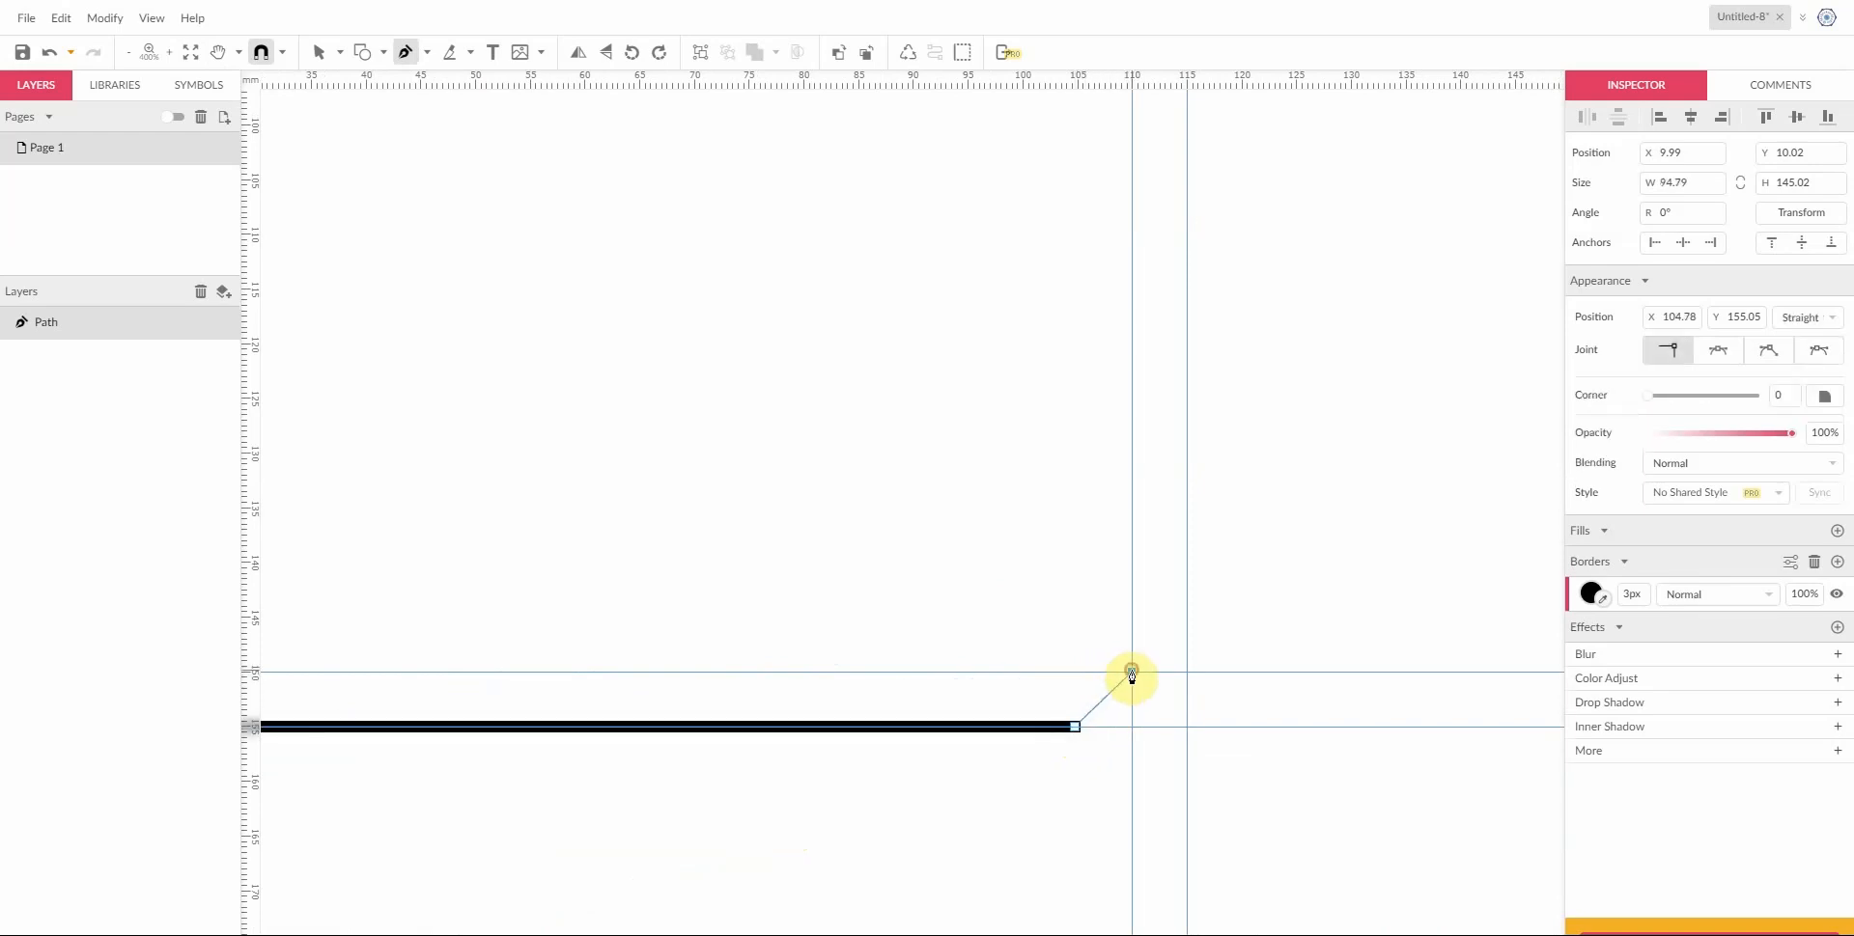
Step: Curve the path up to the crossing of the 110 mm and 150 mm guides, and out to the 115 mm guide at about Y 145 mm
mouse_move(1131, 673)
mouse_down()
mouse_move(1134, 619)
mouse_move(1047, 566)
mouse_move(1117, 559)
mouse_move(1092, 621)
mouse_move(1158, 663)
mouse_up()
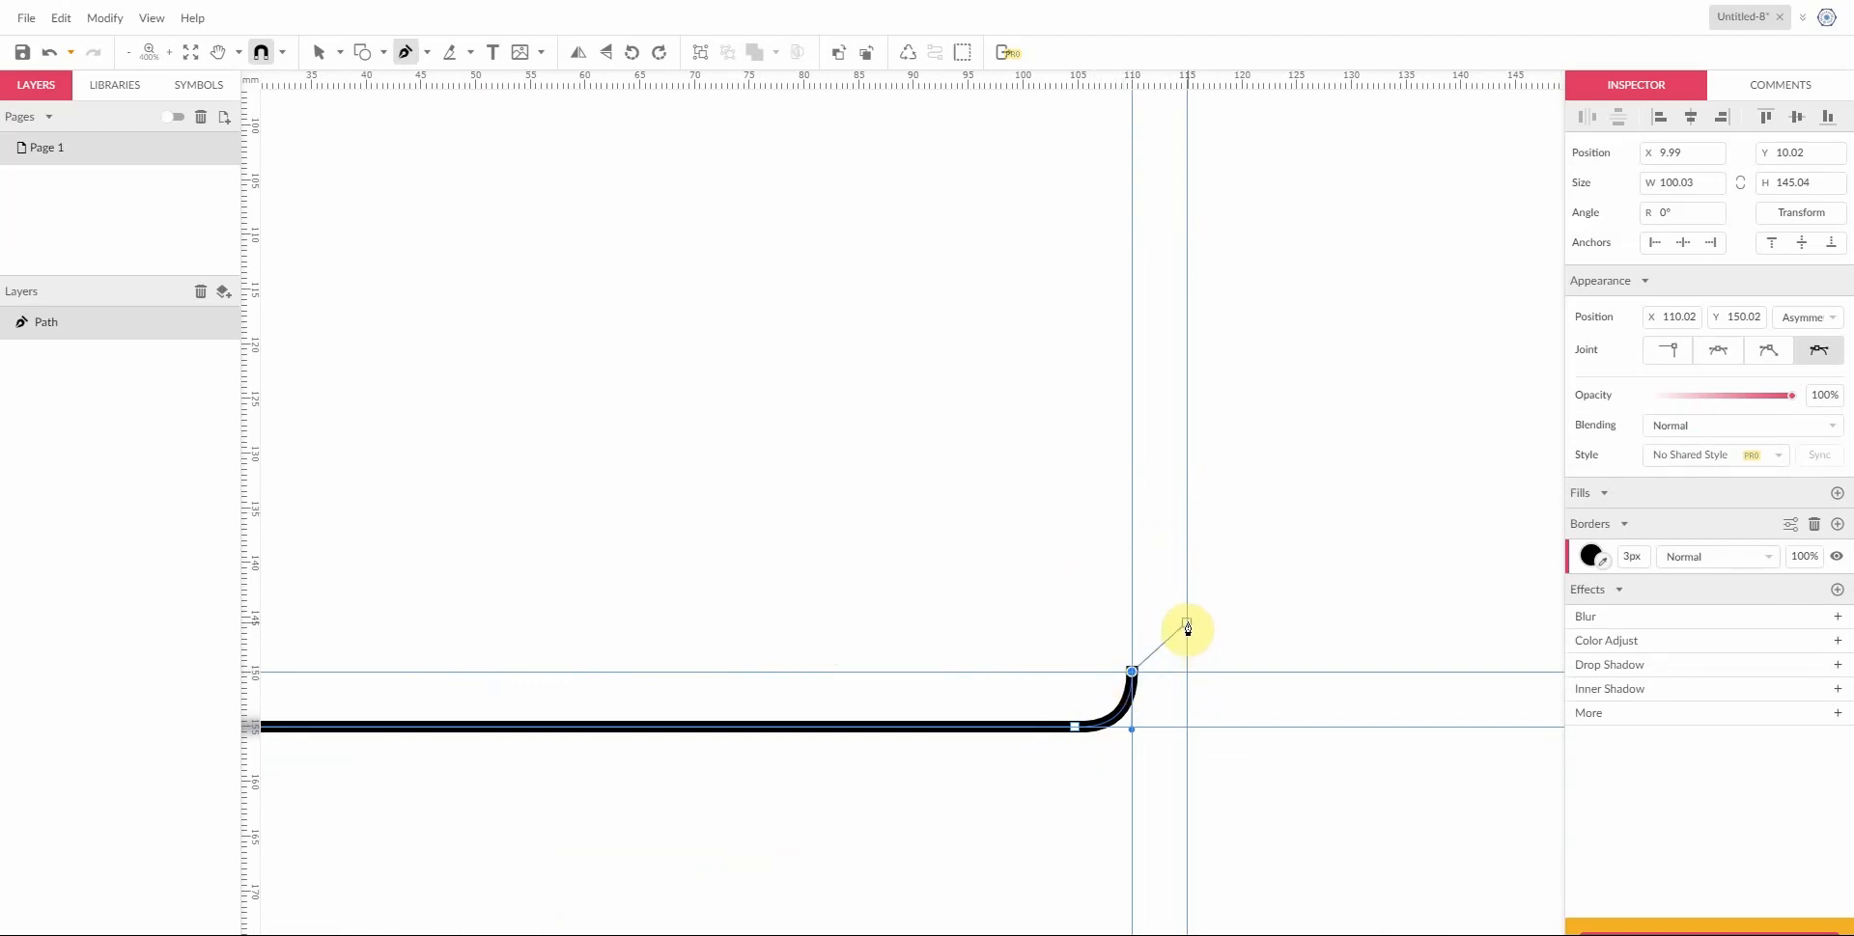
drag(1191, 636, 1188, 579)
key(ctrl+0)
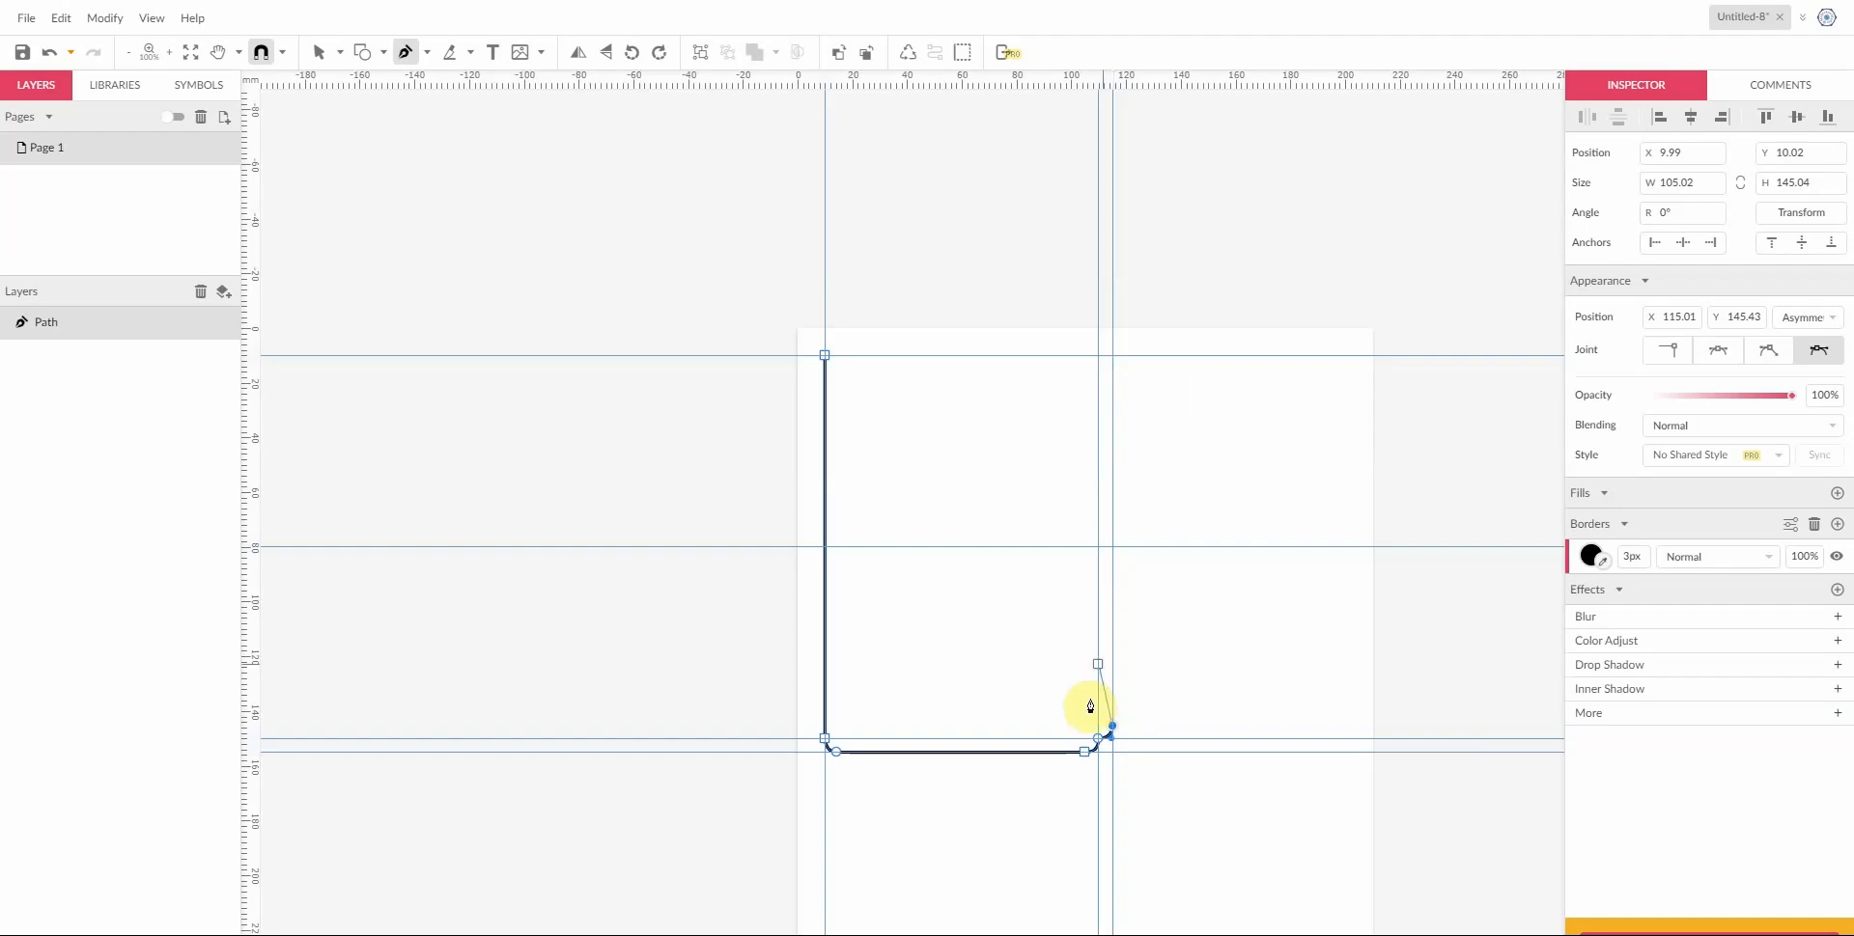
Step: Extend the path straight up the 115 mm guide to about Y 85 mm, and curve it onto the crossing of the 110 mm and 80 mm guides
click(1112, 726)
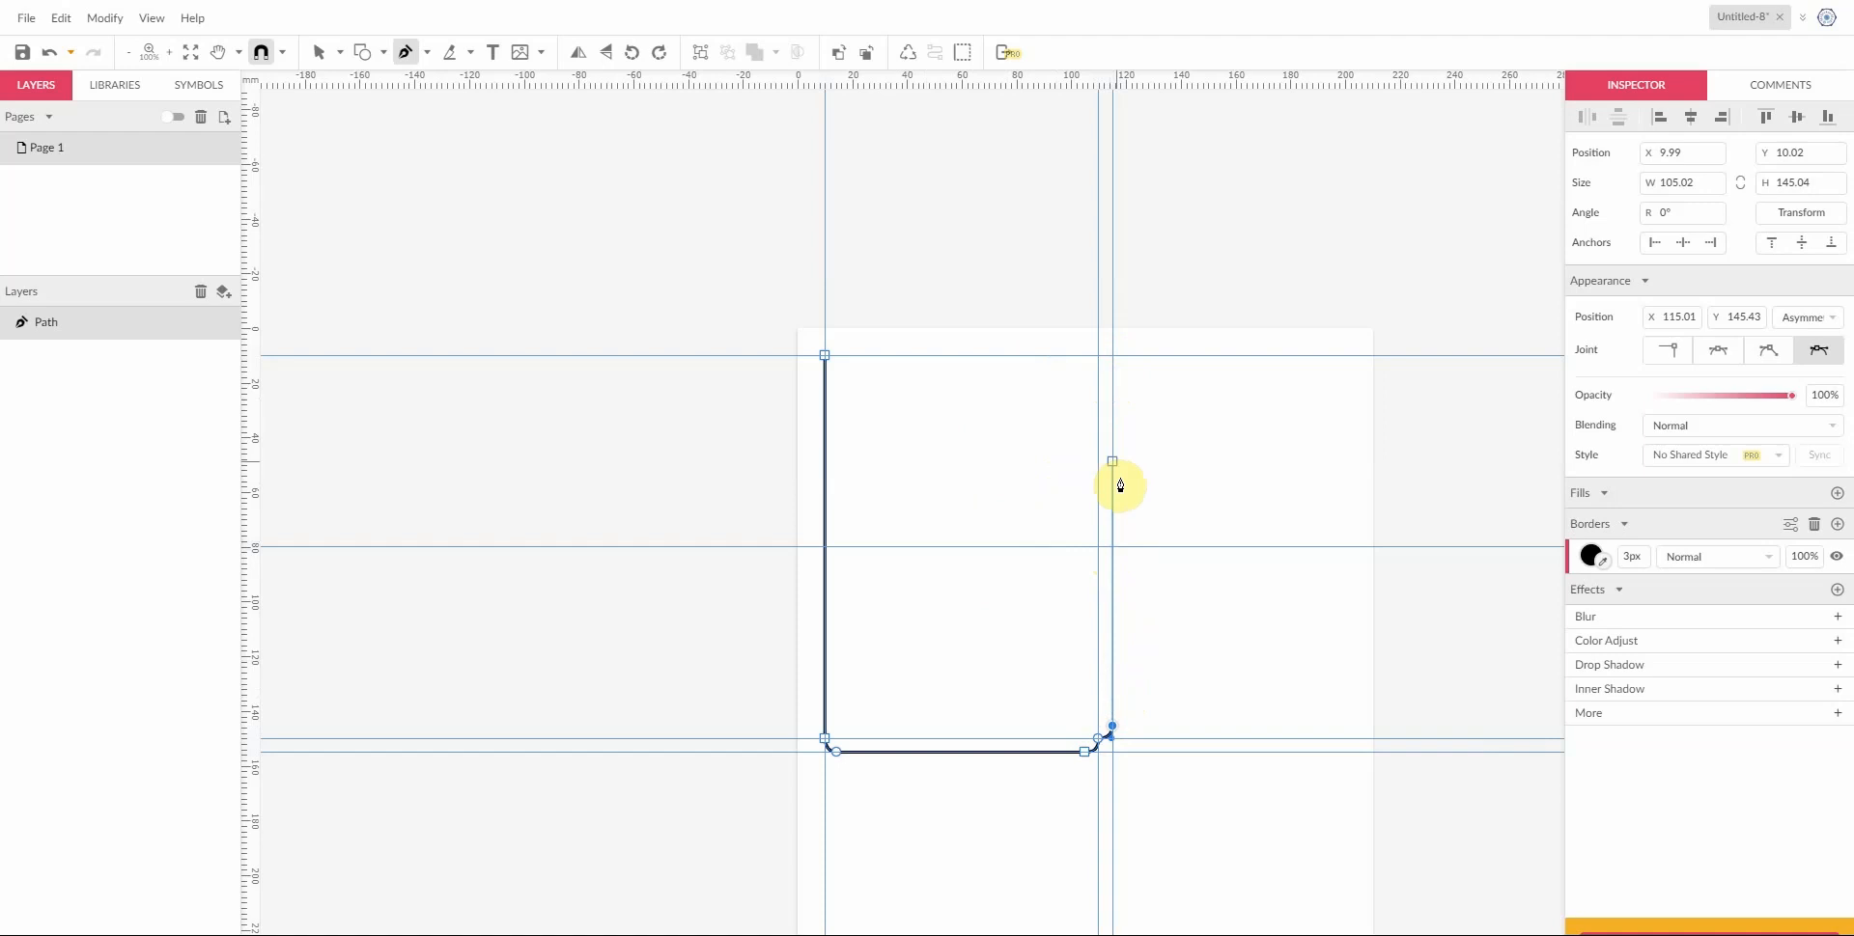
scroll(1115, 579, up, 5)
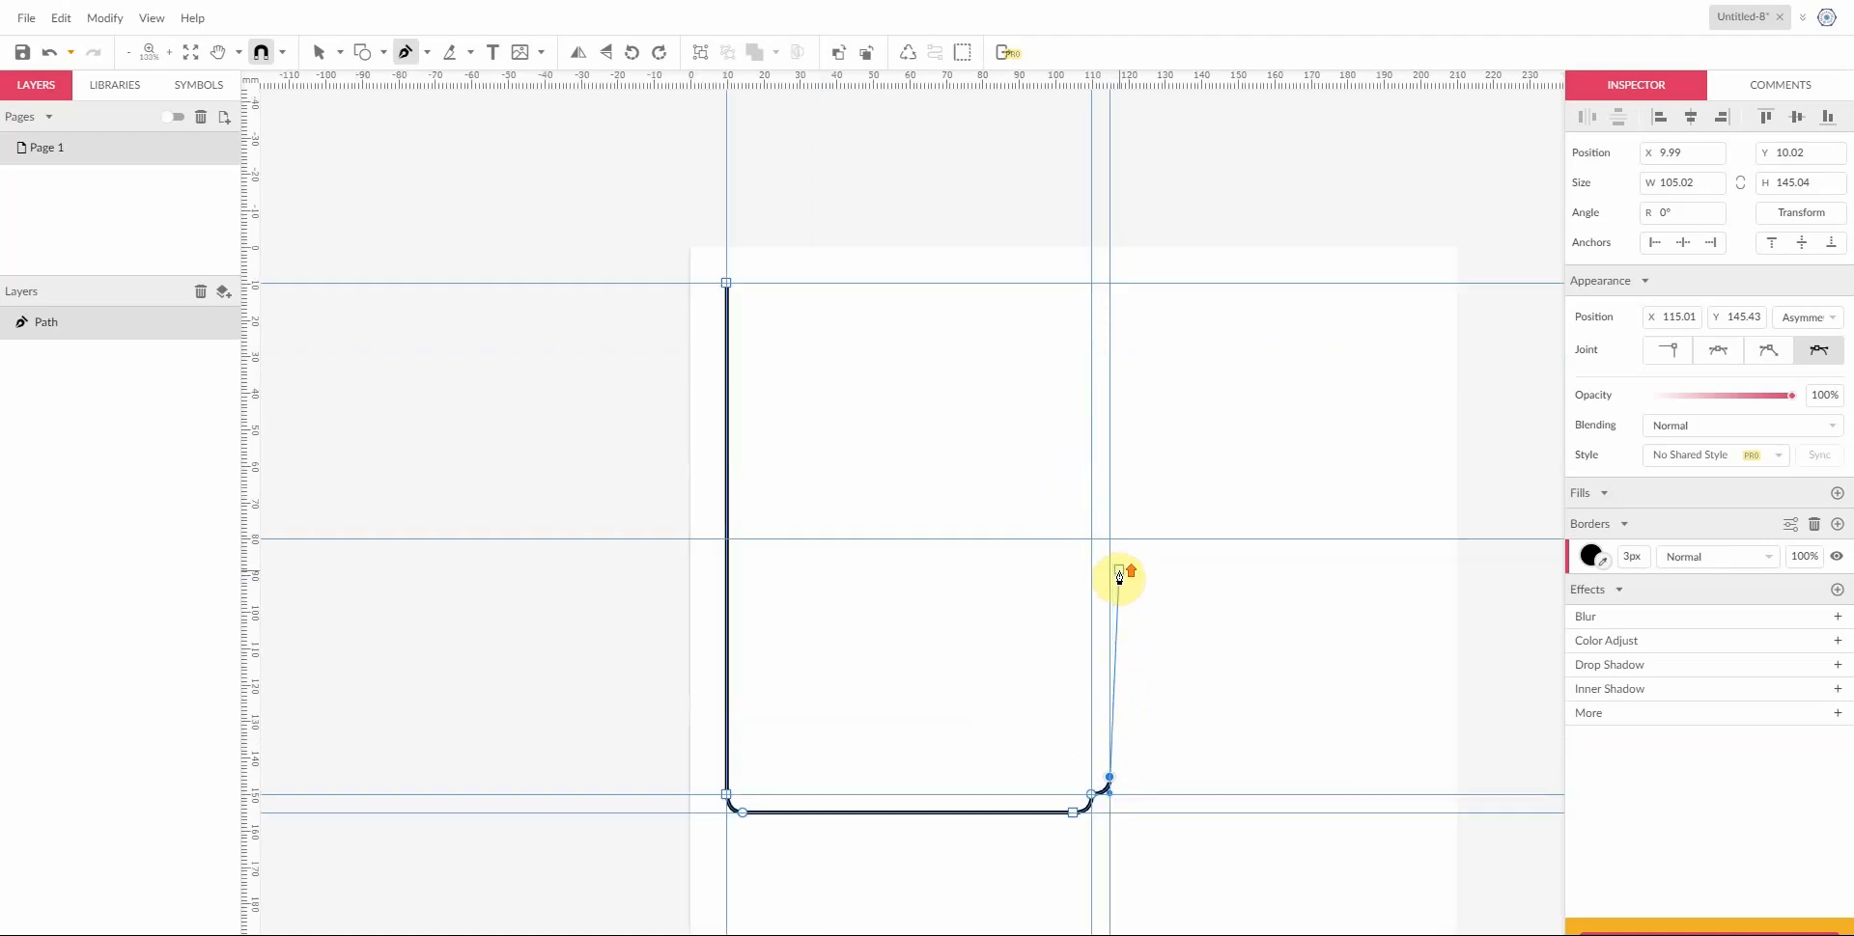
click(1099, 546)
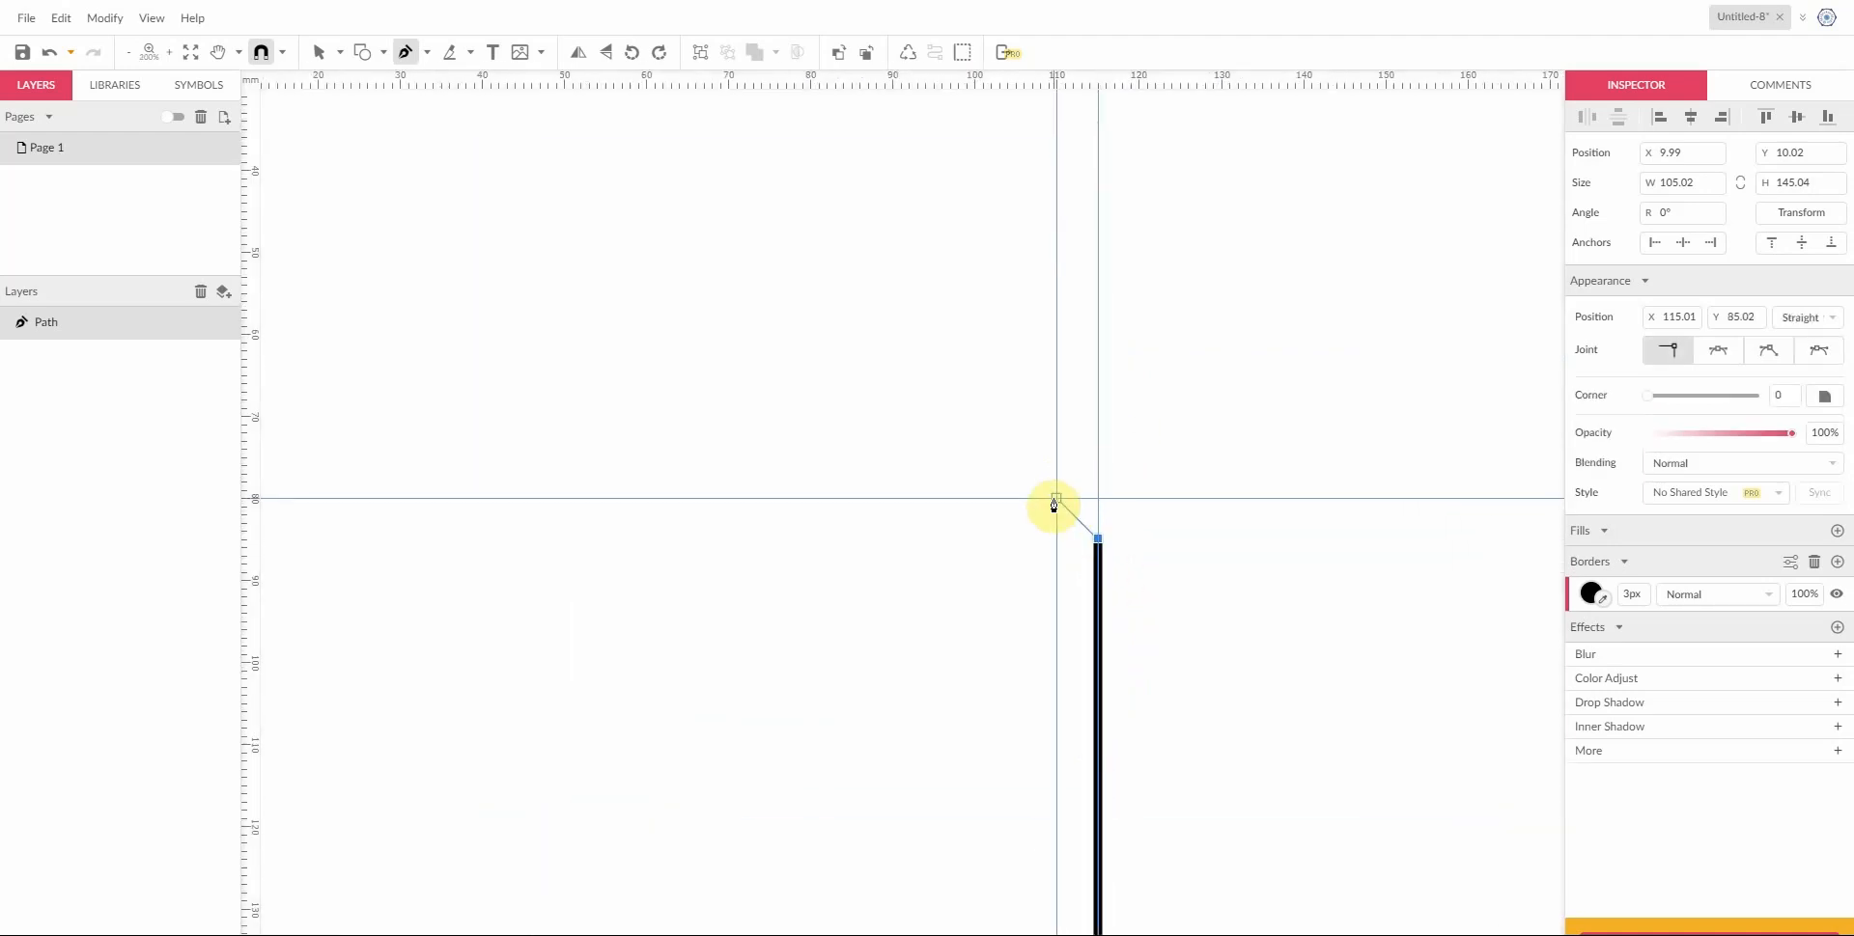
drag(1055, 505, 1004, 508)
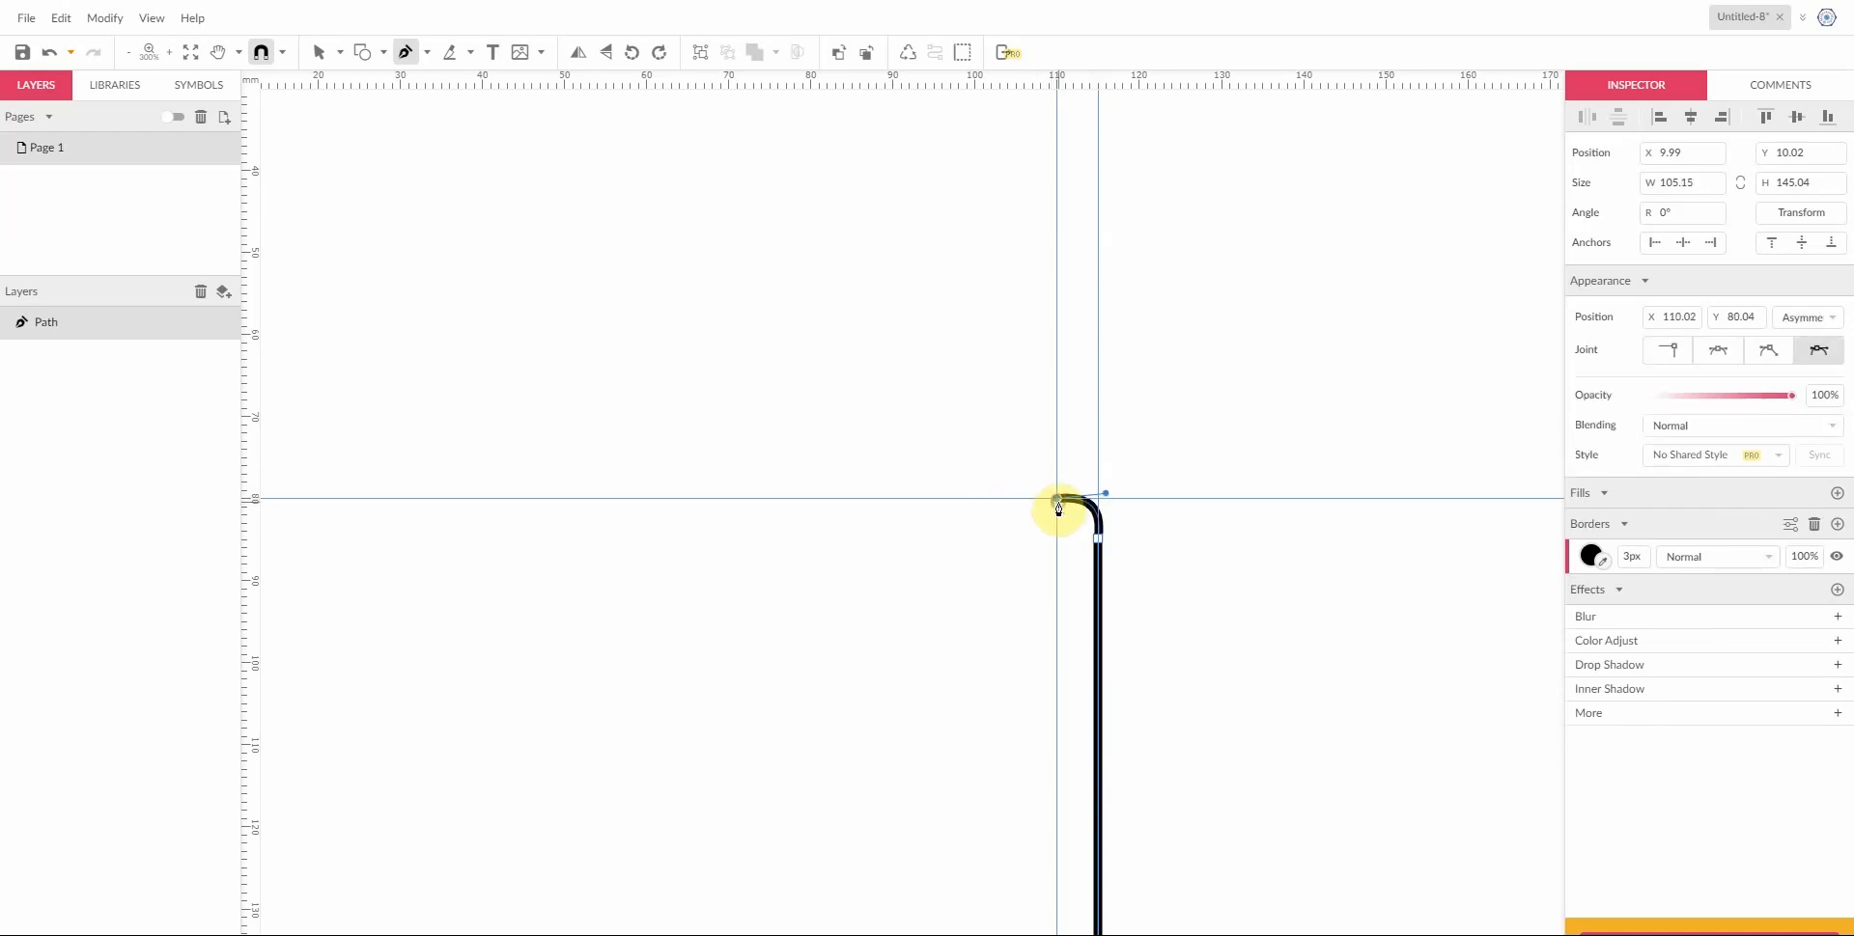
Step: Continue the path straight up the 110 mm guide to the 10 mm horizontal guide, and close it at its starting point
key(space)
drag(1081, 244, 1060, 637)
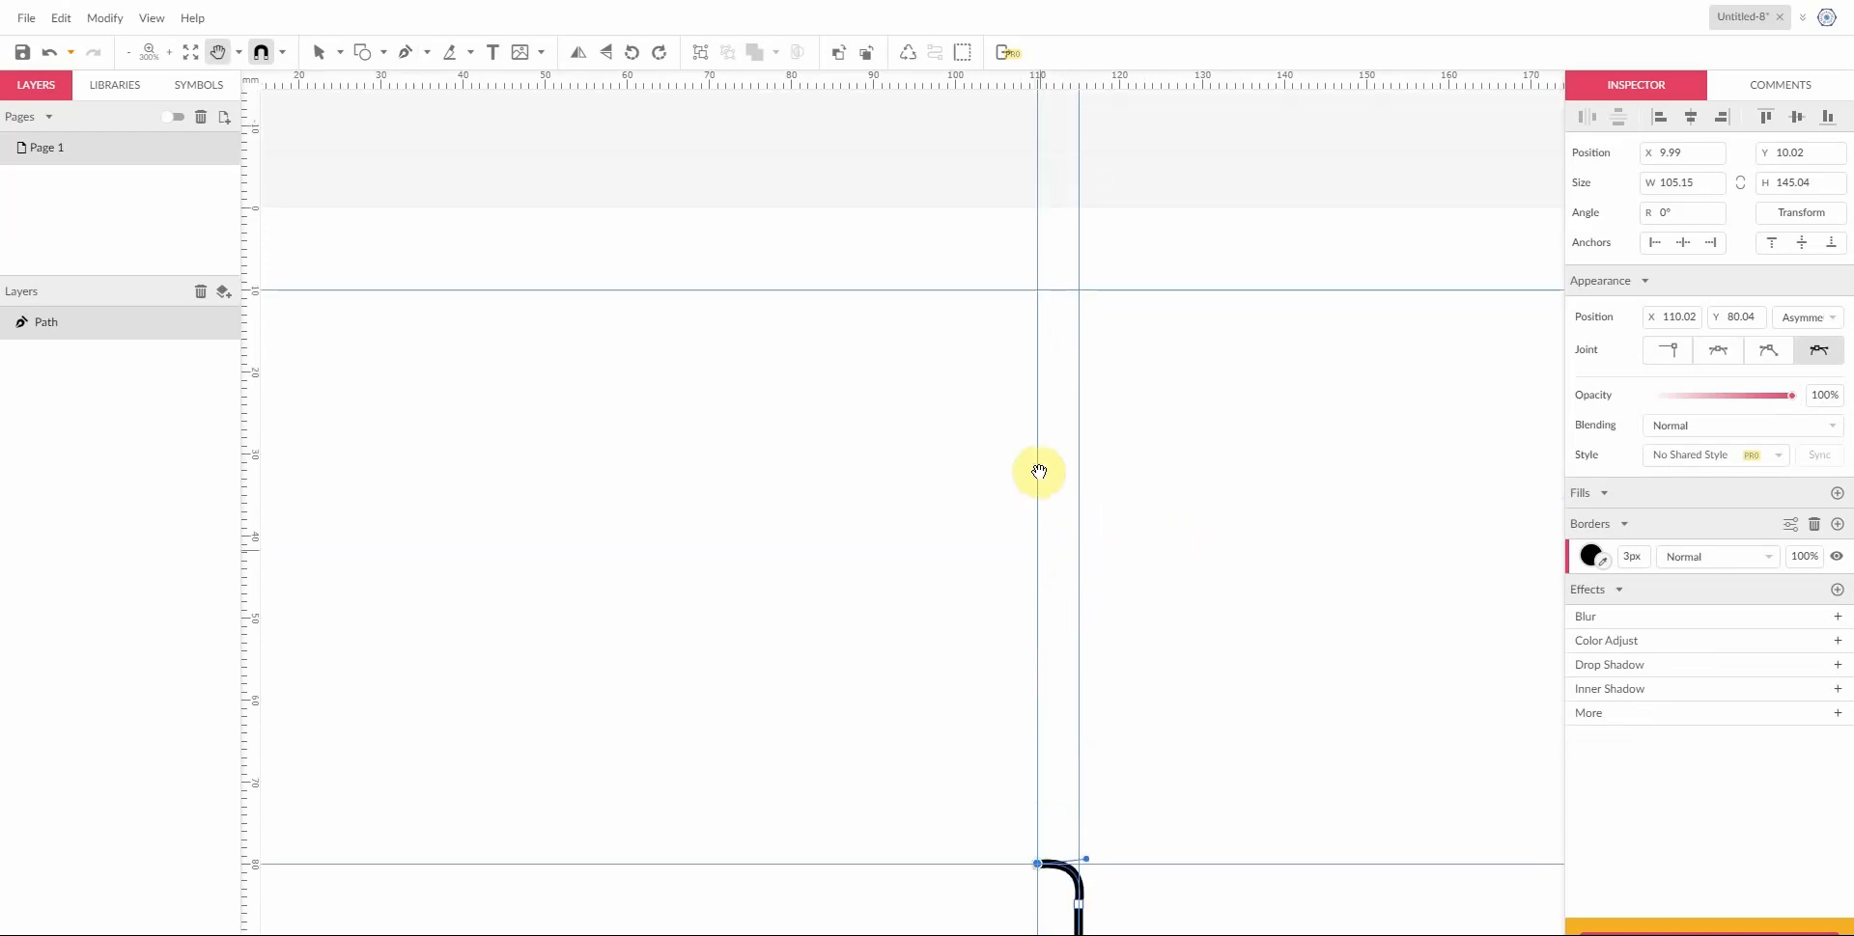
click(1036, 292)
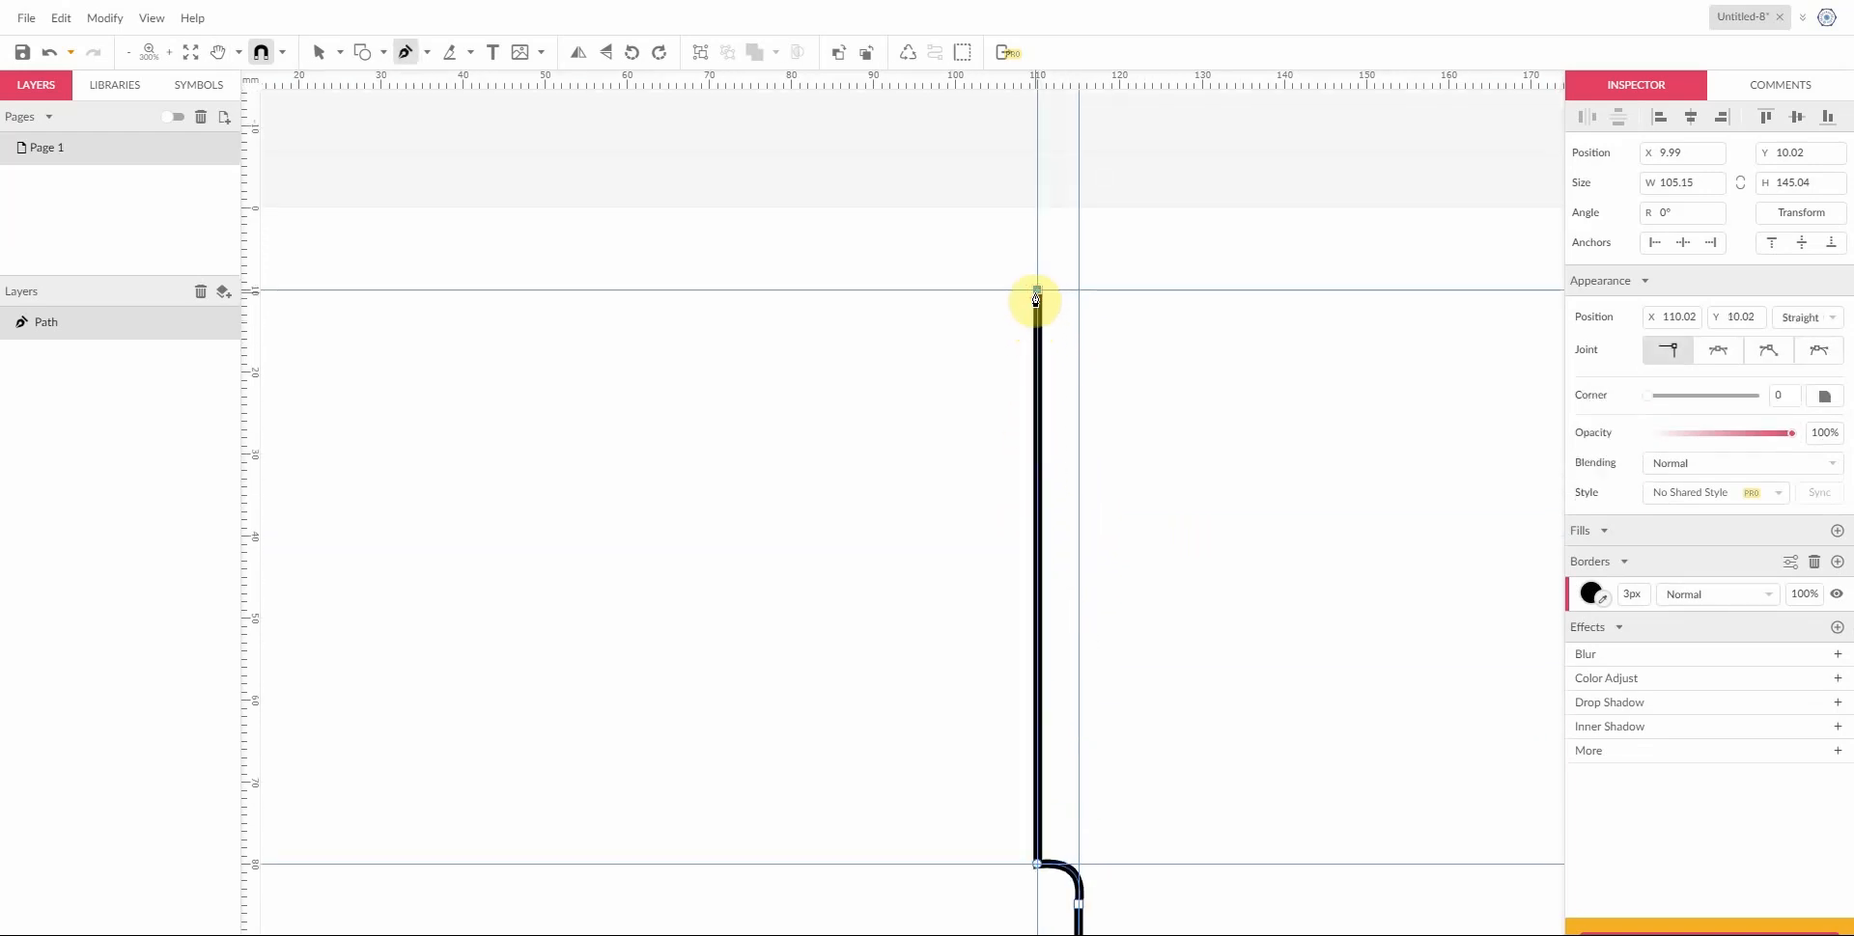
scroll(1212, 372, left, 10)
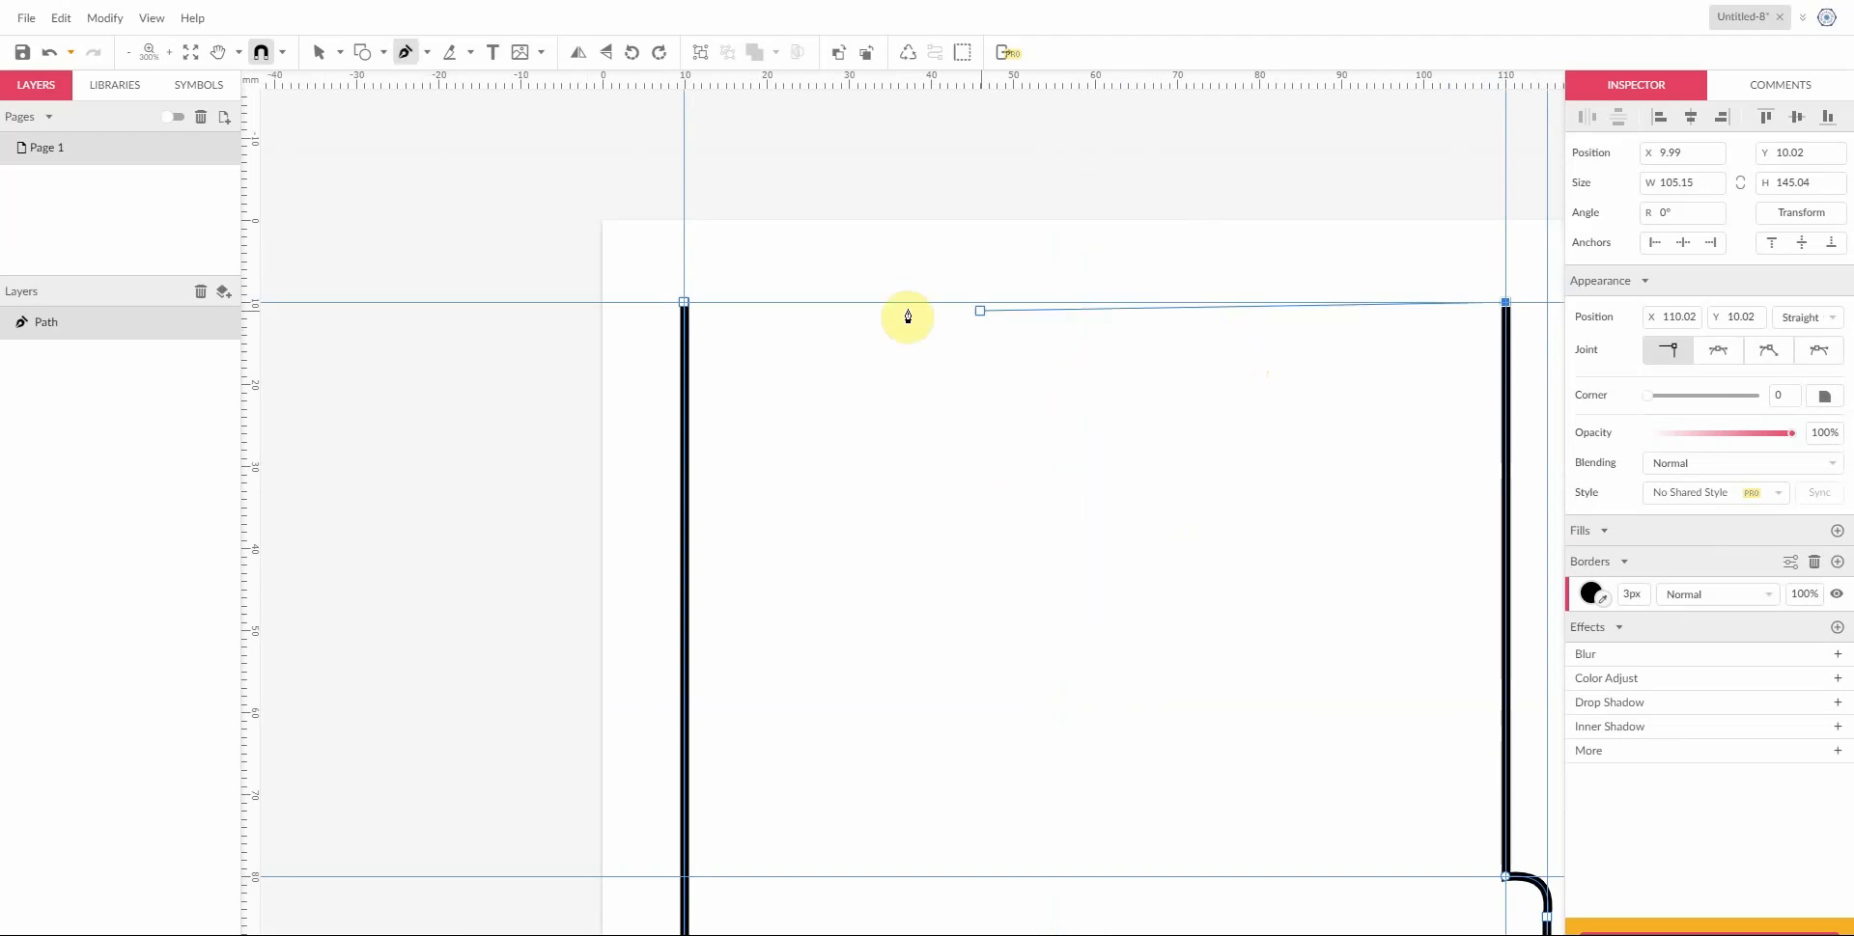
click(687, 305)
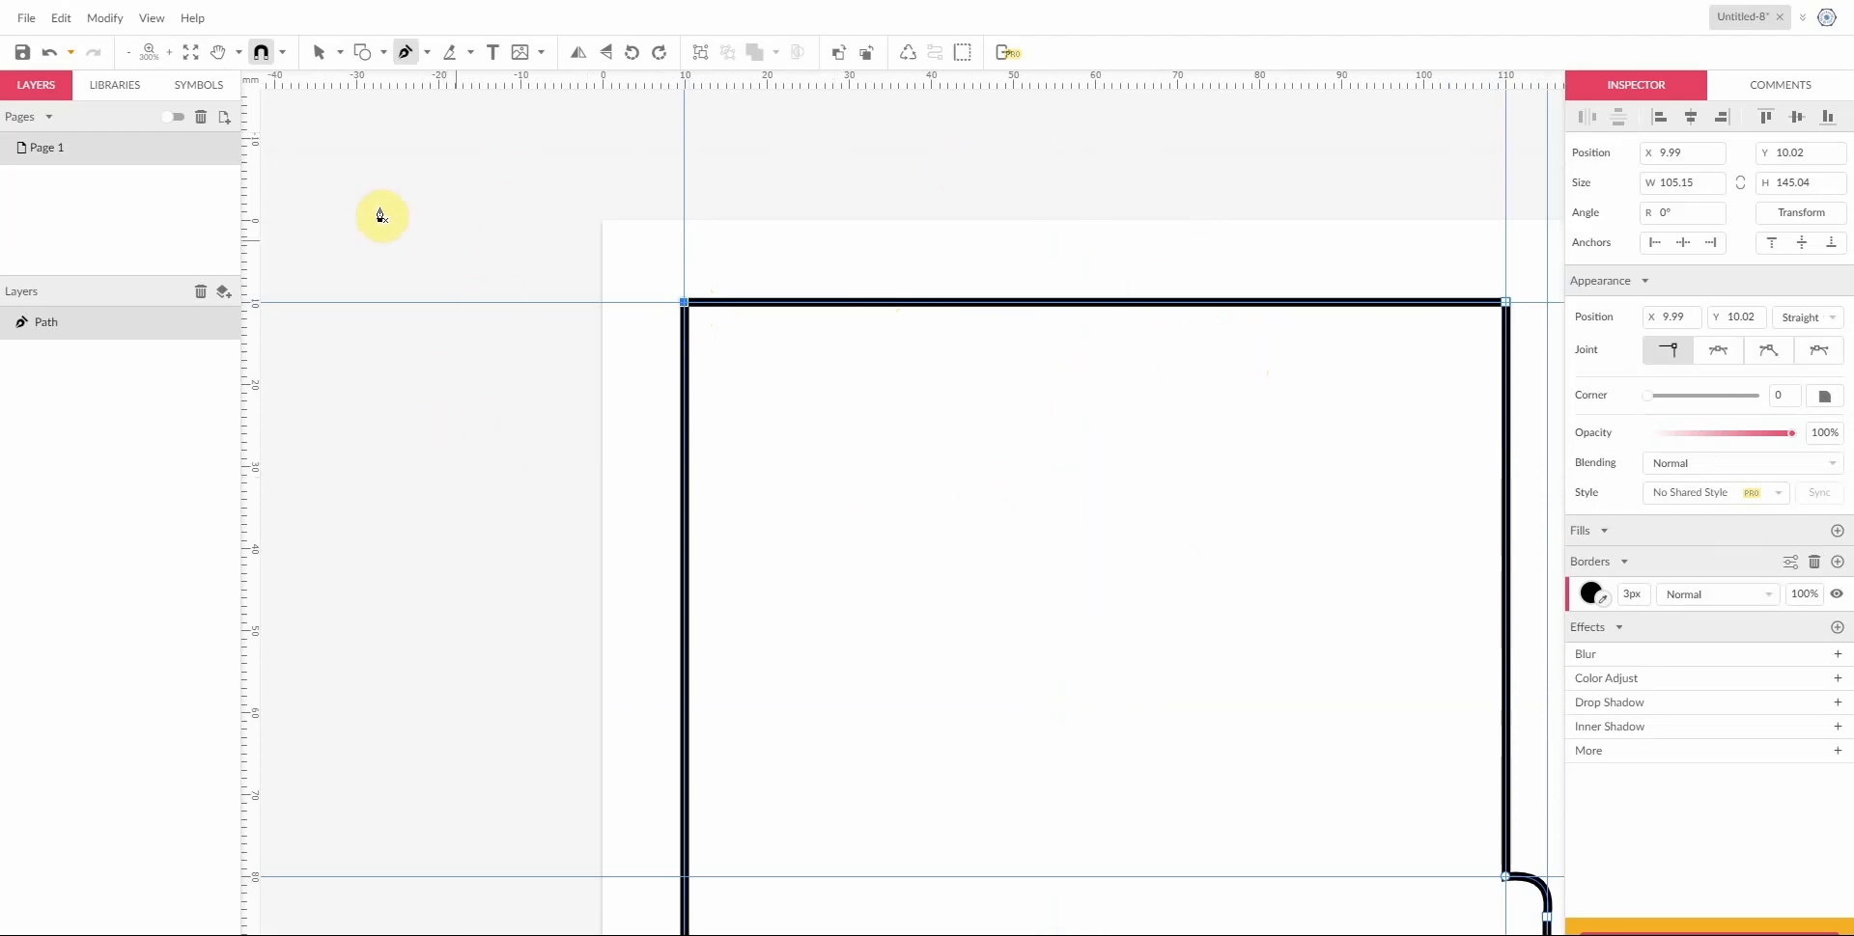
click(49, 52)
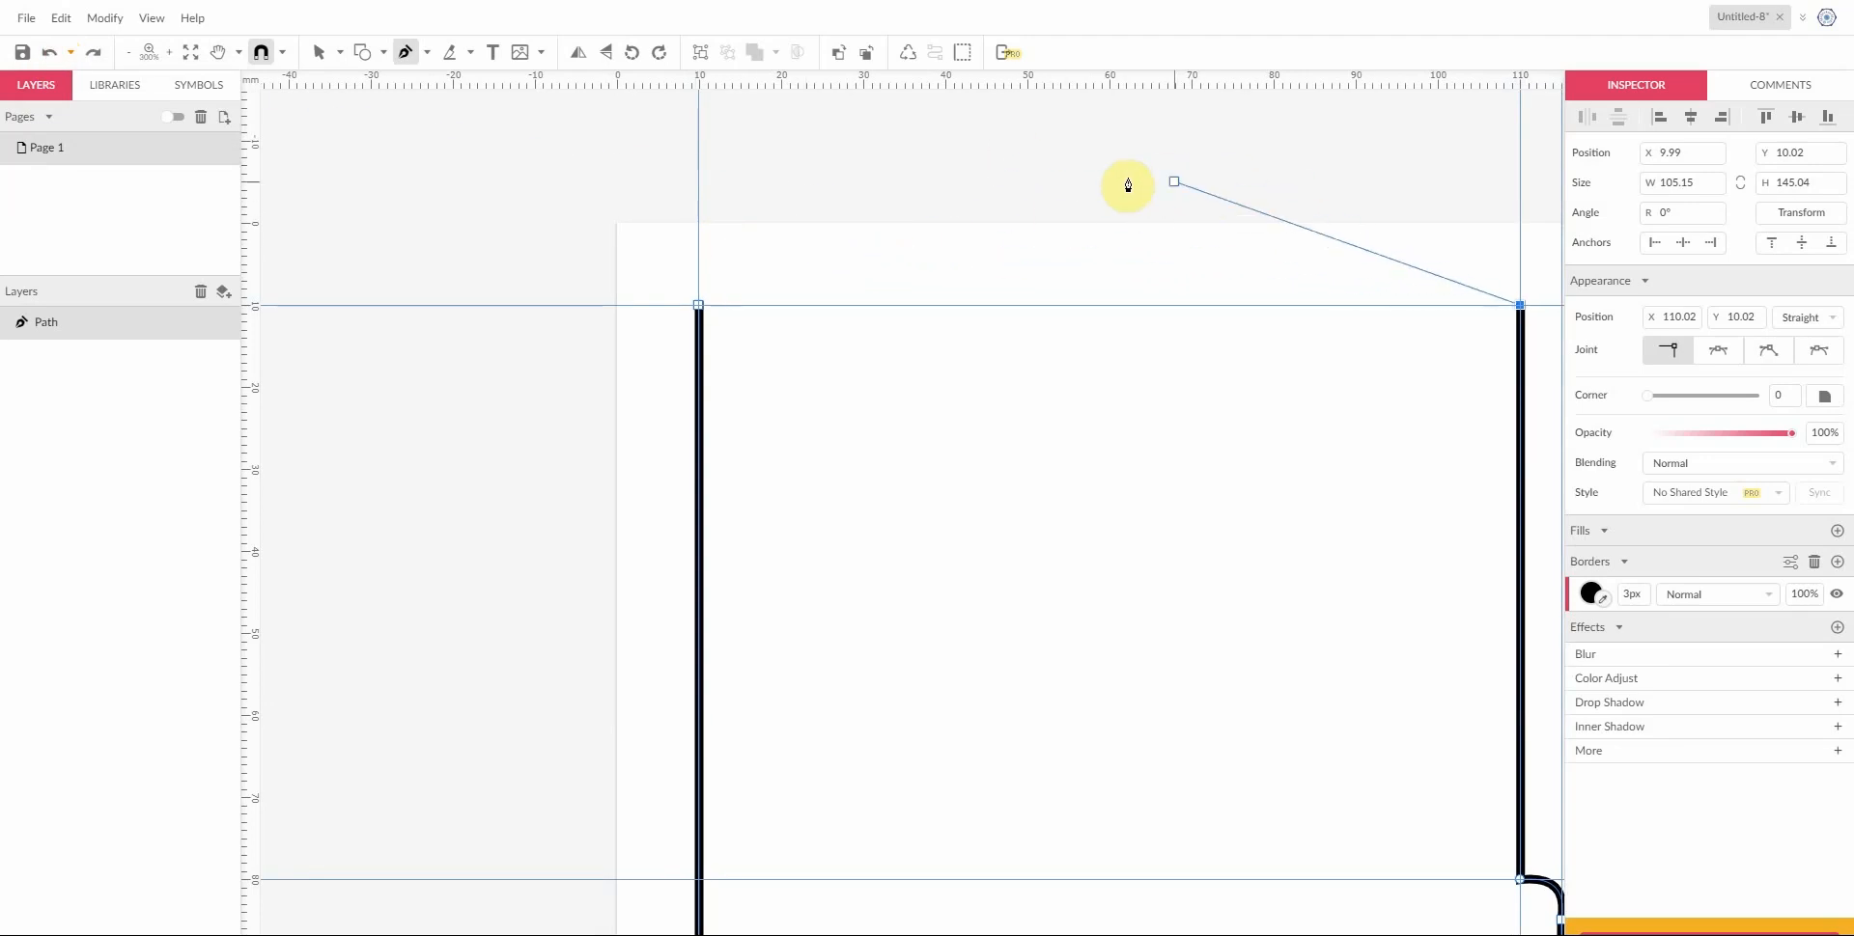
click(701, 309)
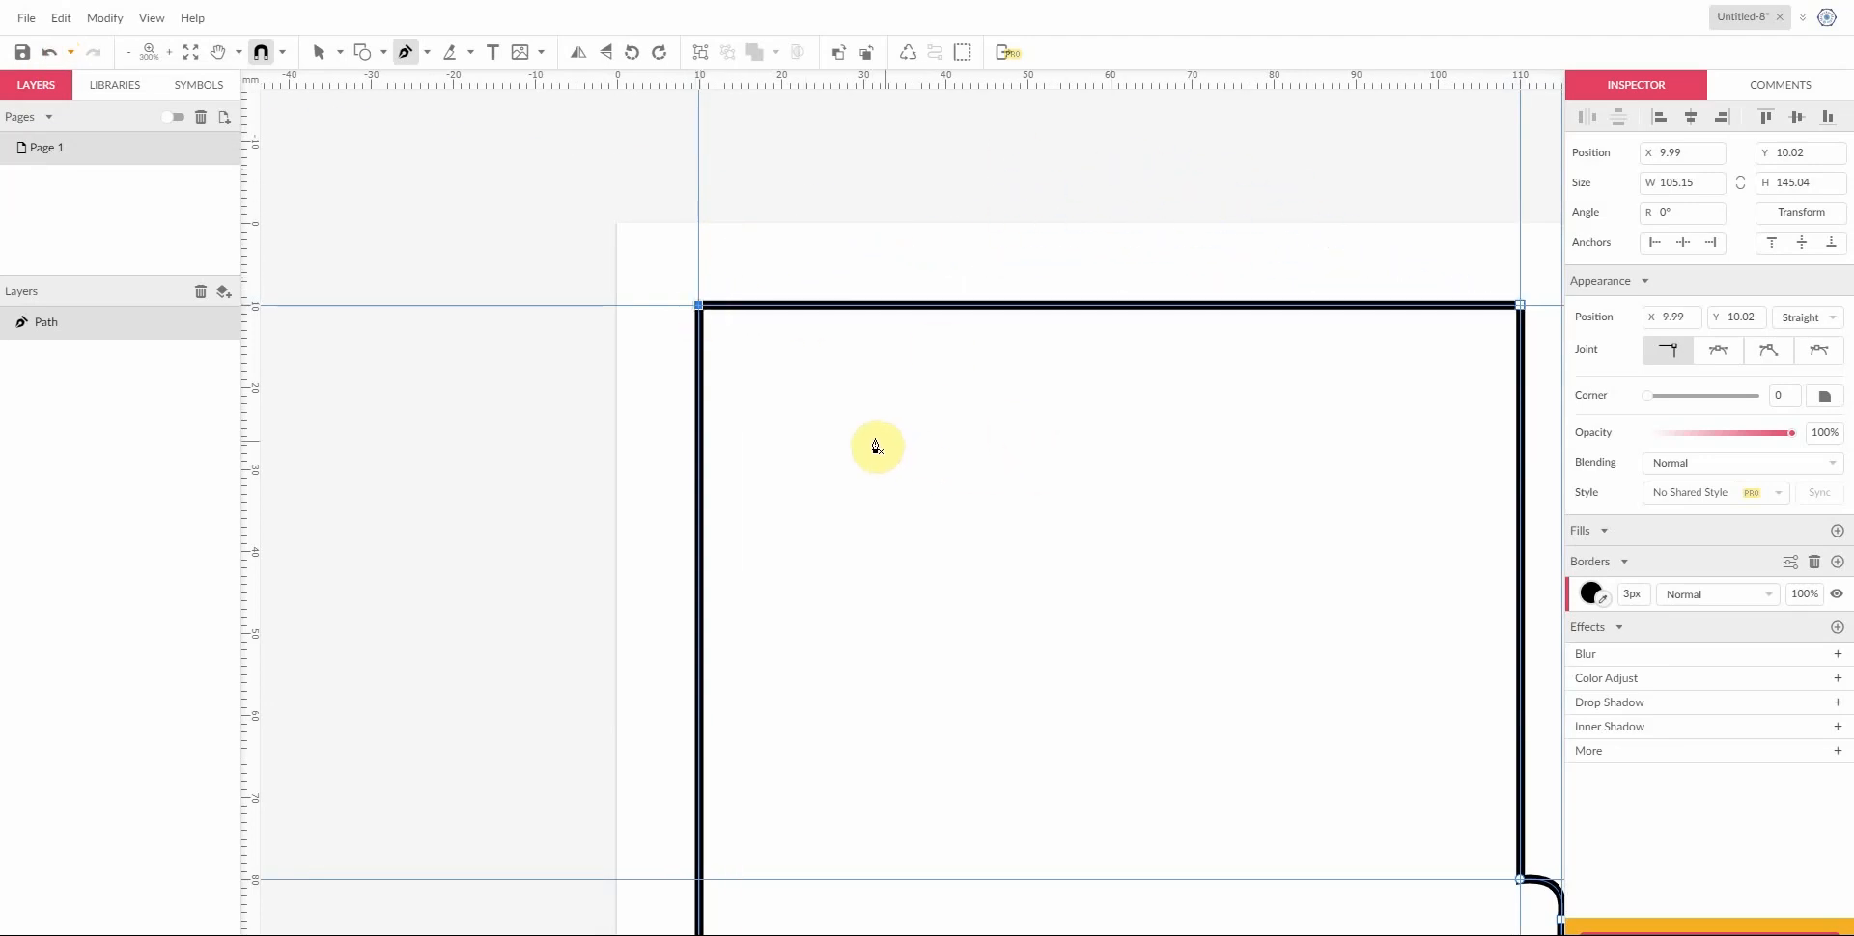
Step: Compare the closed outline with the airline ticket envelope reference image, and return to the drawing to examine its edges and corners
scroll(868, 443, down, 2)
scroll(864, 444, down, 1)
scroll(936, 485, down, 4)
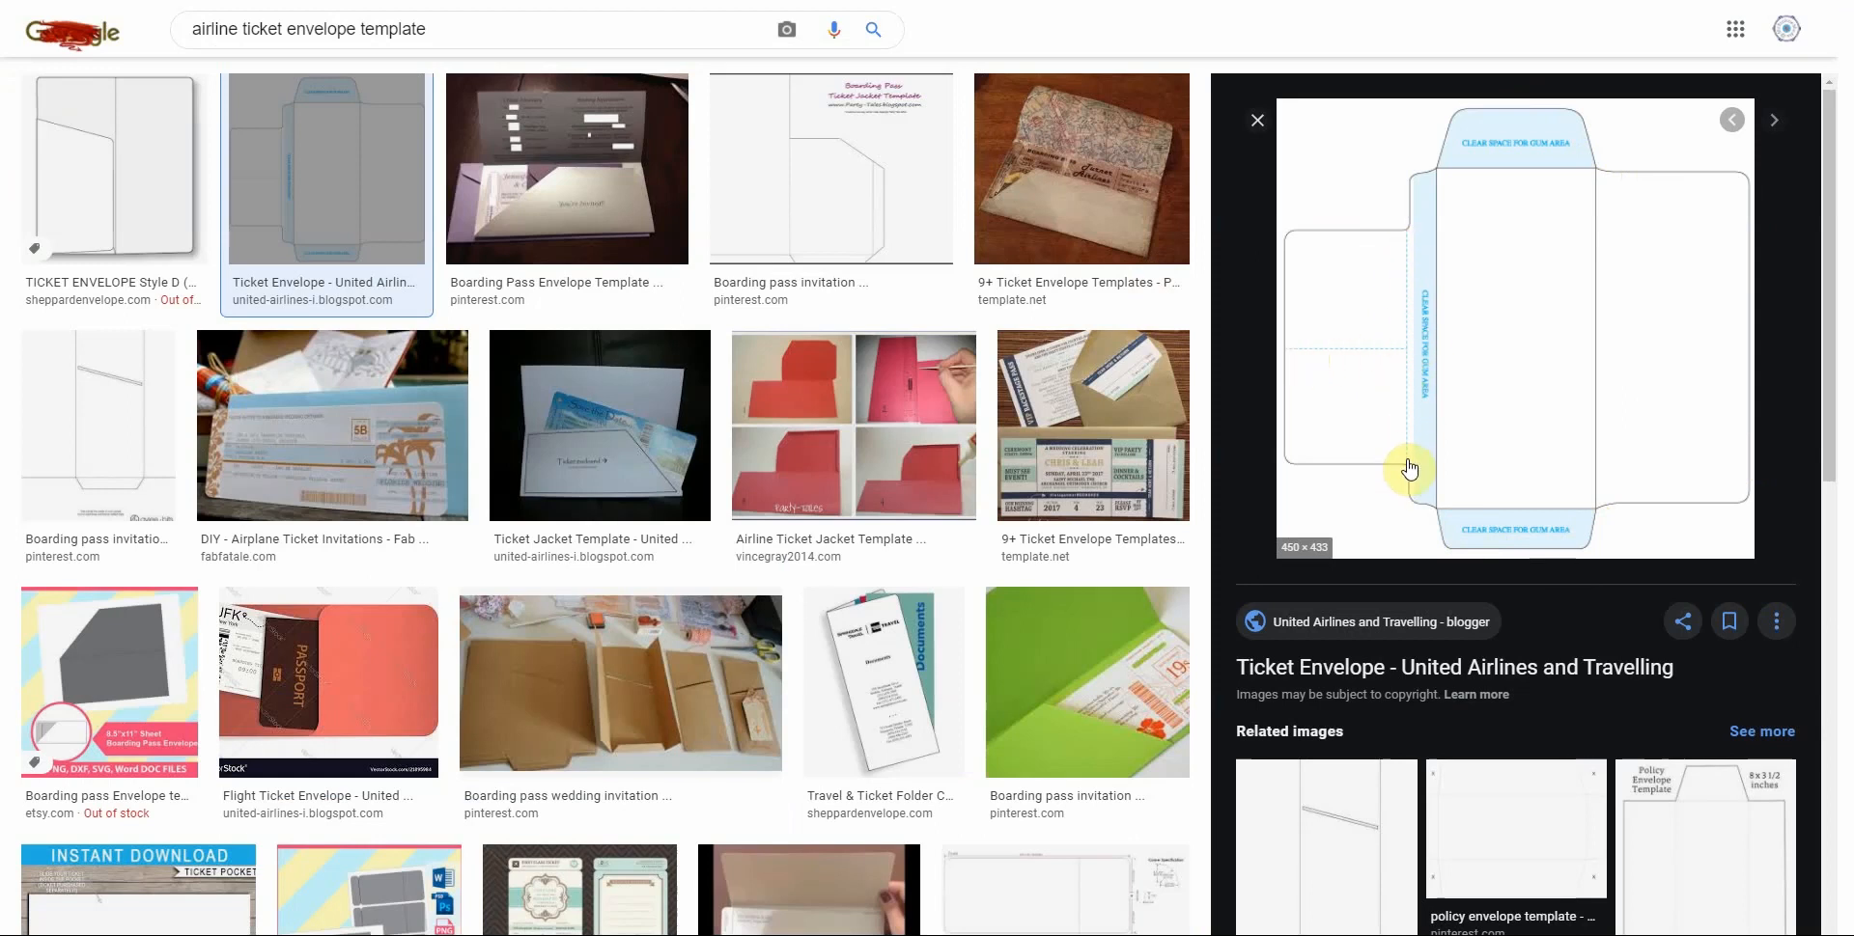
click(139, 2)
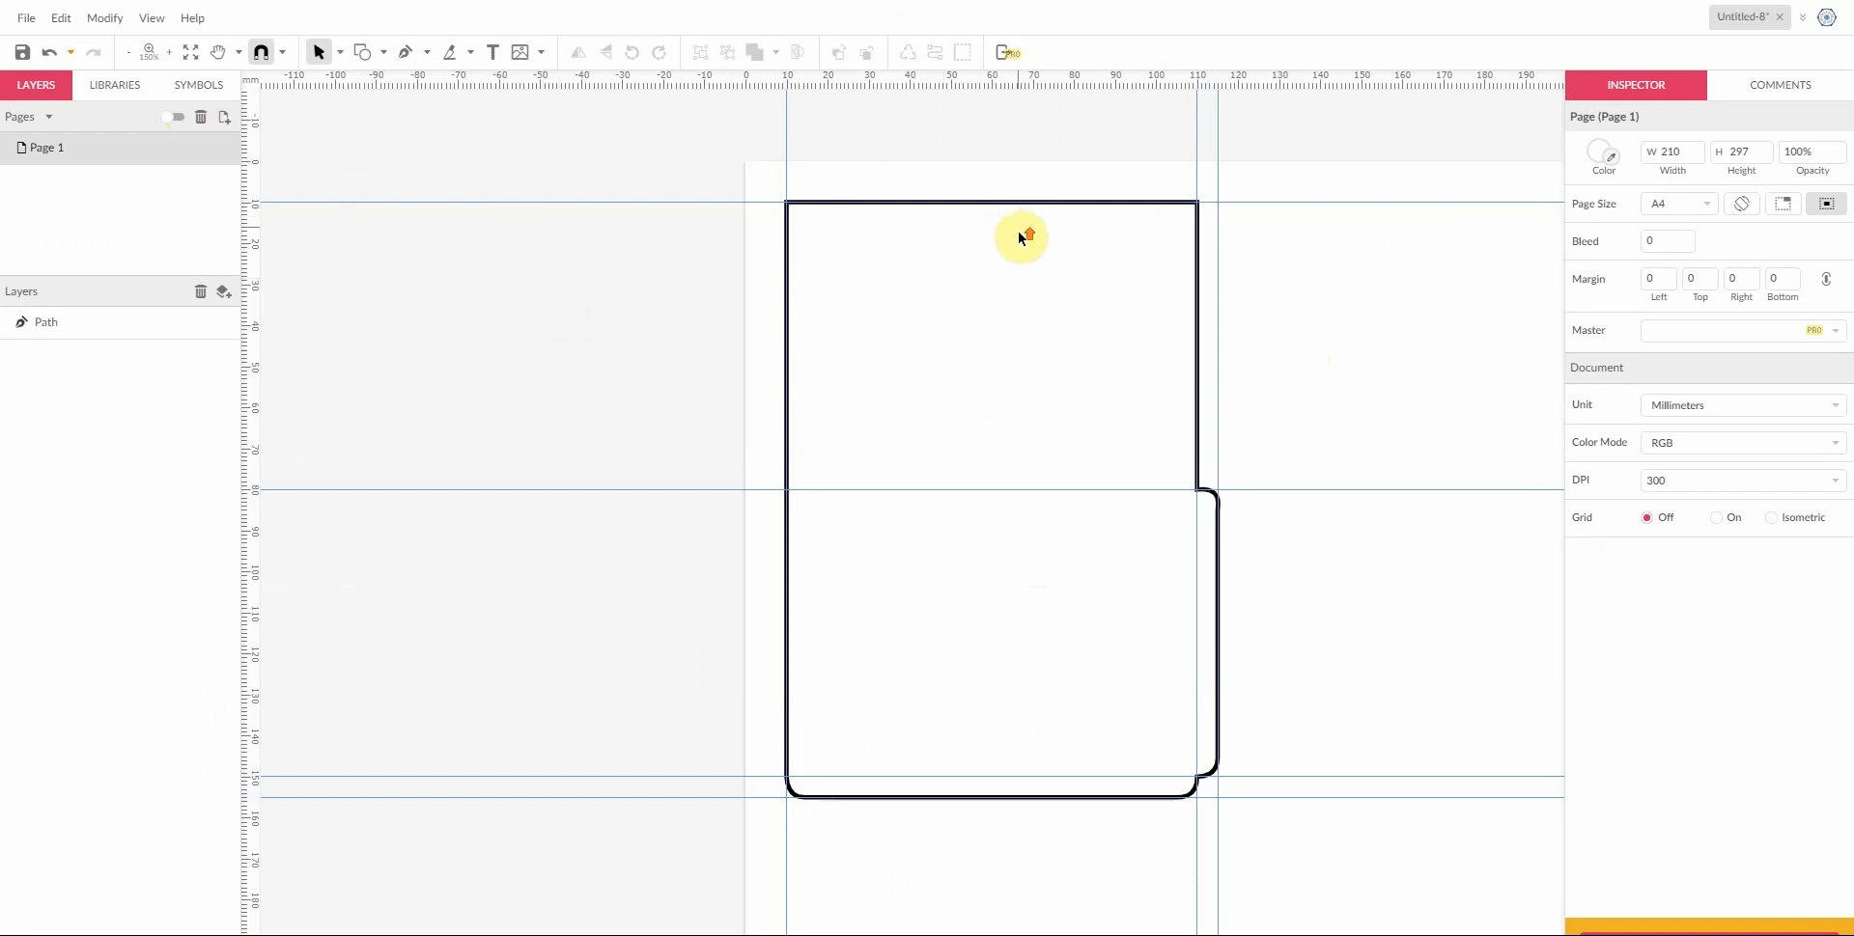
scroll(1017, 230, up, 2)
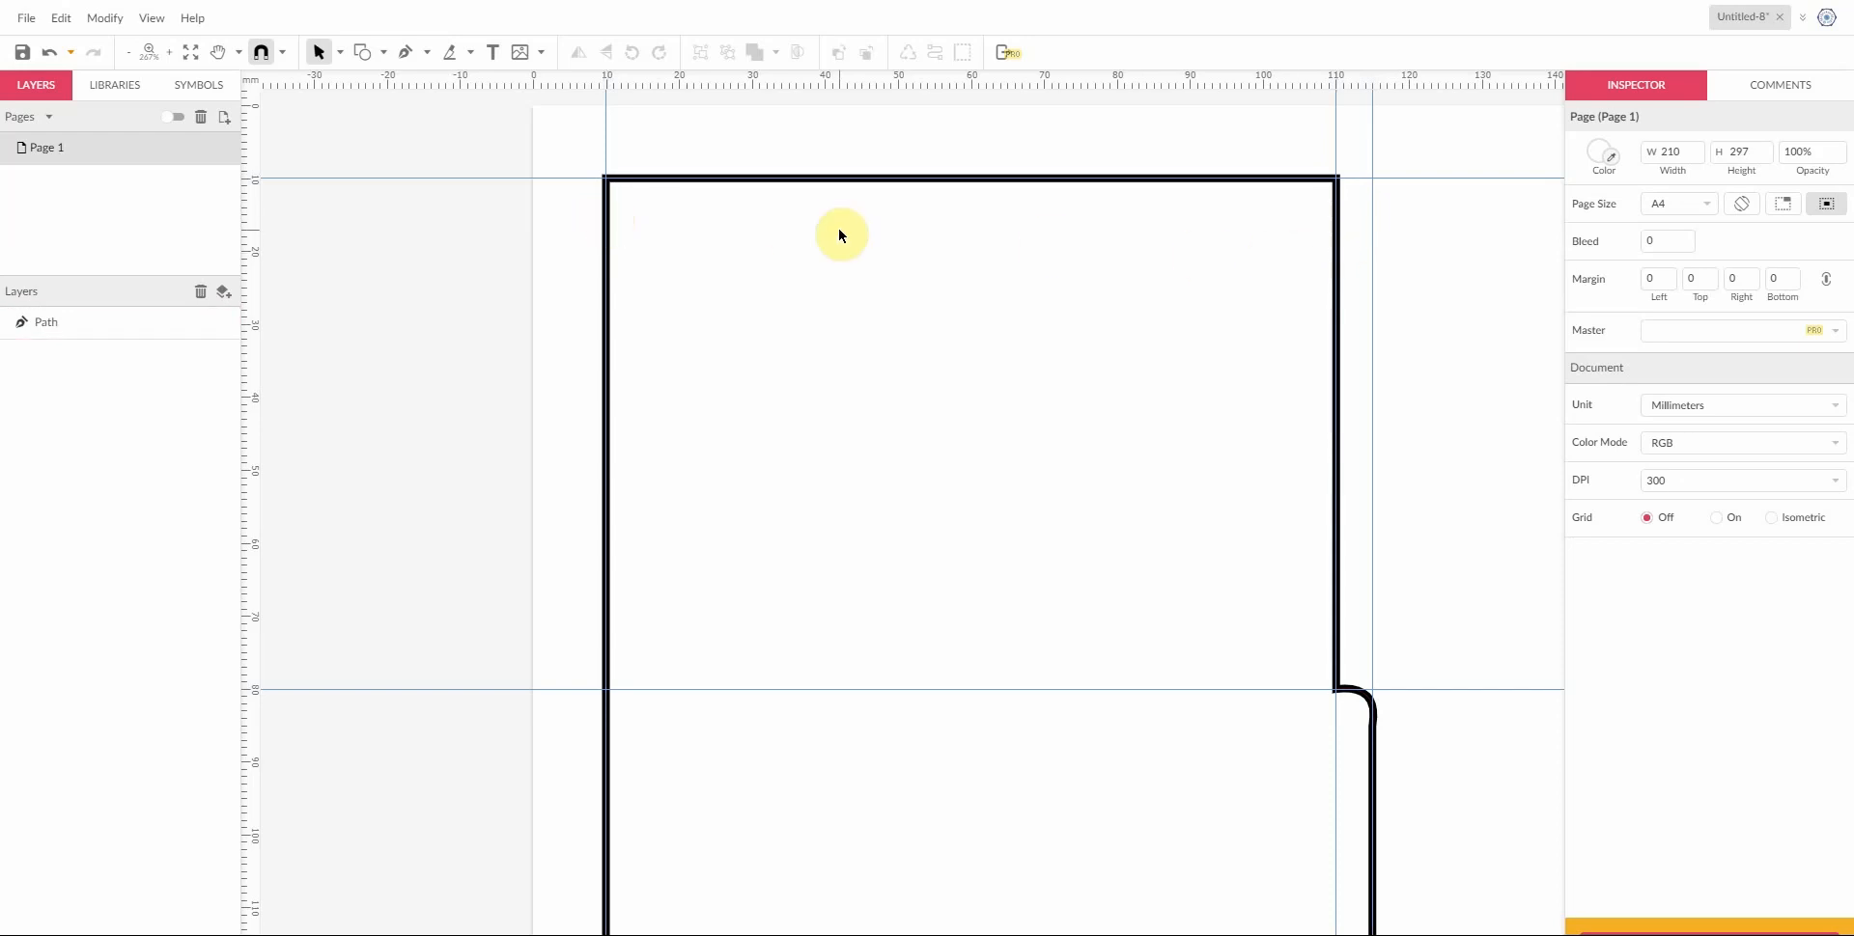
scroll(836, 230, down, 3)
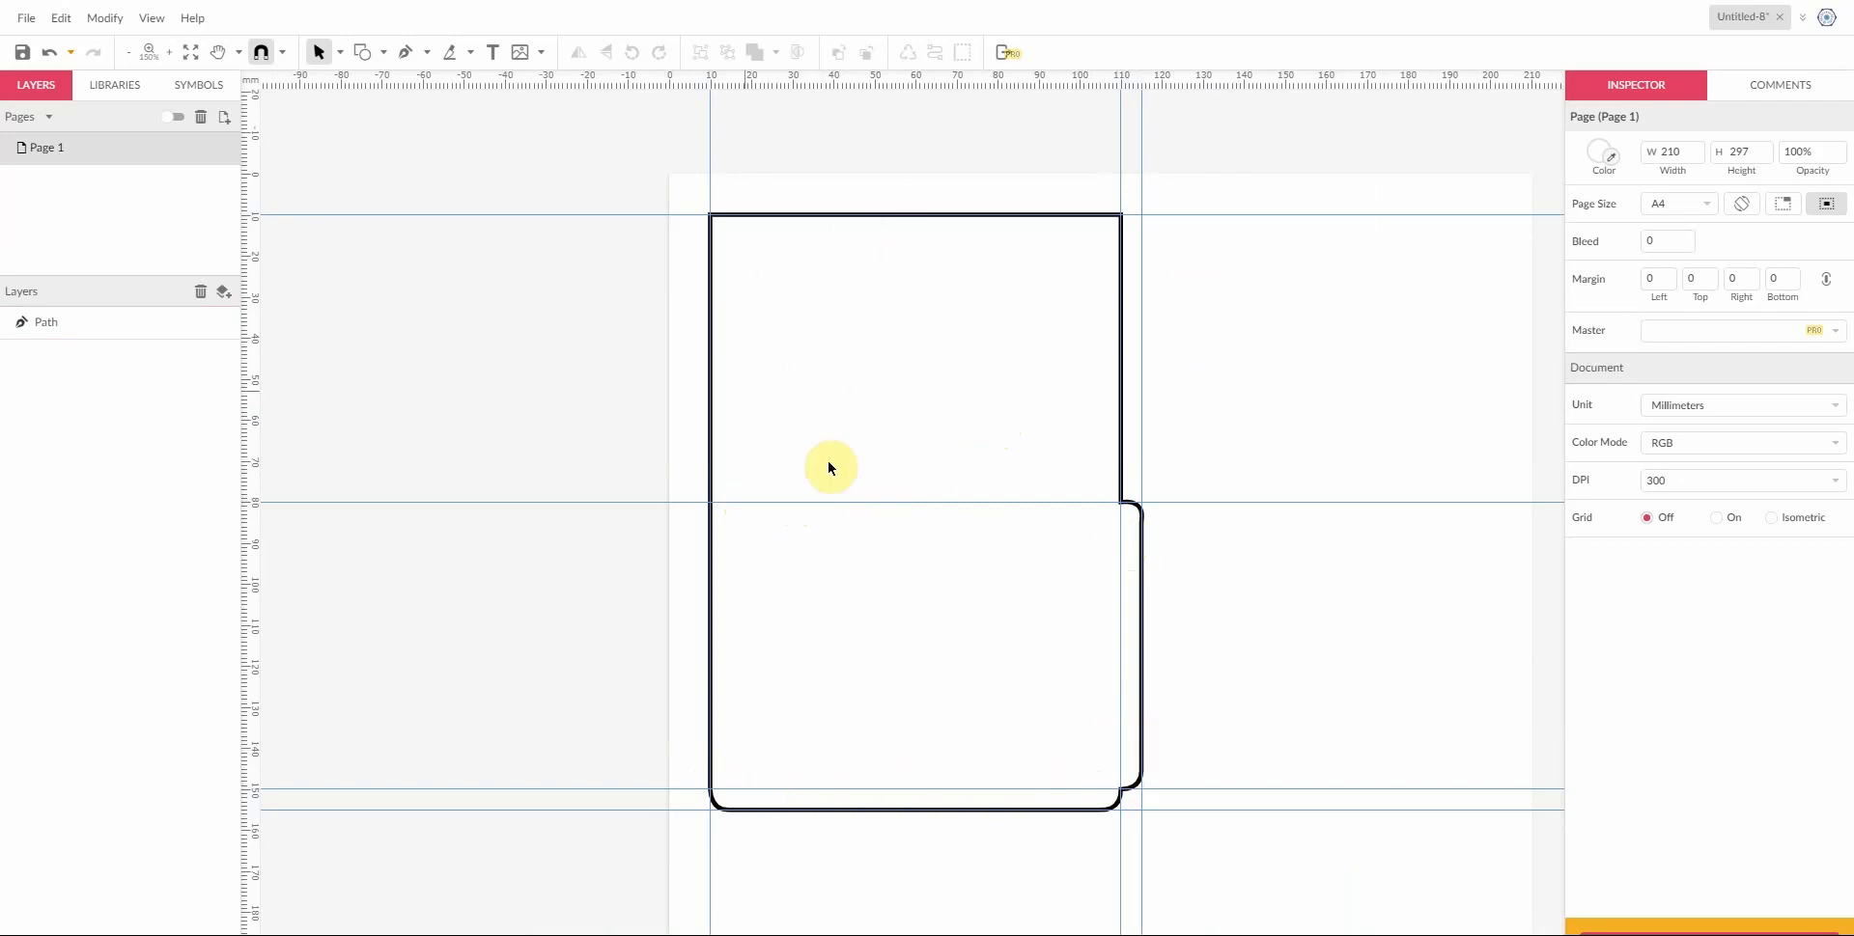
scroll(971, 732, up, 3)
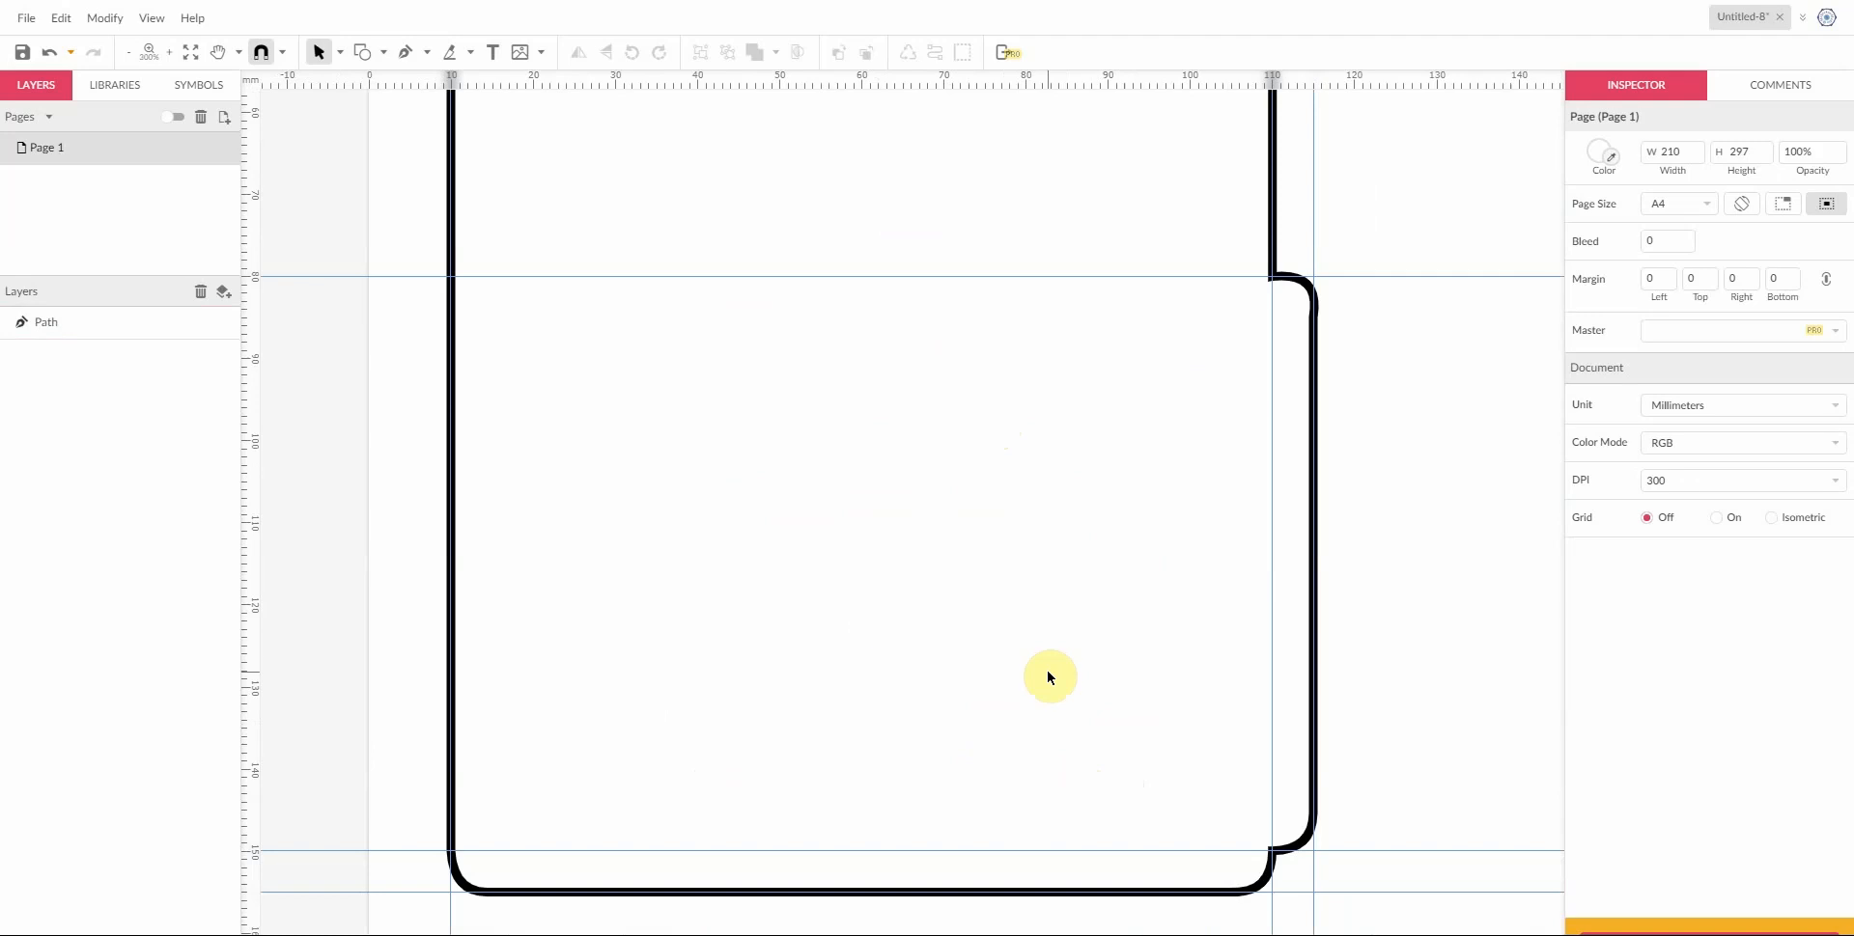
Step: Draw a separate straight horizontal path along the 80 mm guide inside the outline, from about X 11 mm to about X 108 mm
click(405, 54)
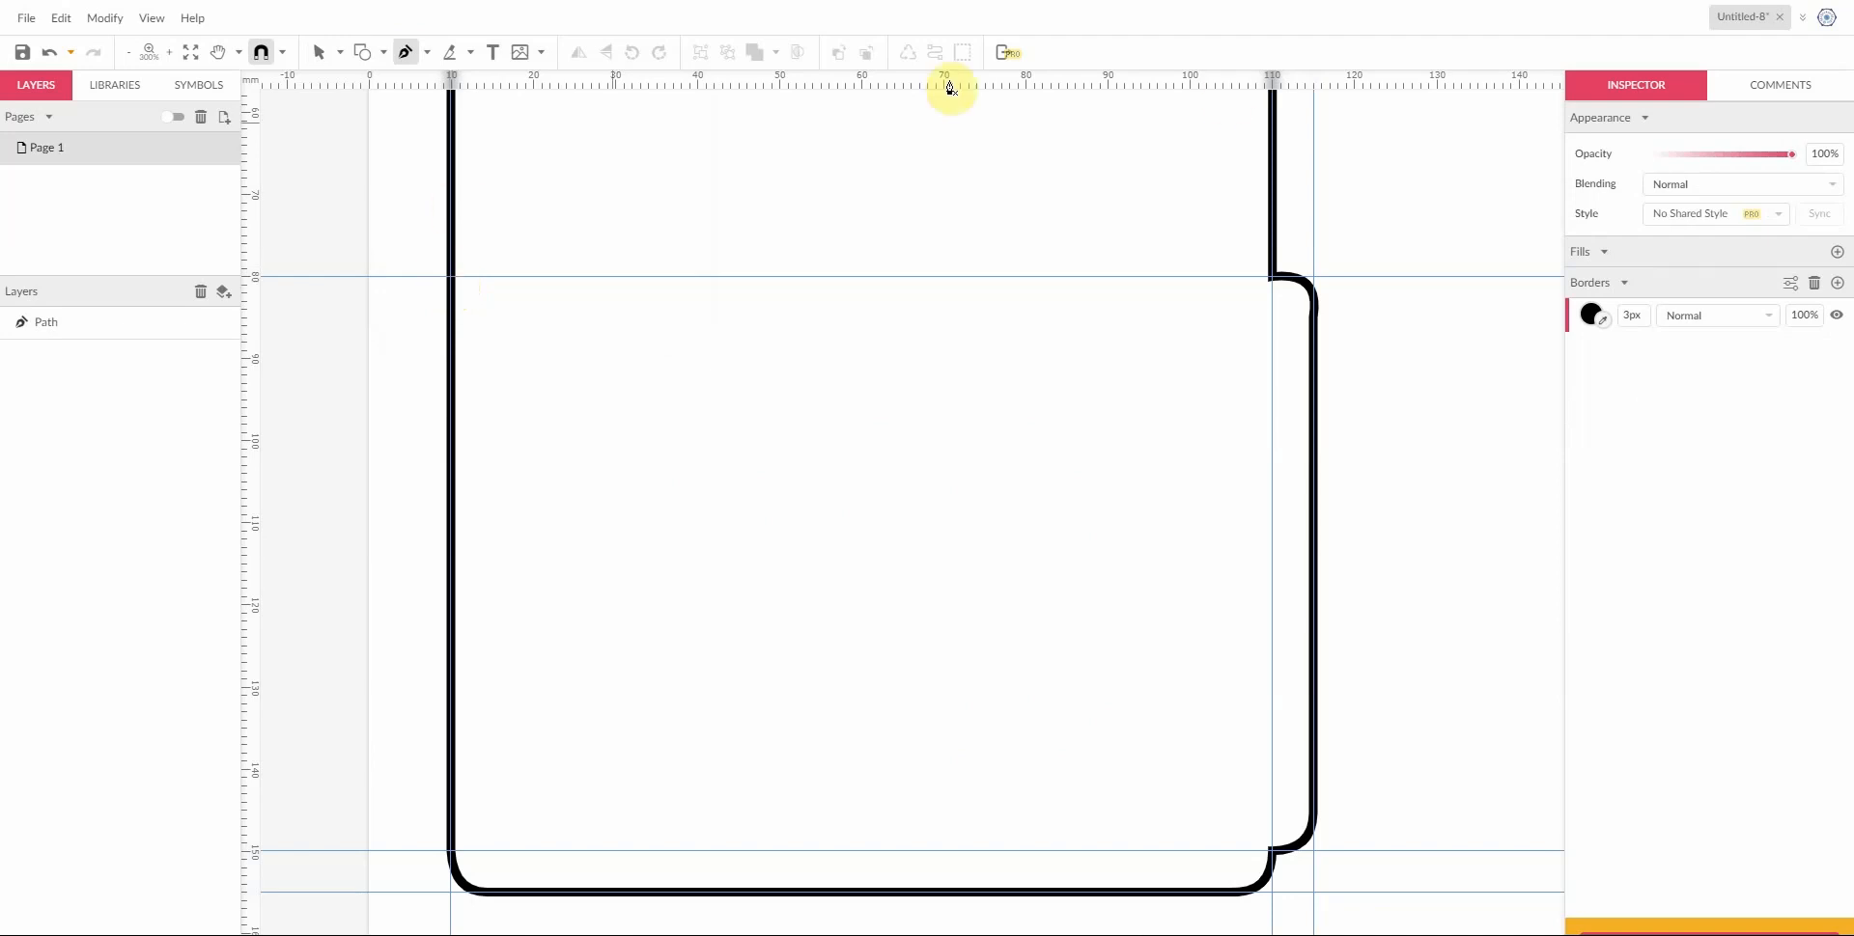
scroll(1212, 555, up, 1)
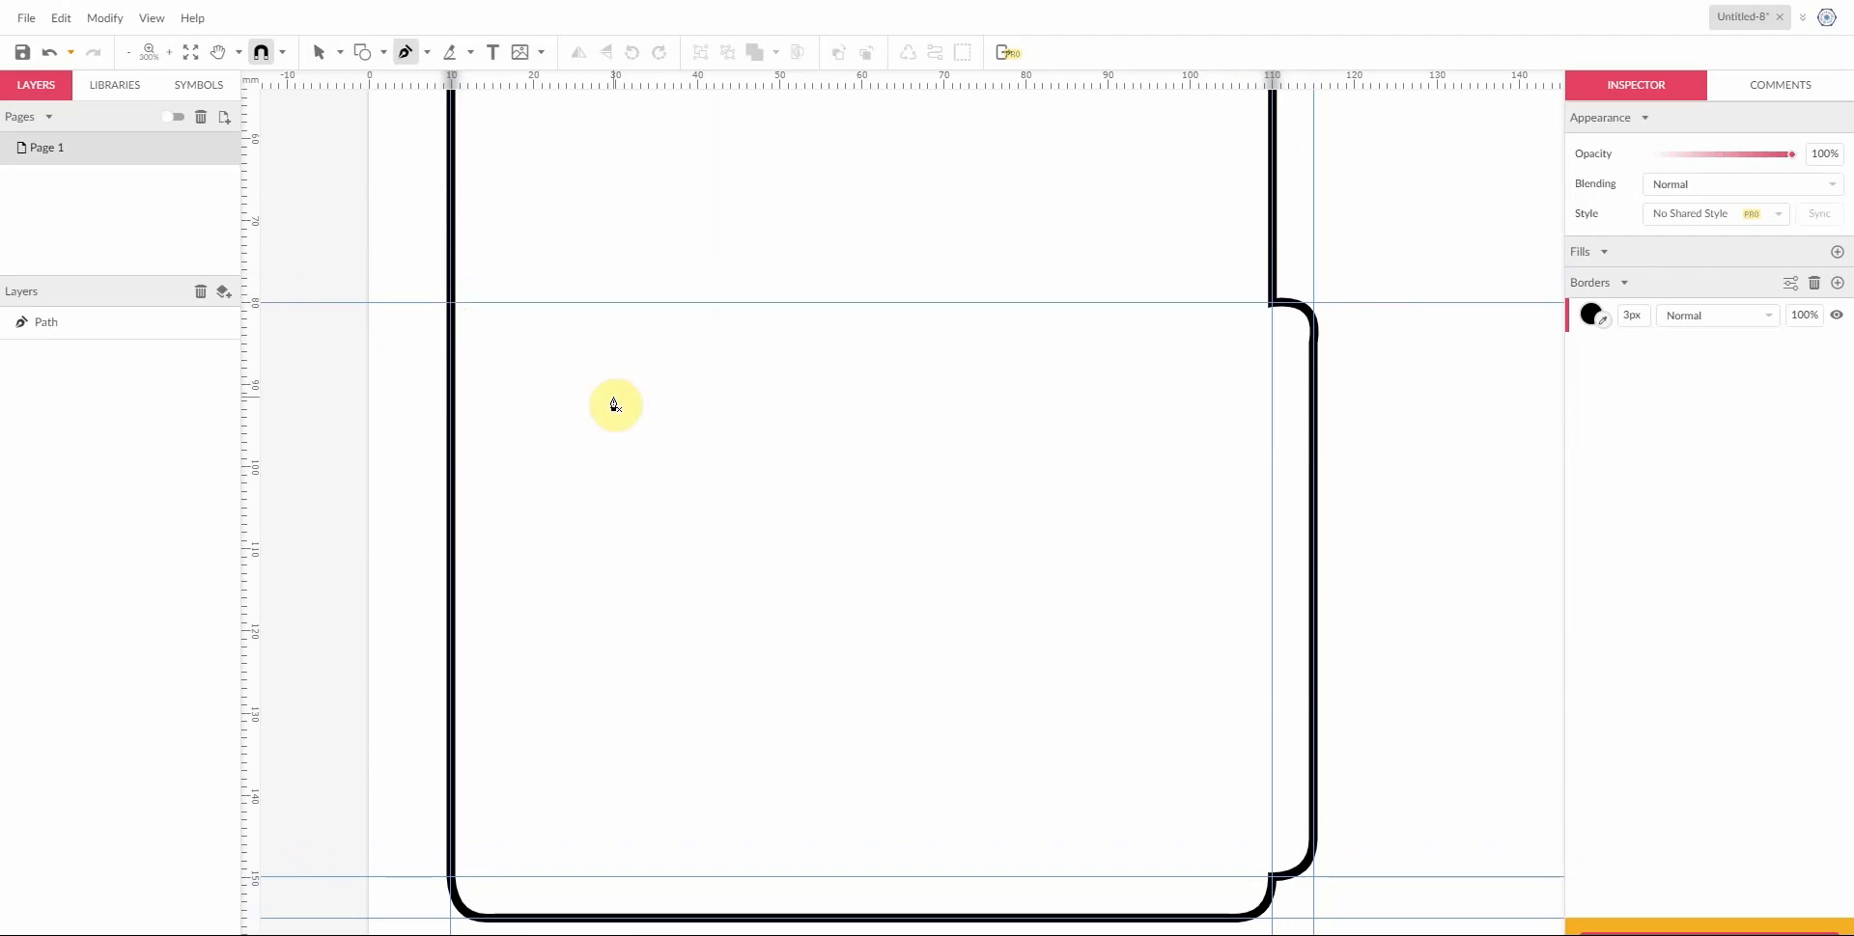
click(461, 311)
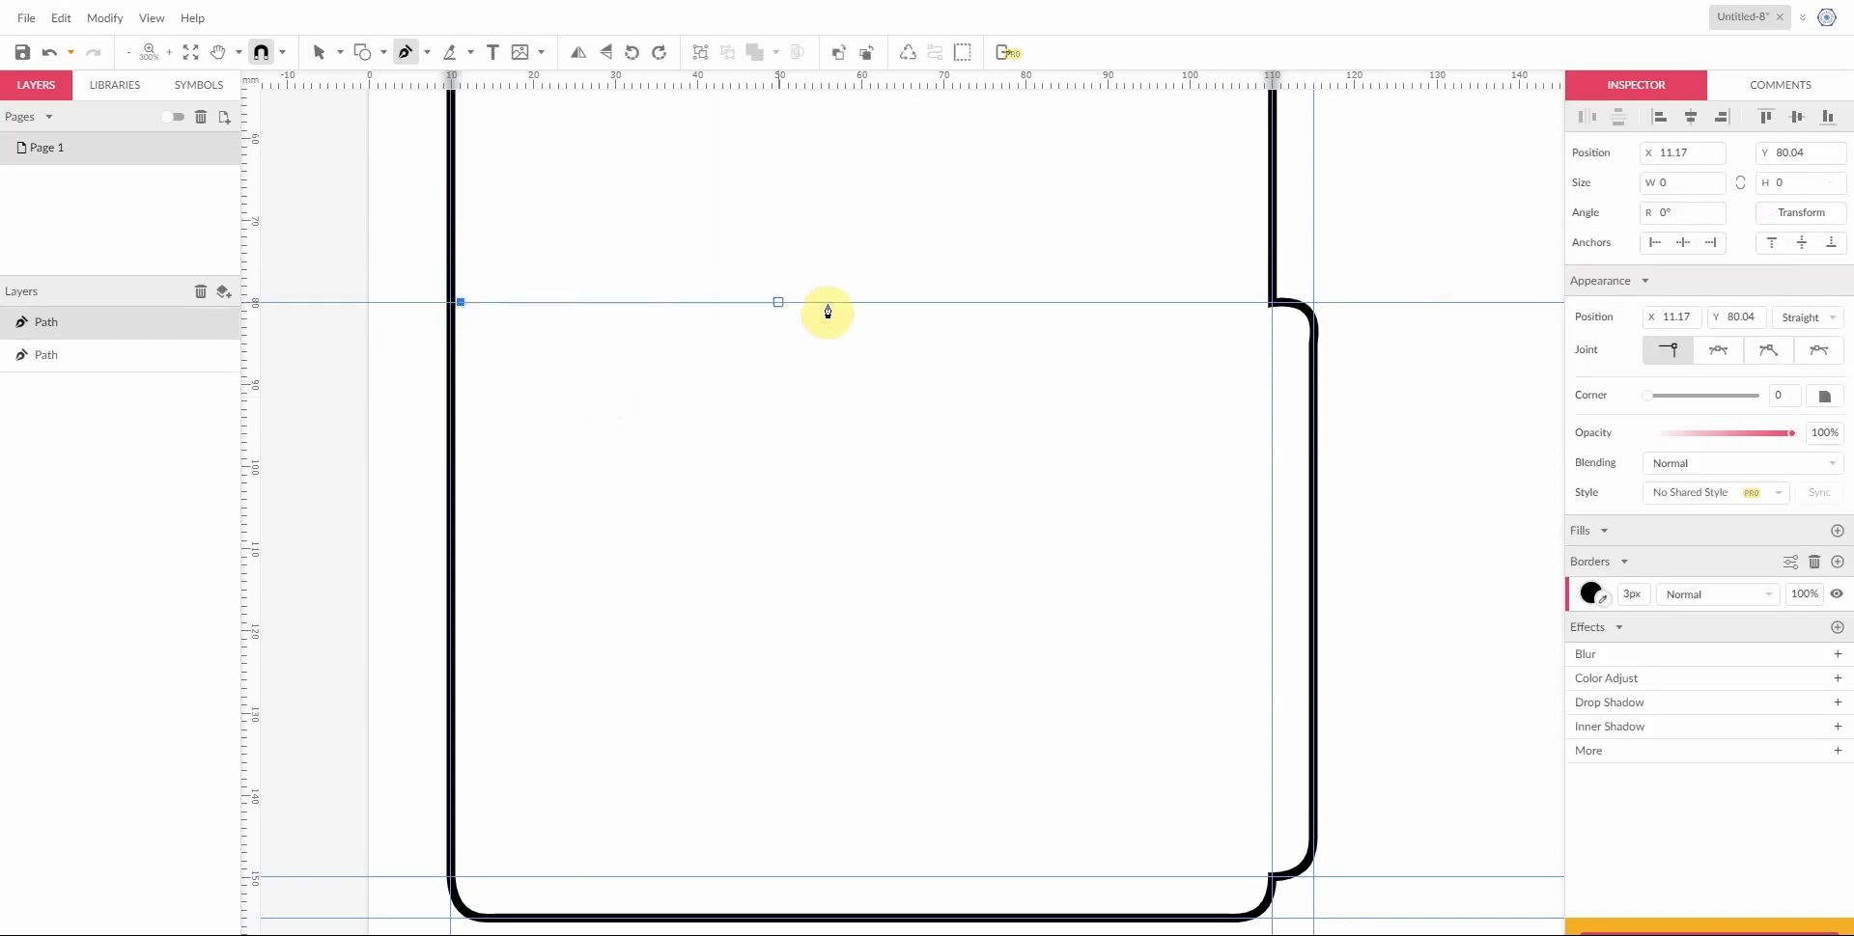
click(1258, 309)
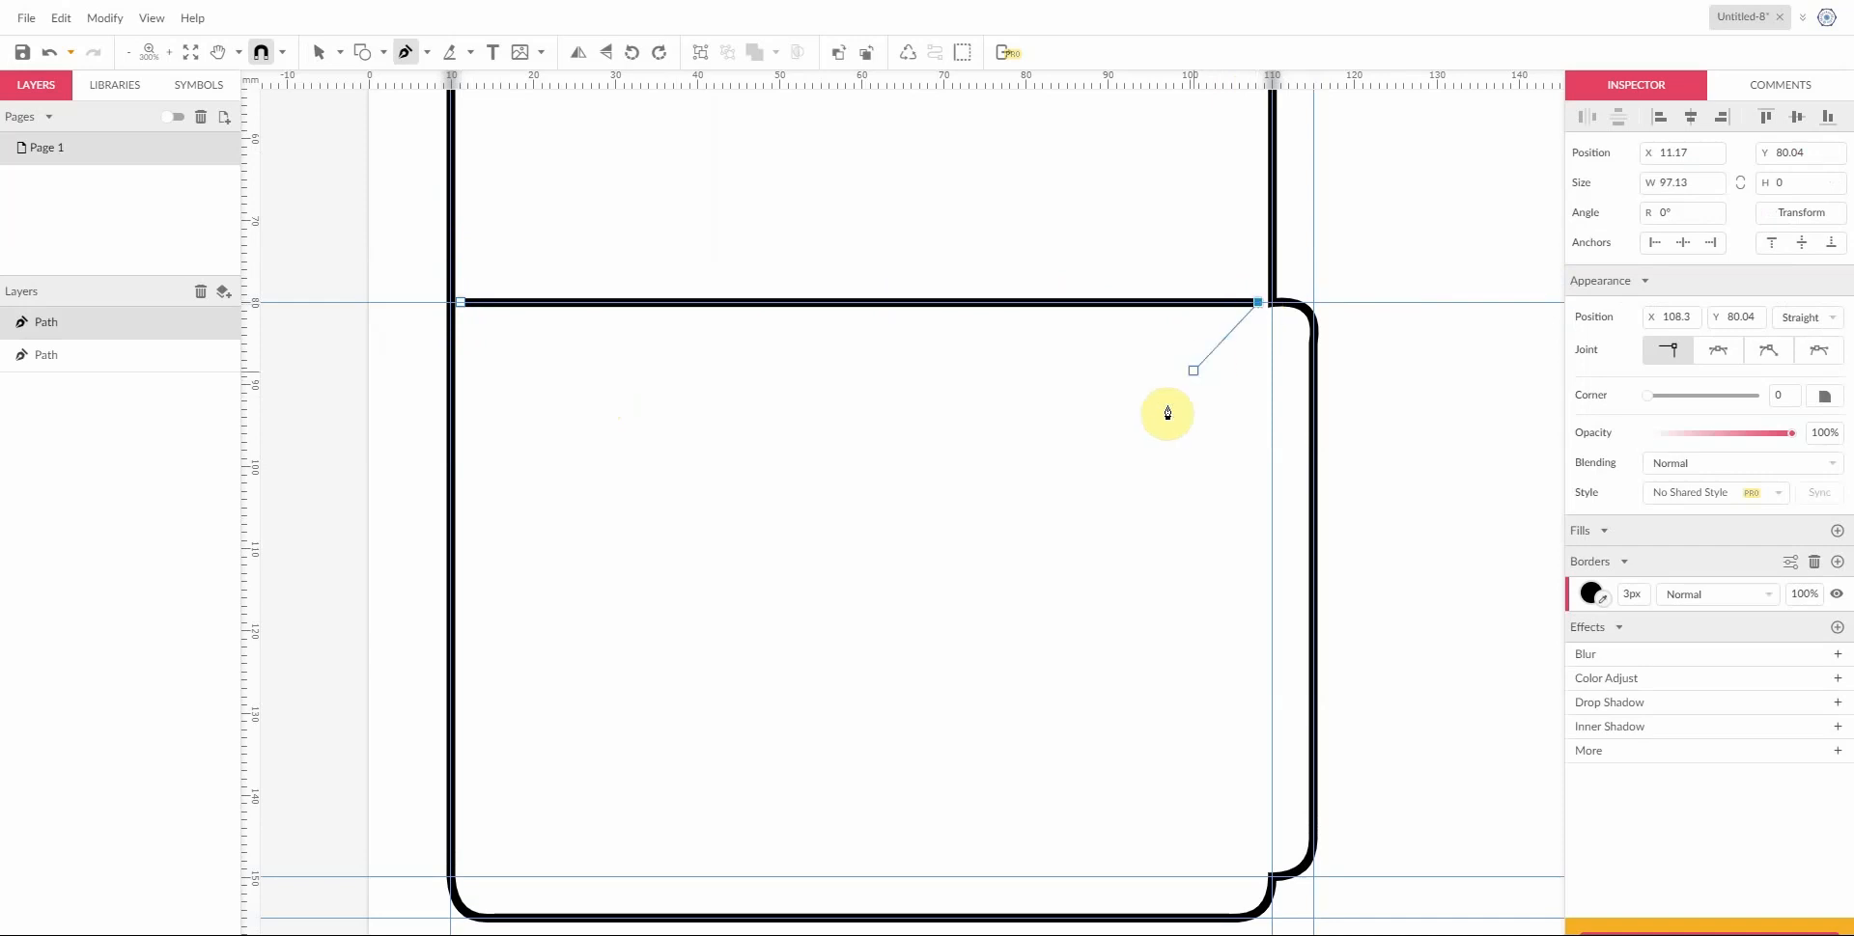
key(Escape)
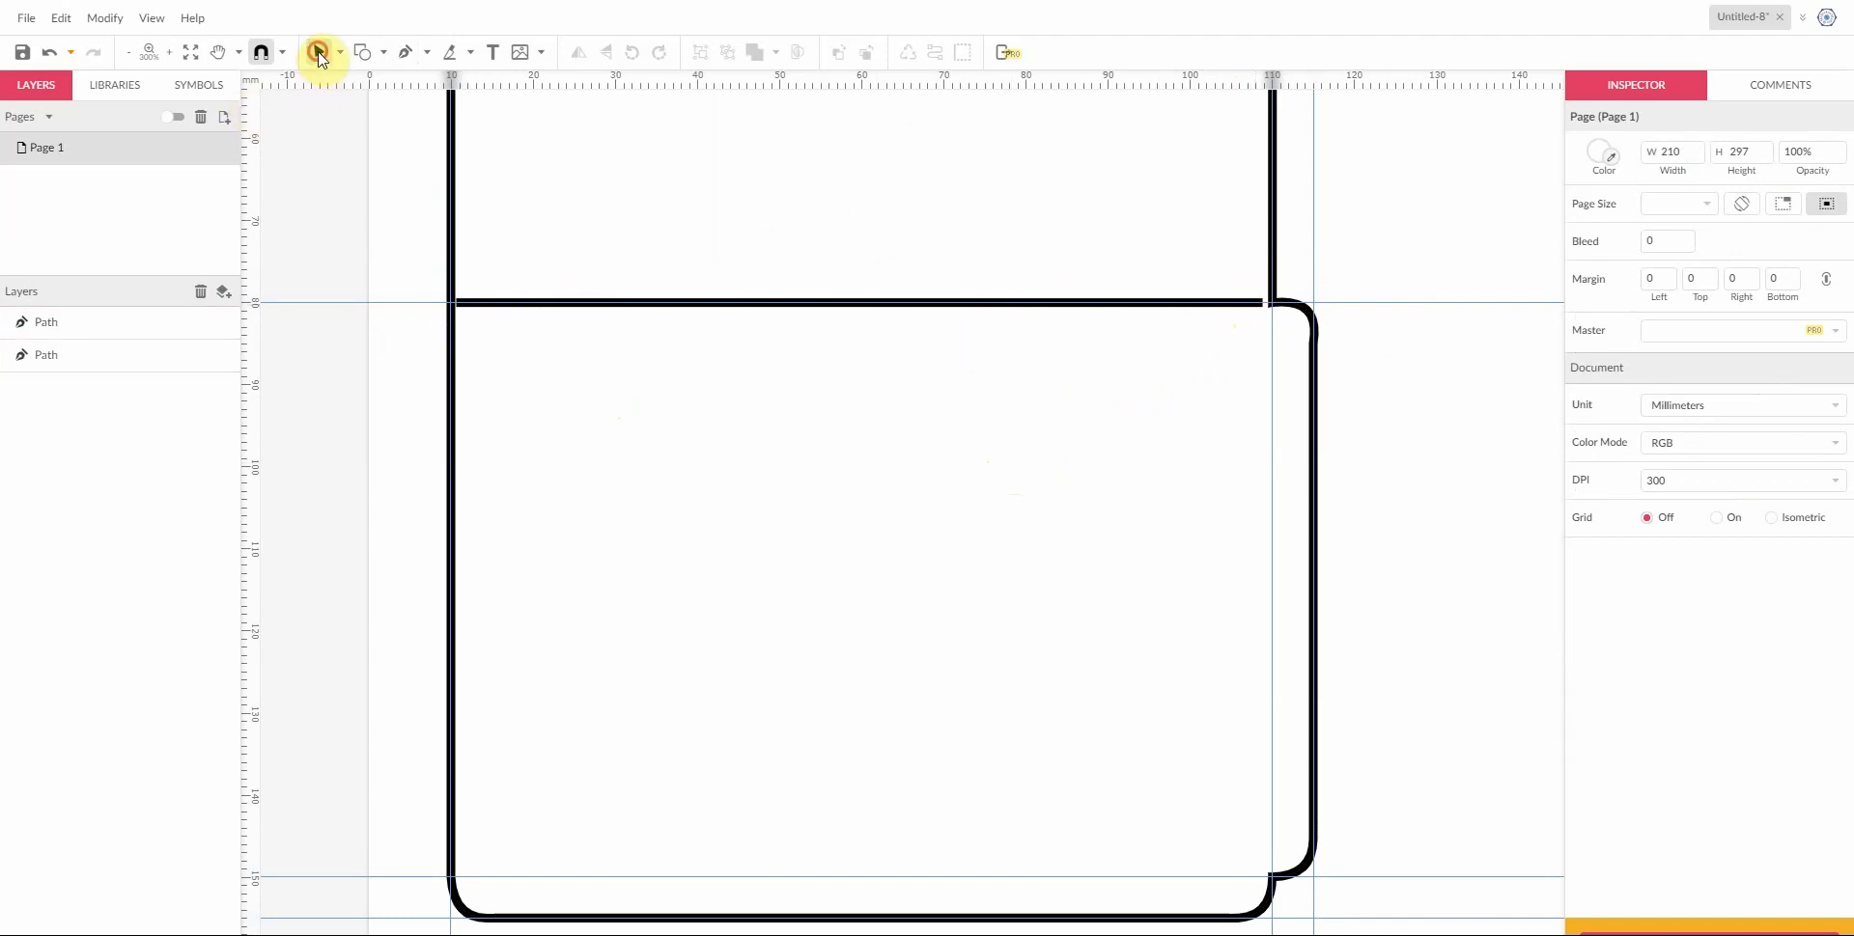
Step: Make the horizontal line on the 80 mm guide dashed, with both dash values and both gap values set to 5
click(702, 305)
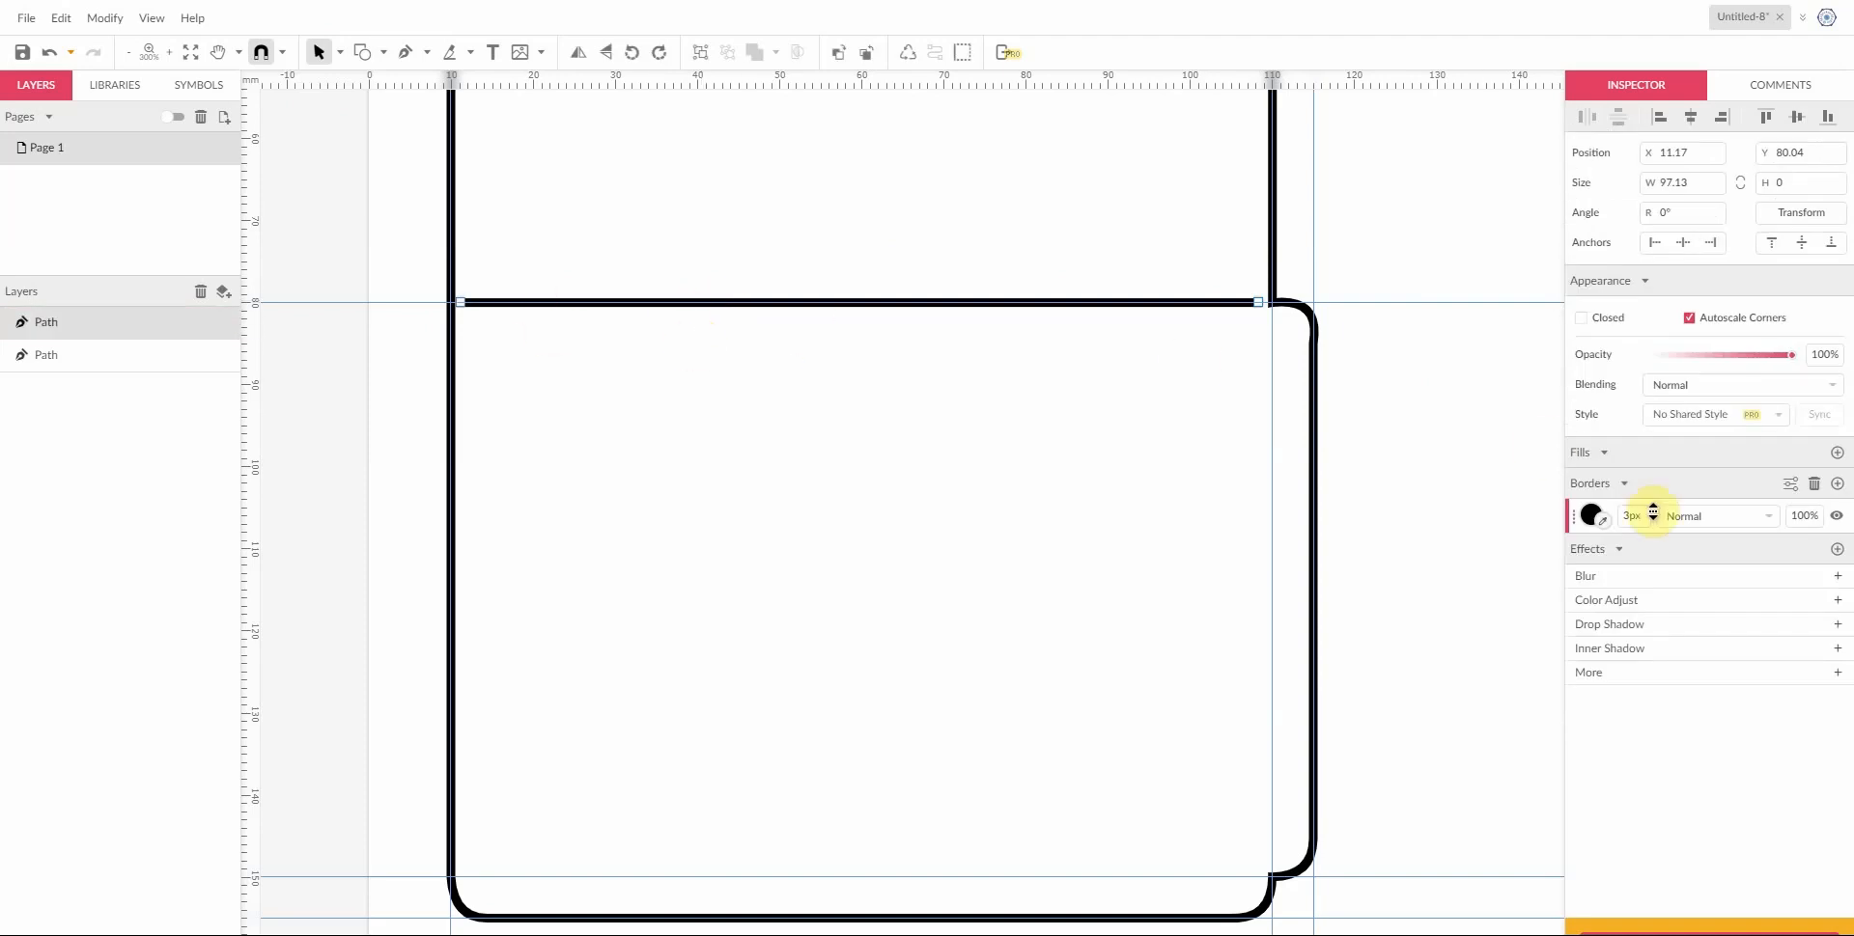
click(447, 390)
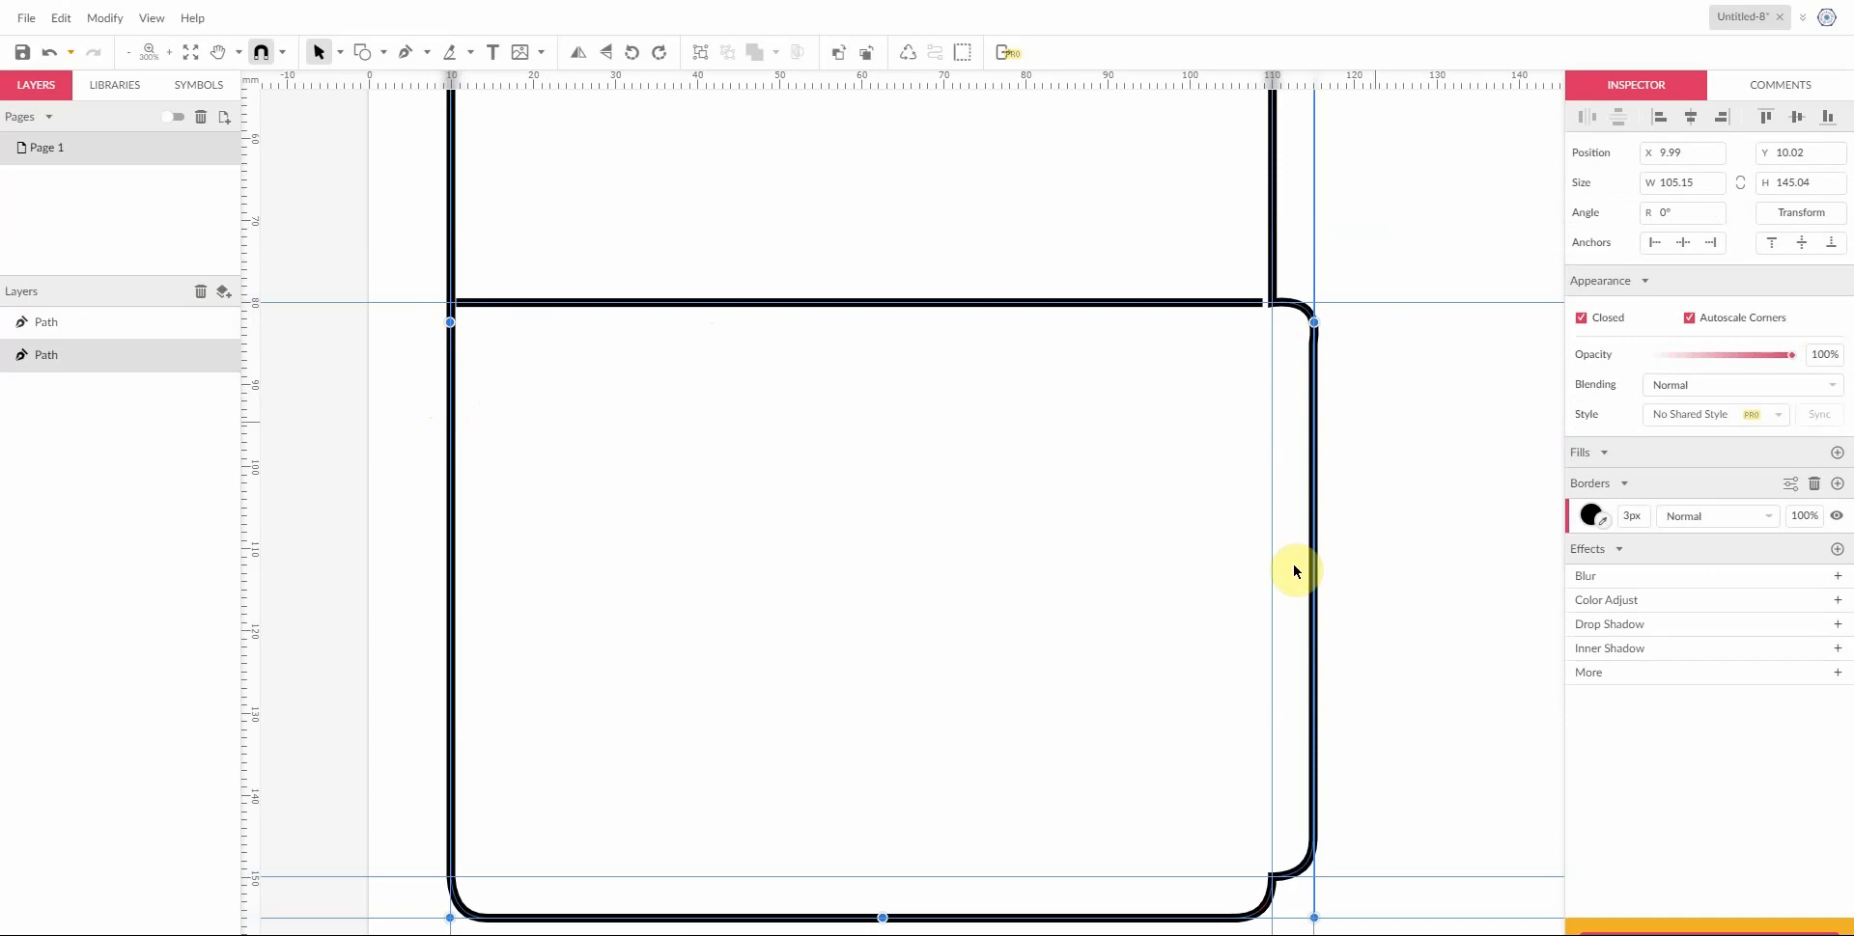
click(744, 307)
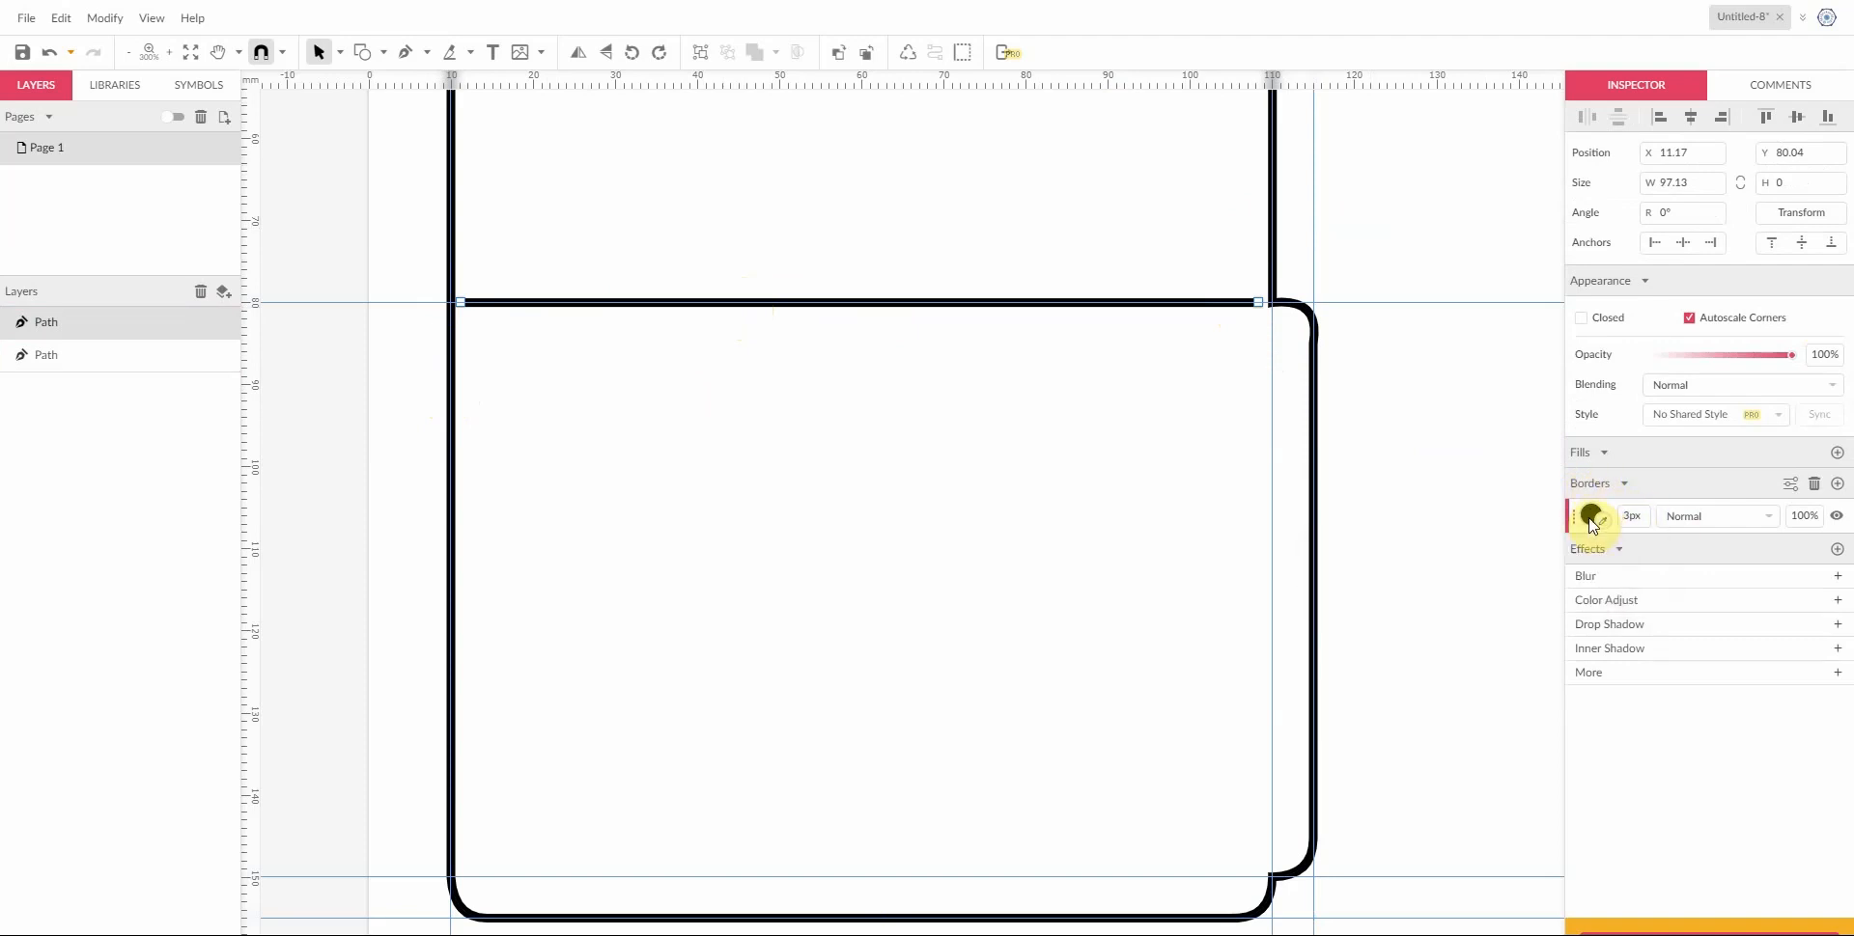
click(1791, 485)
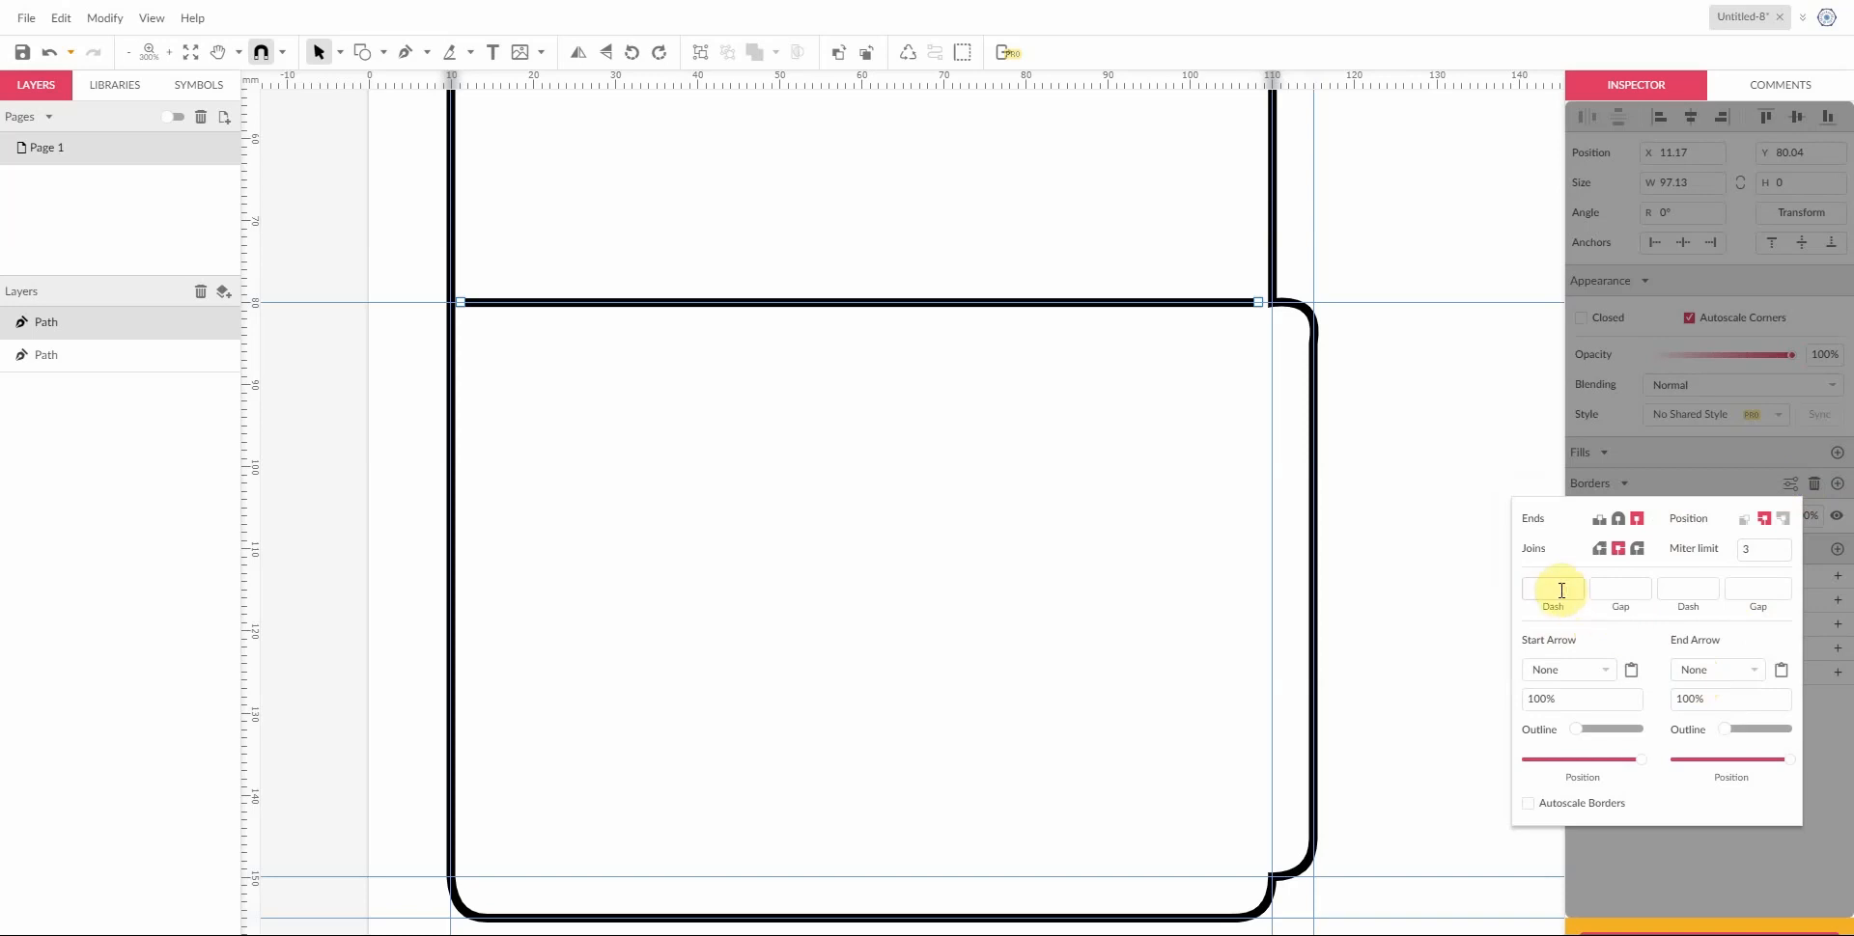
click(1561, 589)
text(5)
click(1620, 589)
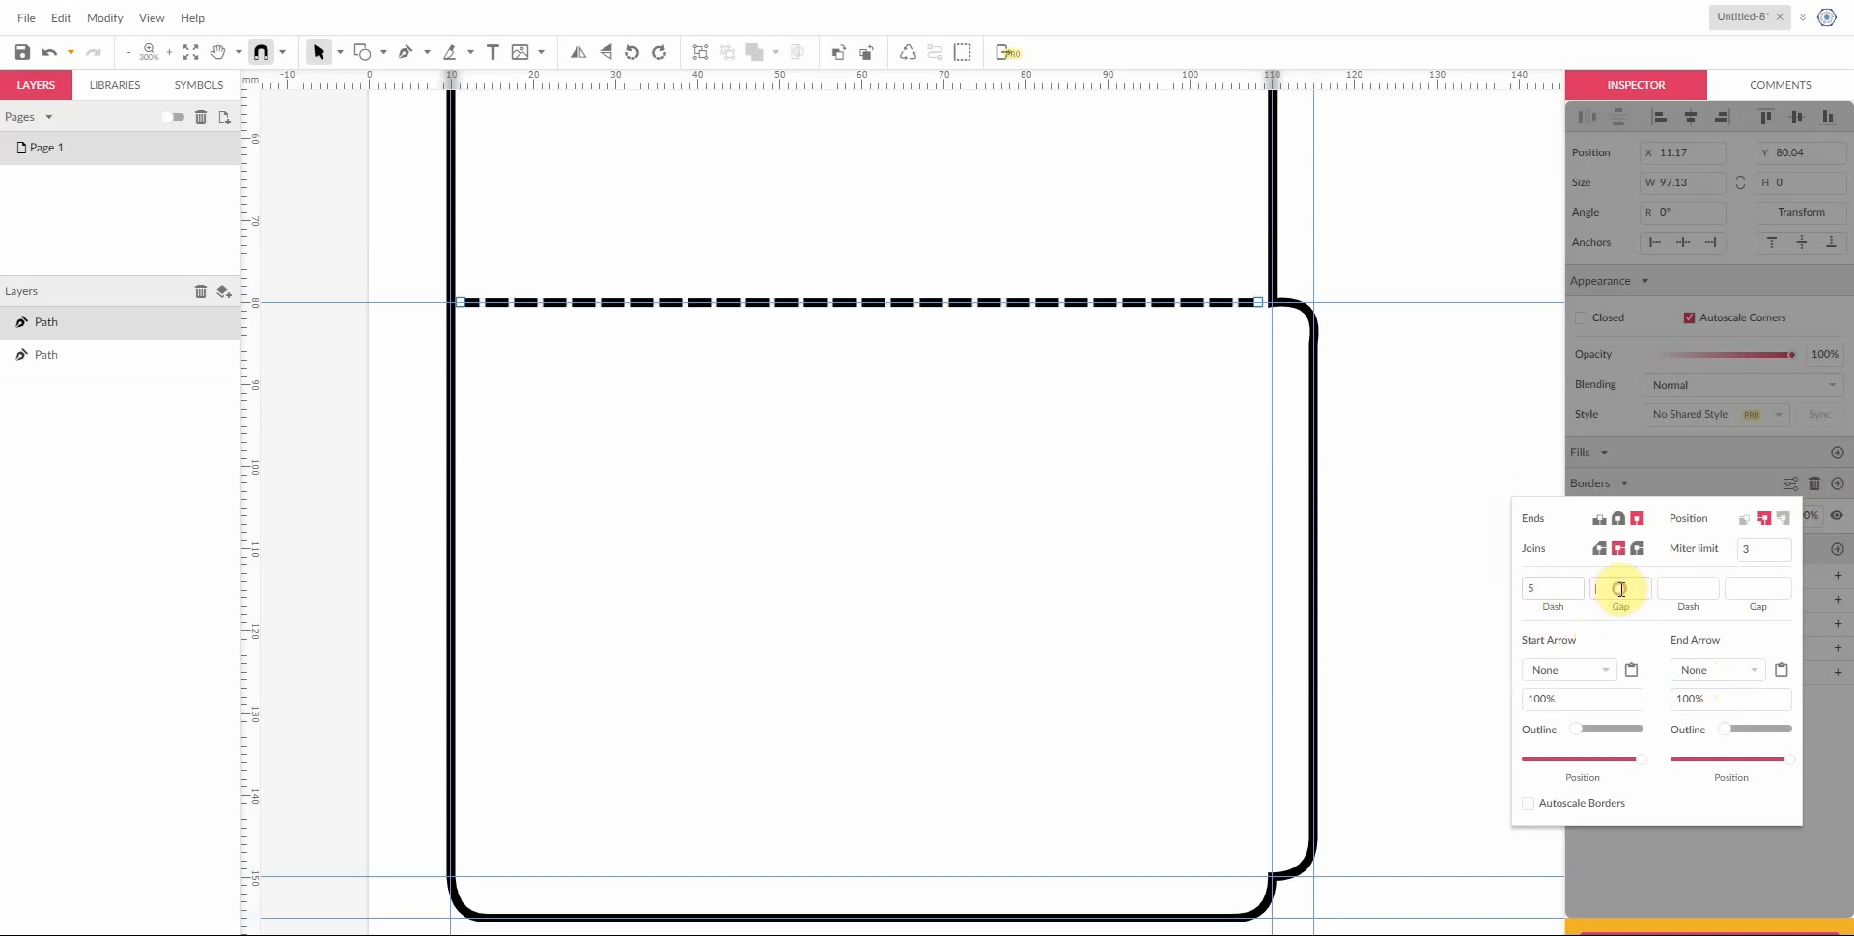
text(5)
click(1684, 587)
text(5)
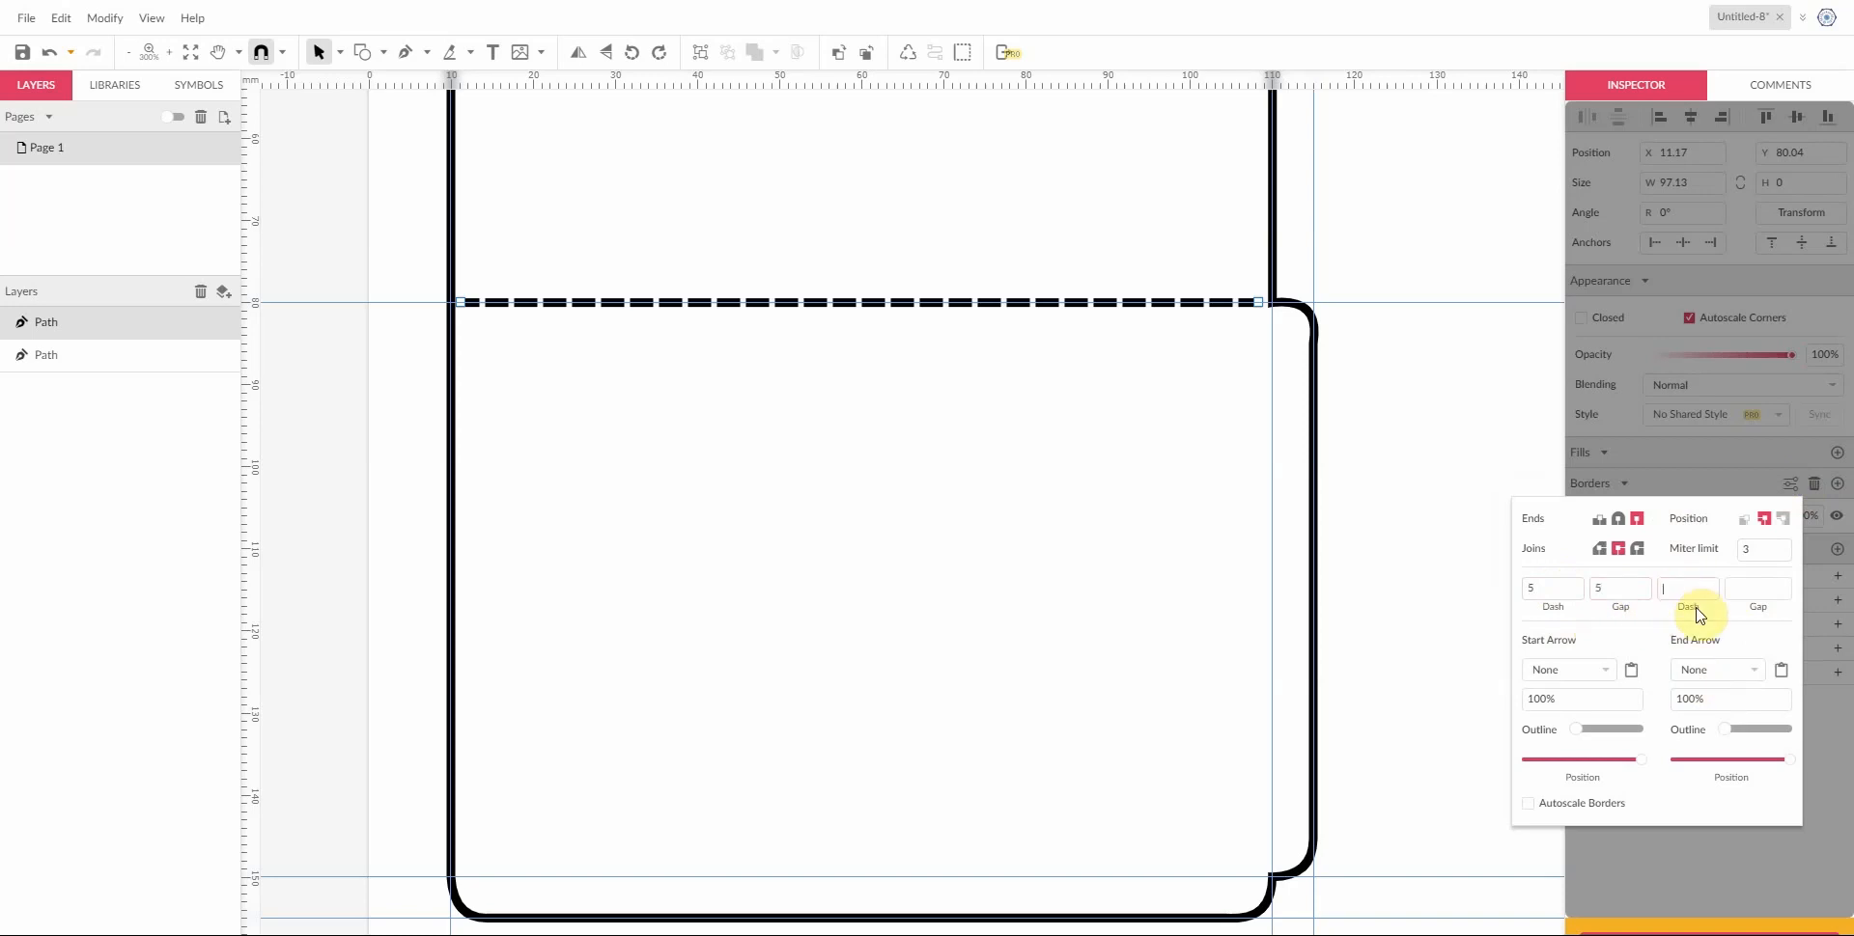
text(5)
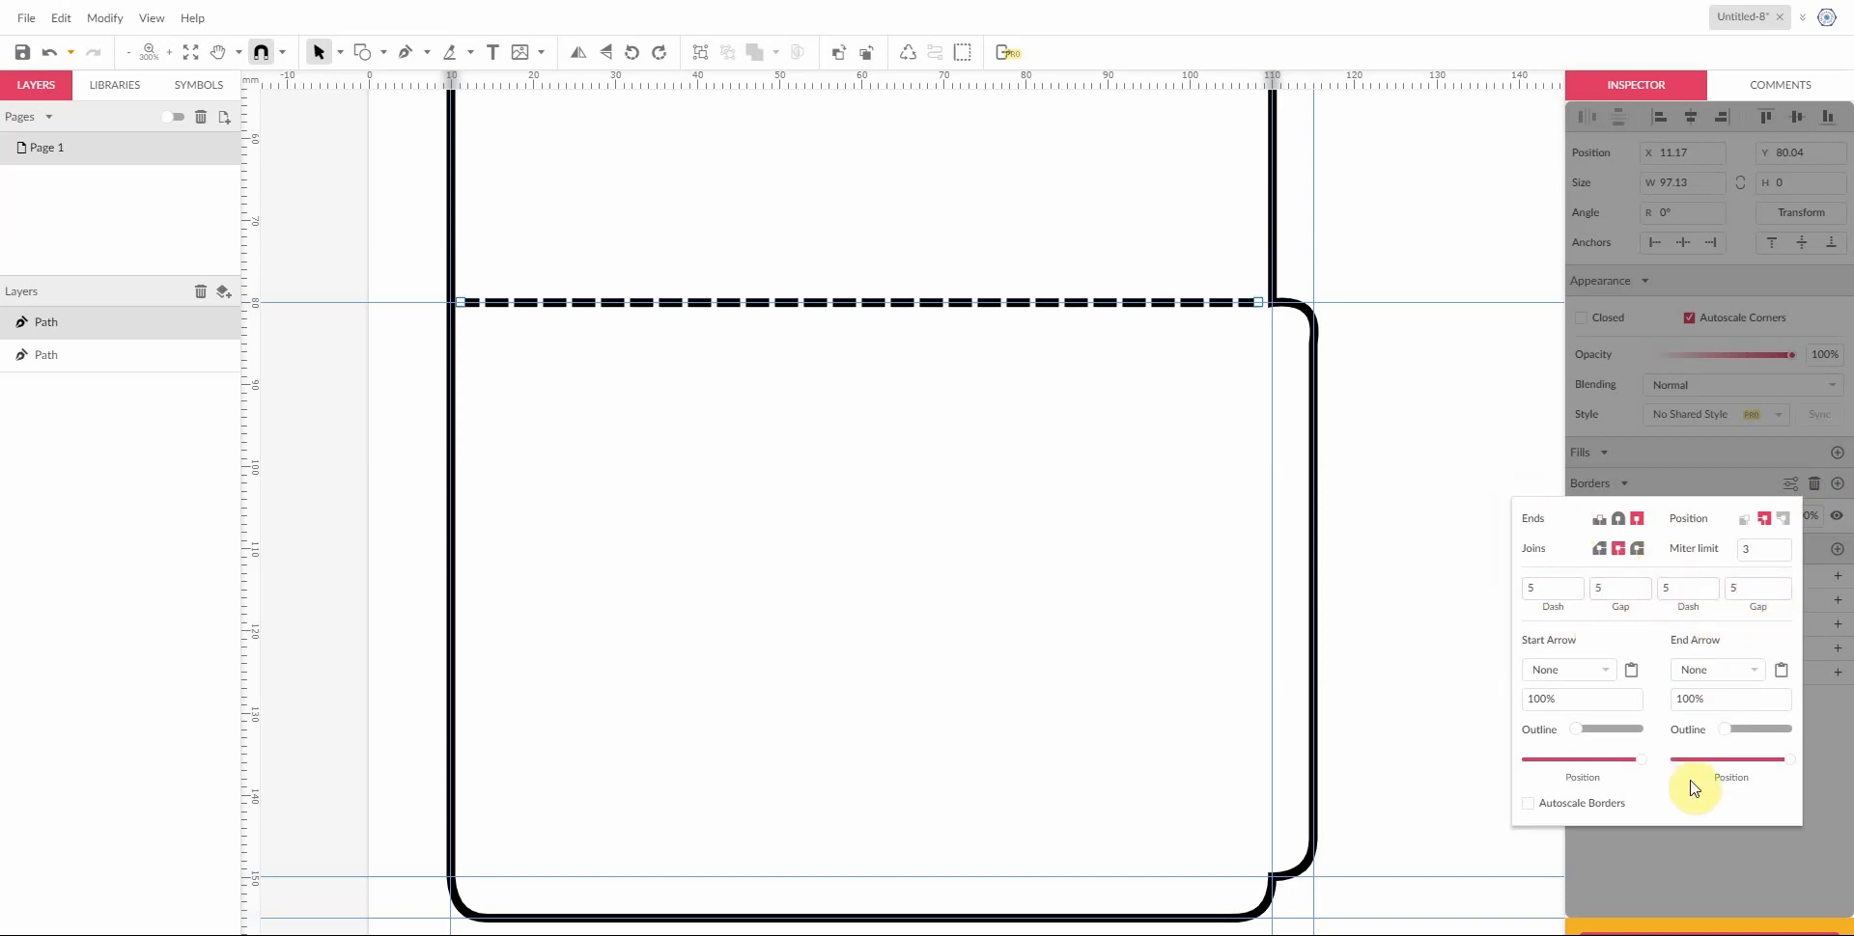
click(1772, 290)
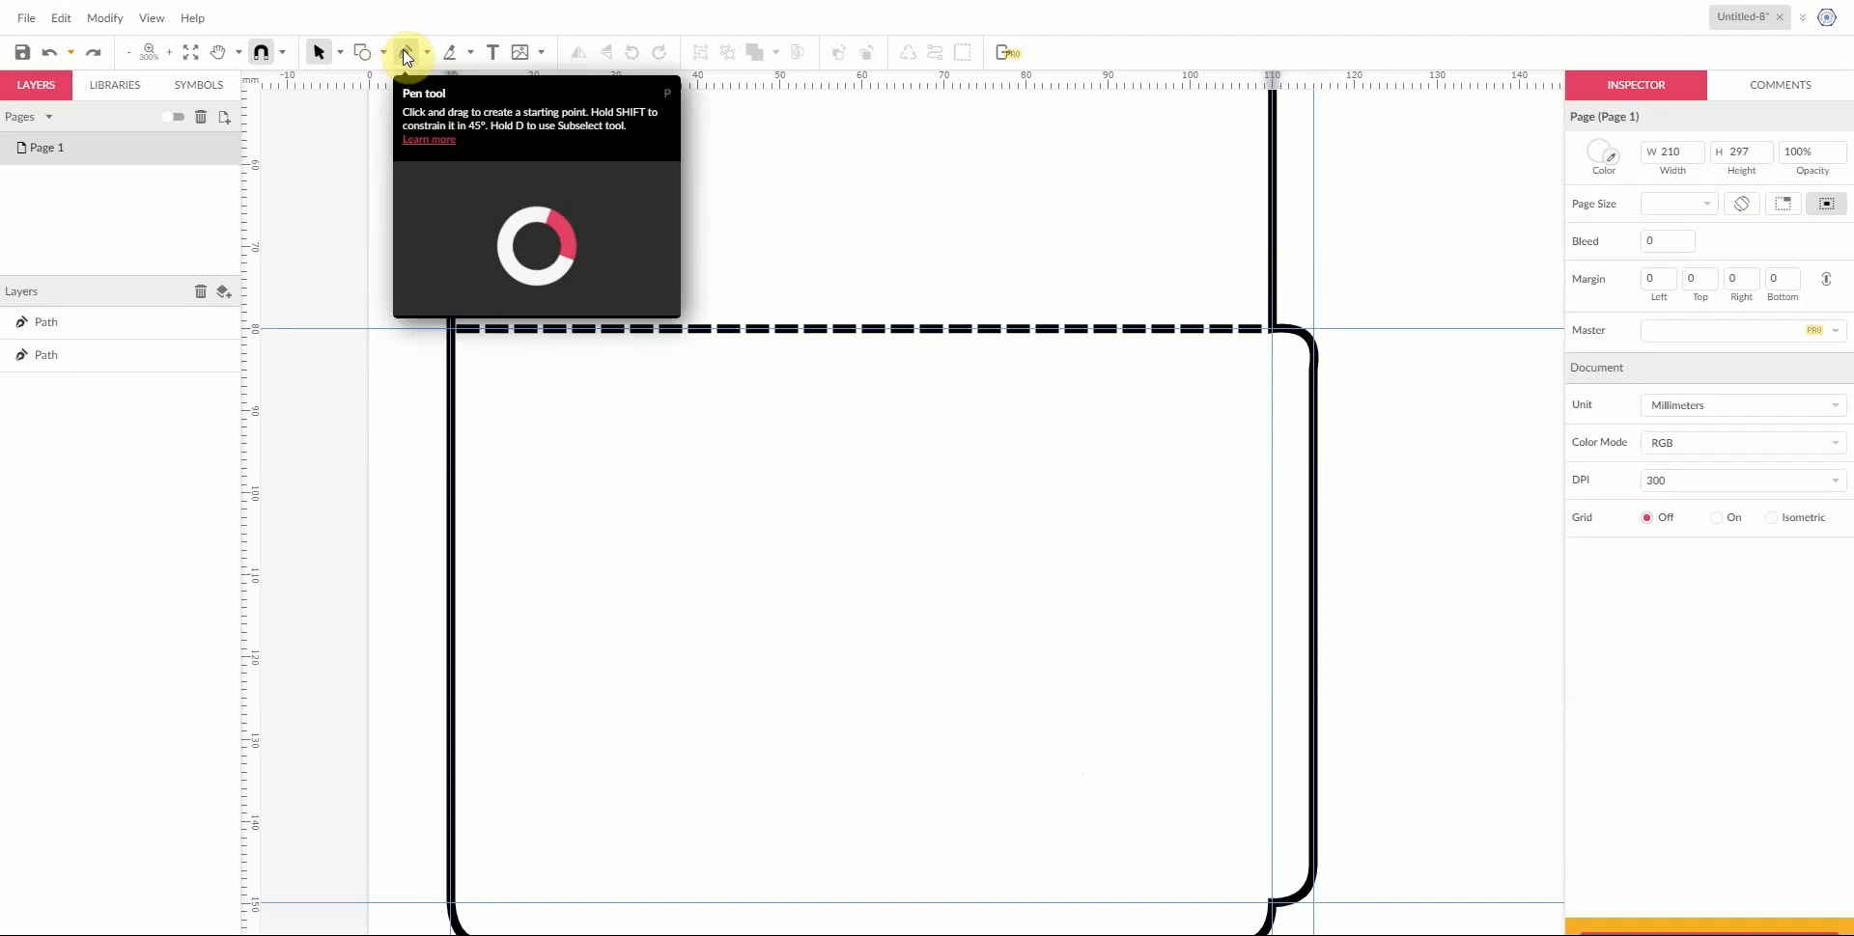
Step: Draw a separate straight vertical path along the 110 mm guide, from about Y 81 mm down to about Y 148 mm
click(405, 54)
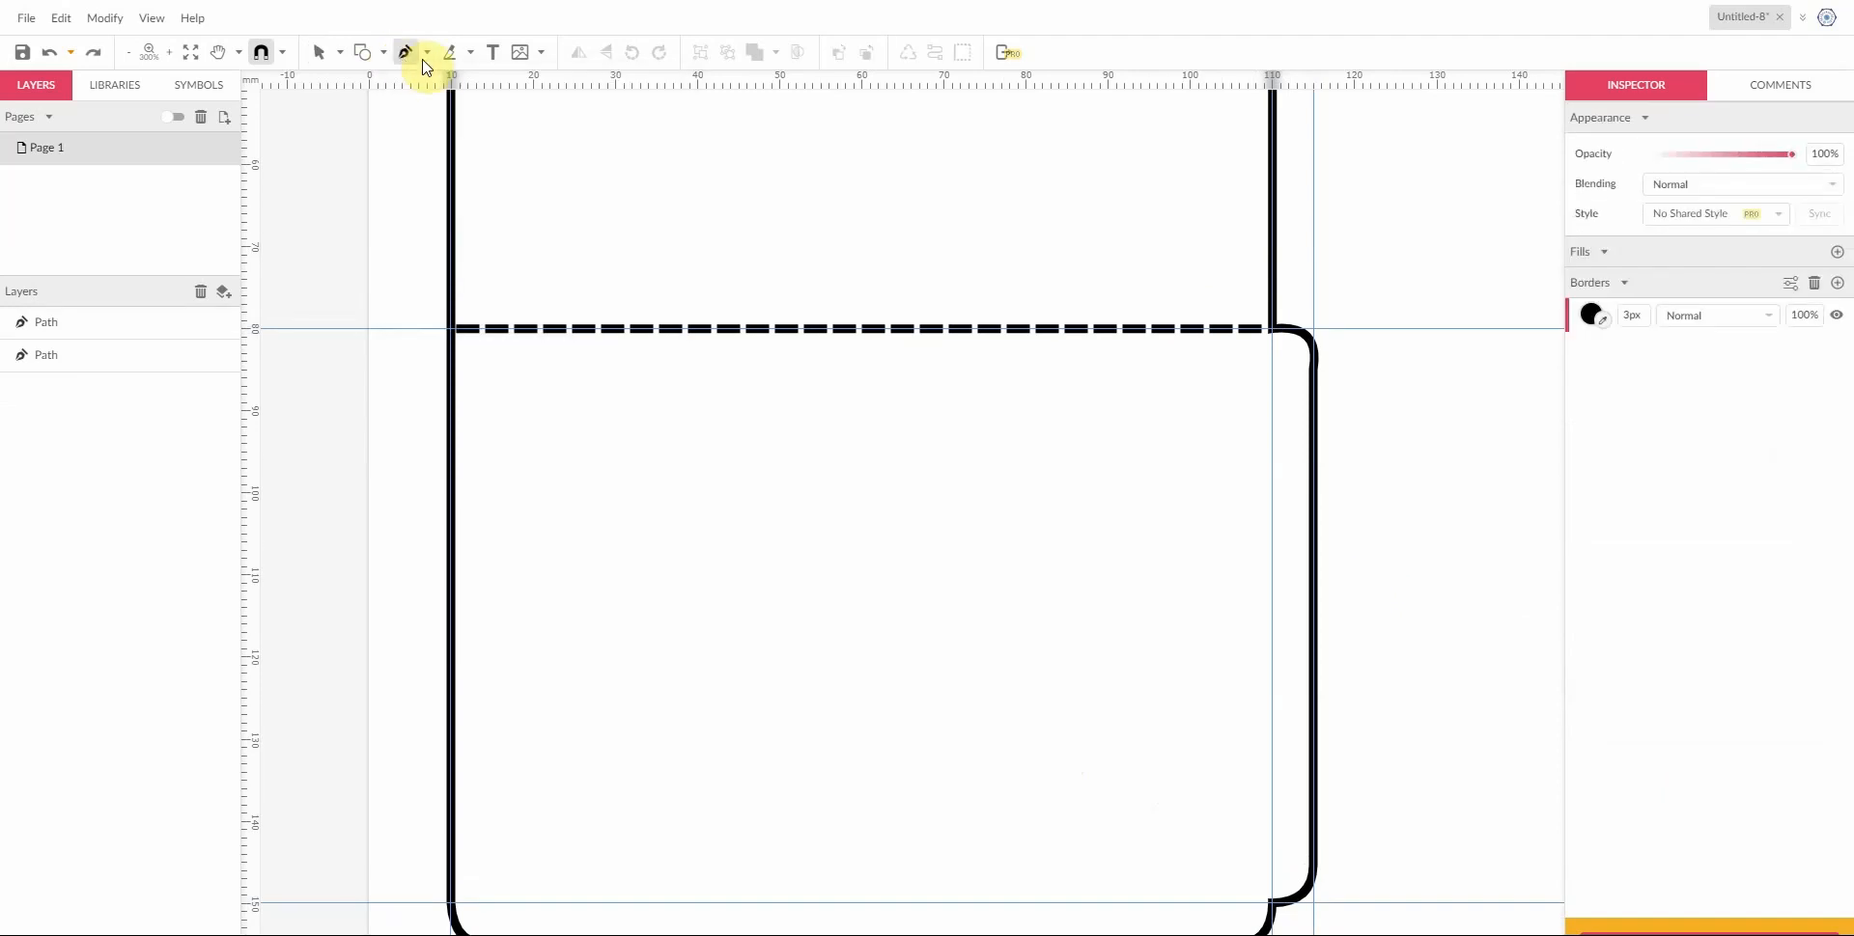
scroll(1013, 415, up, 1)
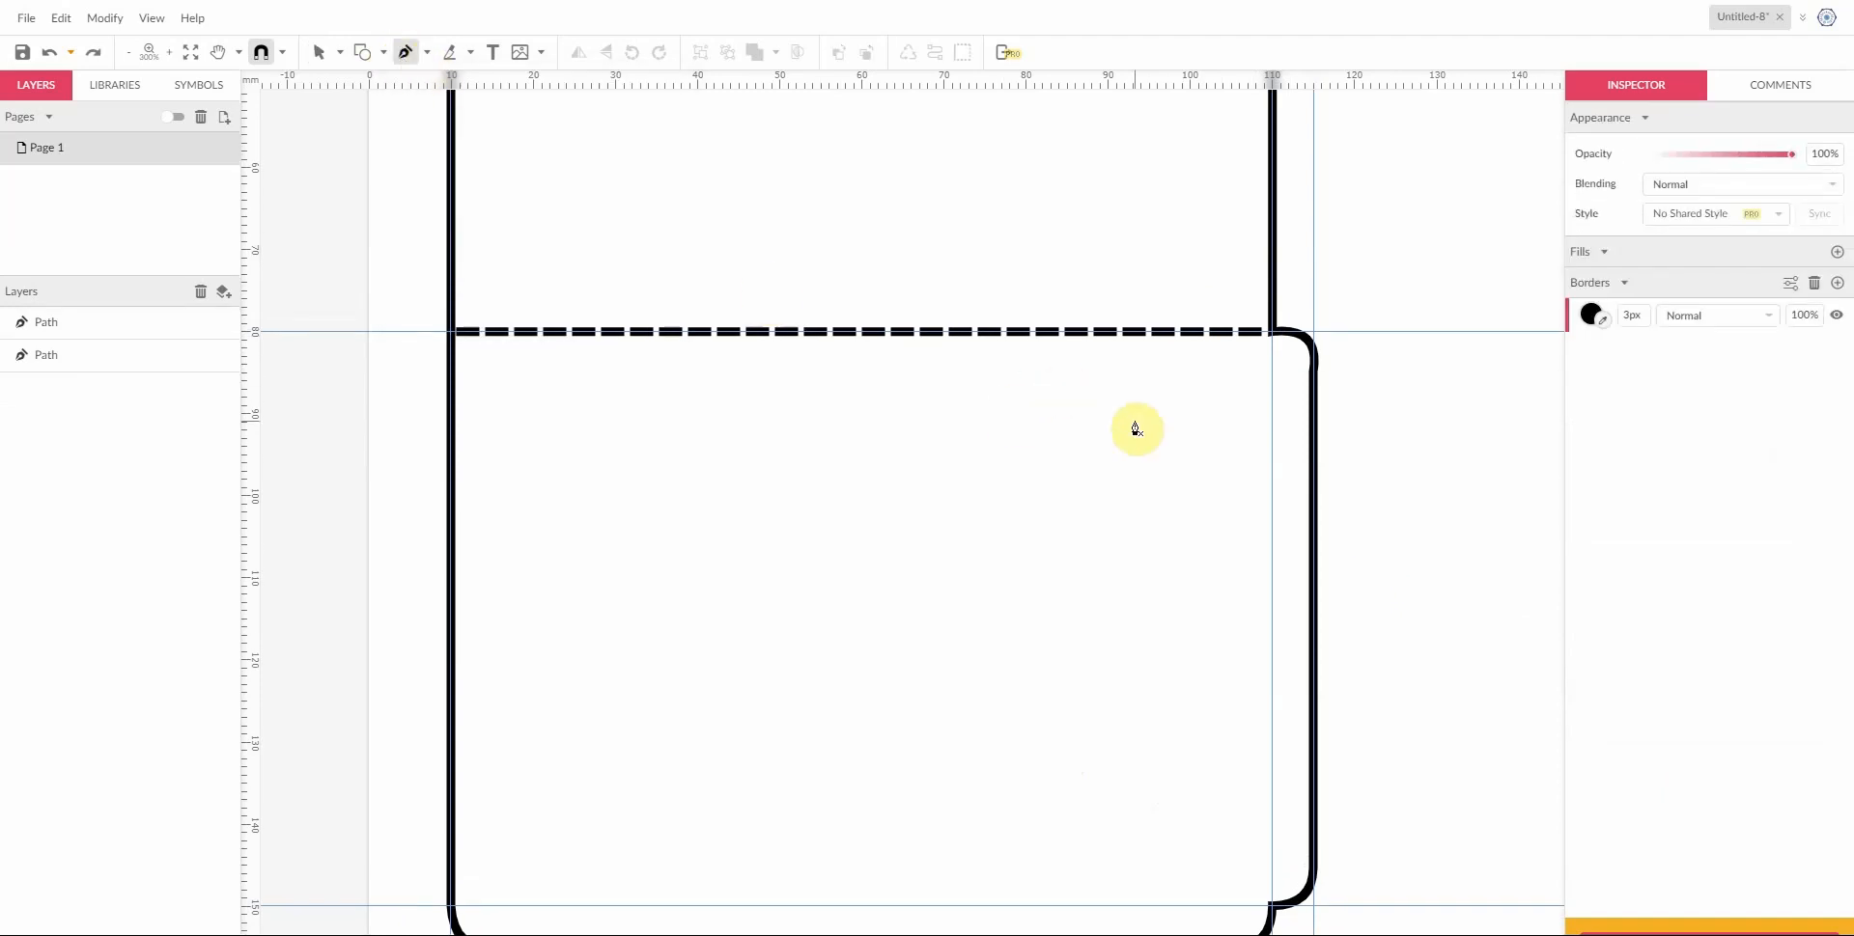
click(1272, 346)
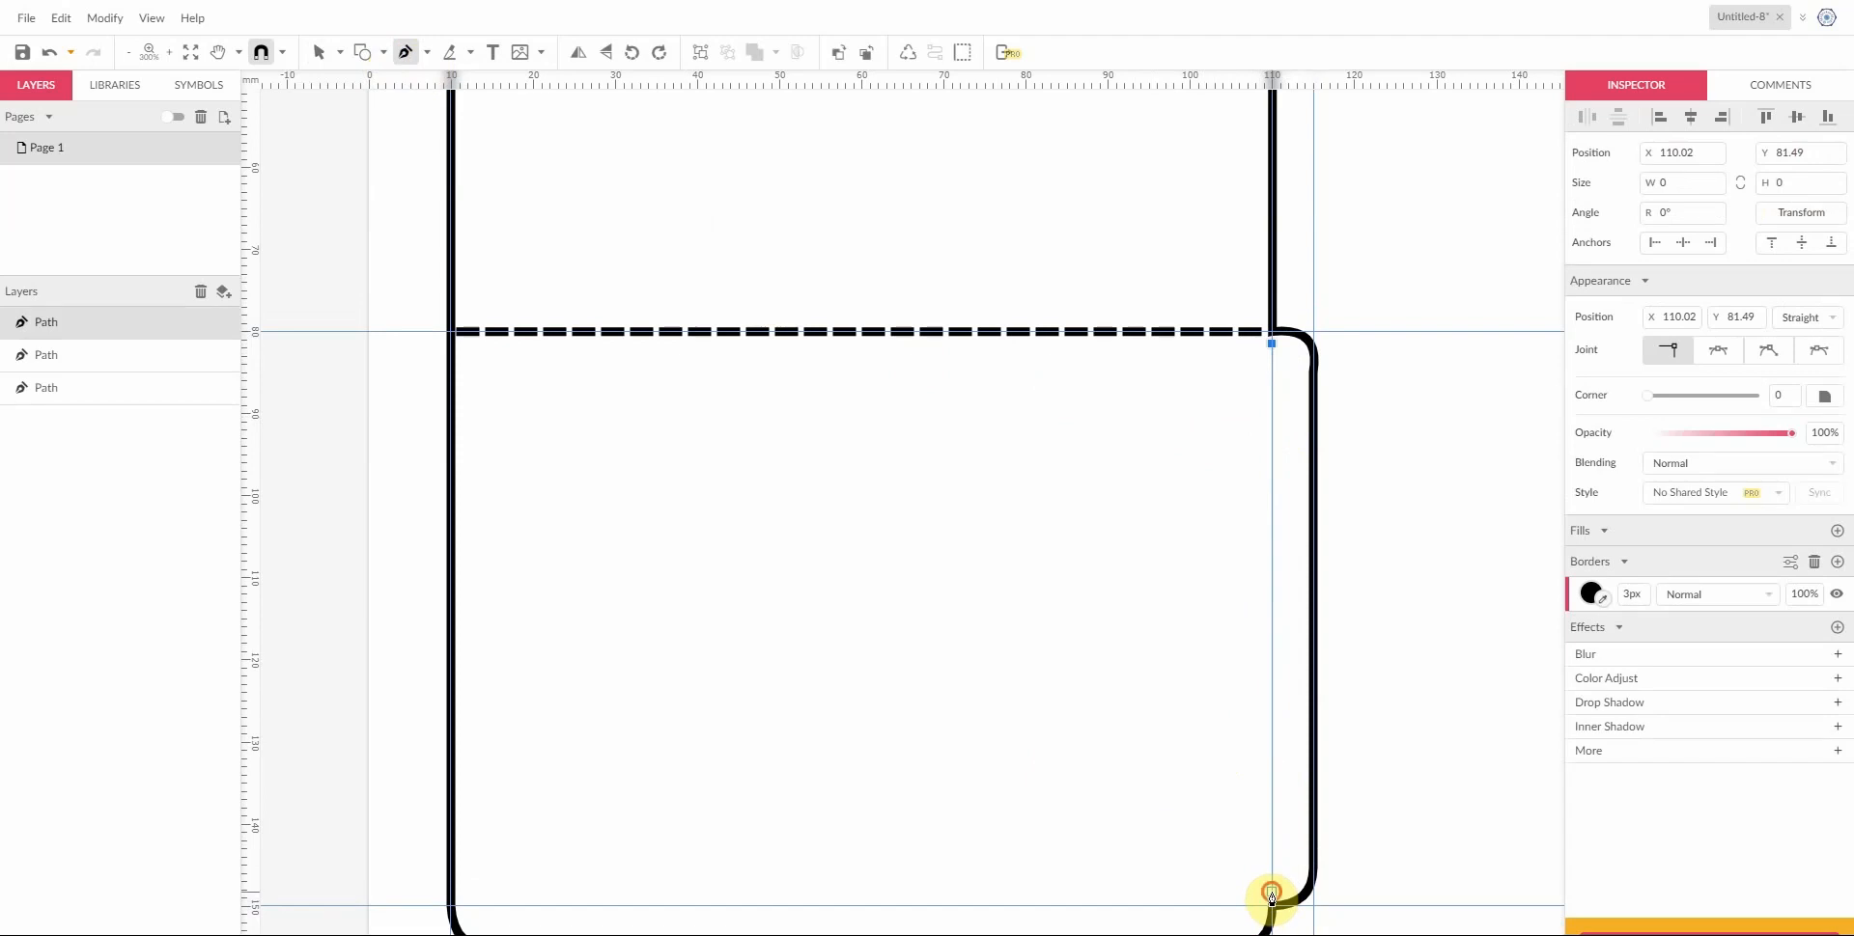
click(1271, 898)
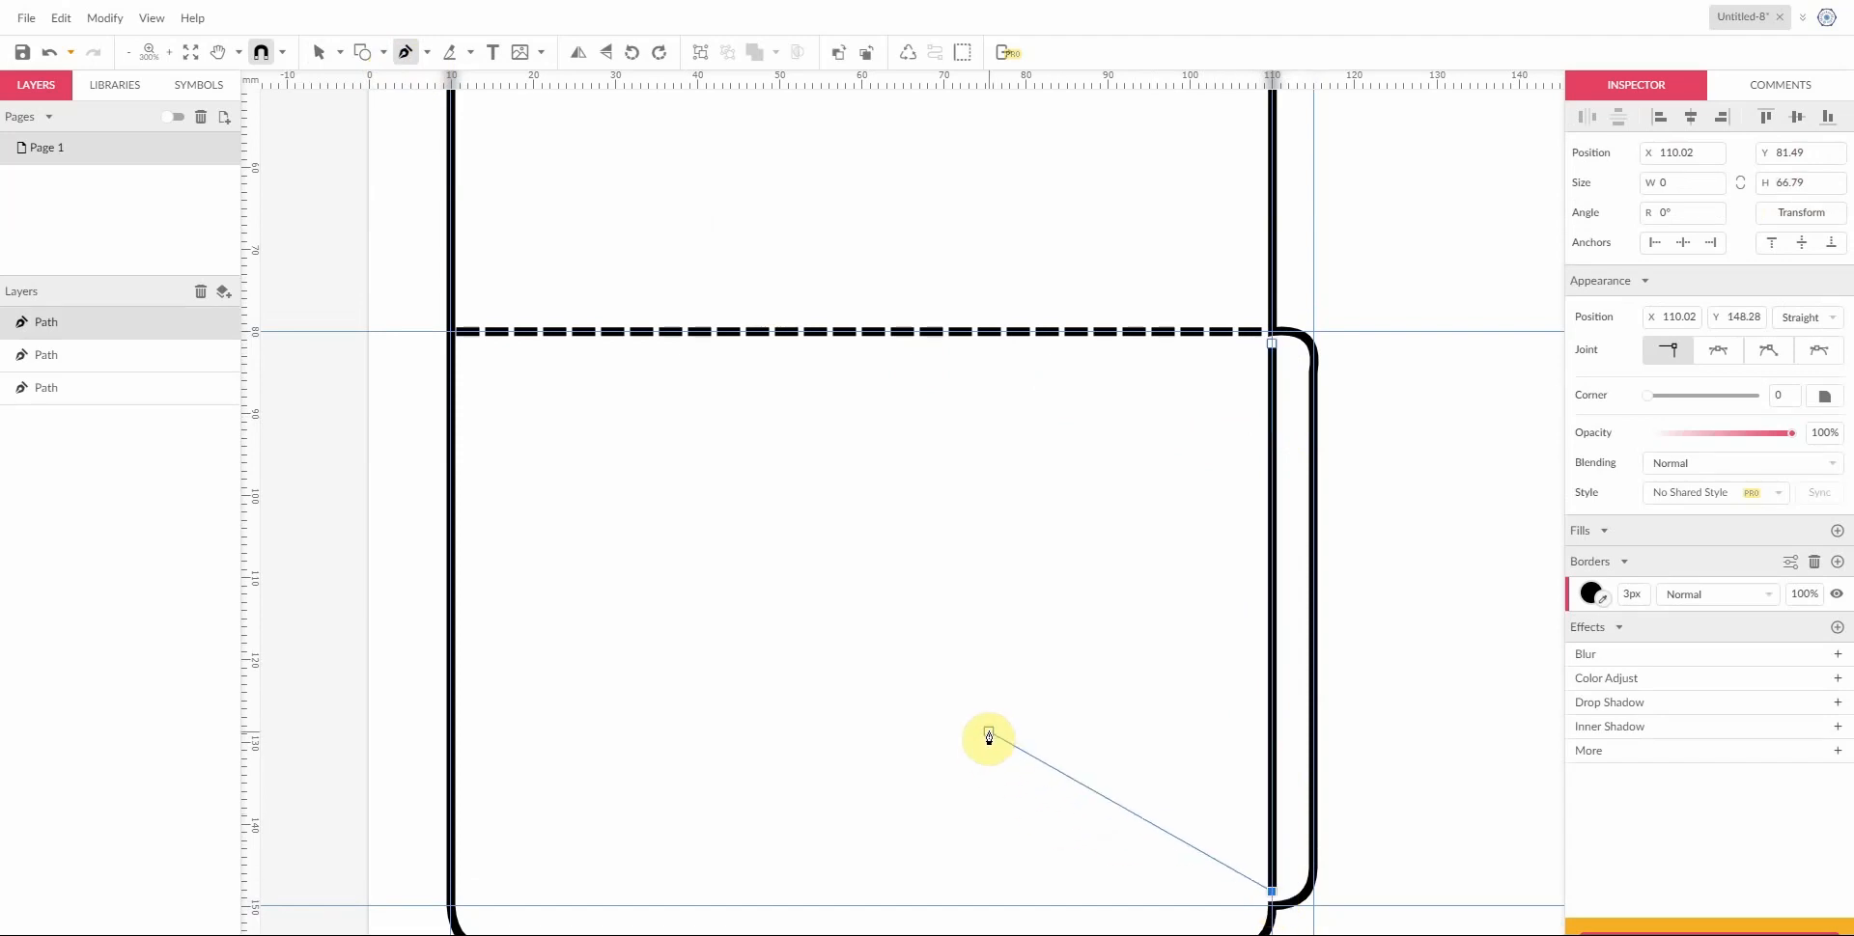
key(Escape)
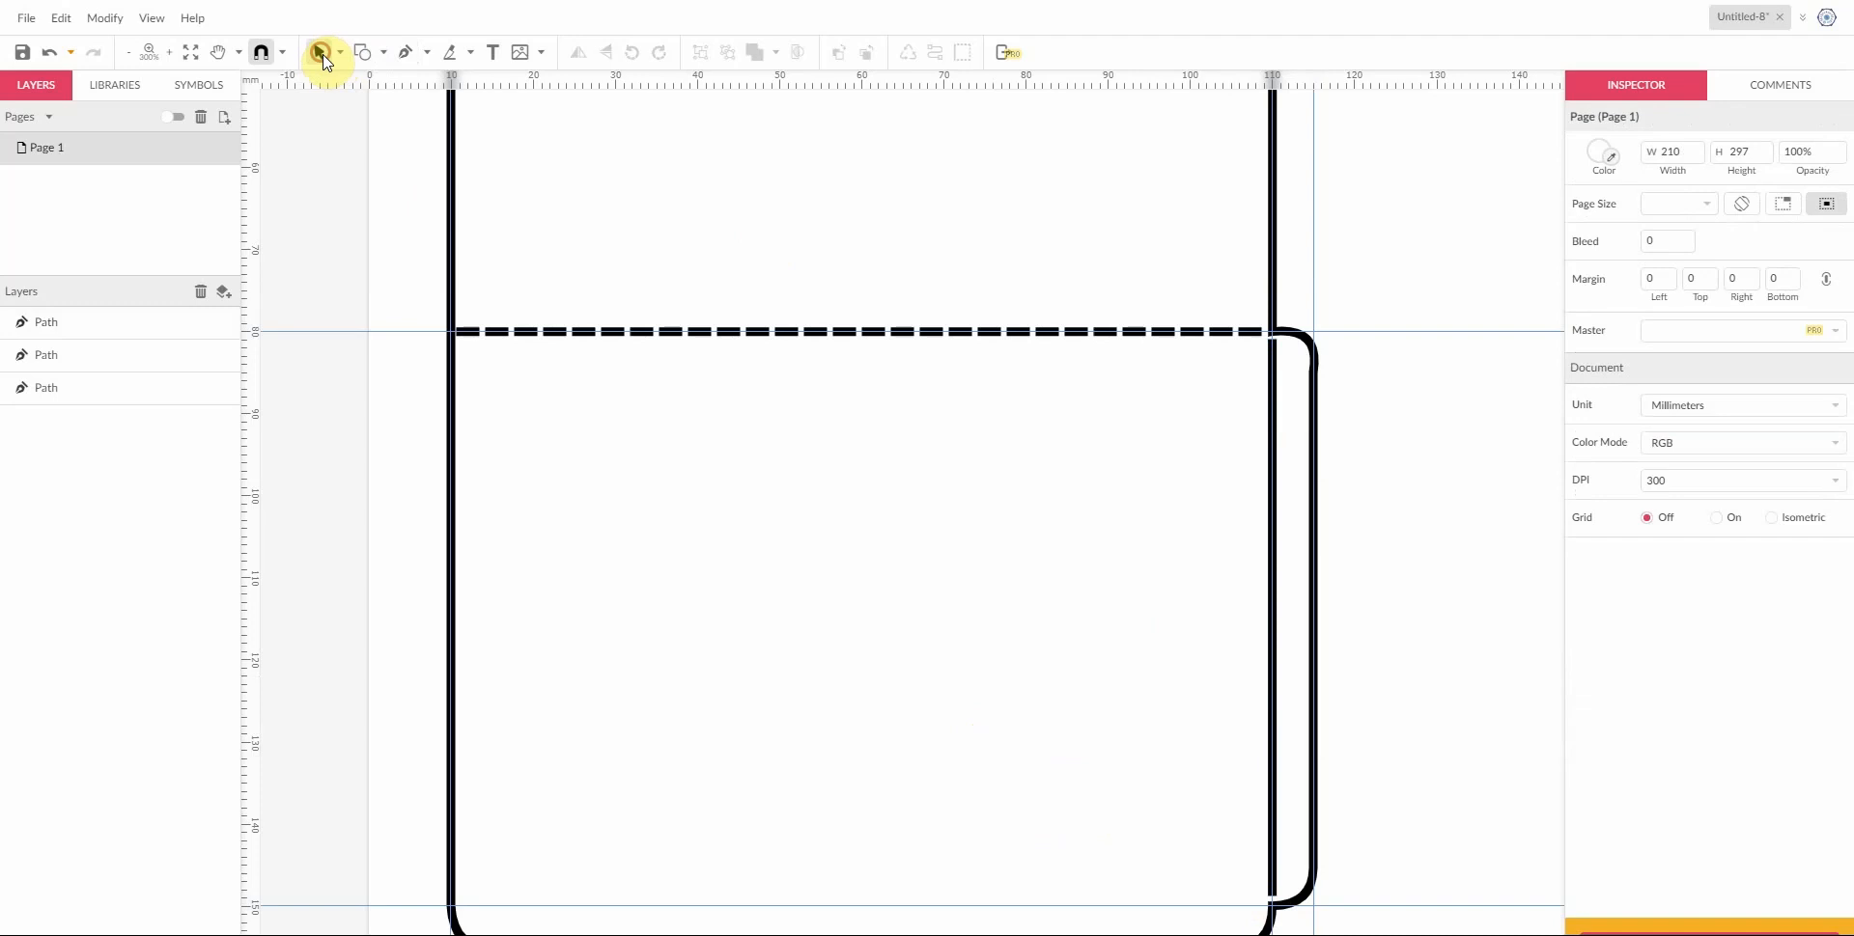
Step: Make the vertical line on the 110 mm guide dashed, with both dash values and both gap values set to 5
click(1275, 514)
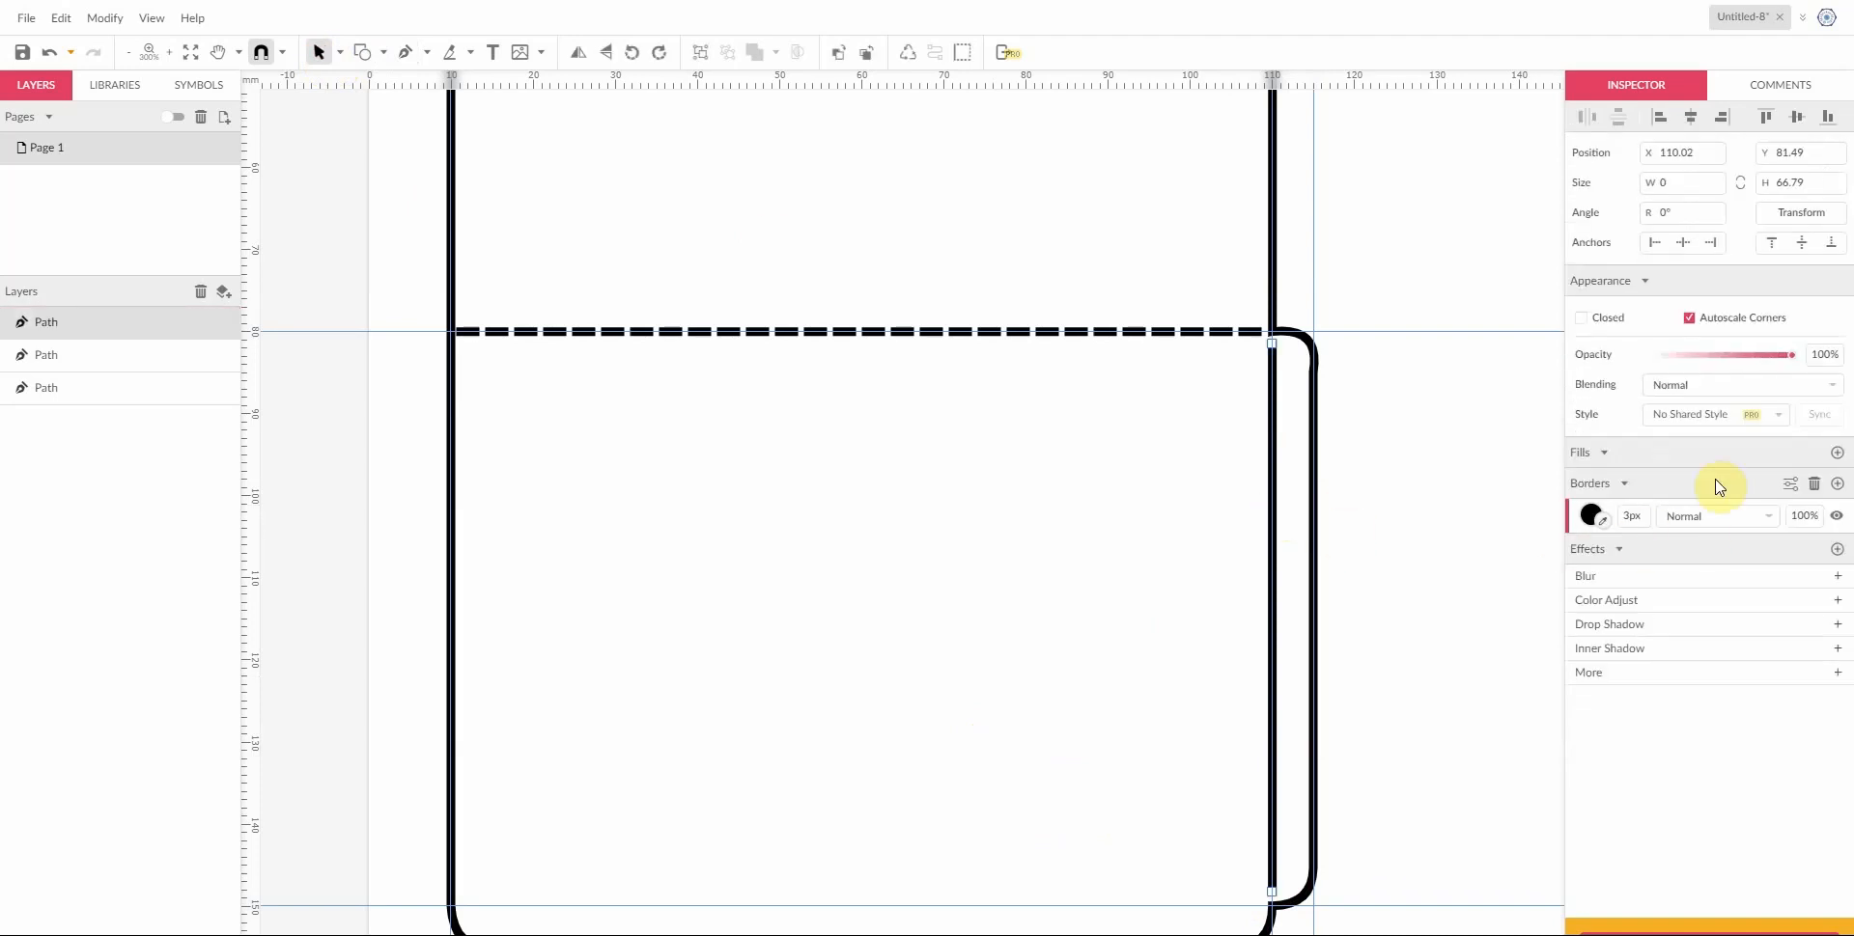
click(1789, 484)
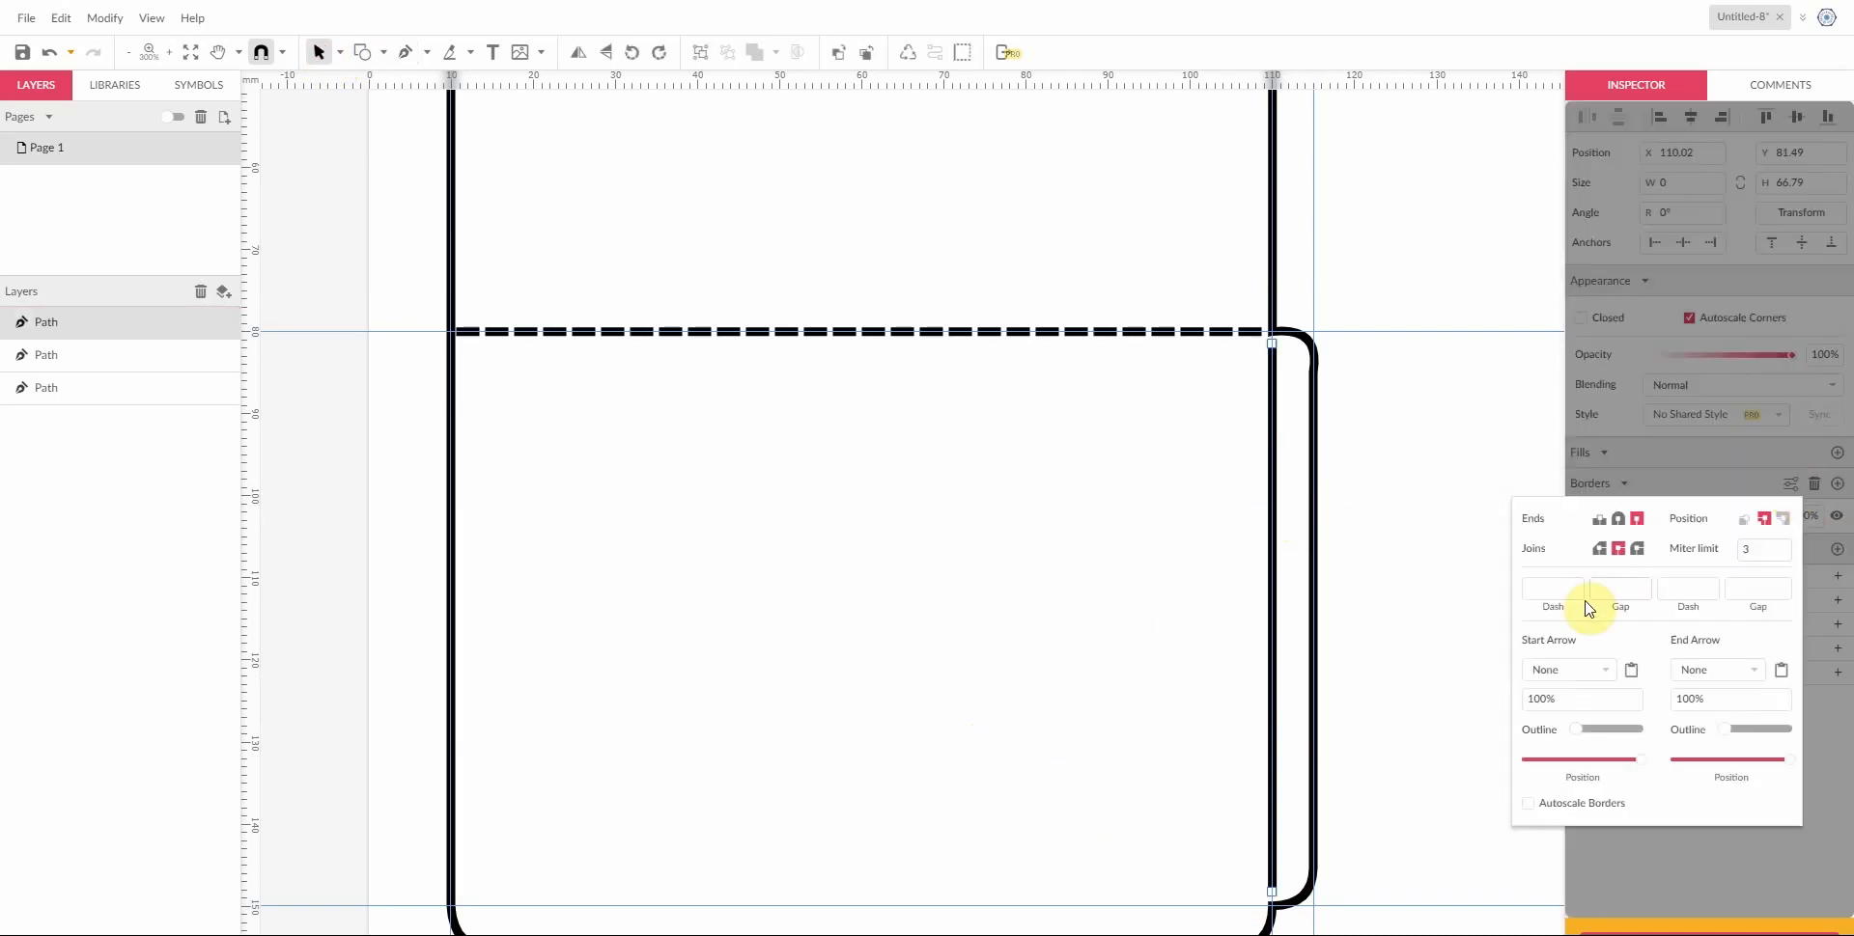
click(1561, 591)
text(5)
click(1626, 590)
text(5)
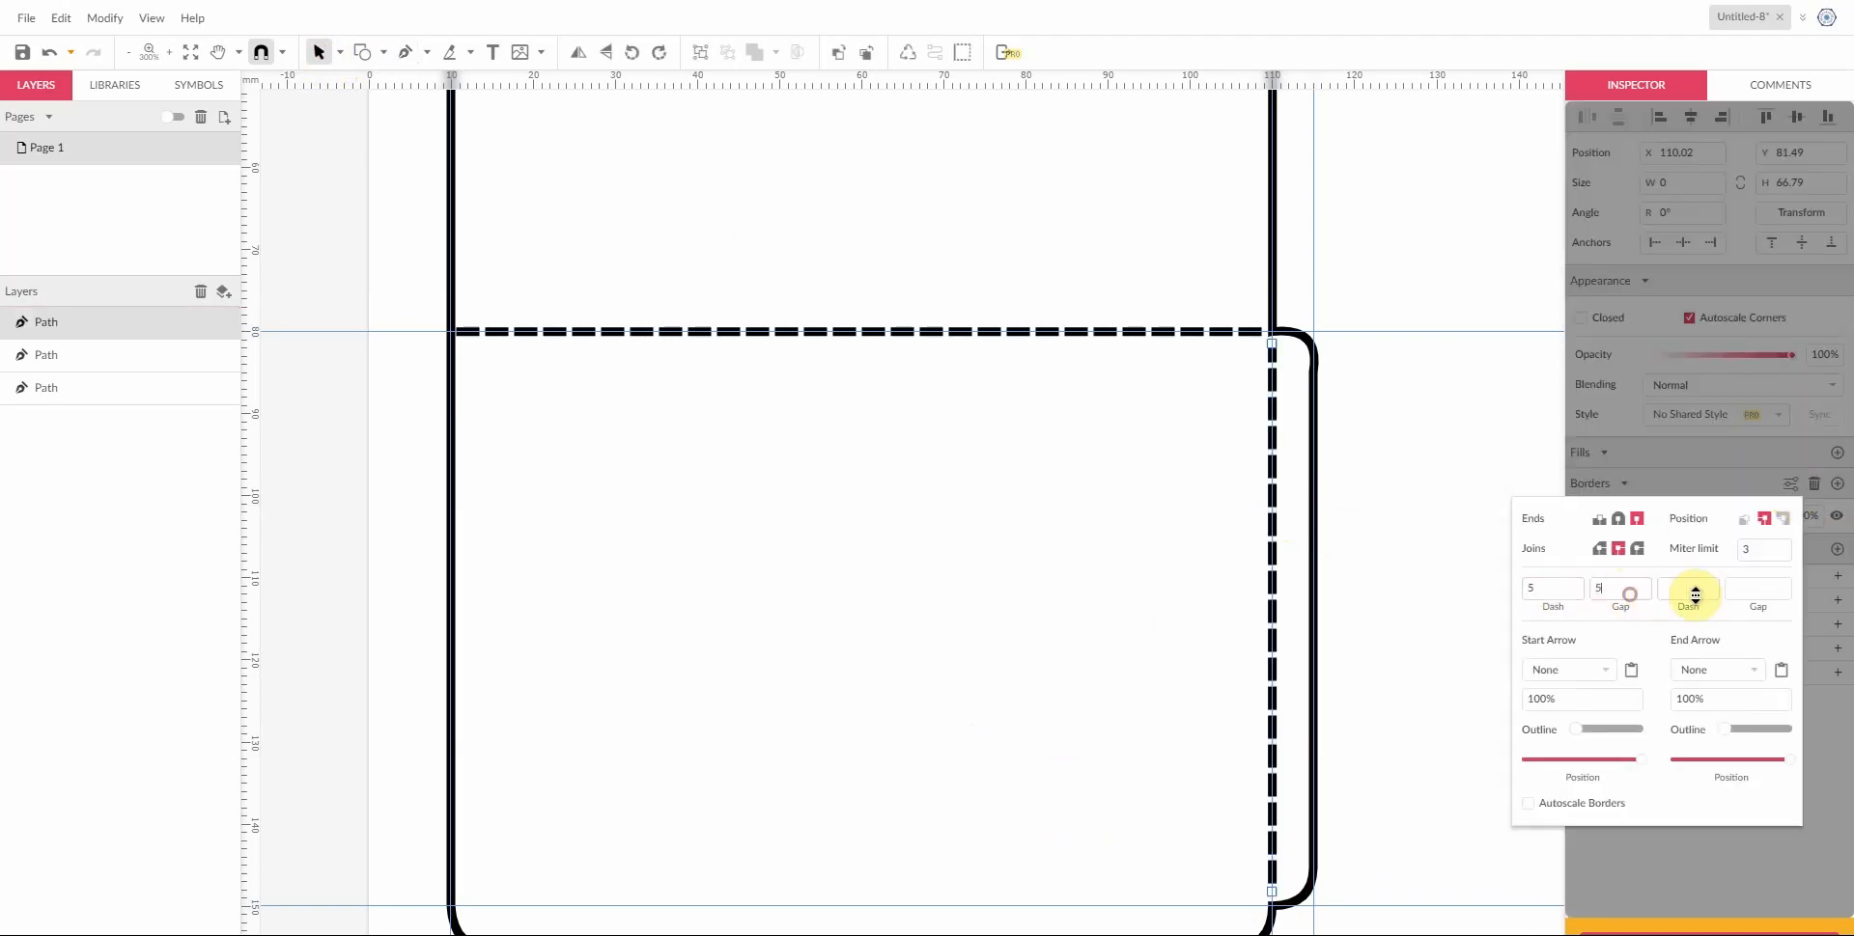
click(1691, 590)
text(5)
click(1750, 587)
text(5)
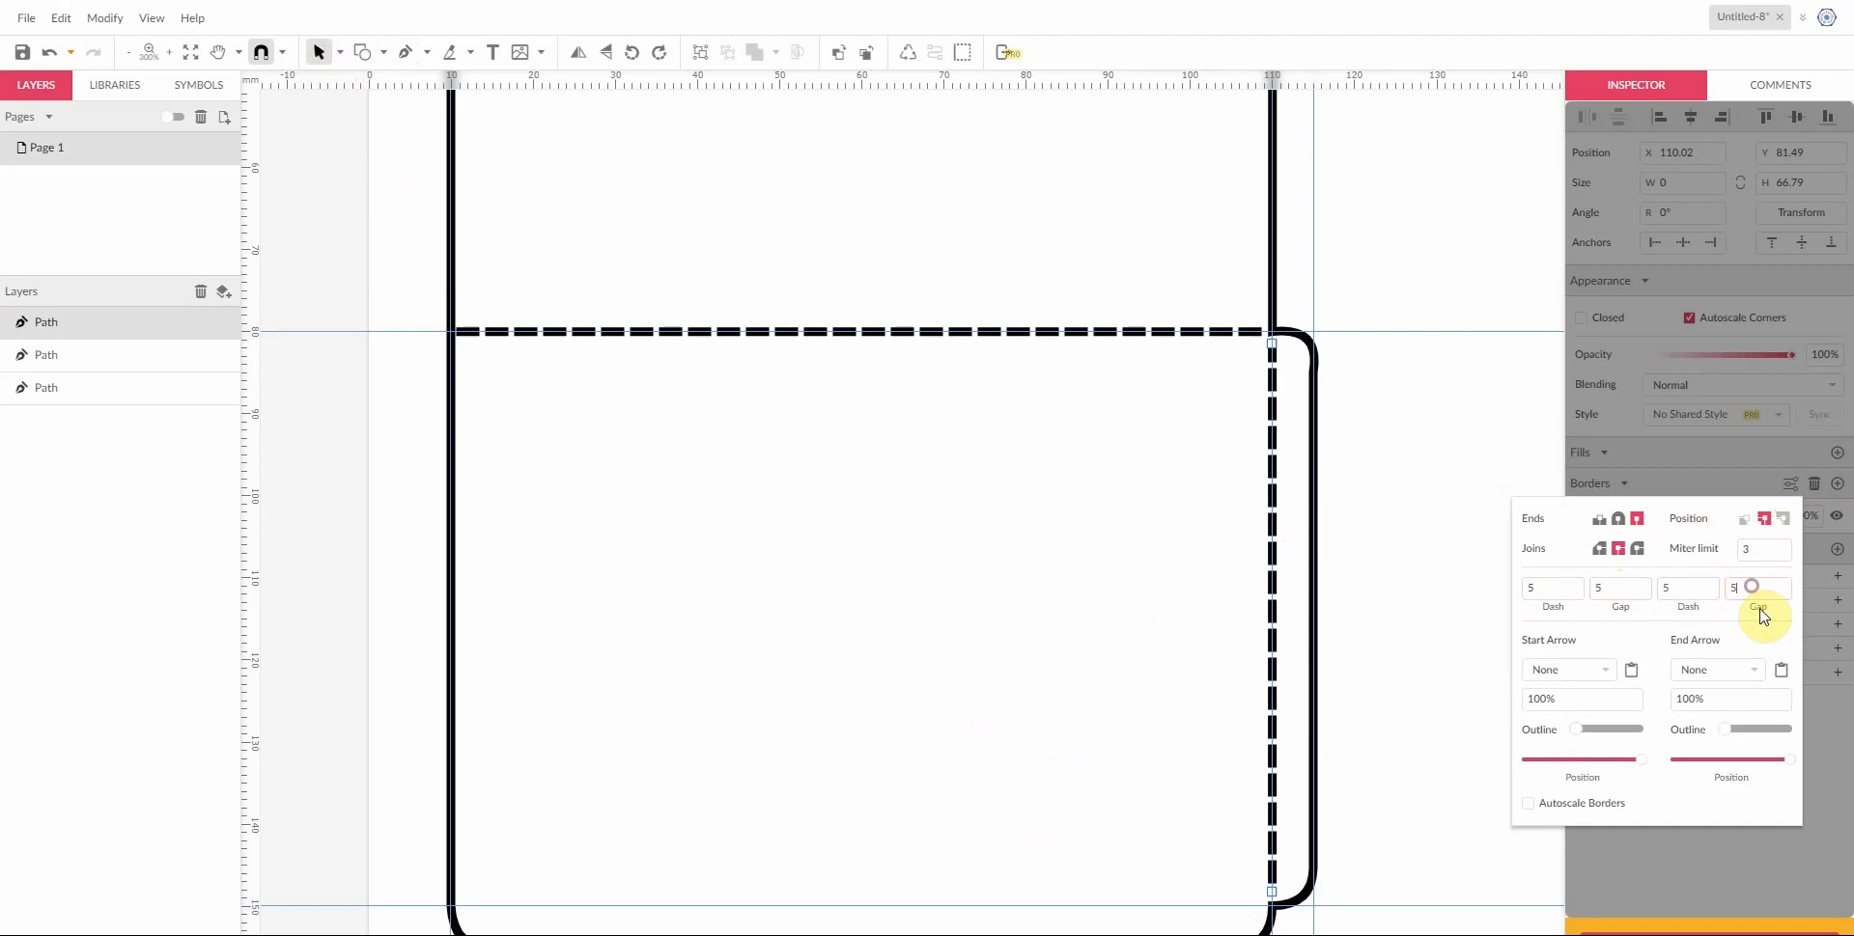
click(1714, 369)
Step: Draw a dashed straight horizontal path with the Pen tool along the 150 mm guide, from about X 11 mm to about X 107 mm
click(407, 56)
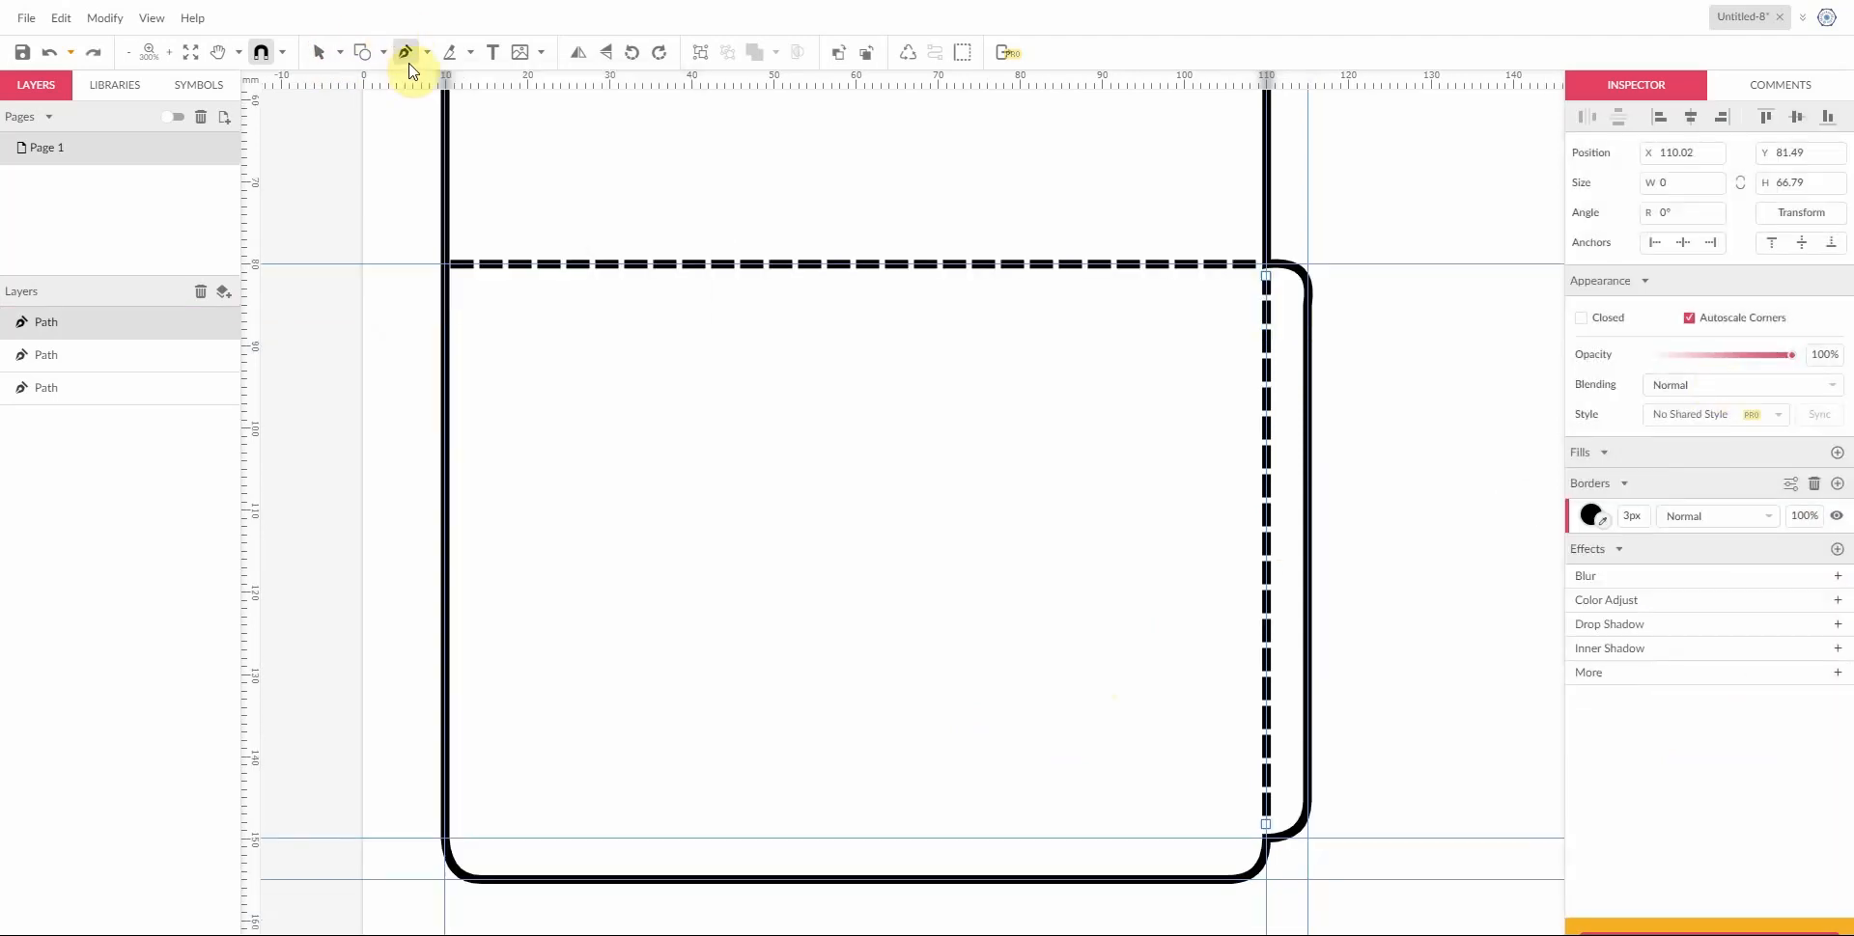
click(402, 58)
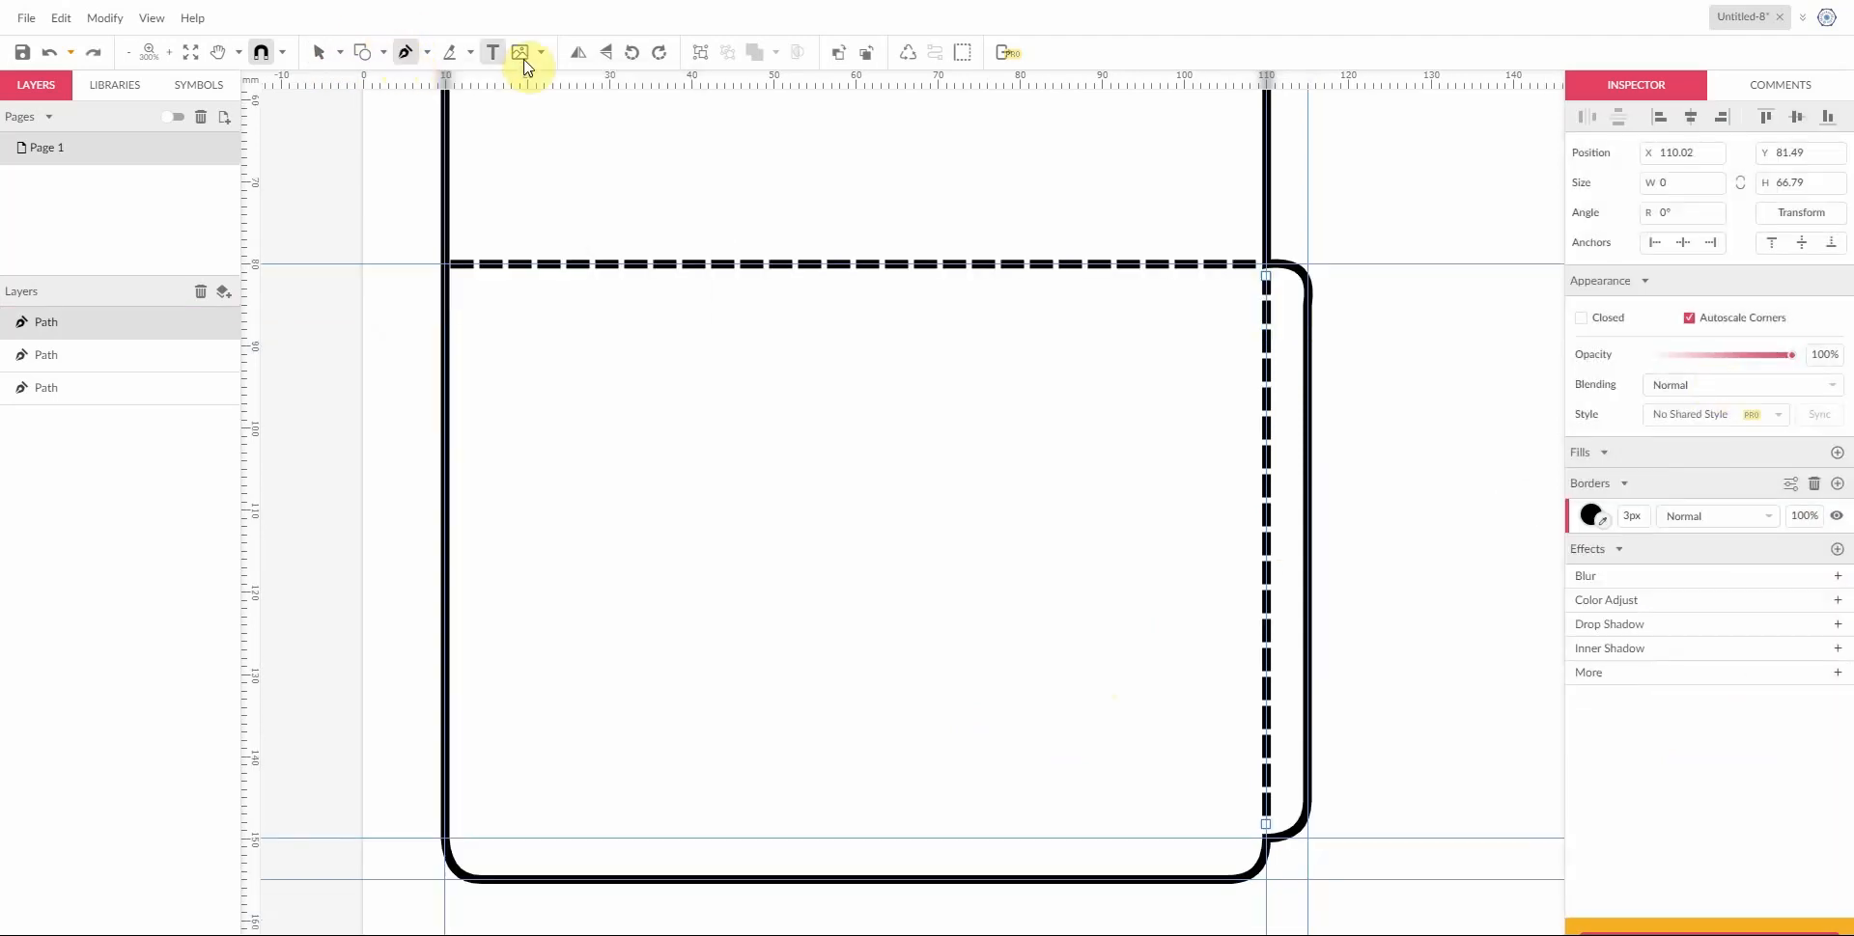
scroll(1000, 199, up, 1)
click(1790, 484)
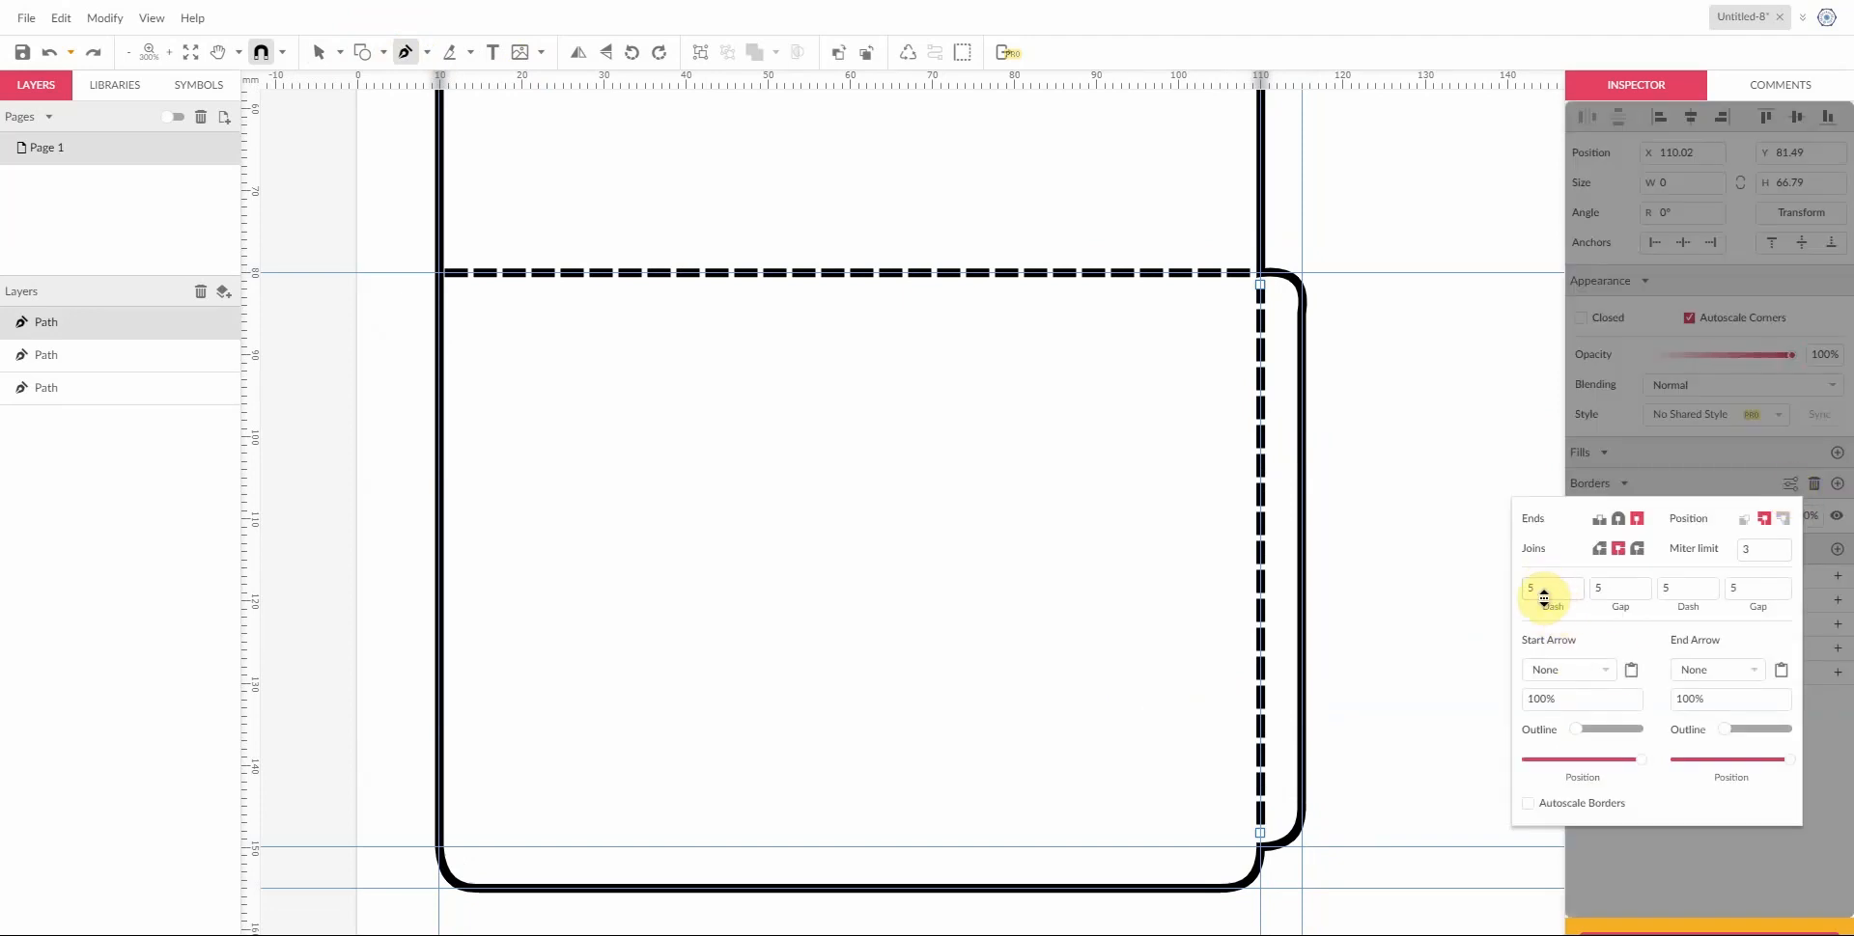
click(1685, 460)
scroll(900, 744, right, 1)
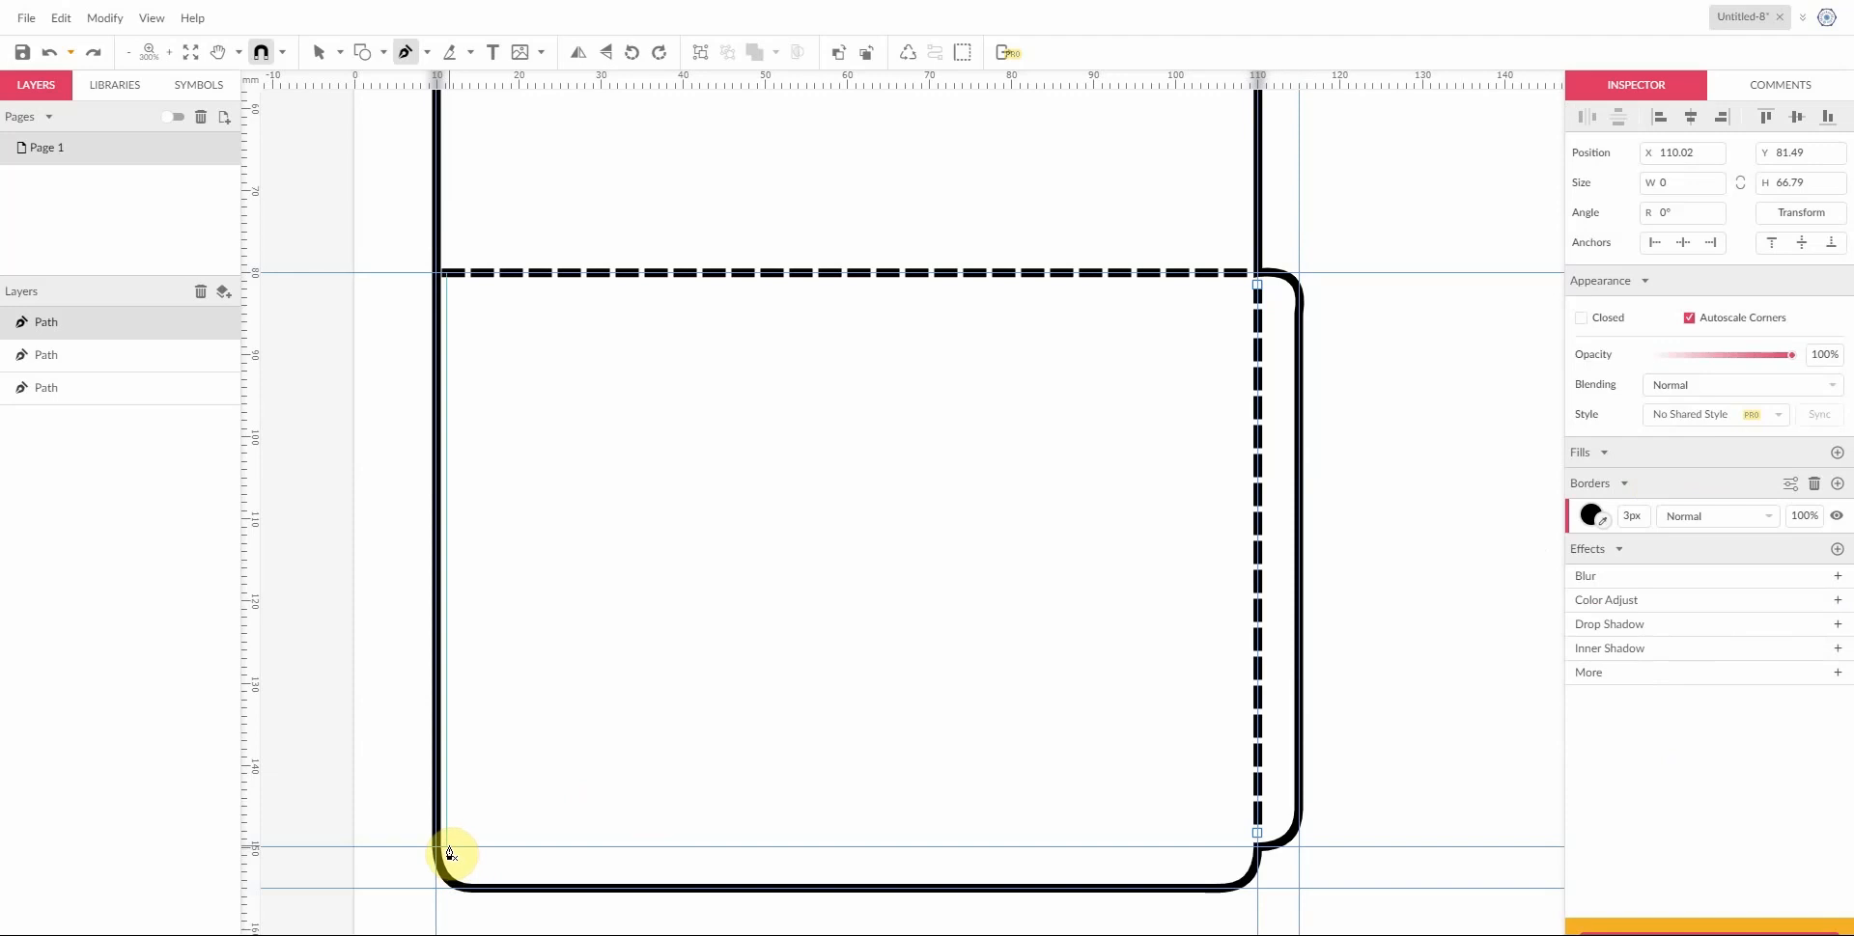
click(447, 848)
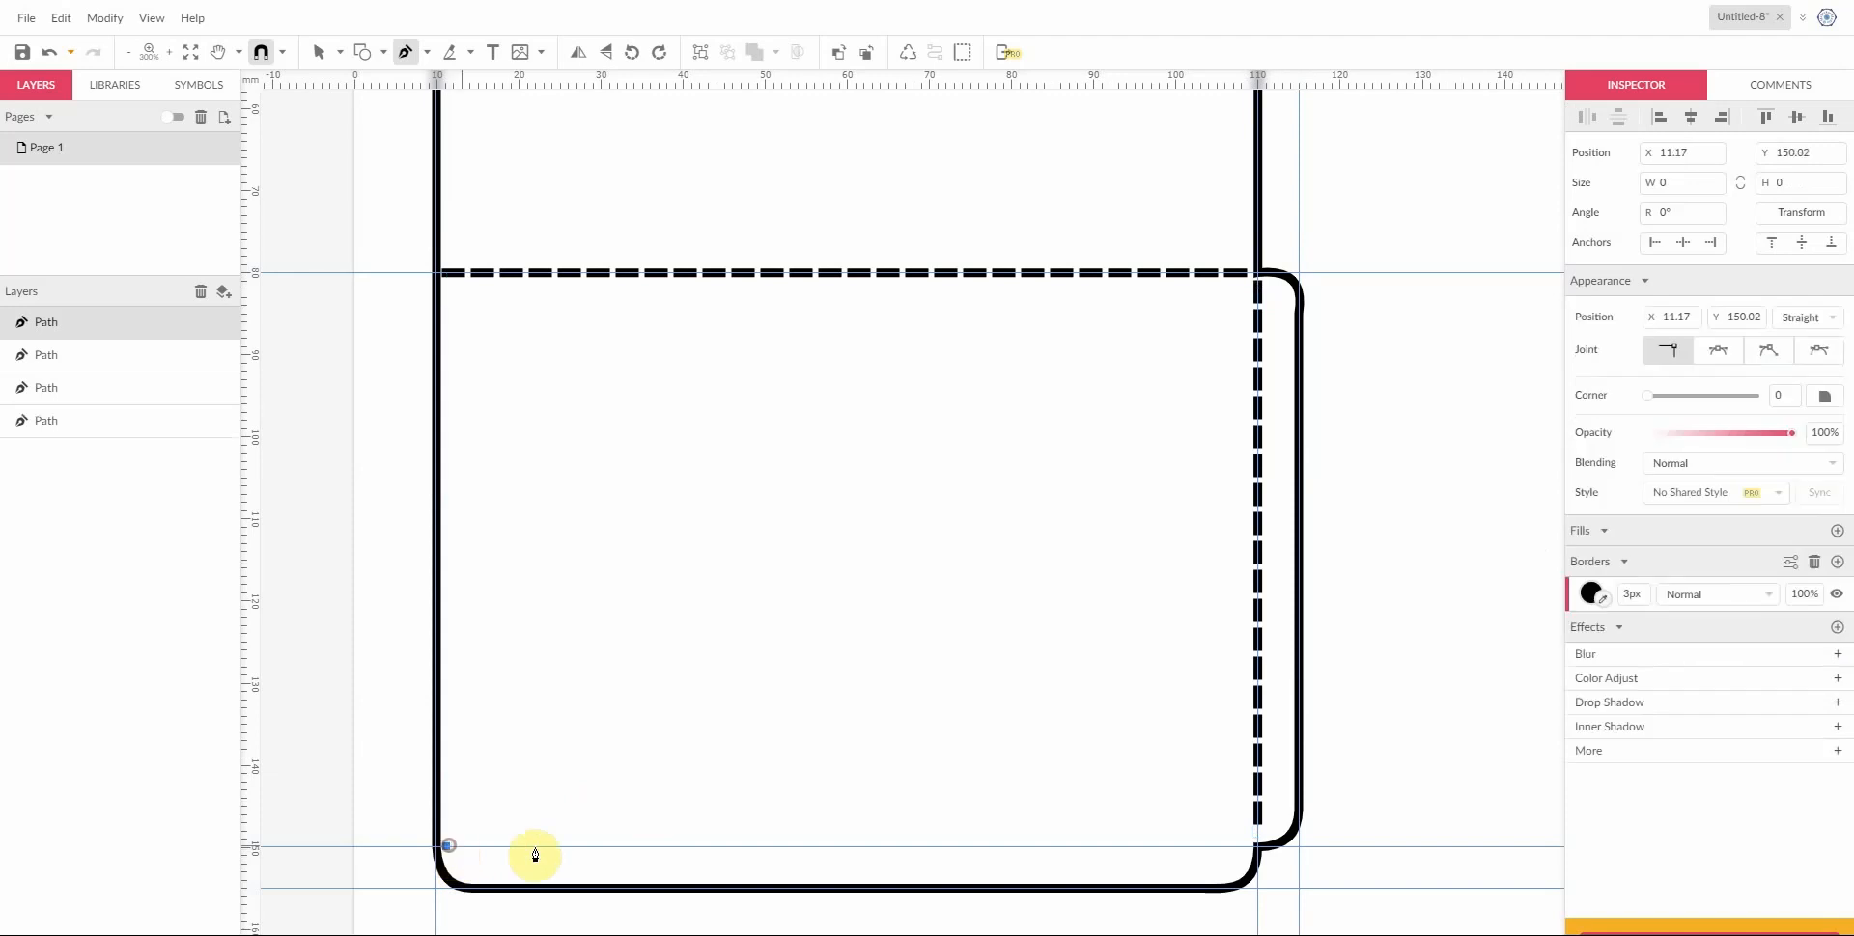
click(1234, 849)
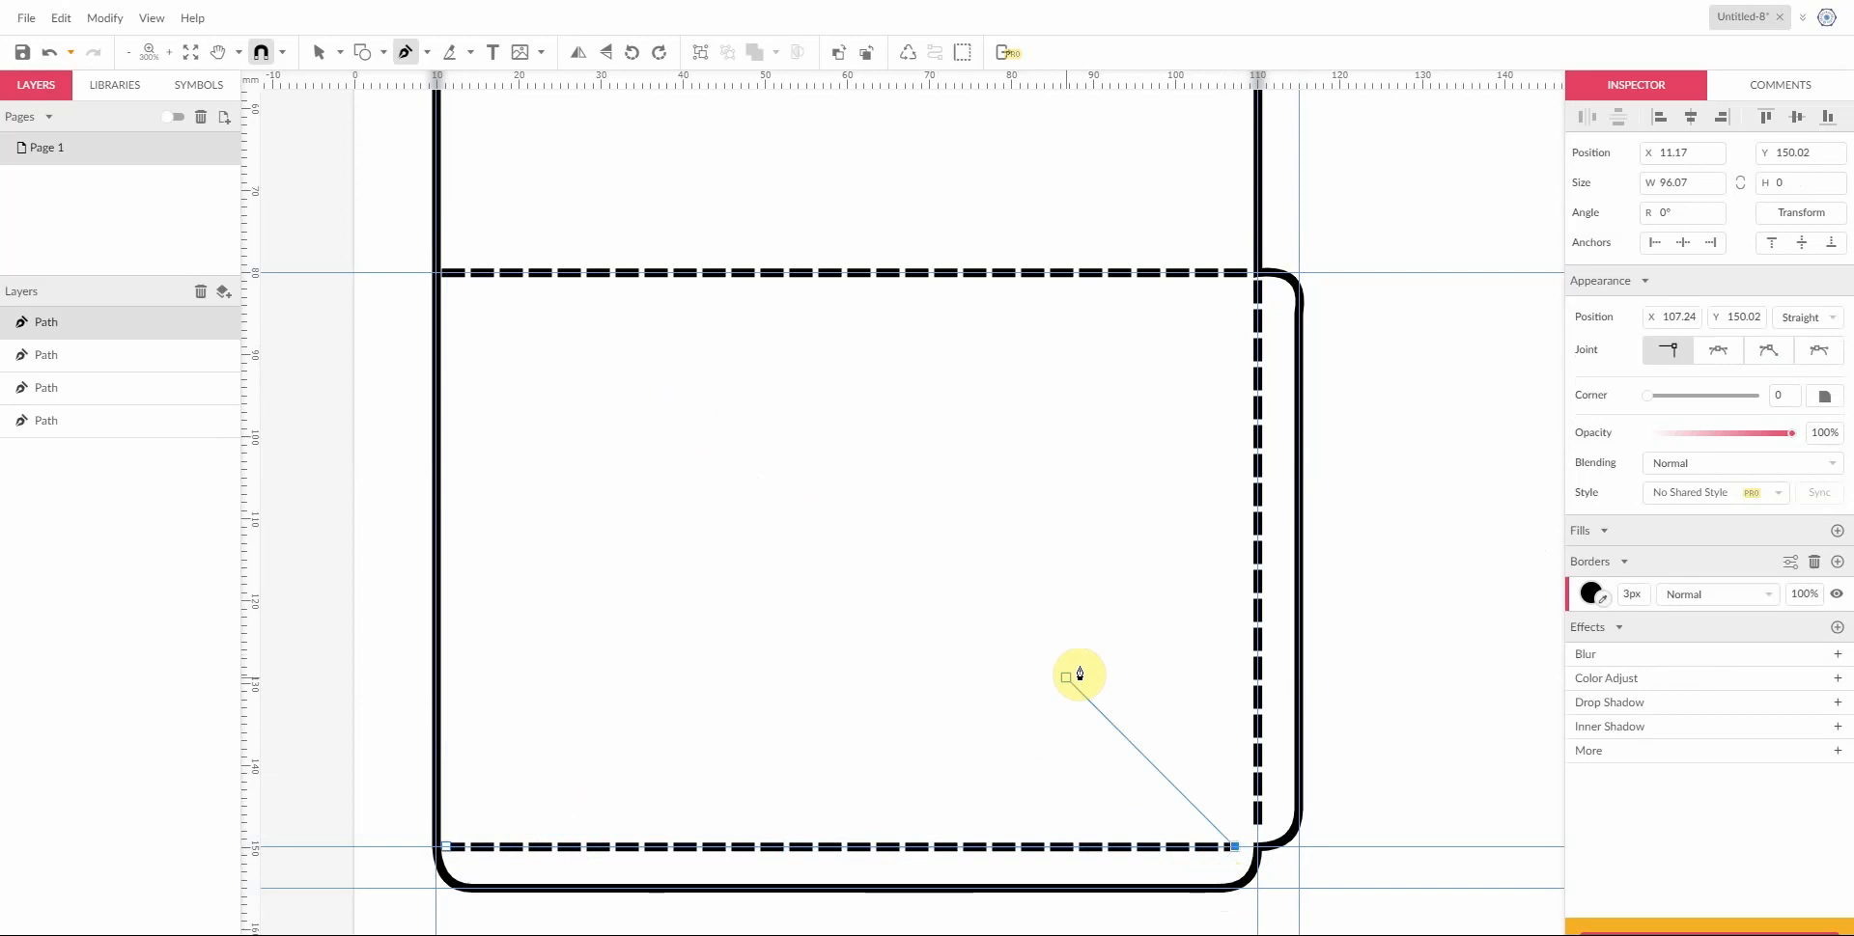
key(Escape)
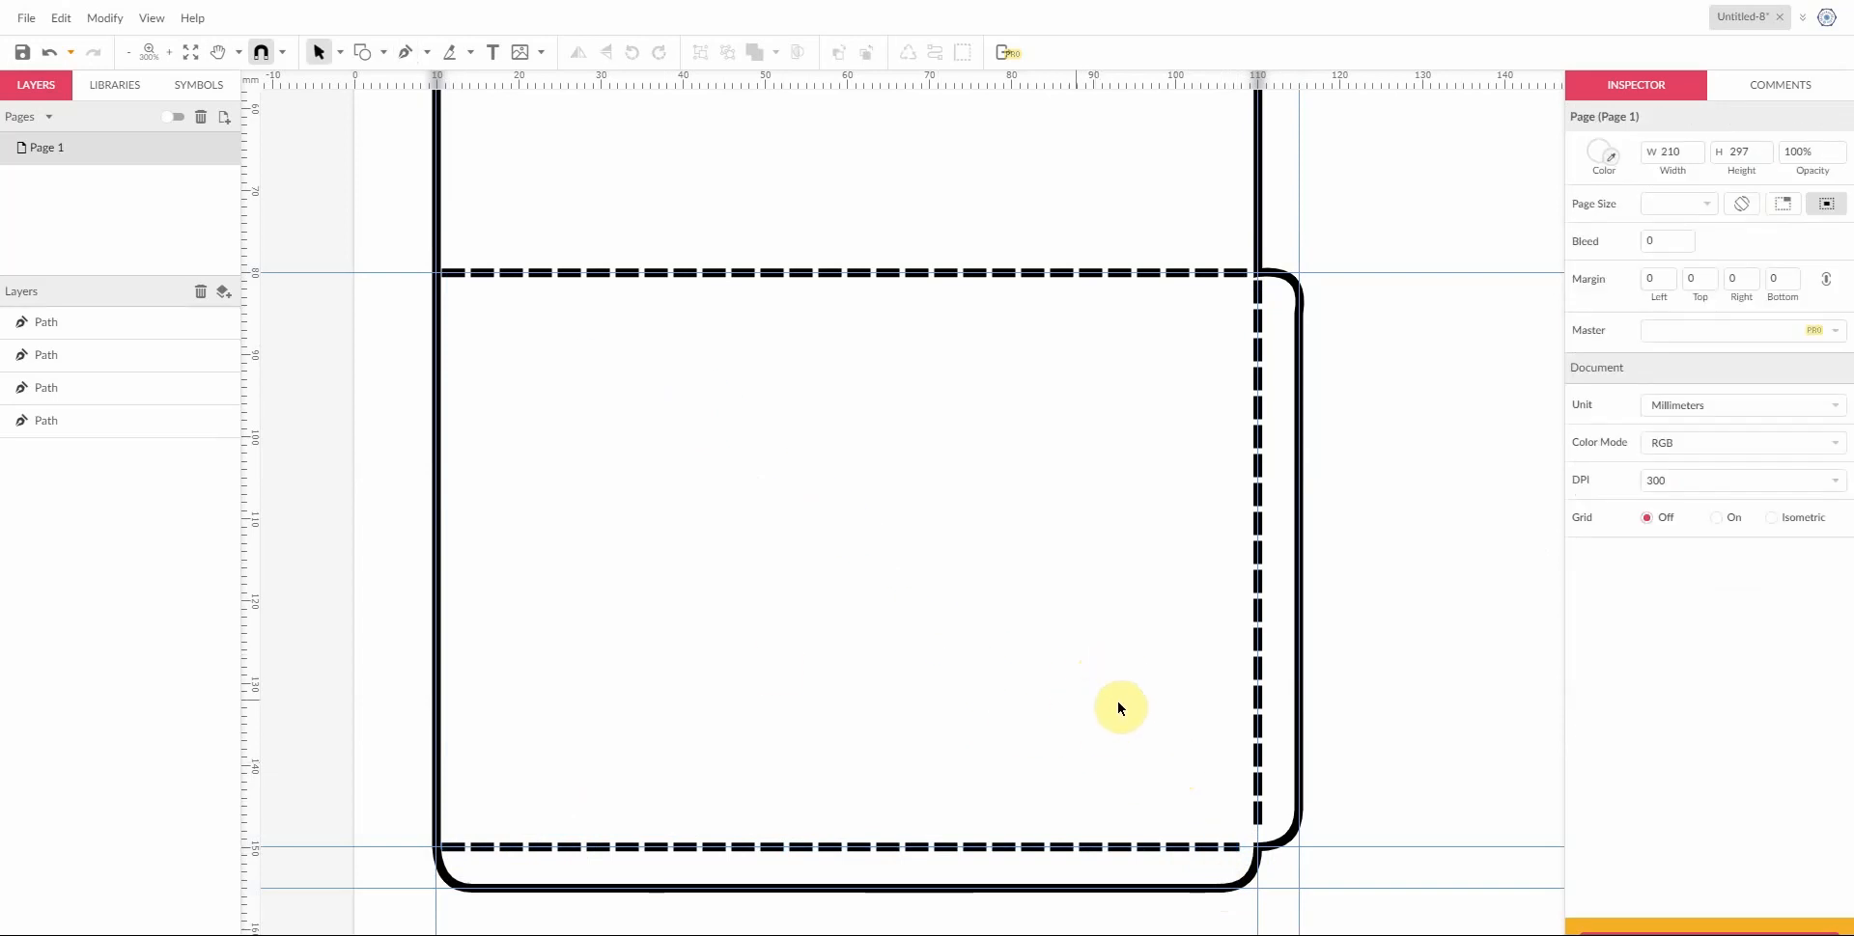
click(404, 54)
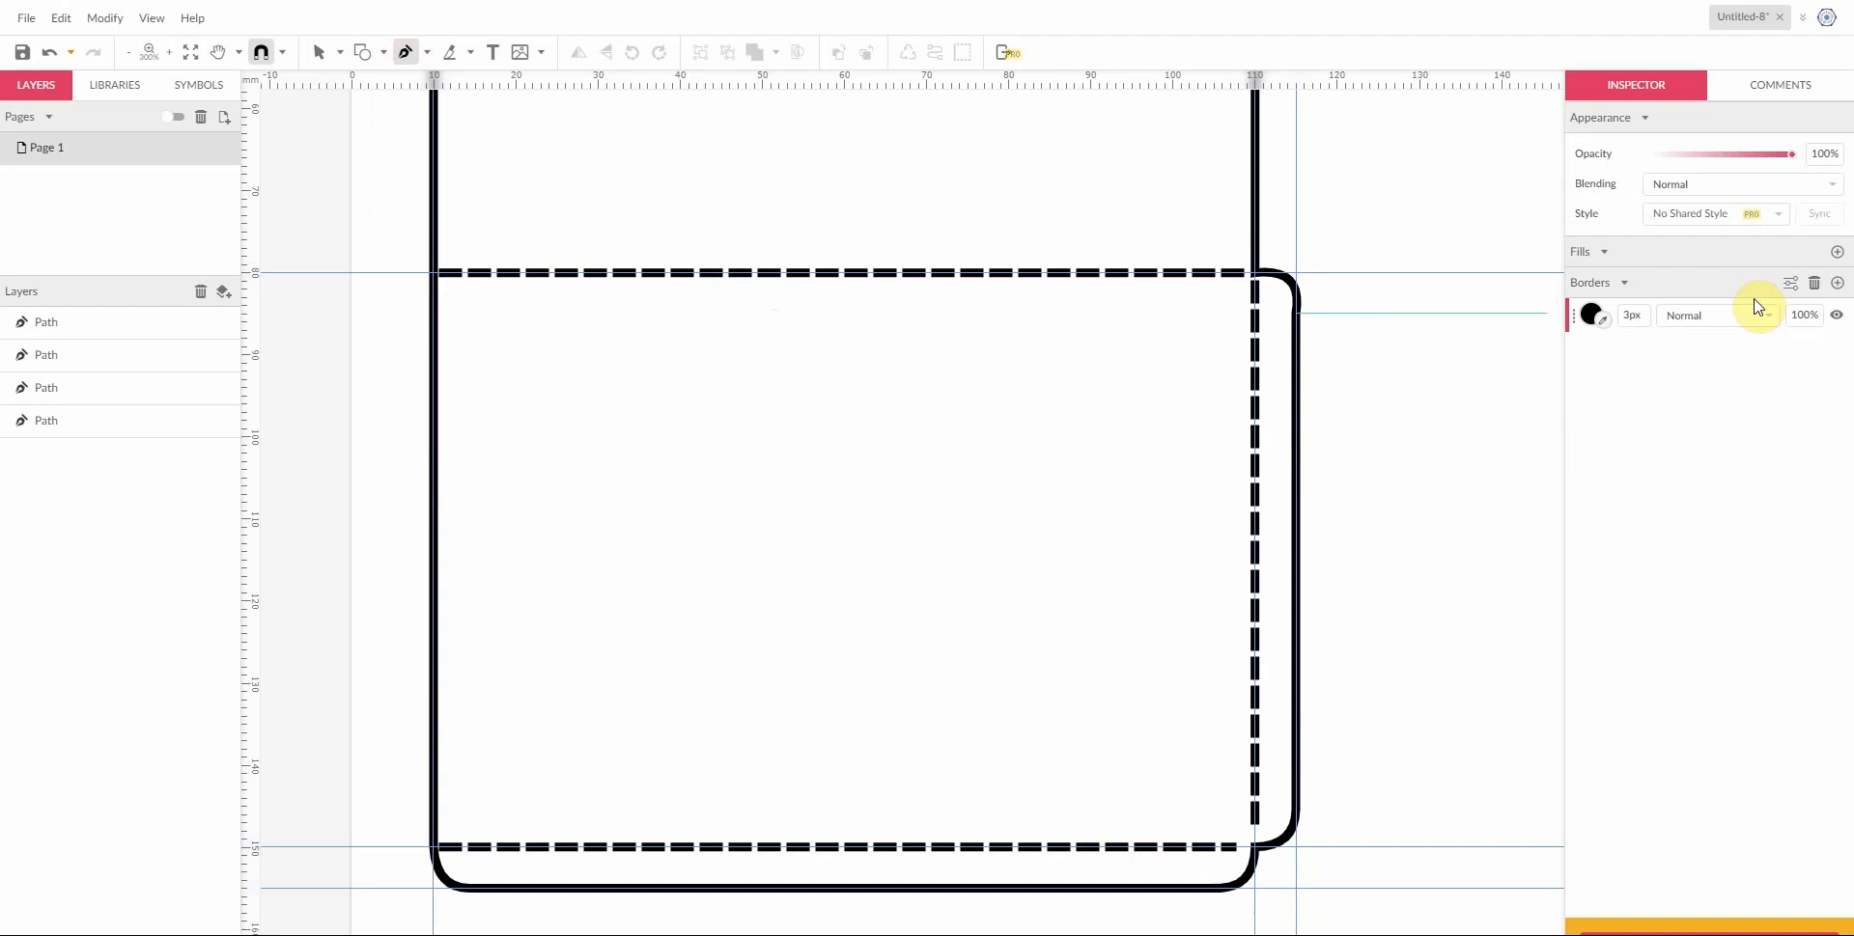
click(1791, 283)
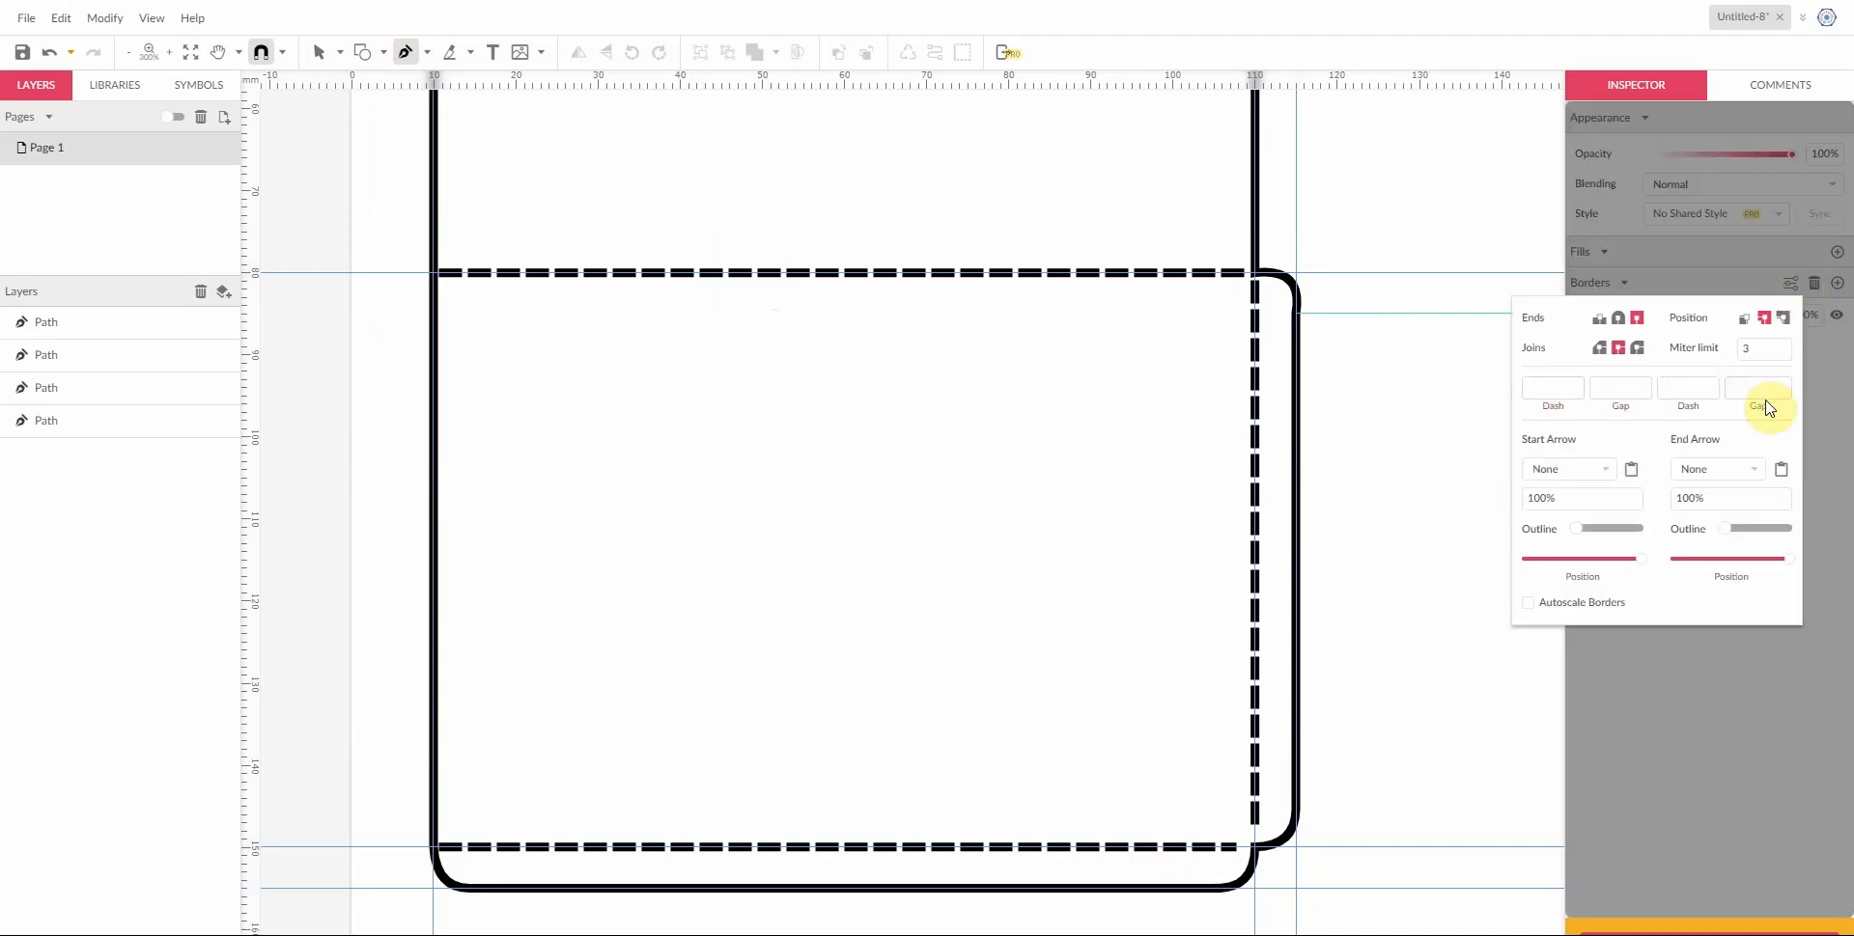
click(1720, 733)
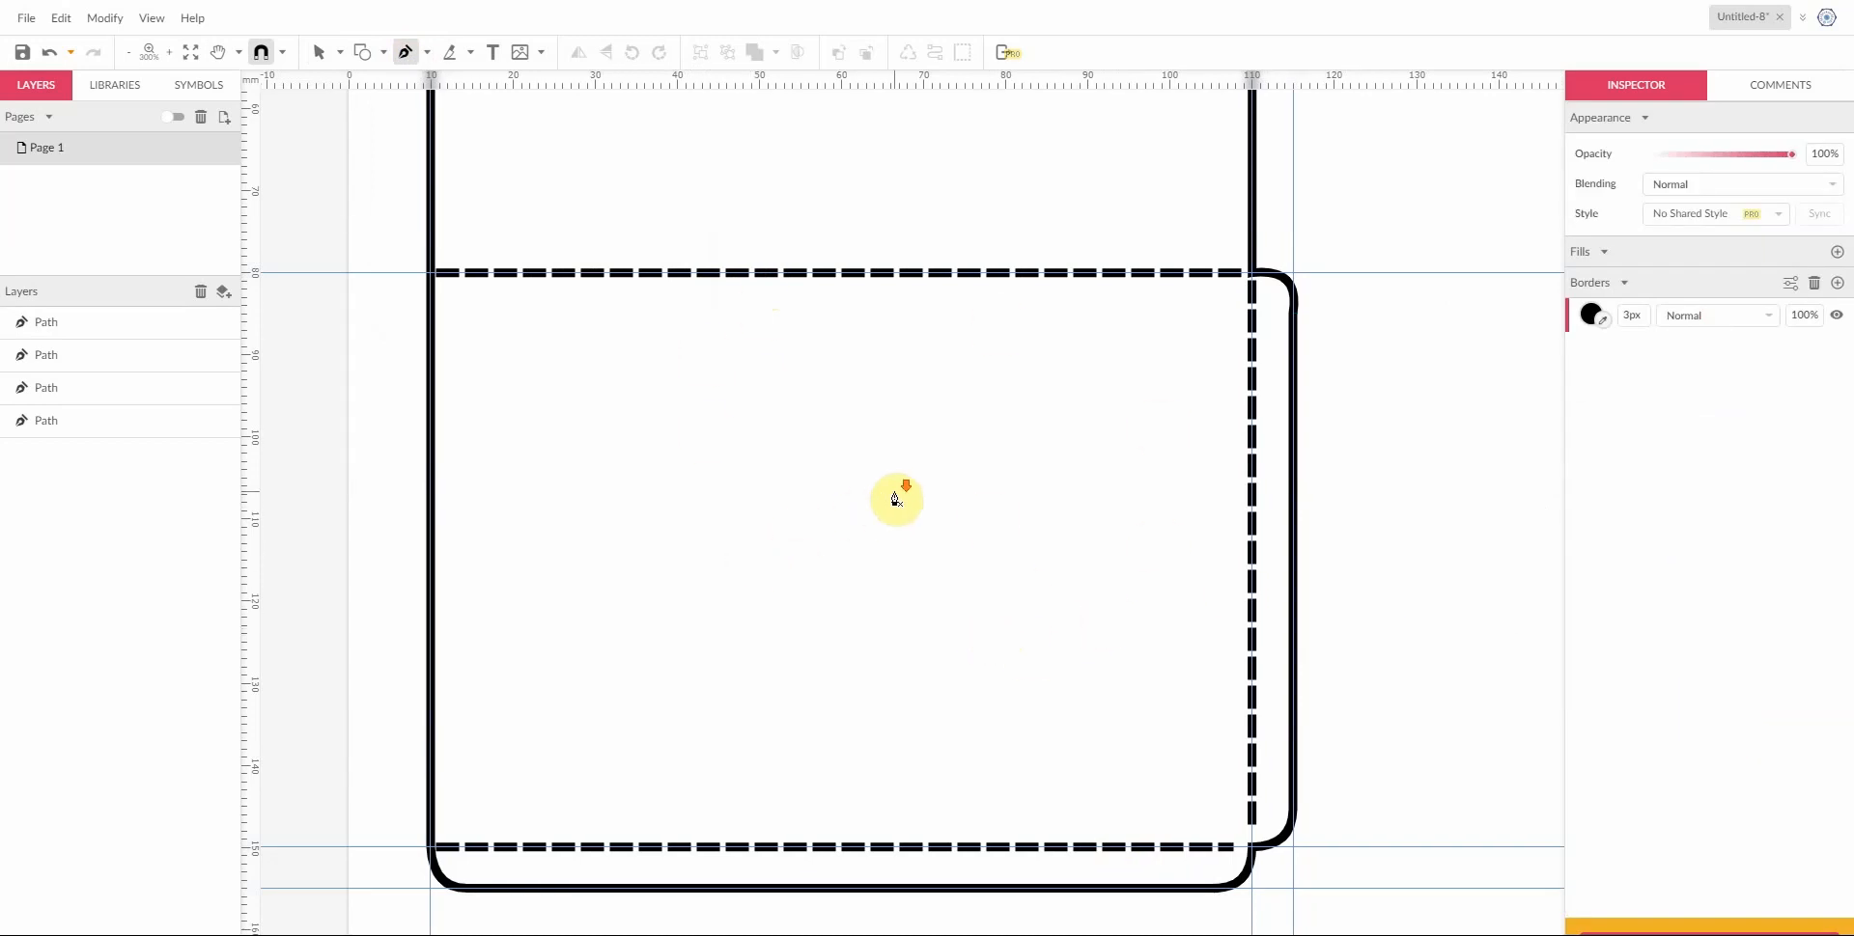
scroll(896, 499, down, 2)
scroll(935, 473, up, 2)
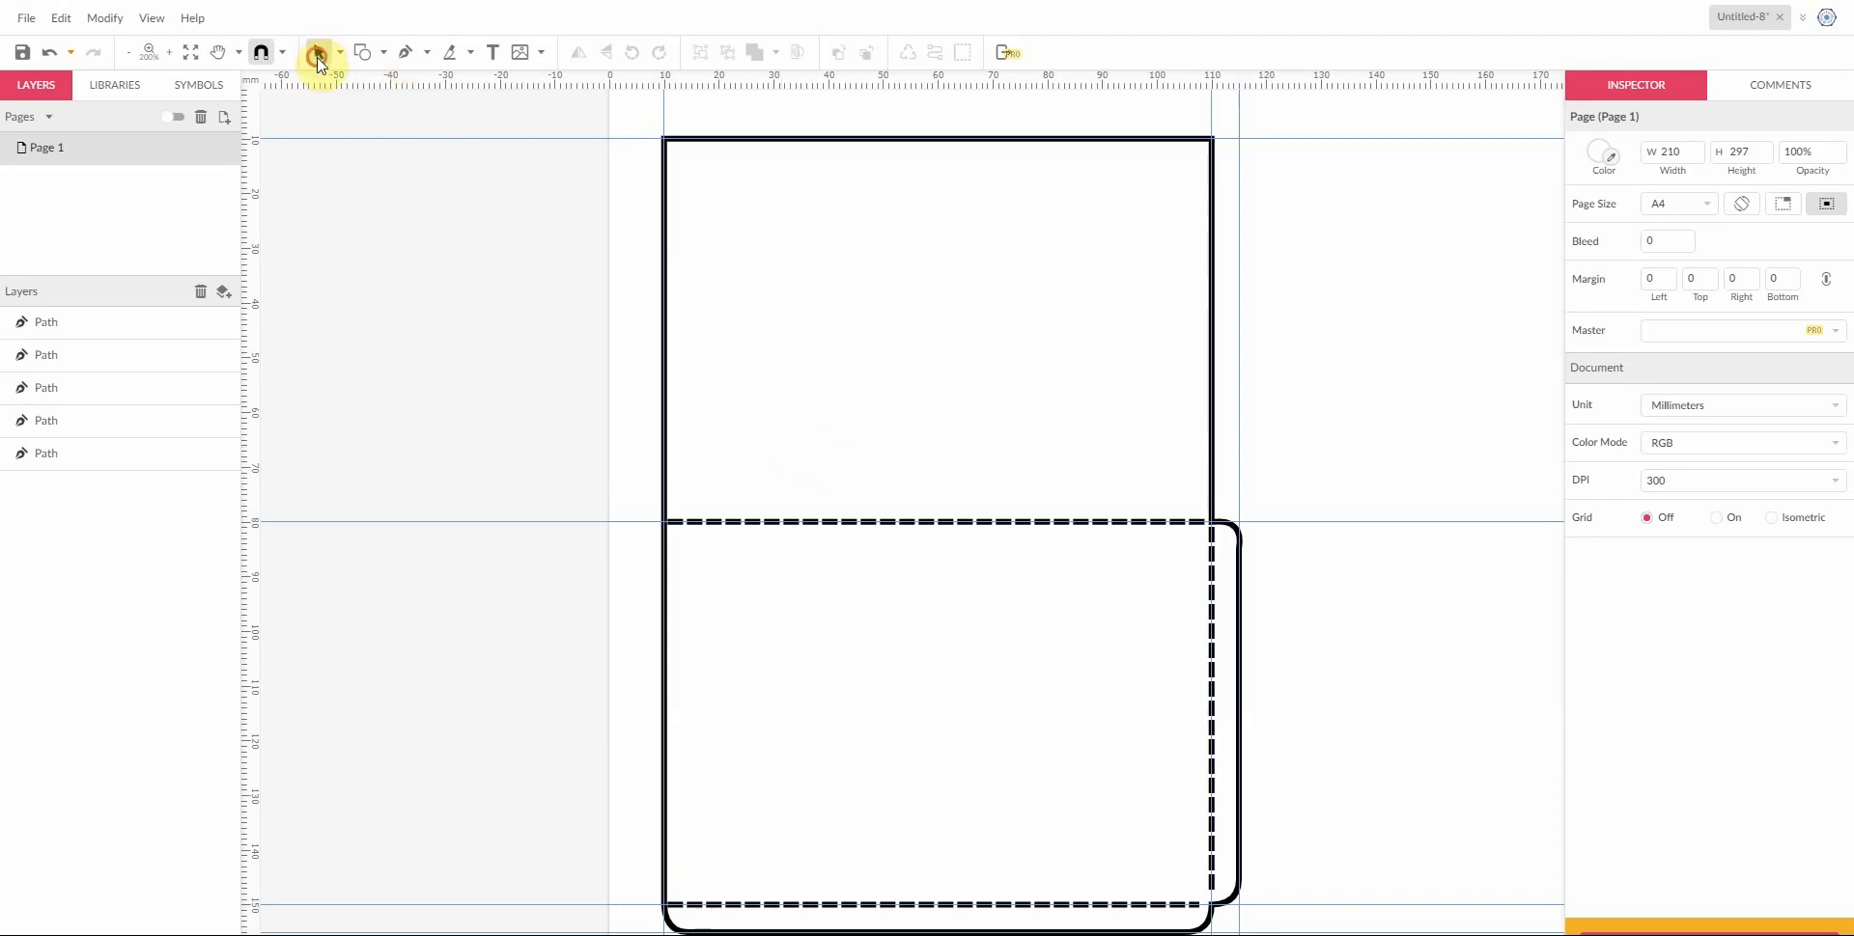
Step: Add two anchor points to the closed outline's left edge above the 80 mm fold line, at about Y 36 mm and Y 63 mm
click(691, 141)
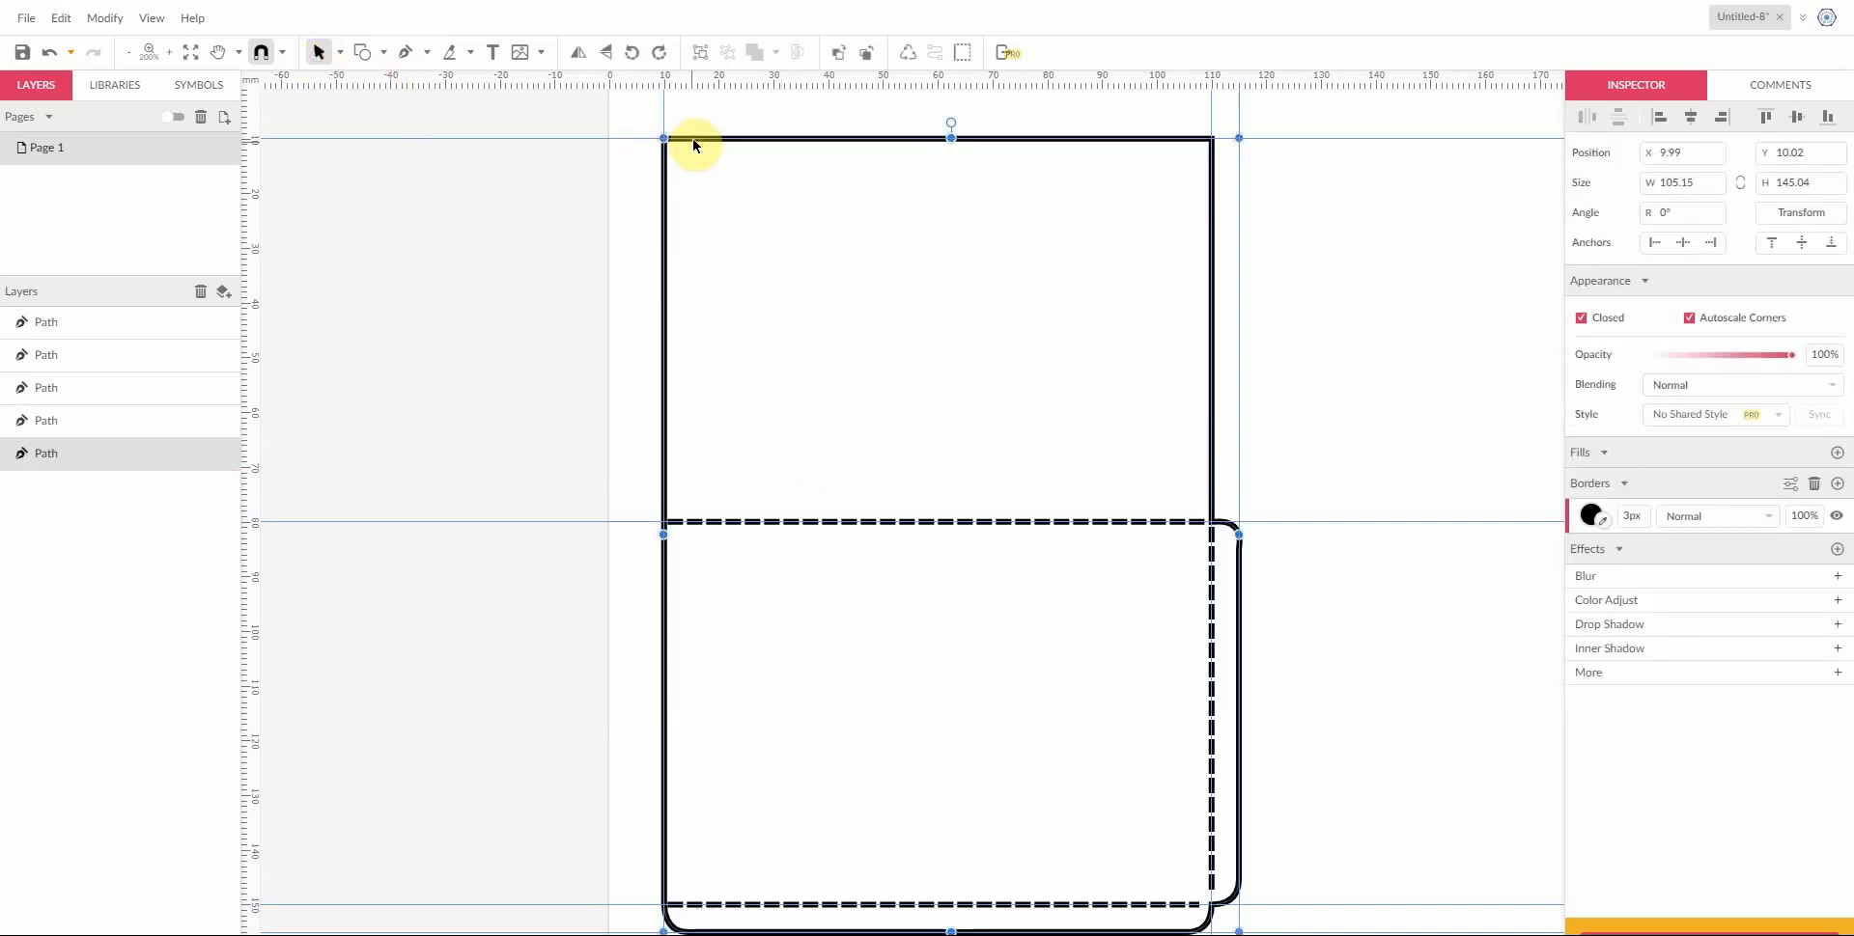
click(403, 54)
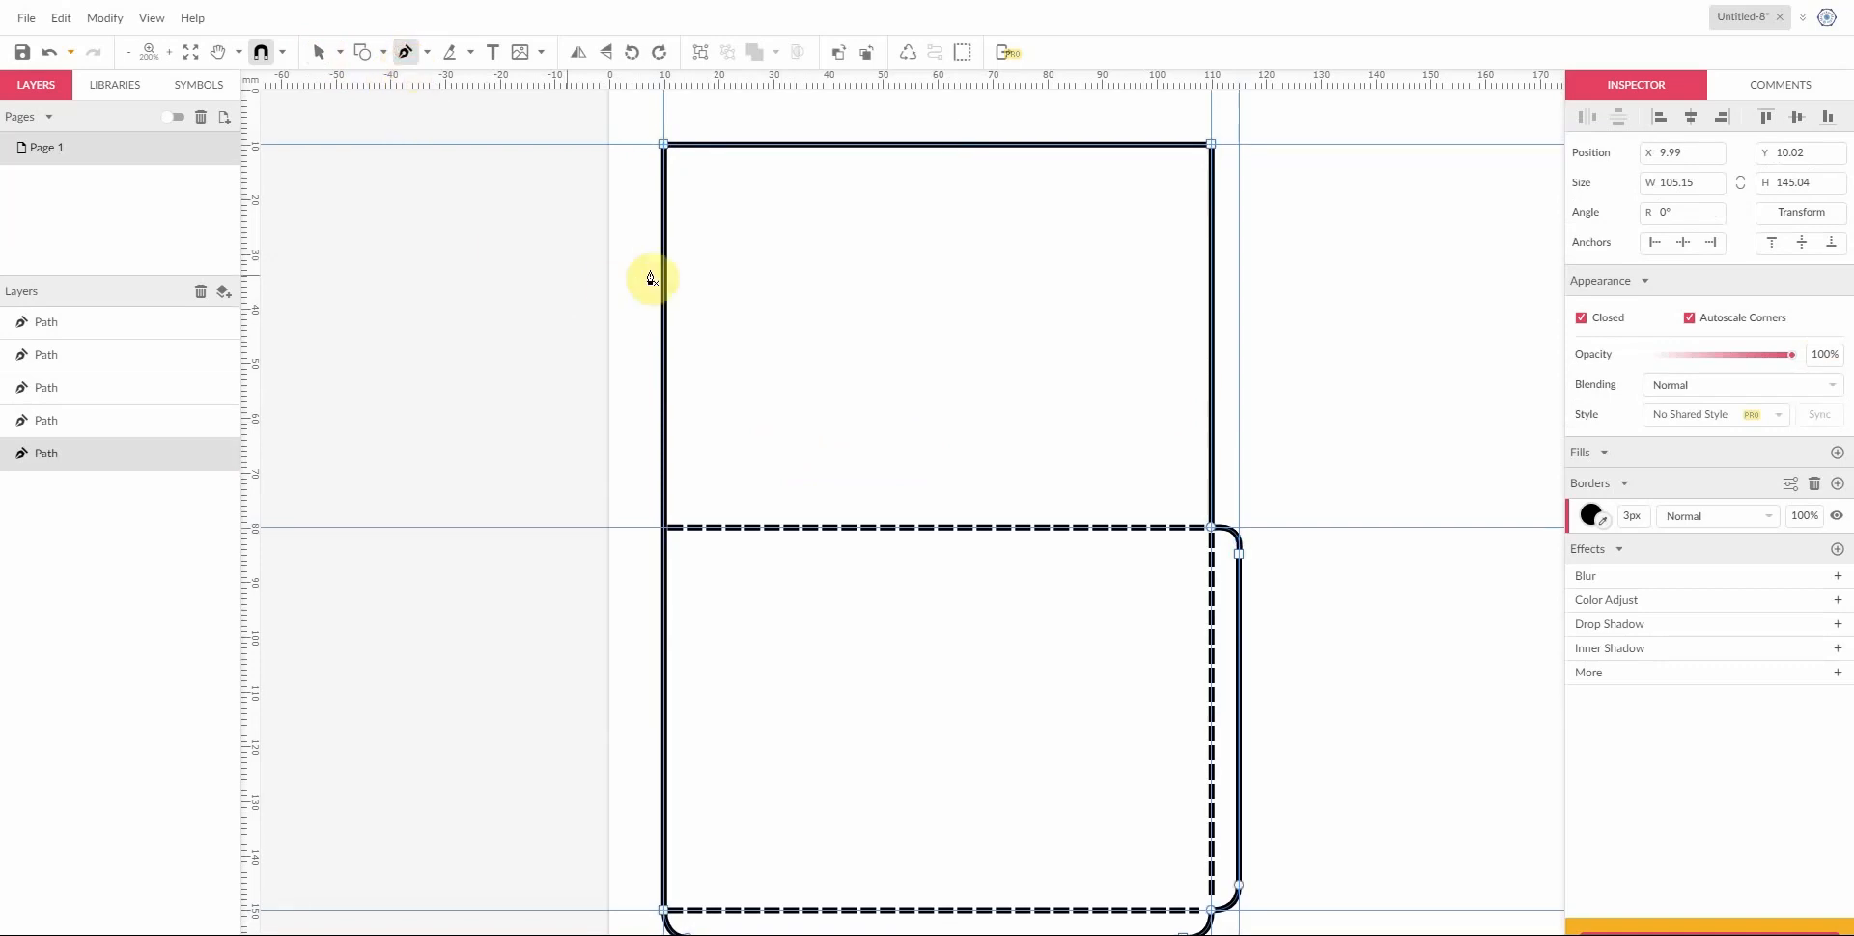
scroll(685, 290, left, 3)
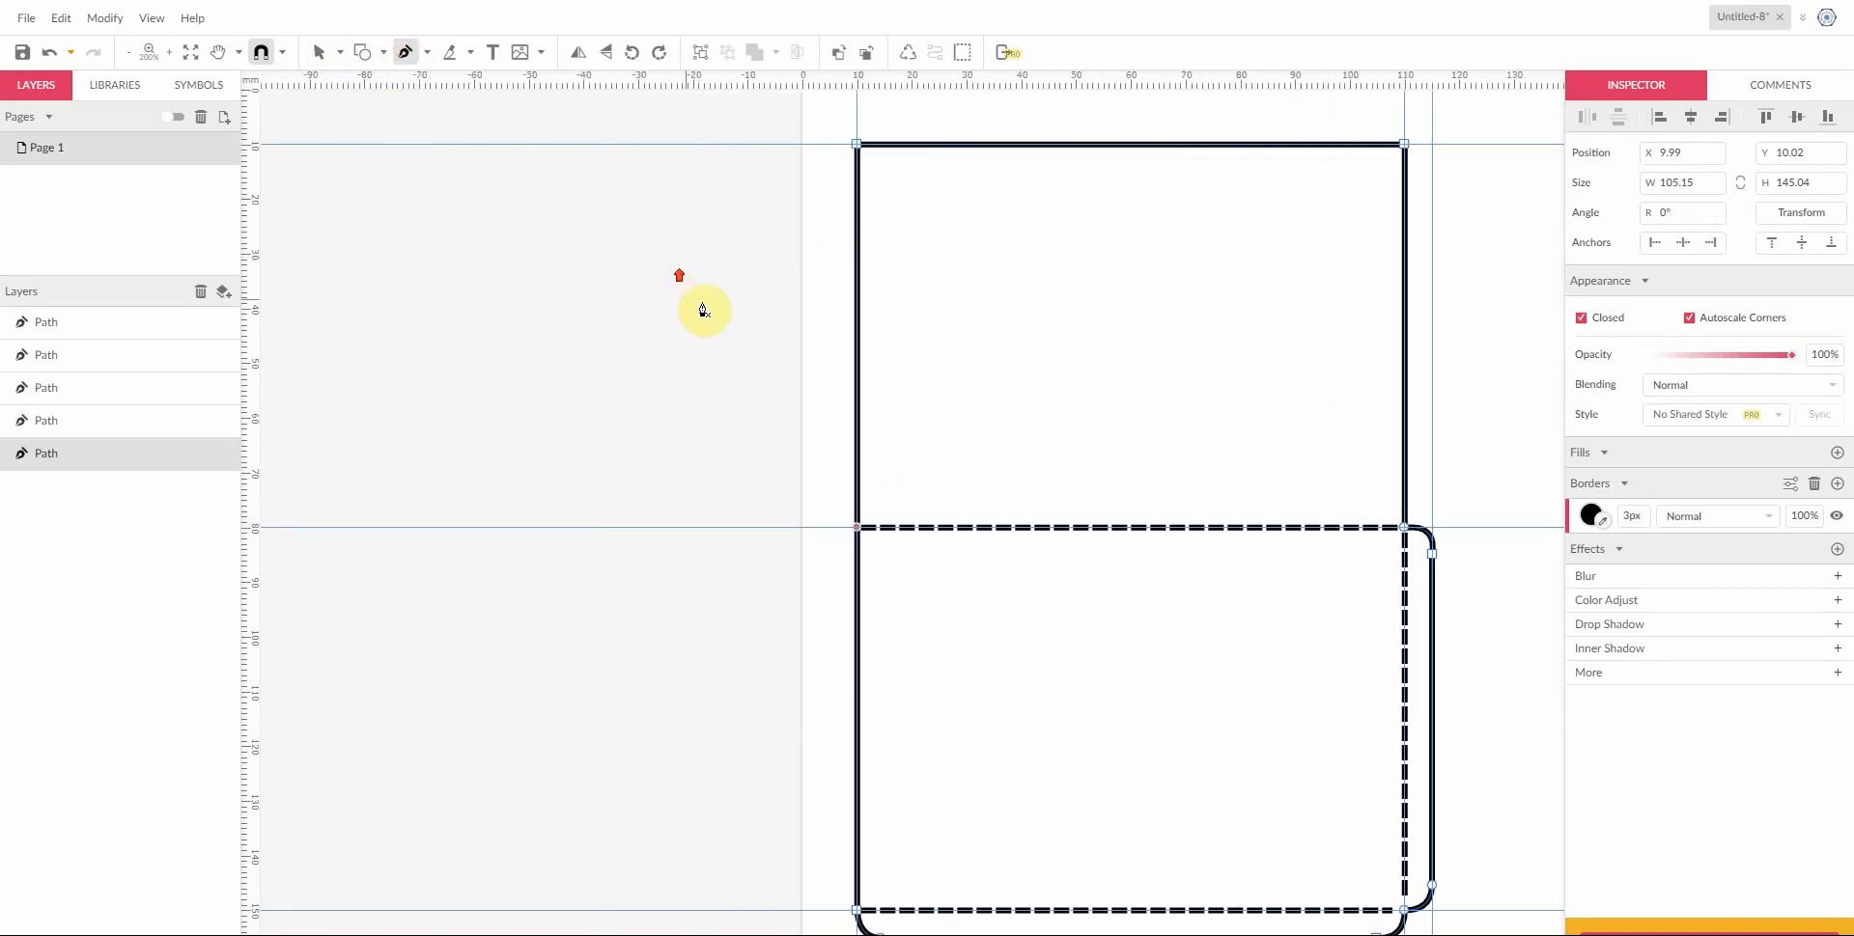
scroll(859, 319, up, 4)
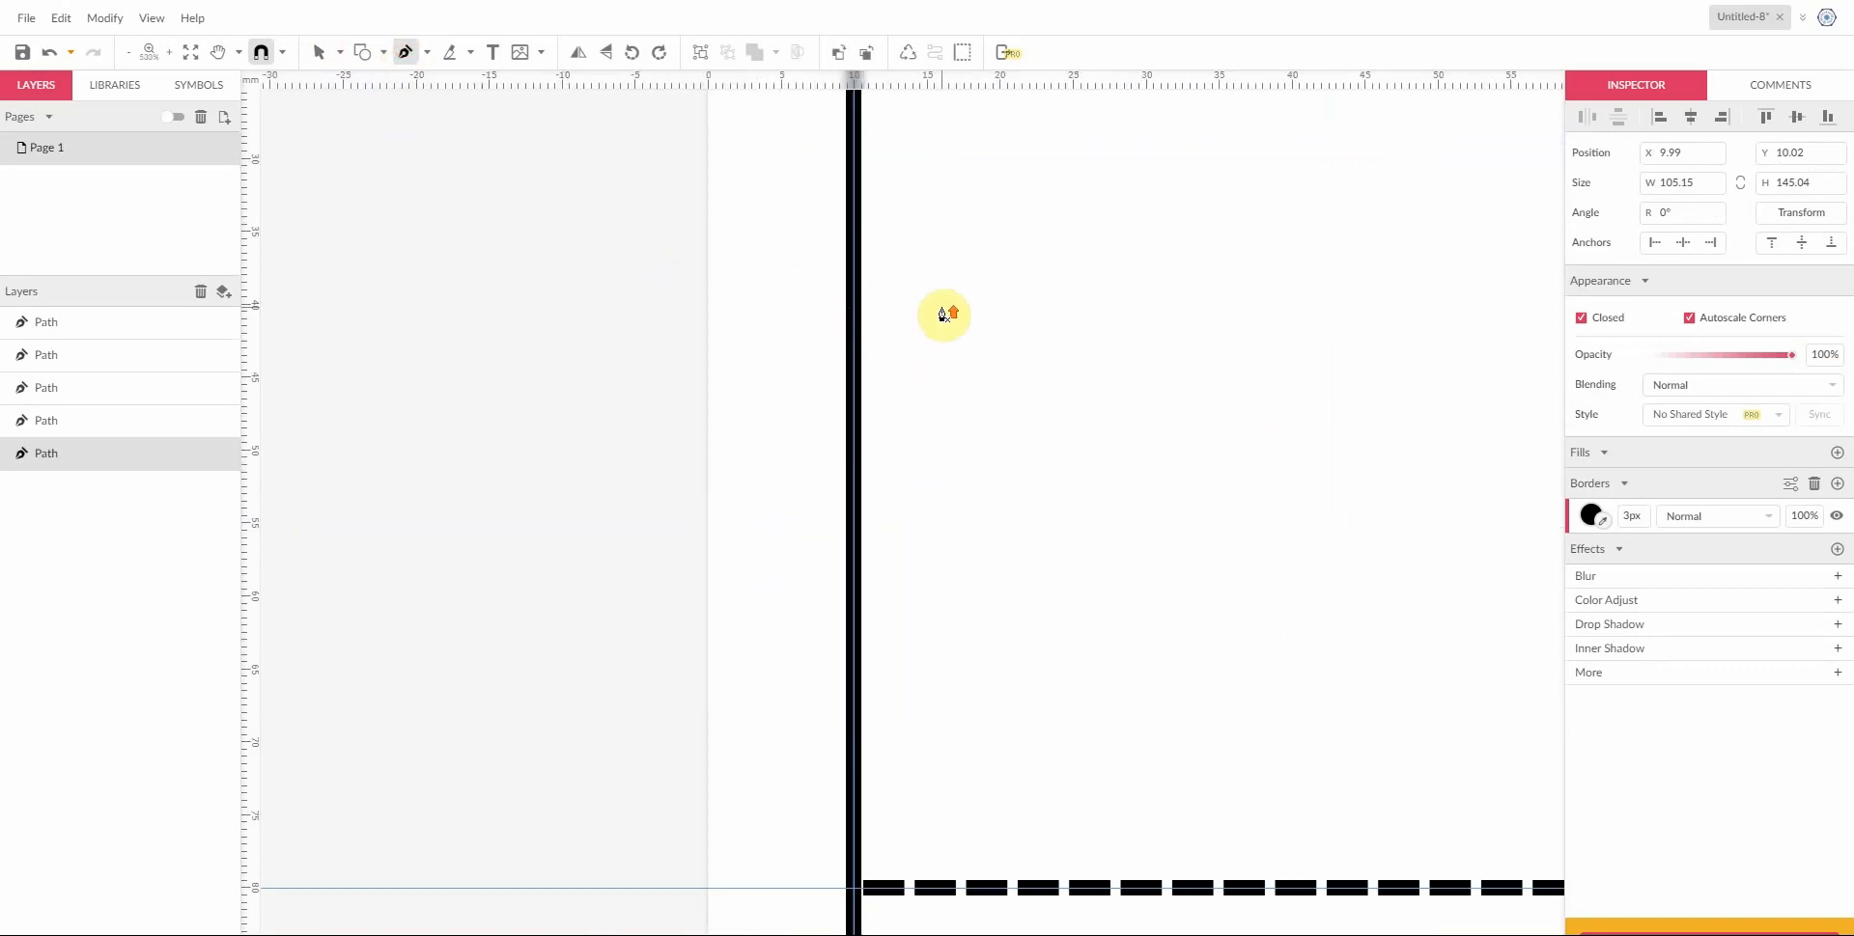
scroll(946, 315, up, 5)
scroll(937, 323, down, 4)
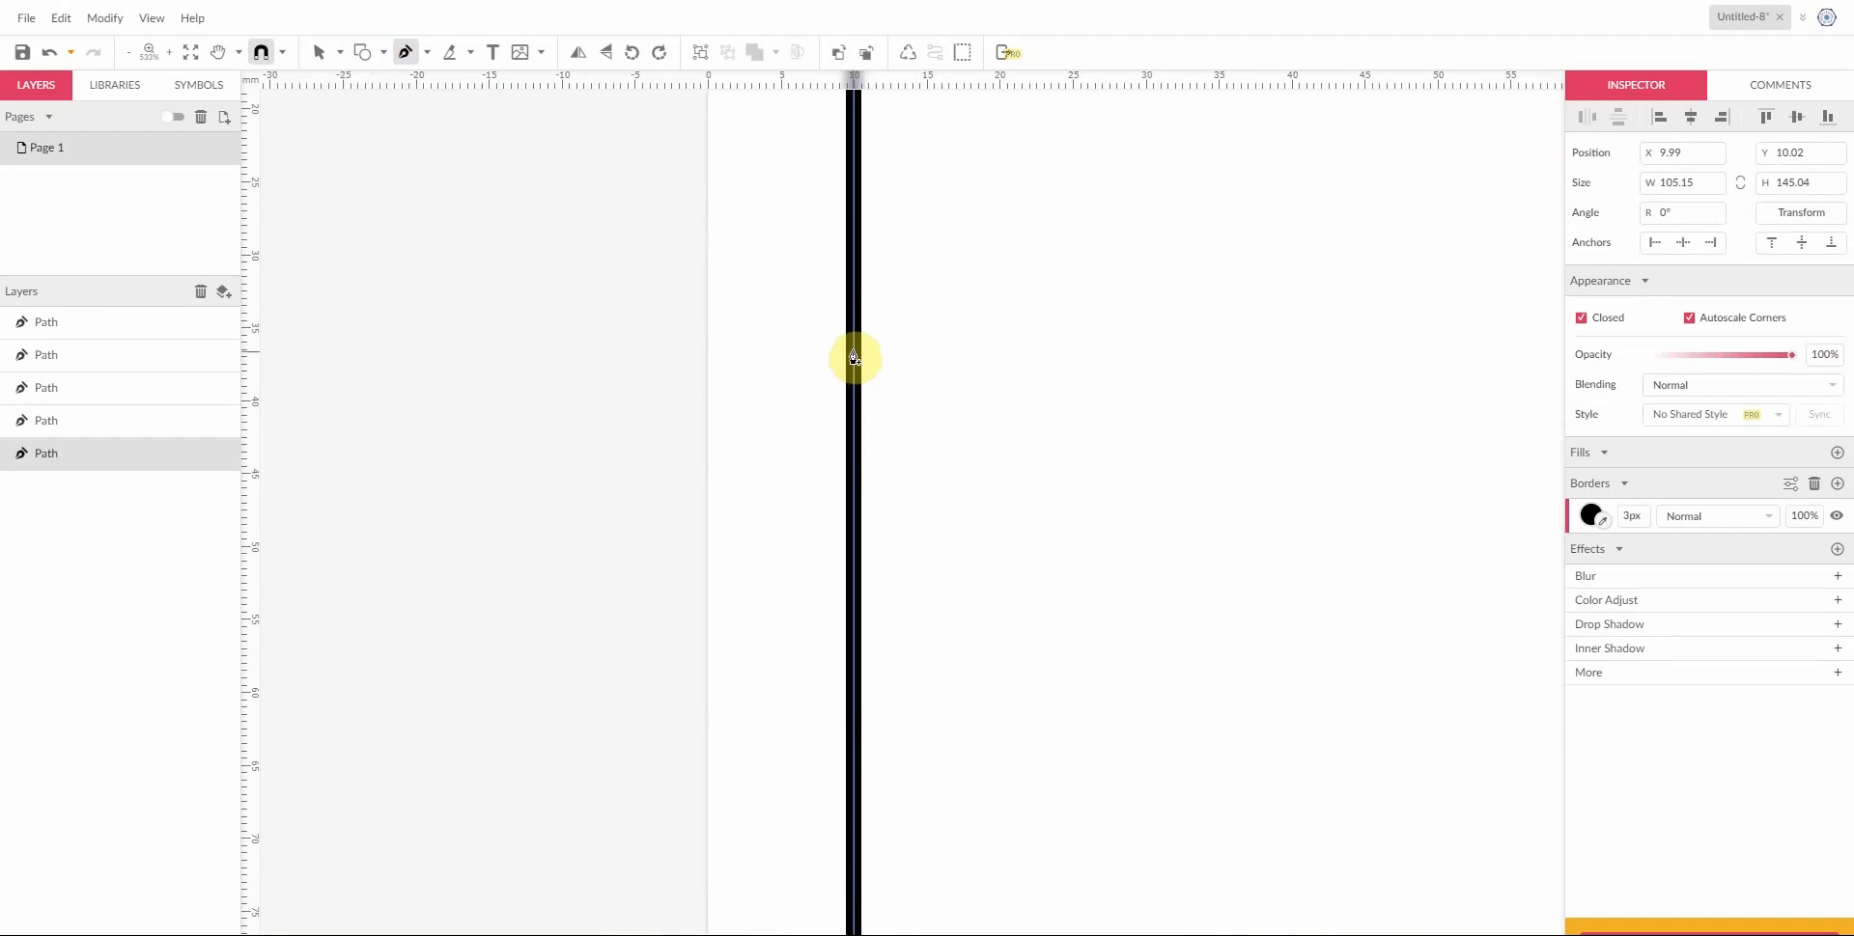
click(855, 350)
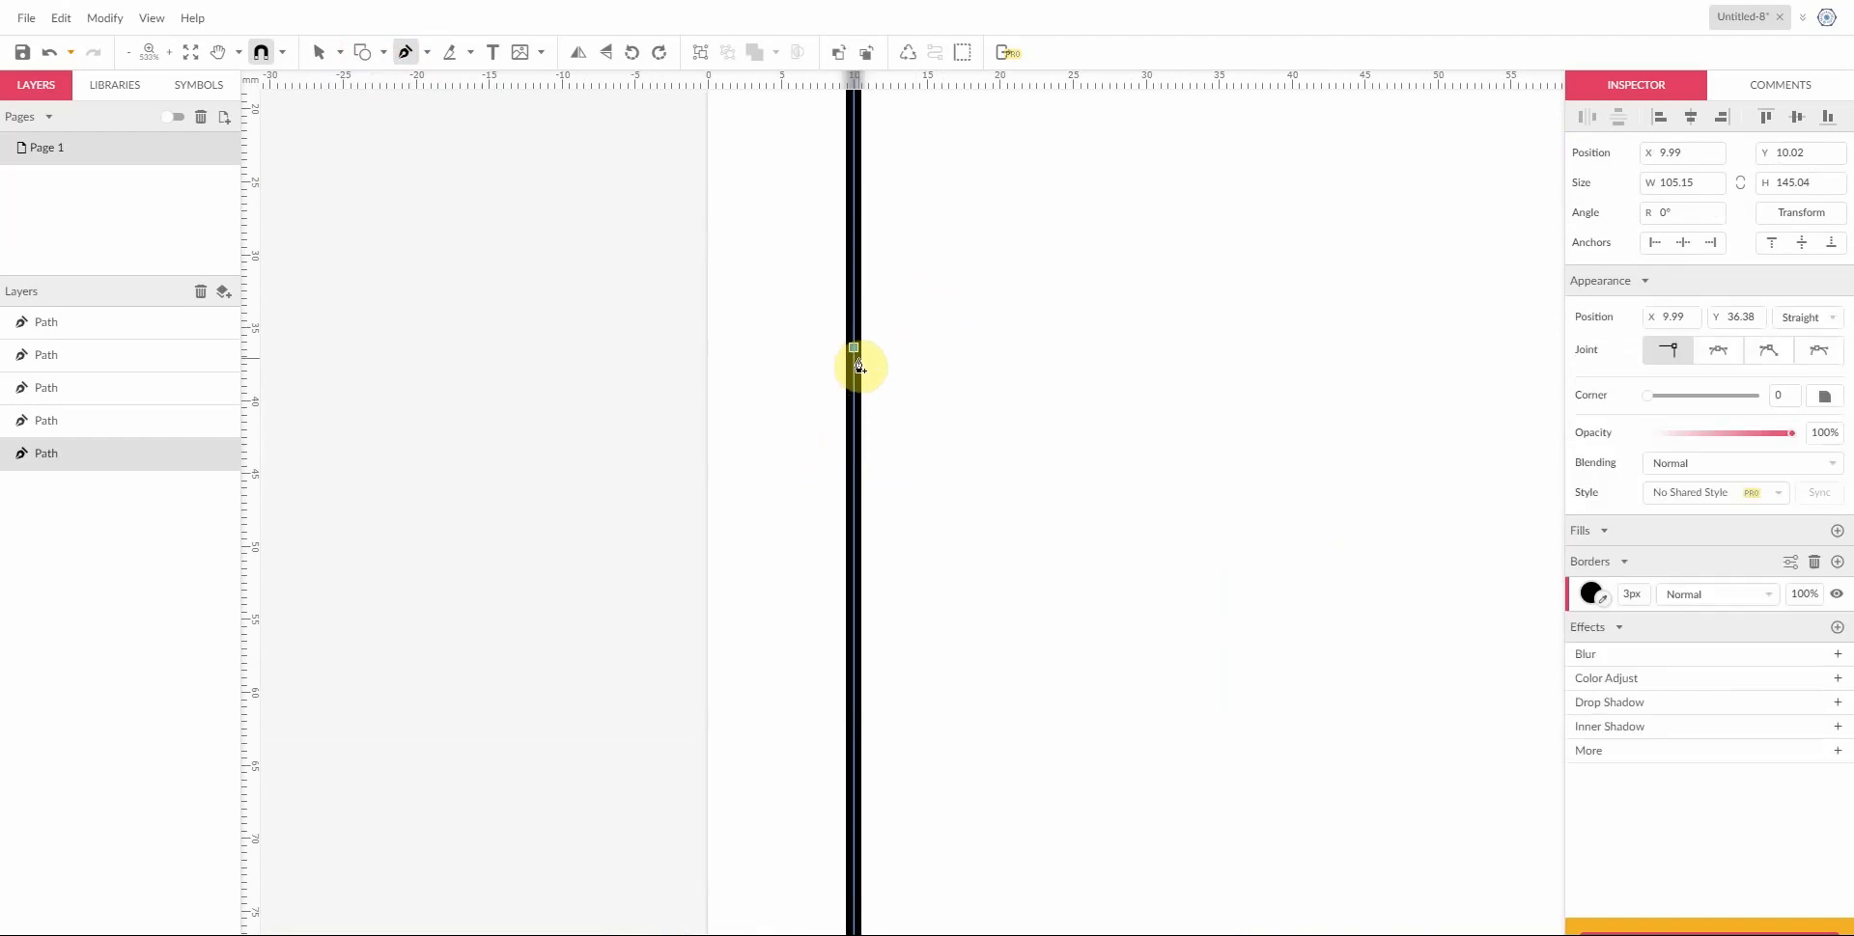
scroll(857, 566, down, 4)
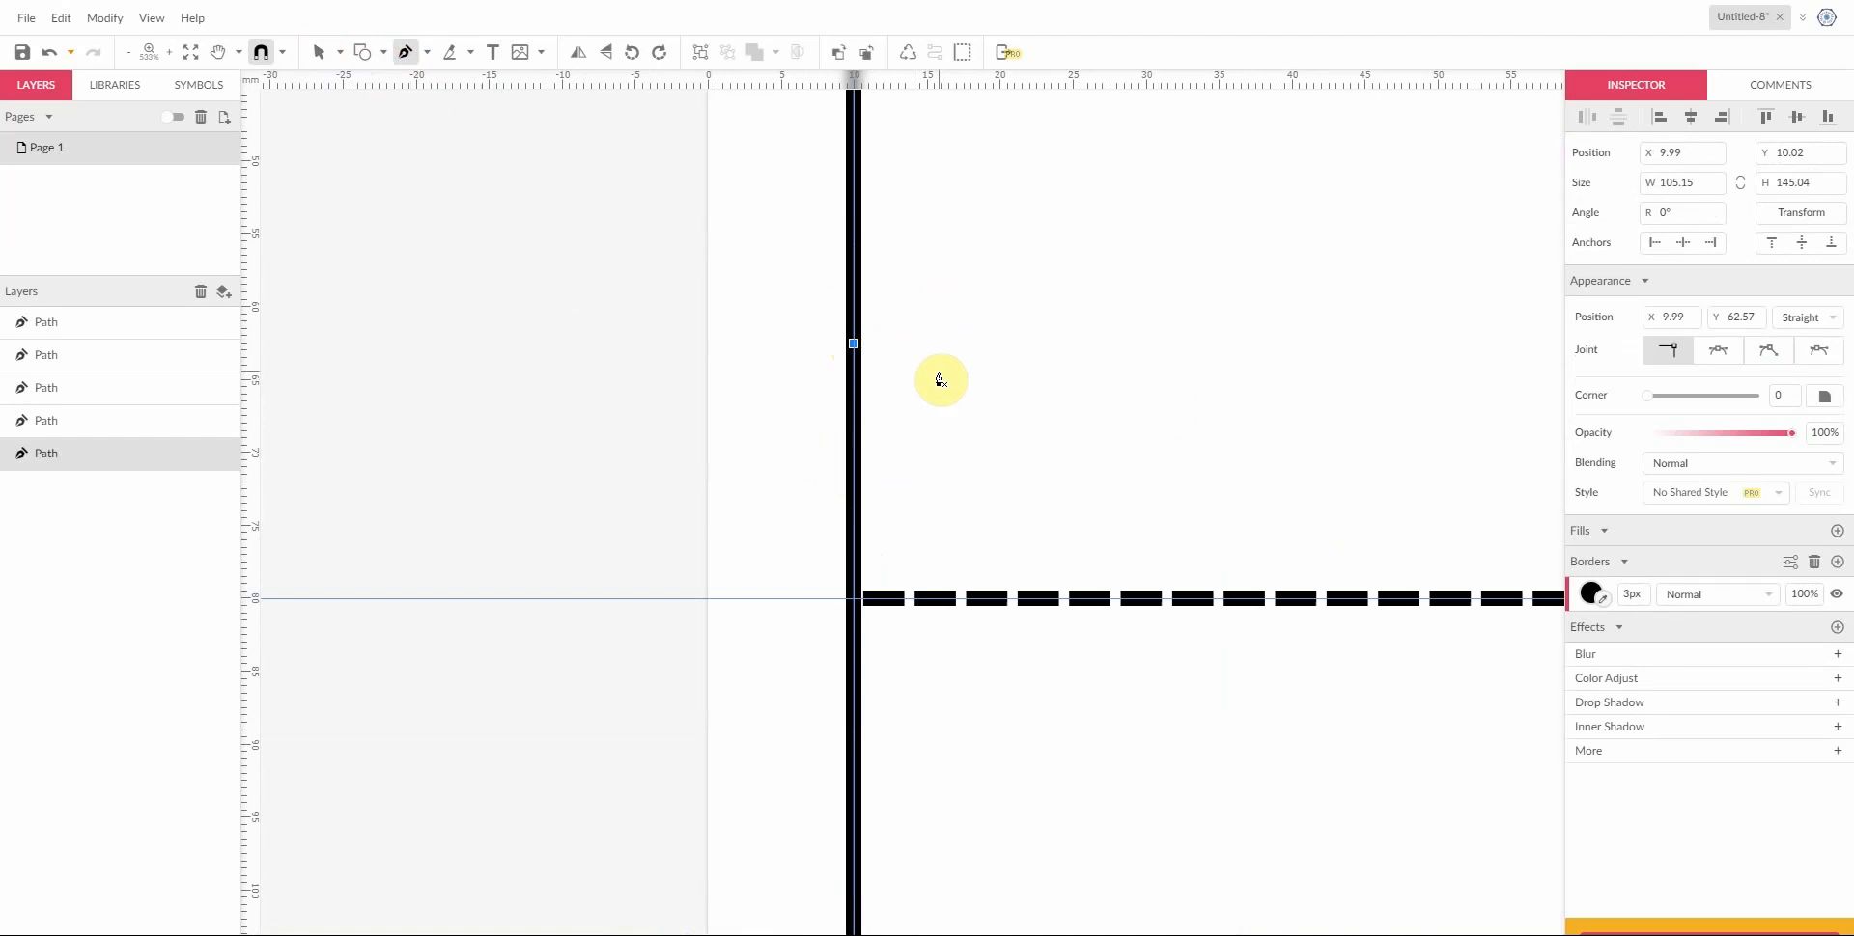
scroll(823, 314, up, 1)
Step: Bend the left-edge segment between the two added anchor points inward with the Subselect tool into a curved notch about 14 mm deep
click(319, 54)
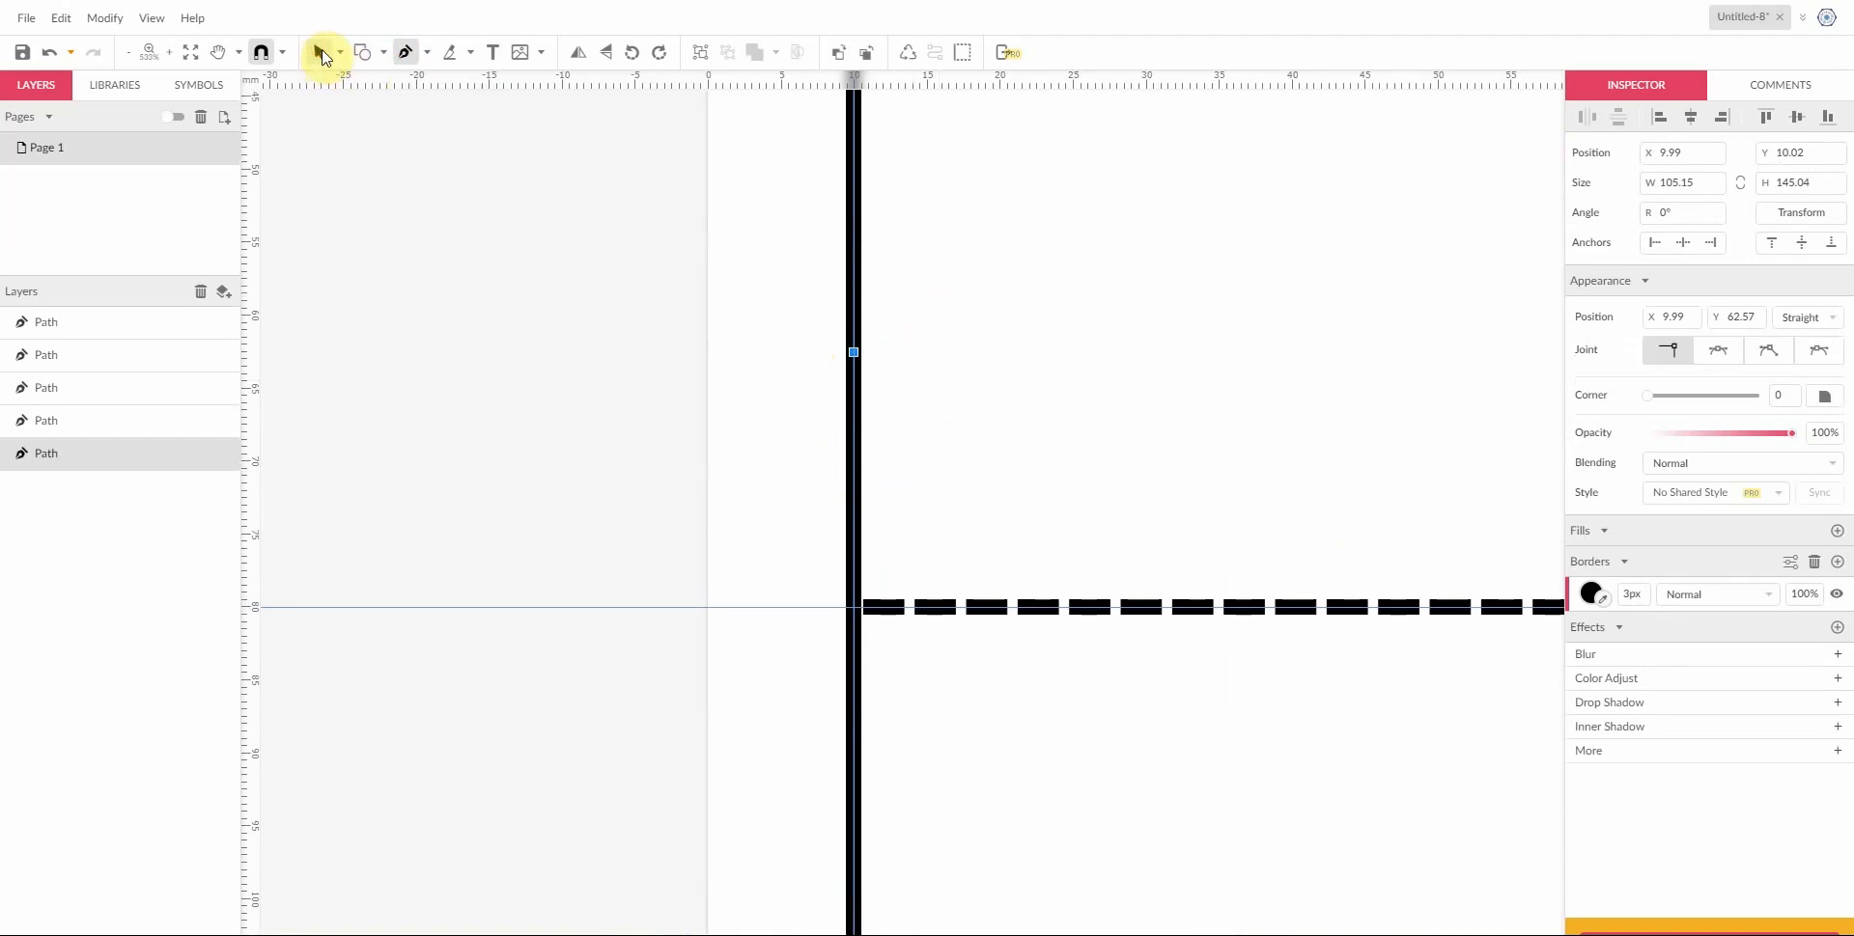
click(338, 52)
click(362, 103)
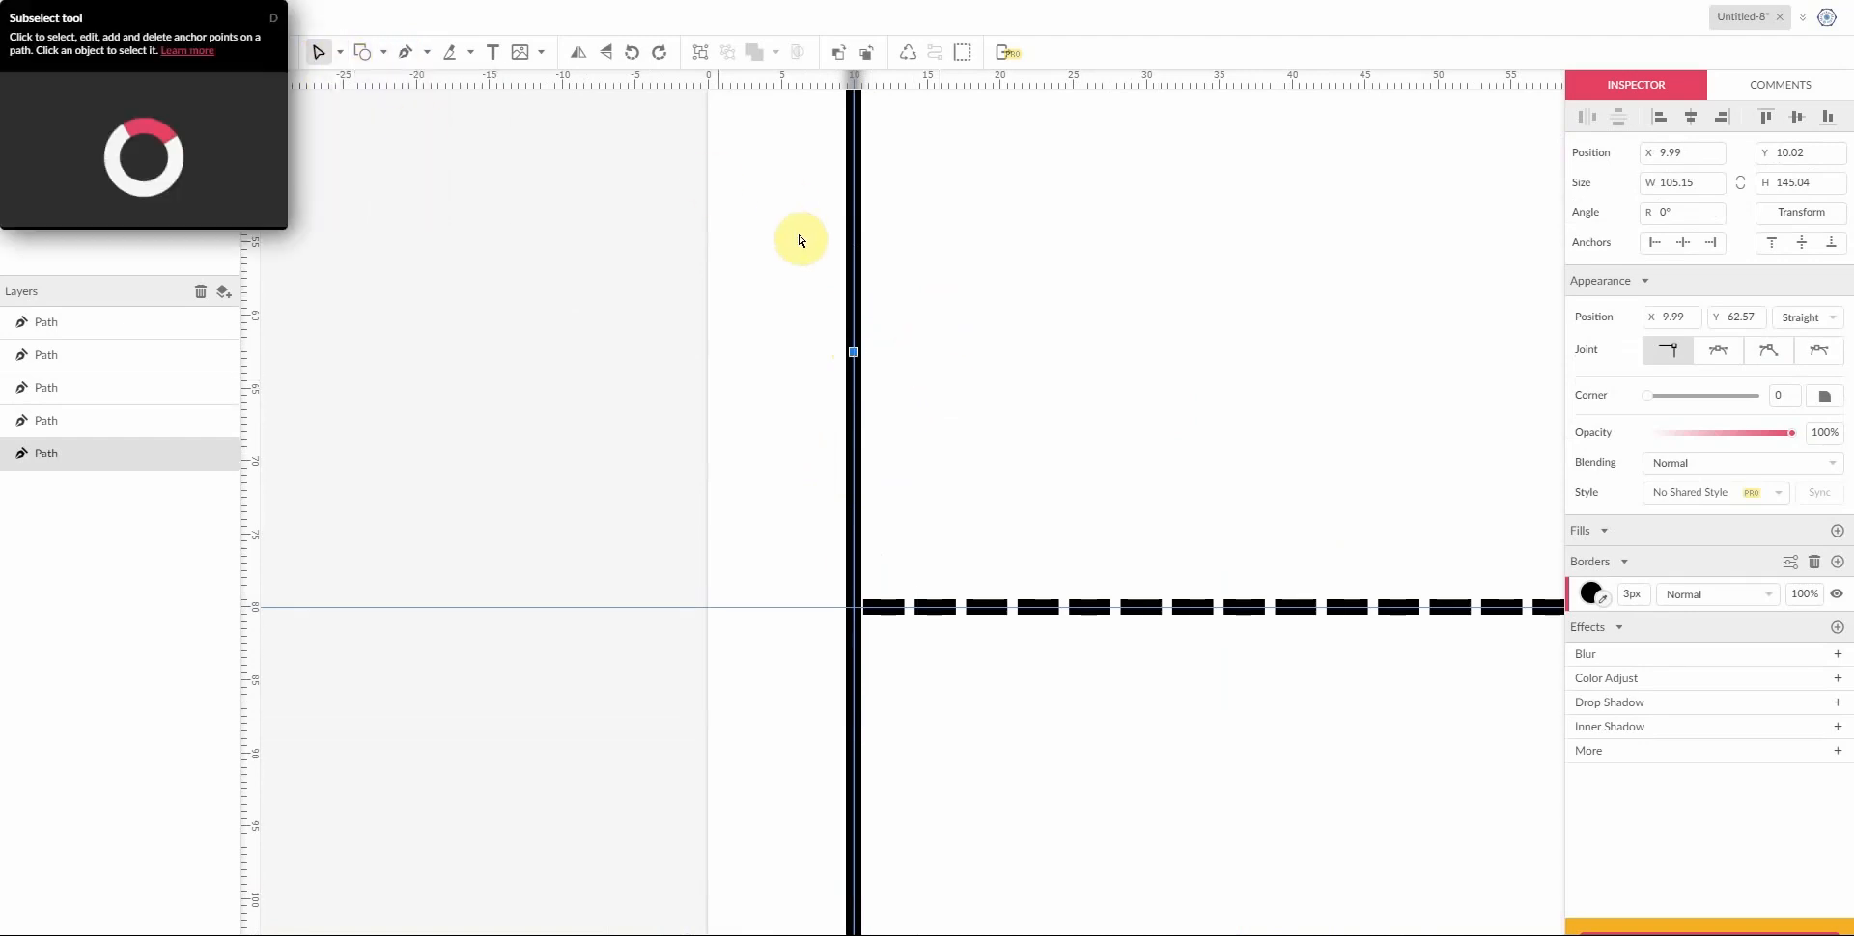
drag(1035, 299, 939, 407)
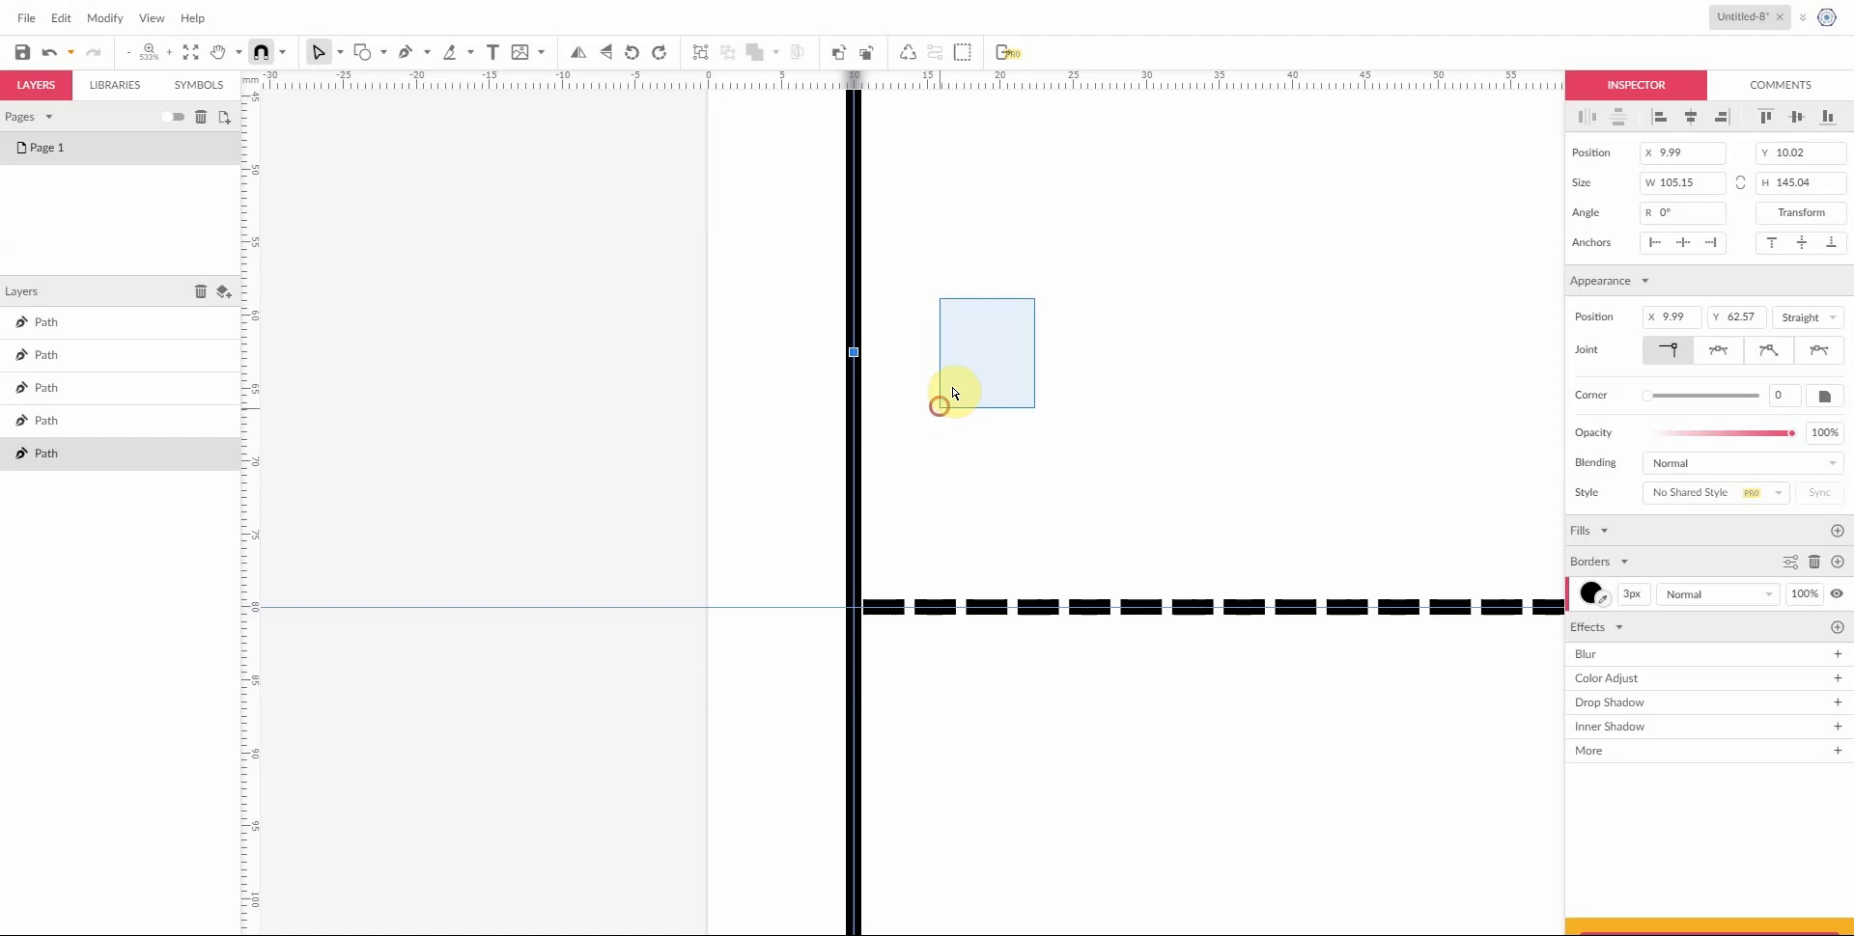
key(space)
drag(1169, 264, 947, 505)
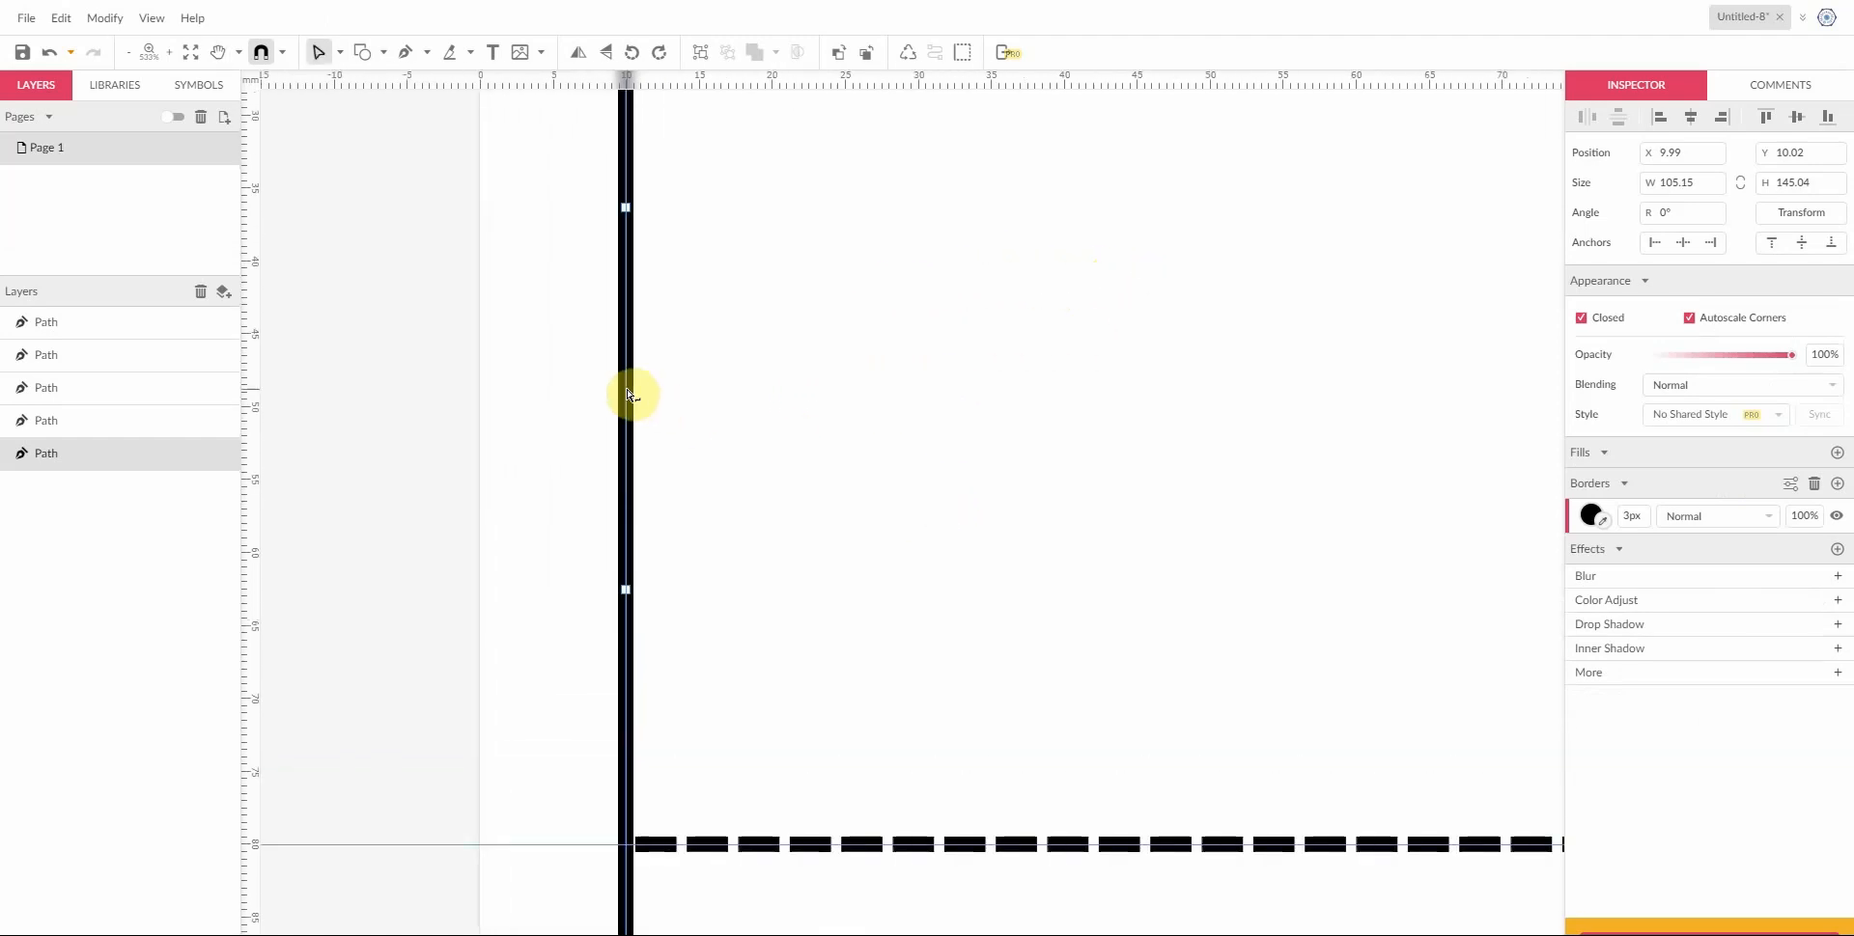
drag(627, 394, 836, 406)
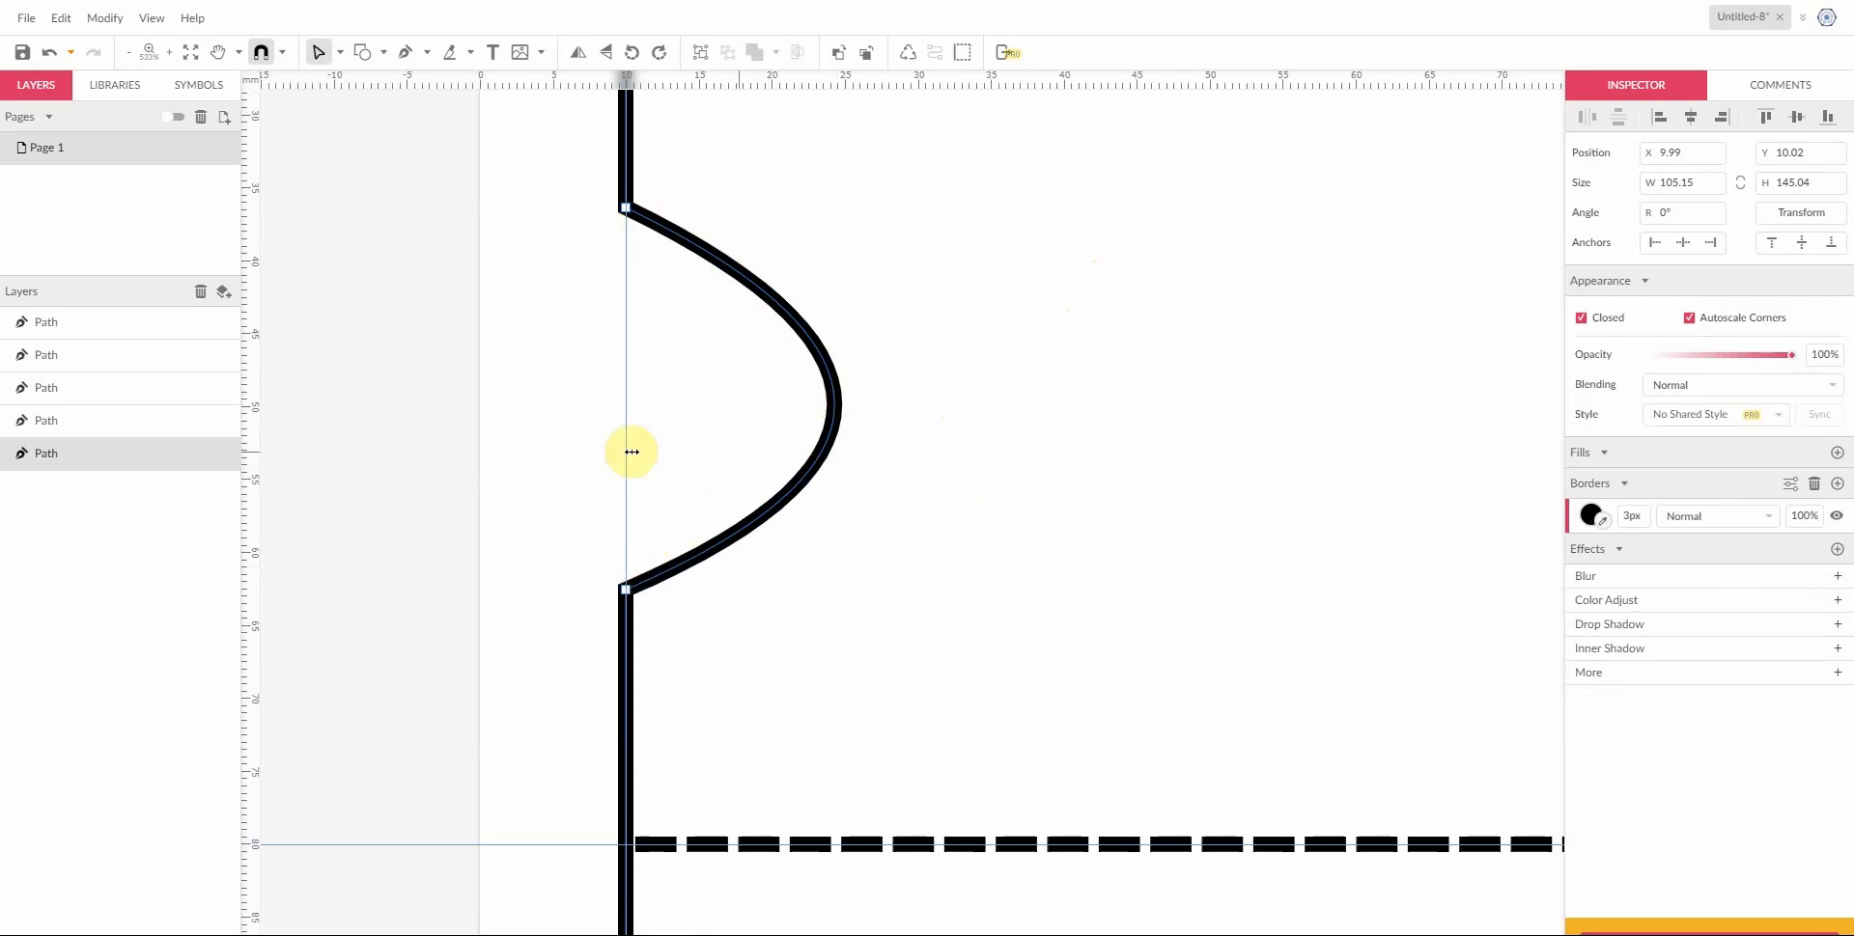
Step: Reshape the curved notch by moving its upper anchor to about Y 28 mm and its lower anchor up to about Y 56 mm
scroll(811, 398, down, 4)
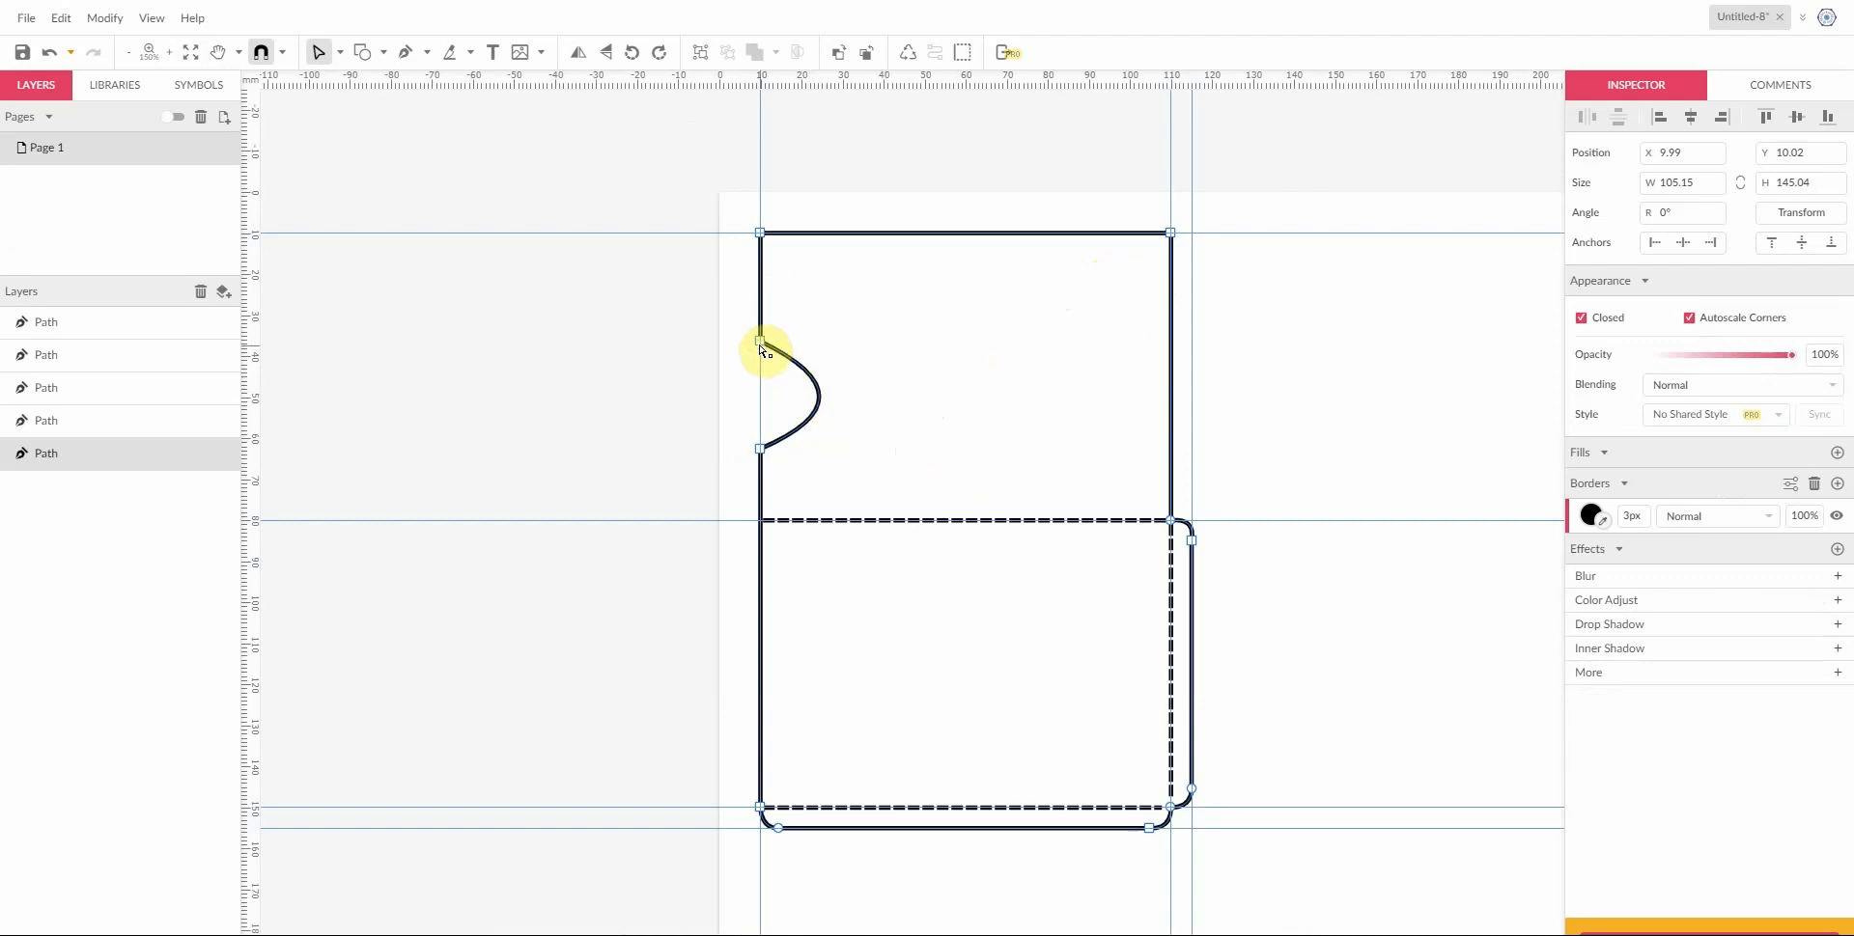
drag(762, 345, 762, 307)
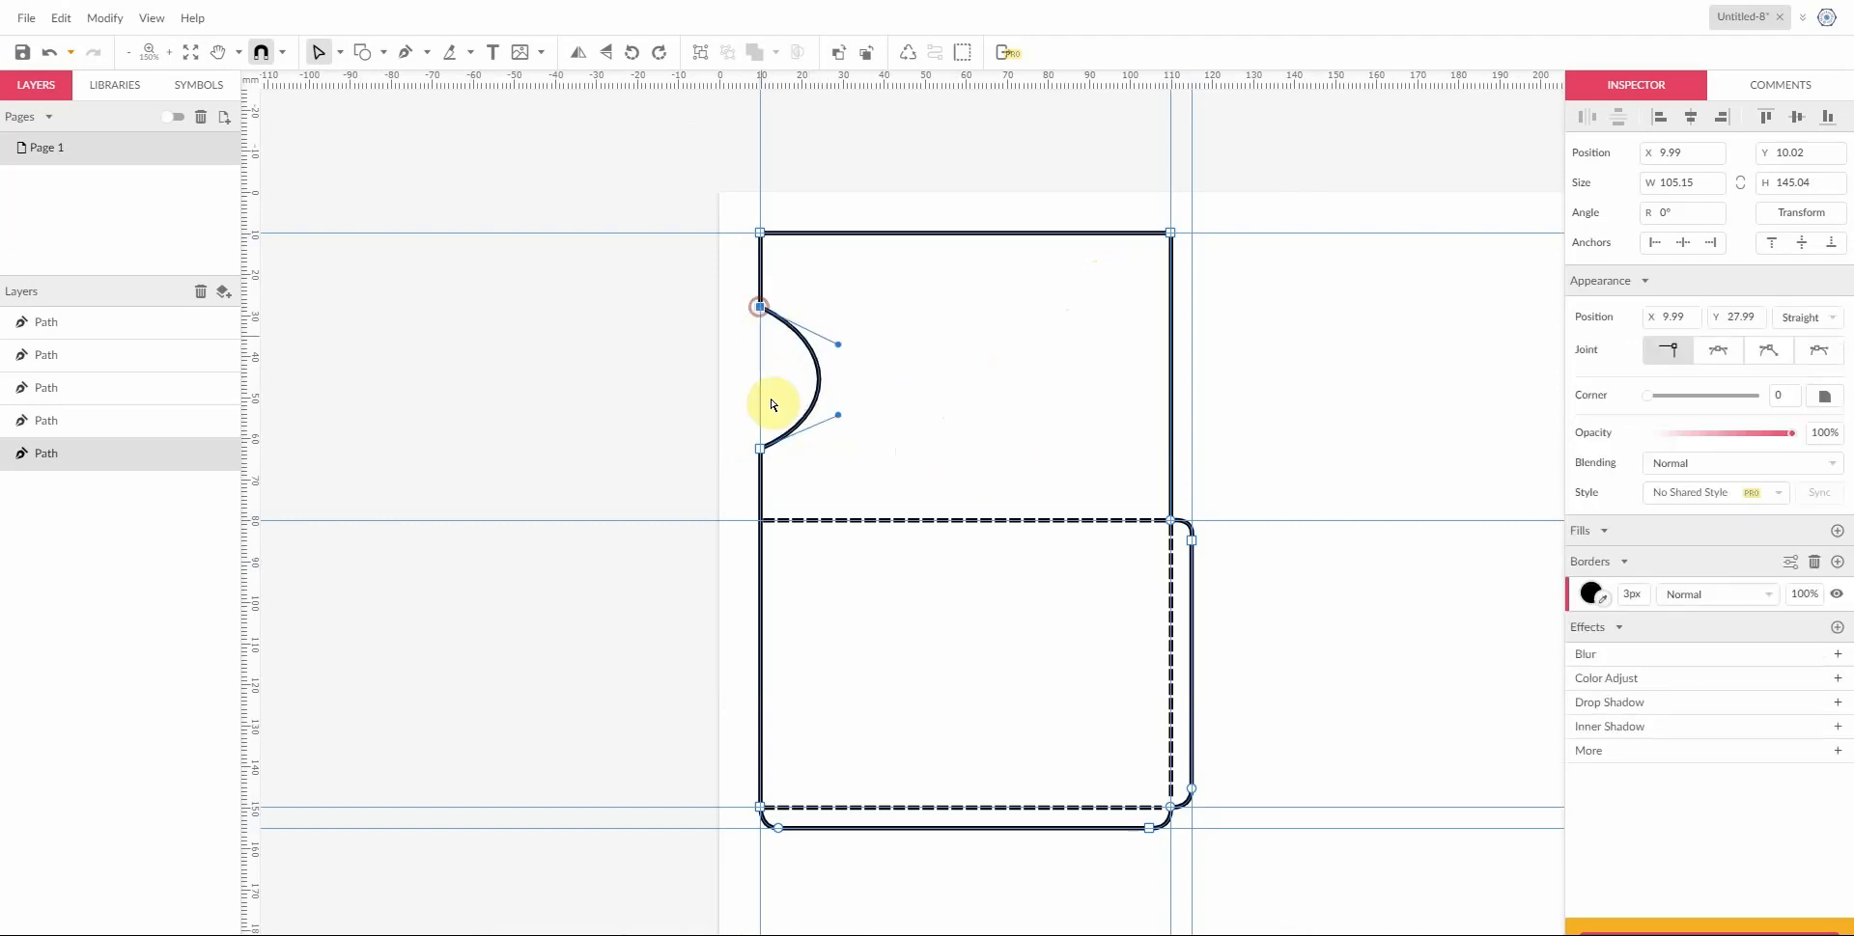
drag(761, 451, 836, 352)
click(1014, 423)
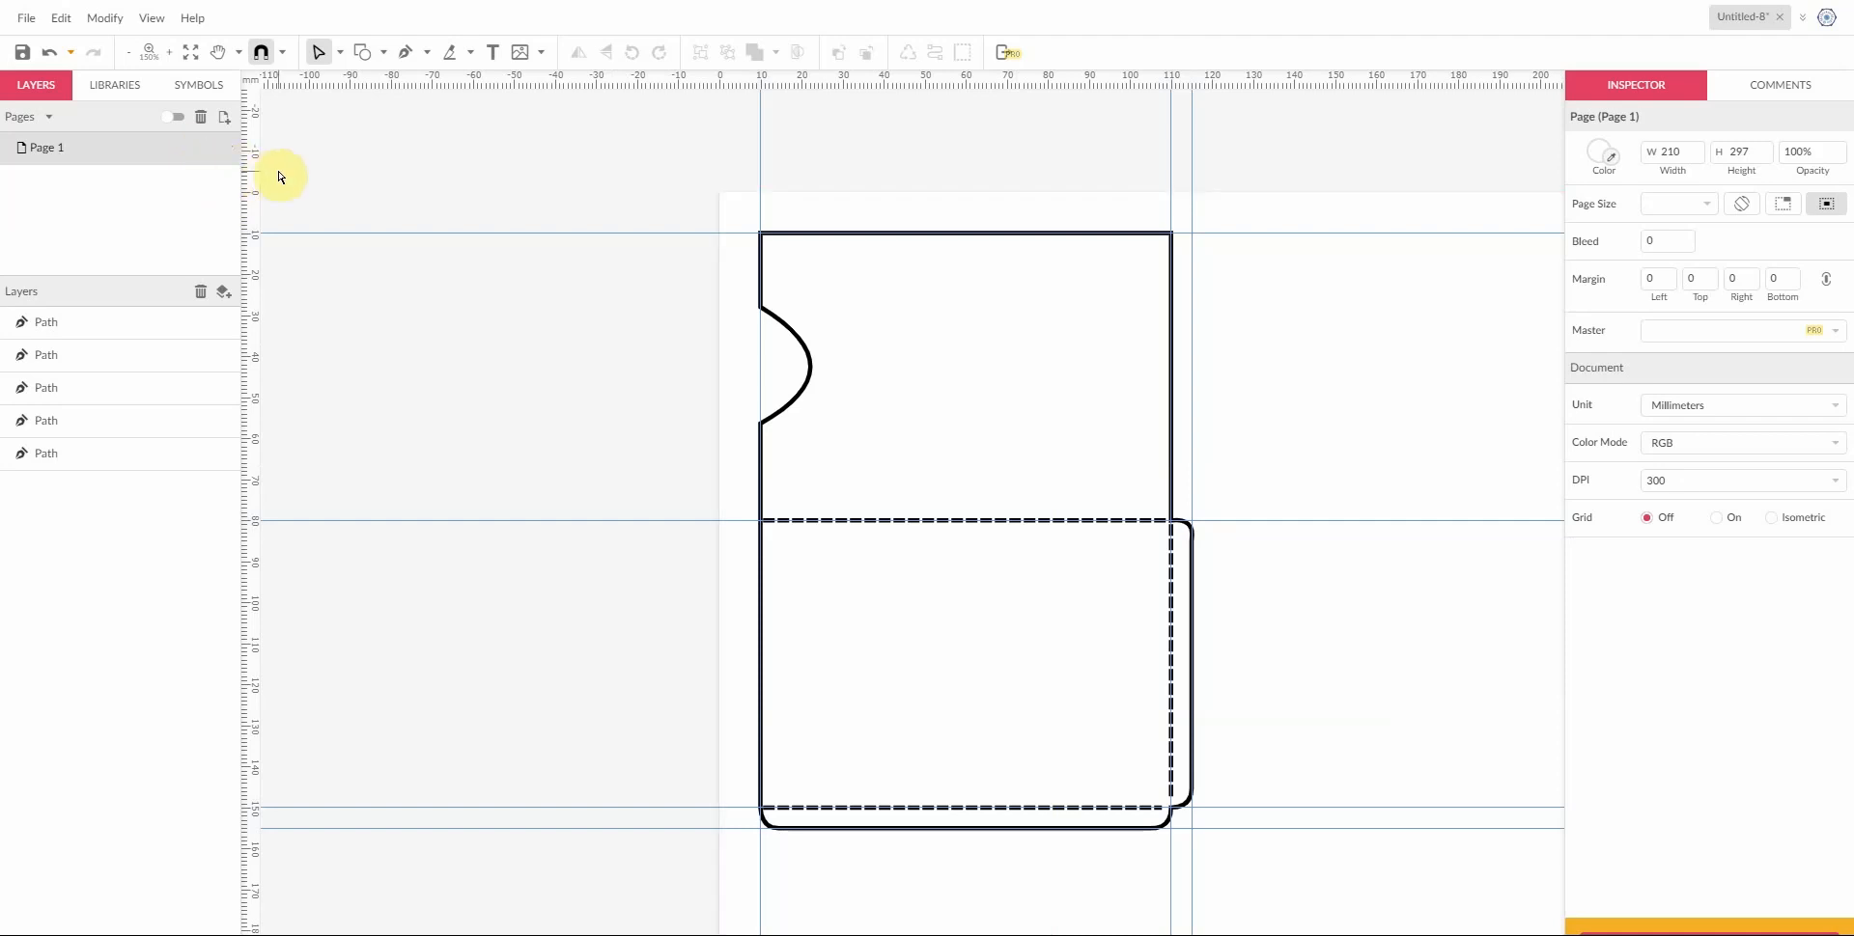
Step: Save the finished envelope template design
click(26, 21)
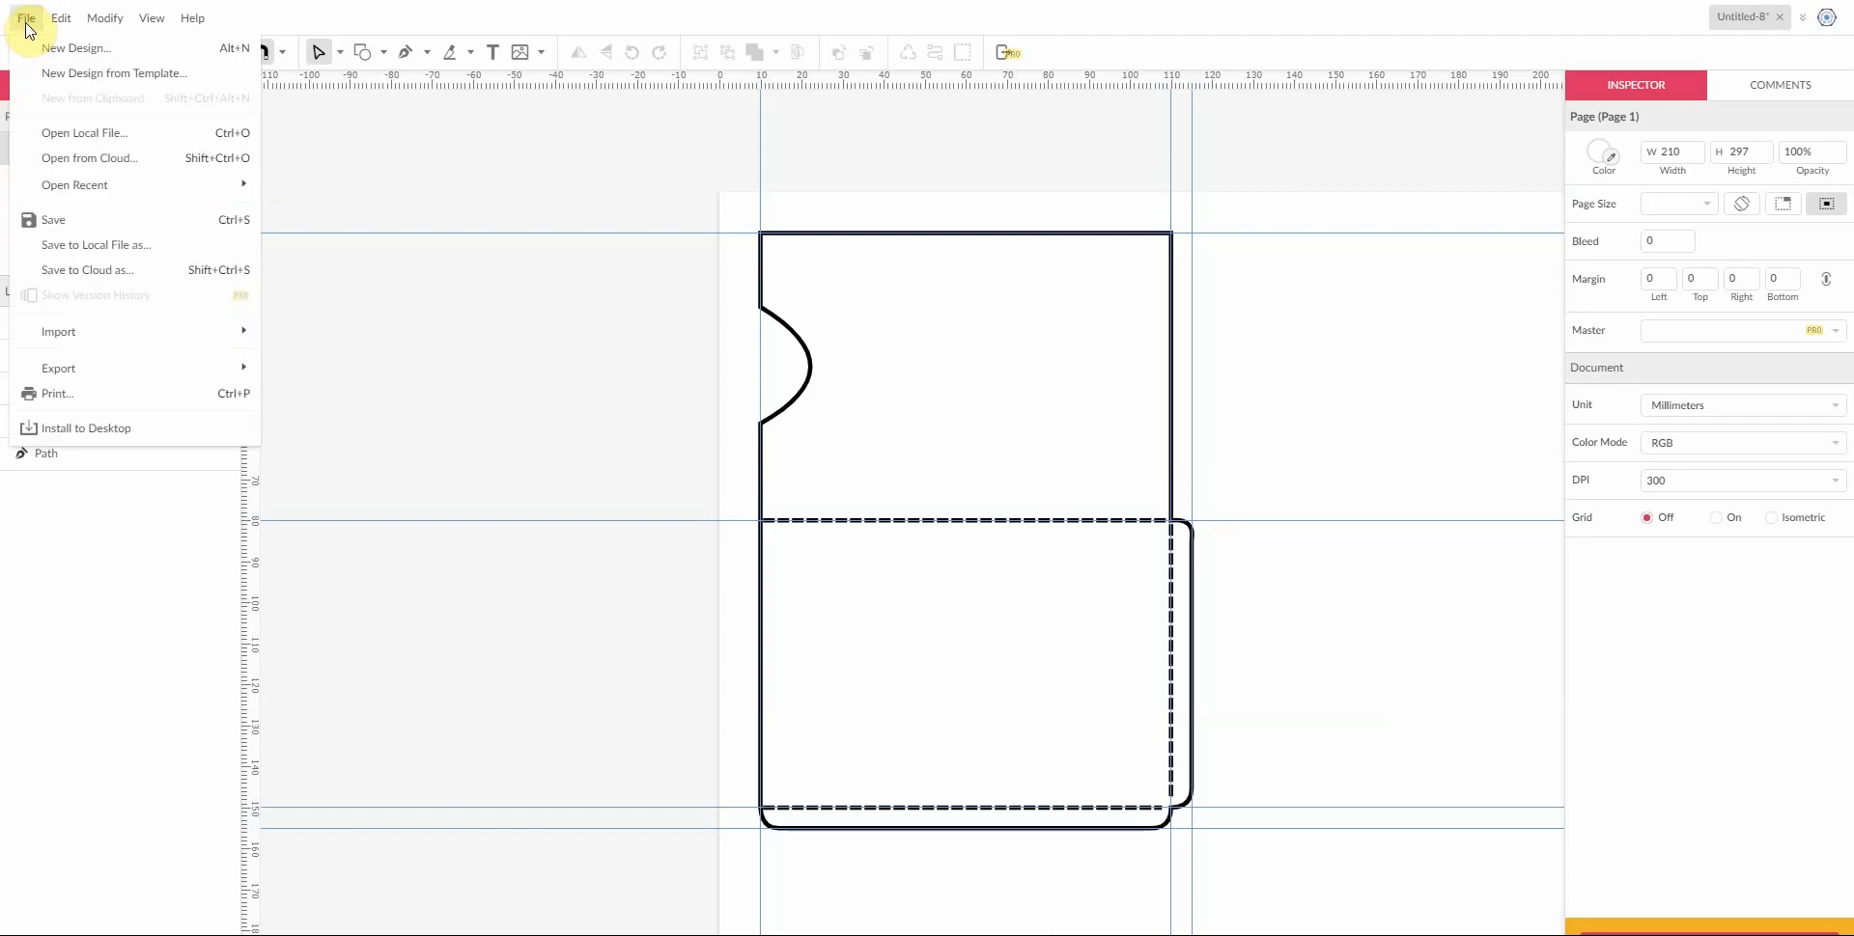
click(77, 224)
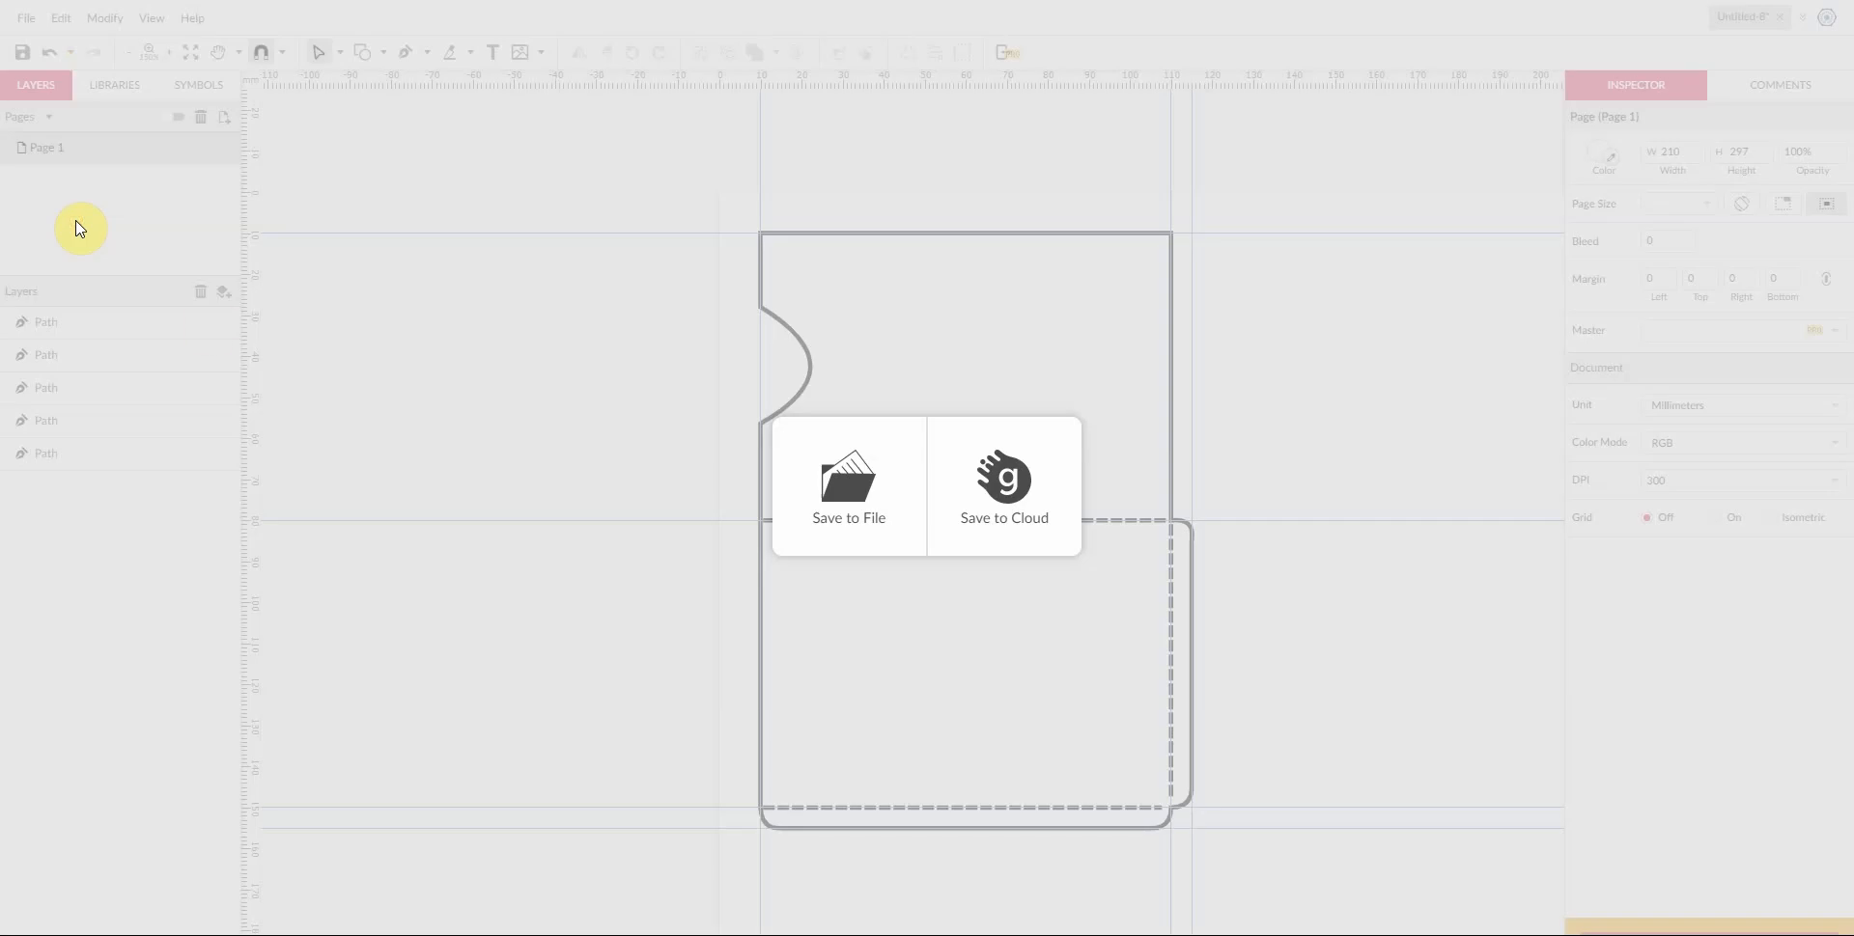